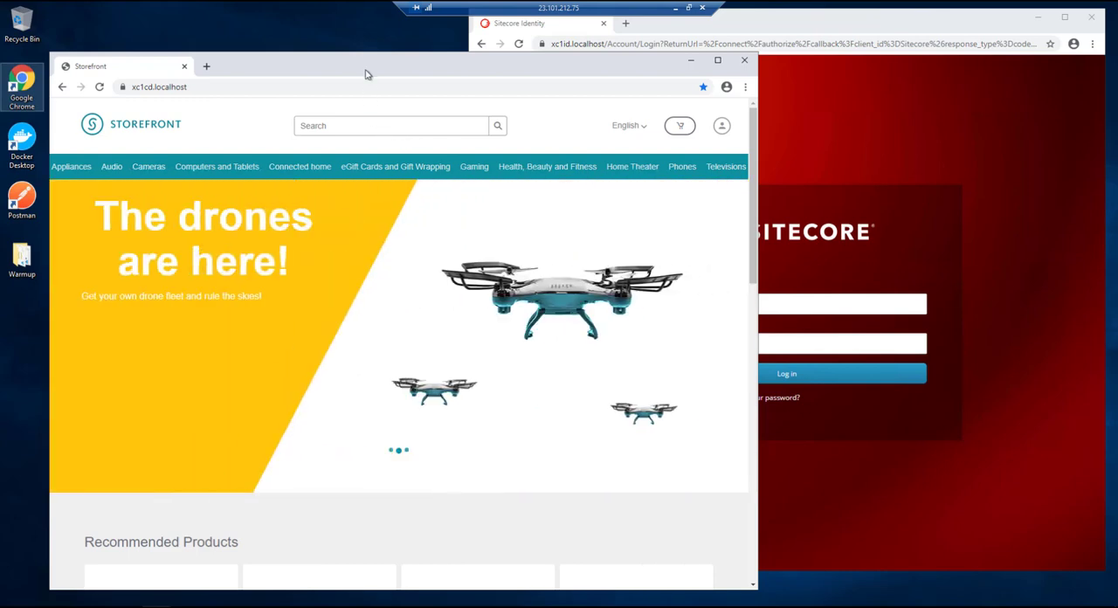
- Open the storefront's Bundles category page under Featured Products
{"action": "left_click", "coordinate": [370, 86]}
{"action": "scroll", "coordinate": [332, 305], "scroll_direction": "down", "scroll_amount": 7}
{"action": "scroll", "coordinate": [340, 303], "scroll_direction": "up", "scroll_amount": 8}
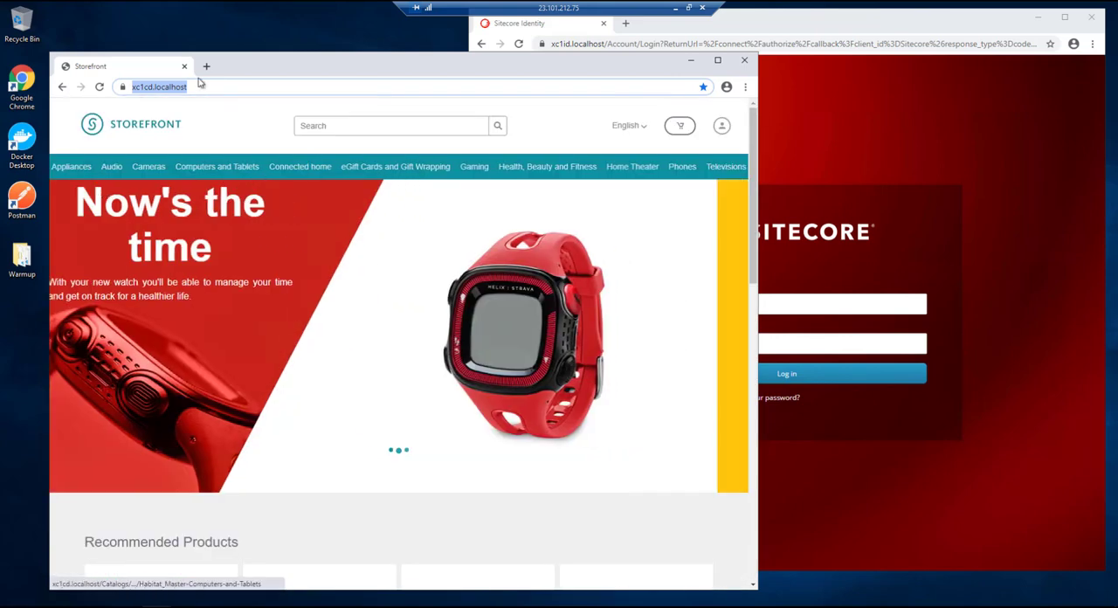
{"action": "left_click", "coordinate": [202, 87]}
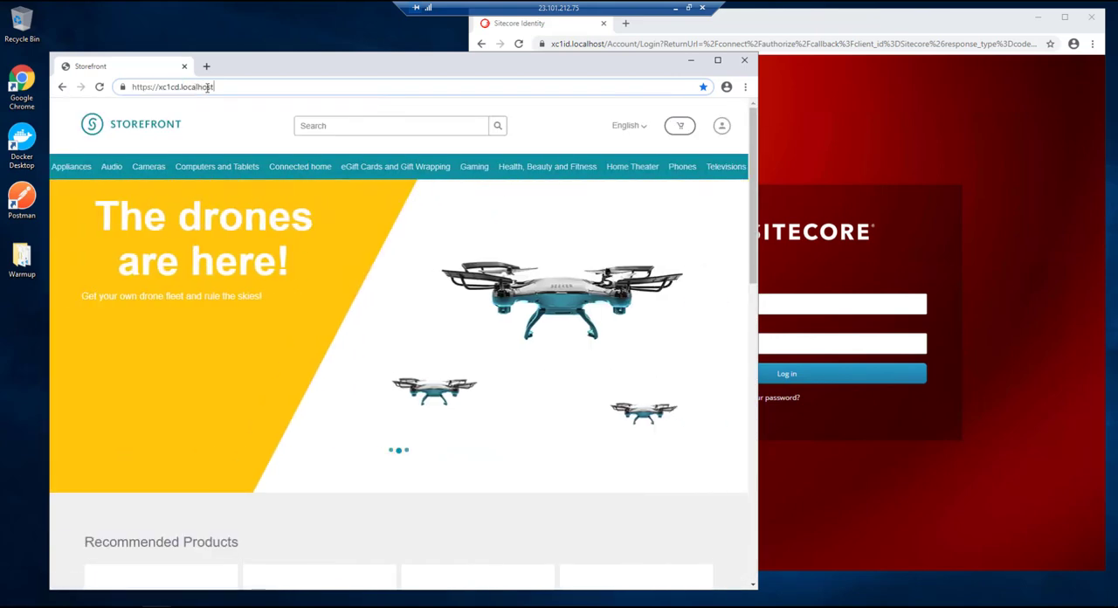
{"action": "type", "text": "/"}
{"action": "key", "text": "Down"}
{"action": "key", "text": "Down"}
{"action": "key", "text": "Down"}
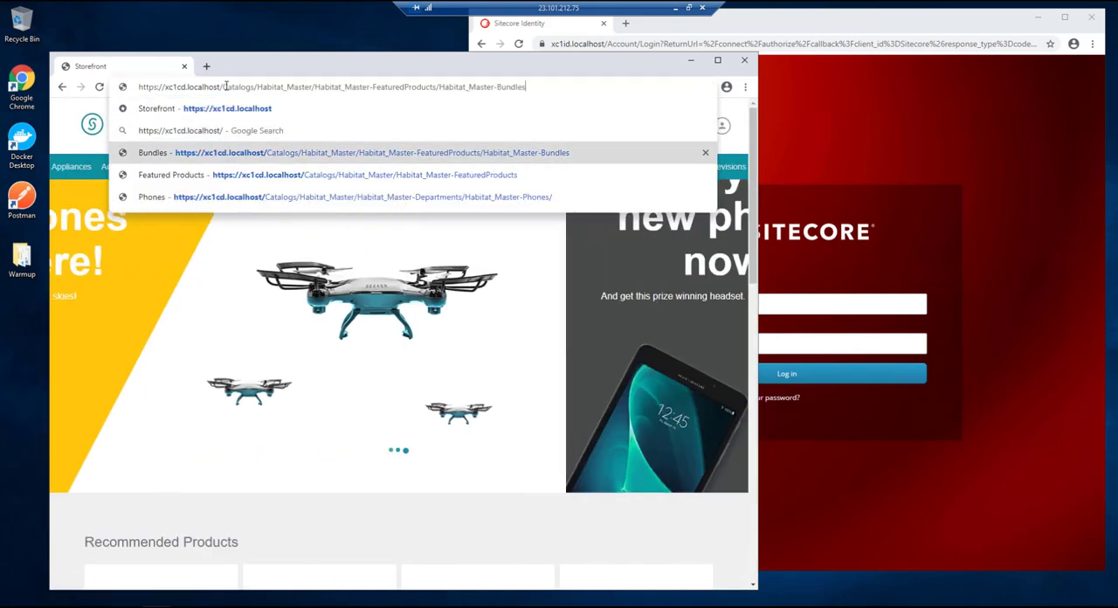
{"action": "key", "text": "Return"}
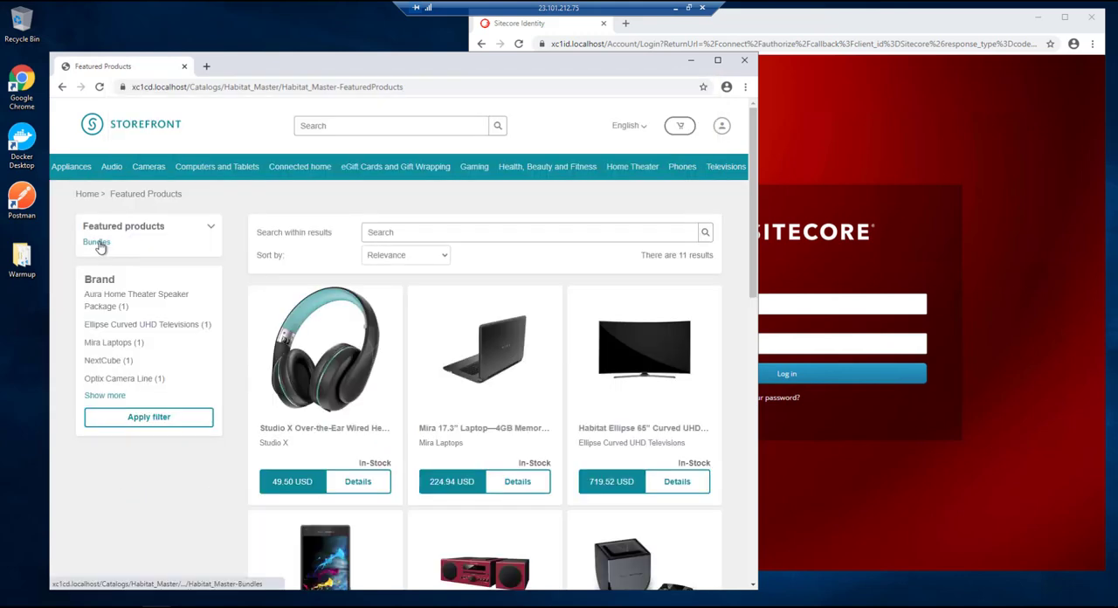
{"action": "left_click", "coordinate": [97, 243]}
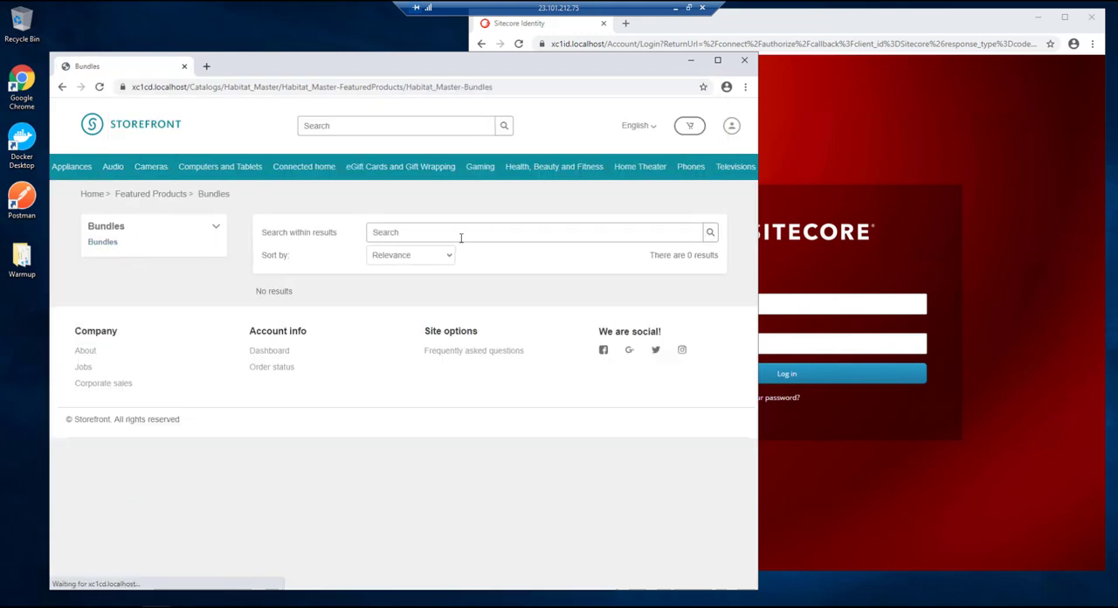
- Log in to Sitecore with the user name admin and the account password
{"action": "left_click", "coordinate": [957, 131]}
{"action": "left_click", "coordinate": [710, 304]}
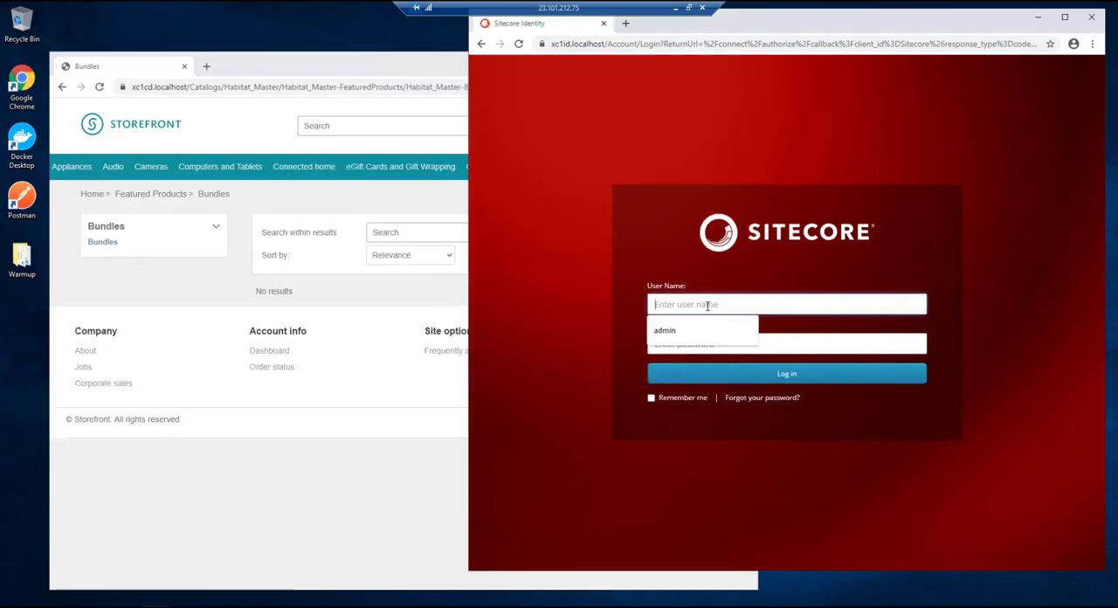
{"action": "left_click", "coordinate": [670, 337]}
{"action": "left_click", "coordinate": [668, 342]}
{"action": "type", "text": "bb"}
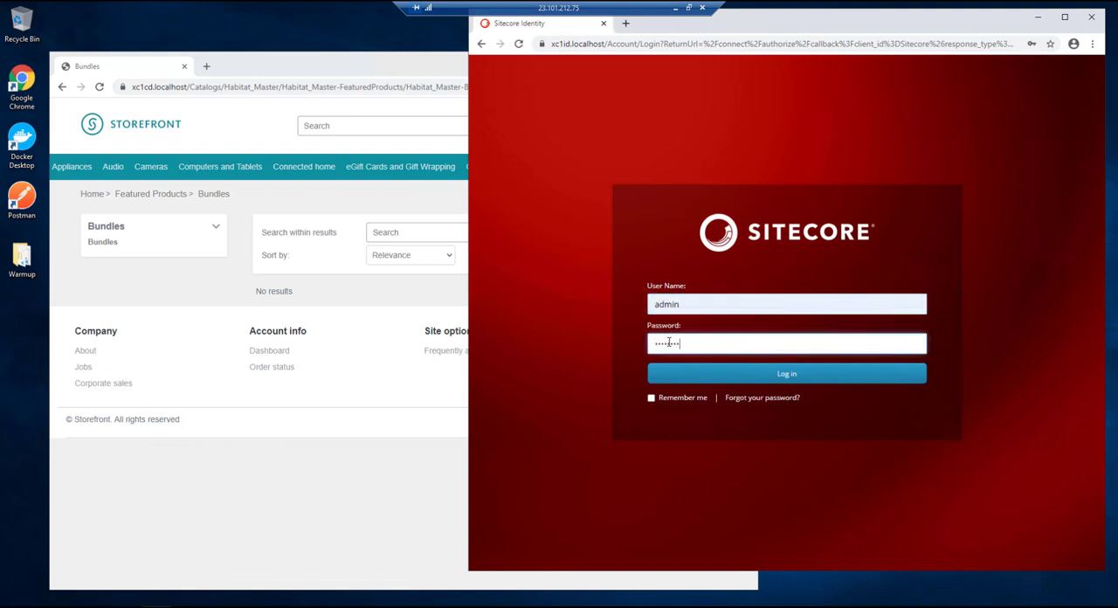
{"action": "key", "text": "Return"}
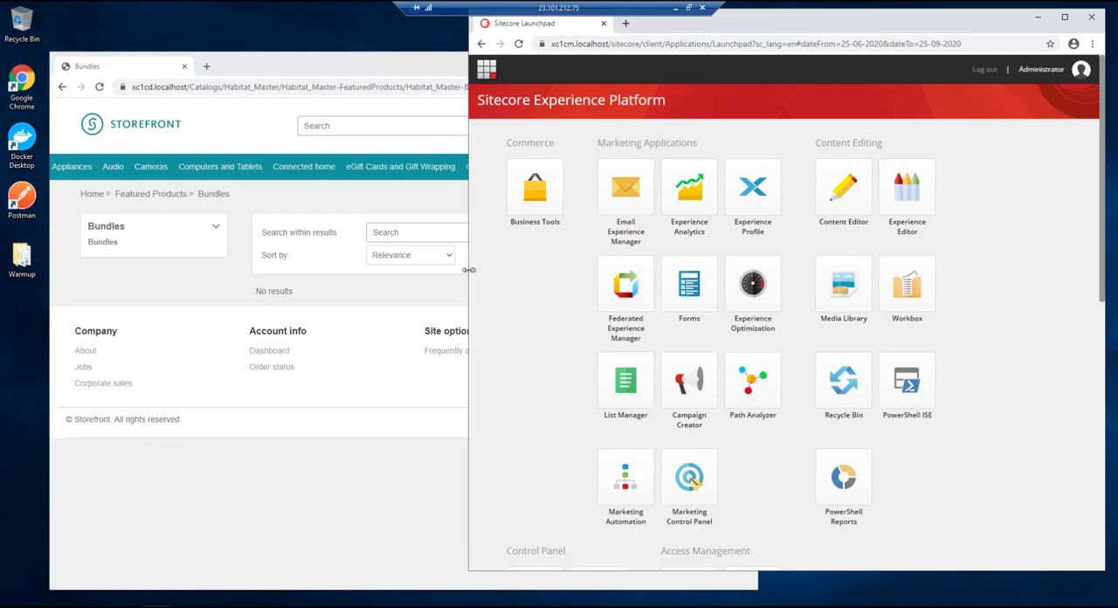
- Widen the Sitecore window and open the Habitat_Master catalog in the Merchandising section of Business Tools
{"action": "left_click_drag", "start_coordinate": [469, 270], "coordinate": [432, 278]}
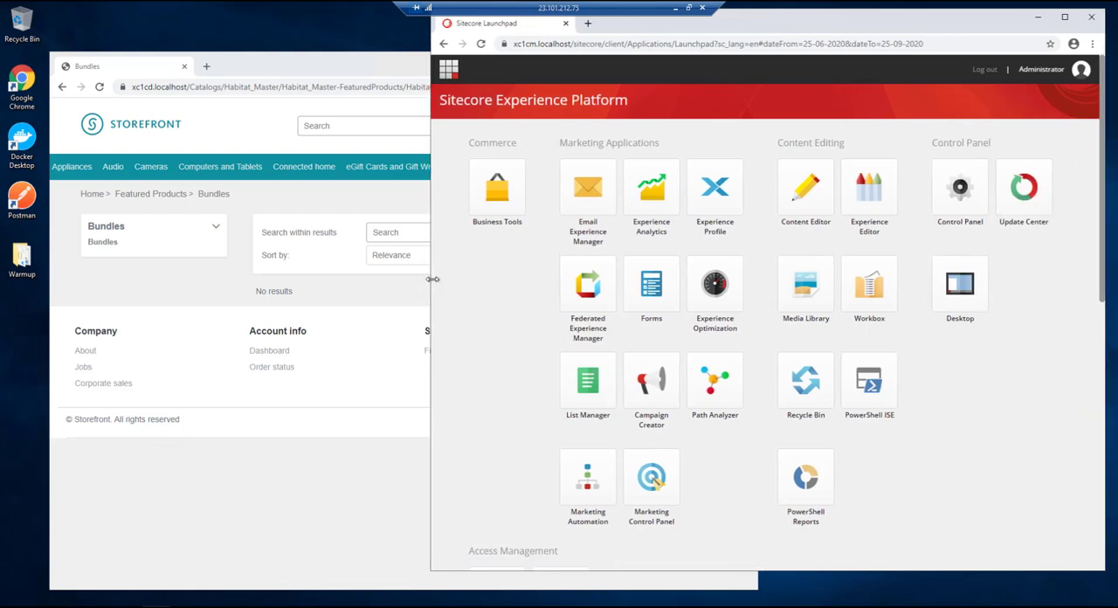
{"action": "left_click", "coordinate": [496, 198]}
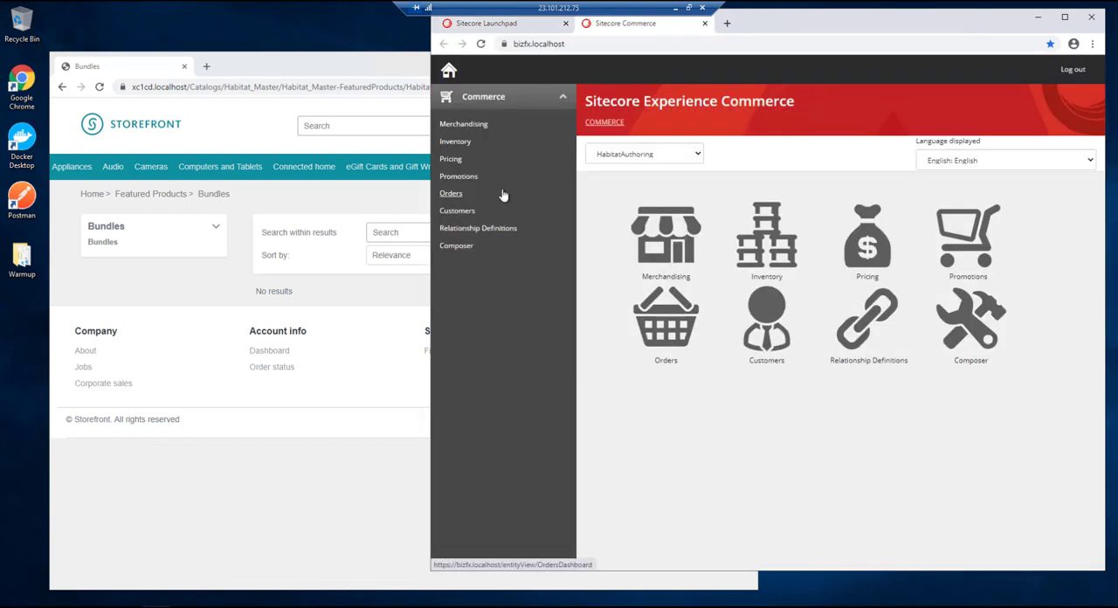
{"action": "left_click", "coordinate": [468, 125]}
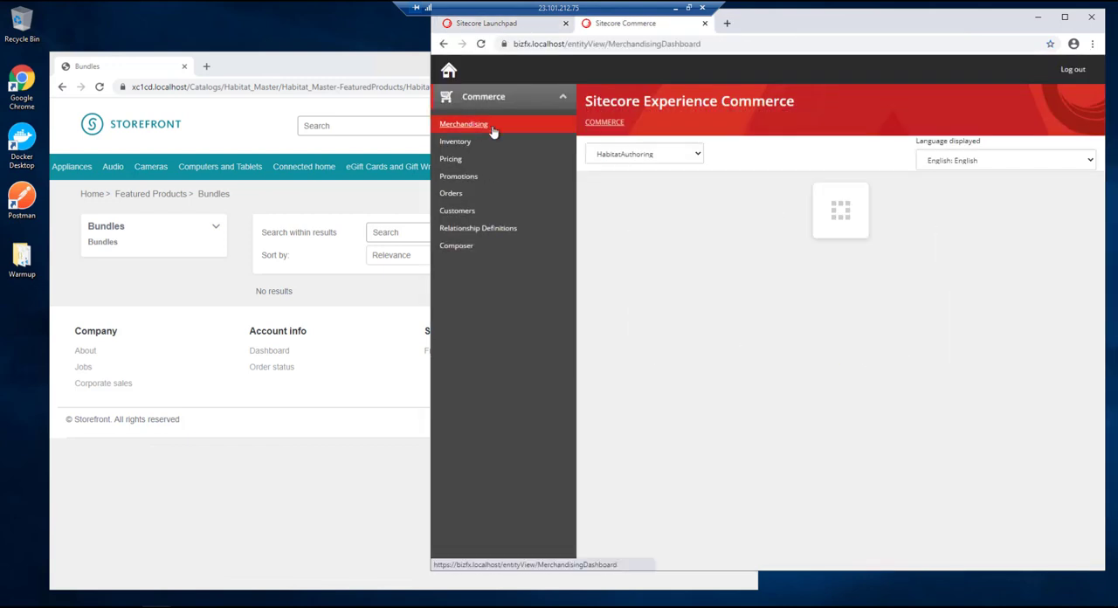
{"action": "left_click", "coordinate": [659, 363]}
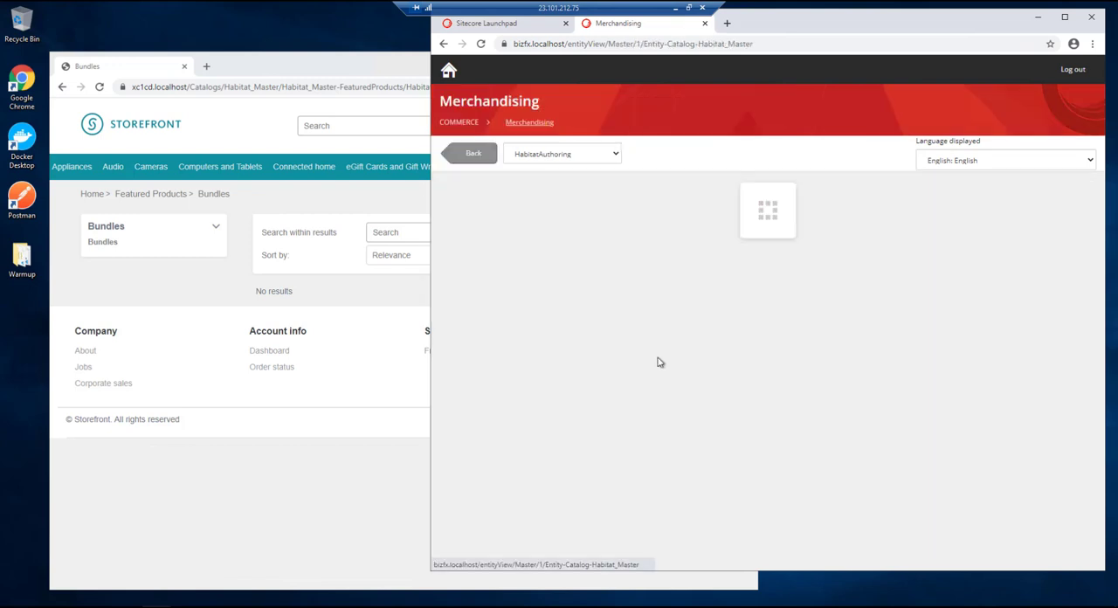
- Open the Bundles category inside the catalog's FeaturedProducts category
{"action": "scroll", "coordinate": [651, 306], "scroll_direction": "down", "scroll_amount": 3}
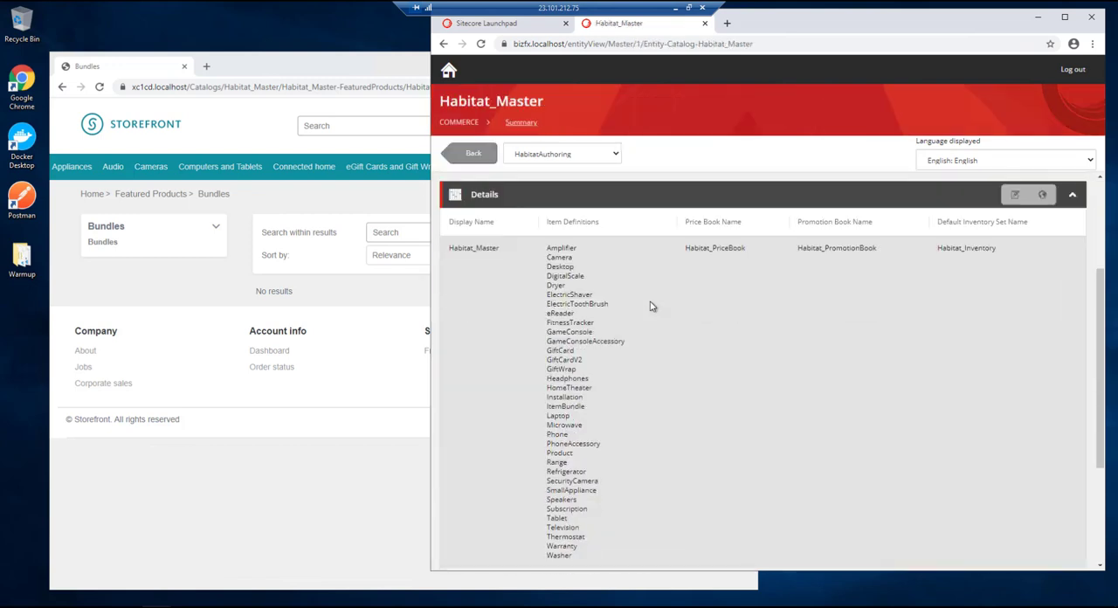
{"action": "scroll", "coordinate": [690, 305], "scroll_direction": "down", "scroll_amount": 3}
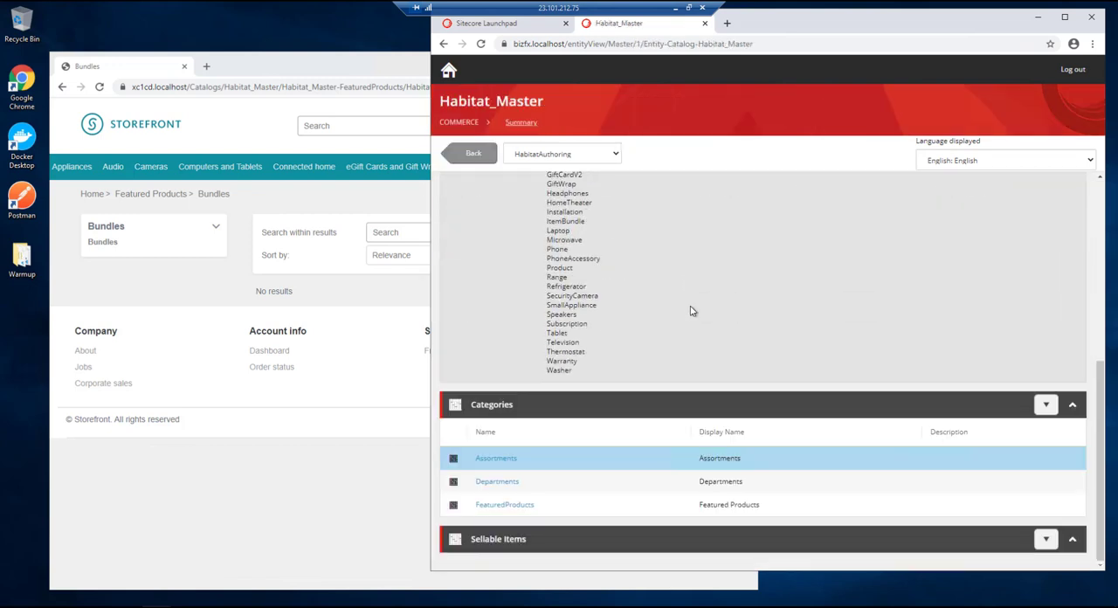
{"action": "left_click", "coordinate": [516, 504]}
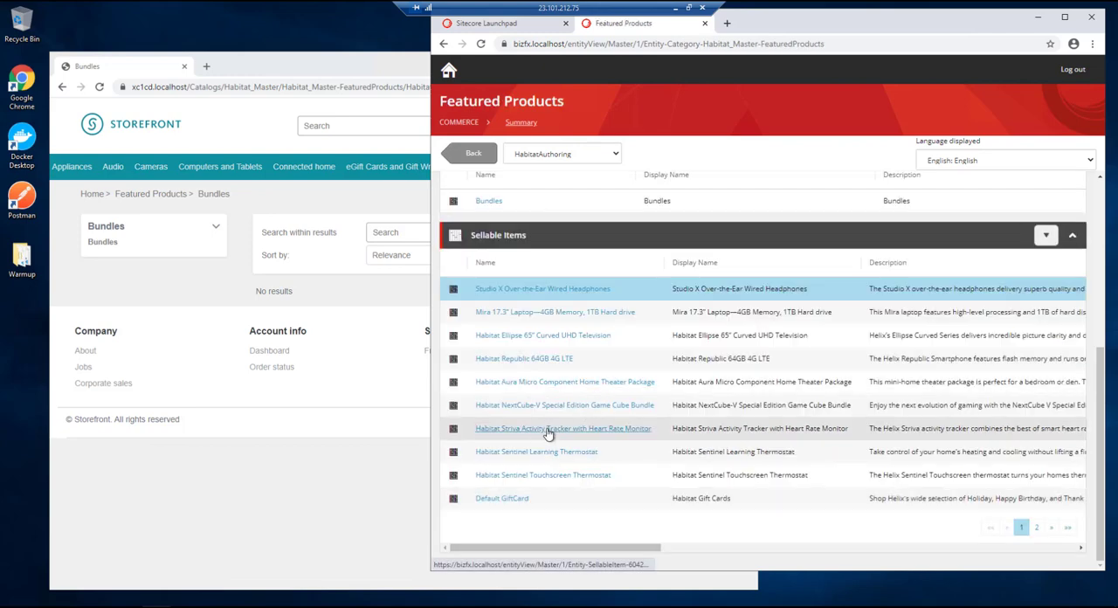
{"action": "scroll", "coordinate": [501, 305], "scroll_direction": "up", "scroll_amount": 2}
{"action": "left_click", "coordinate": [487, 321]}
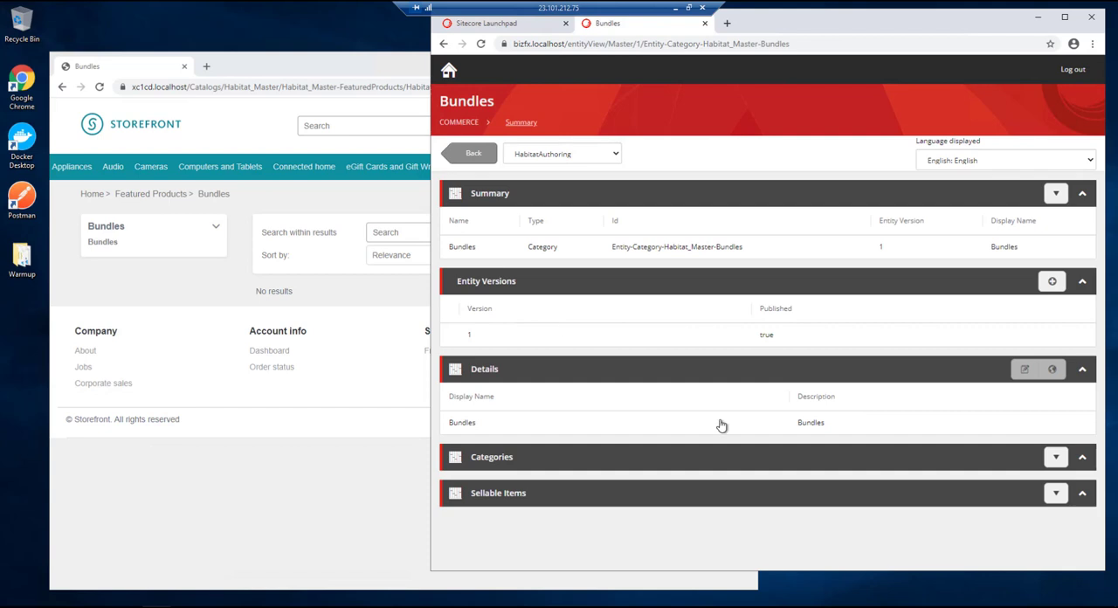
- Start adding a bundle to the category's sellable items with the bundle type Dynamic
{"action": "left_click", "coordinate": [1050, 497]}
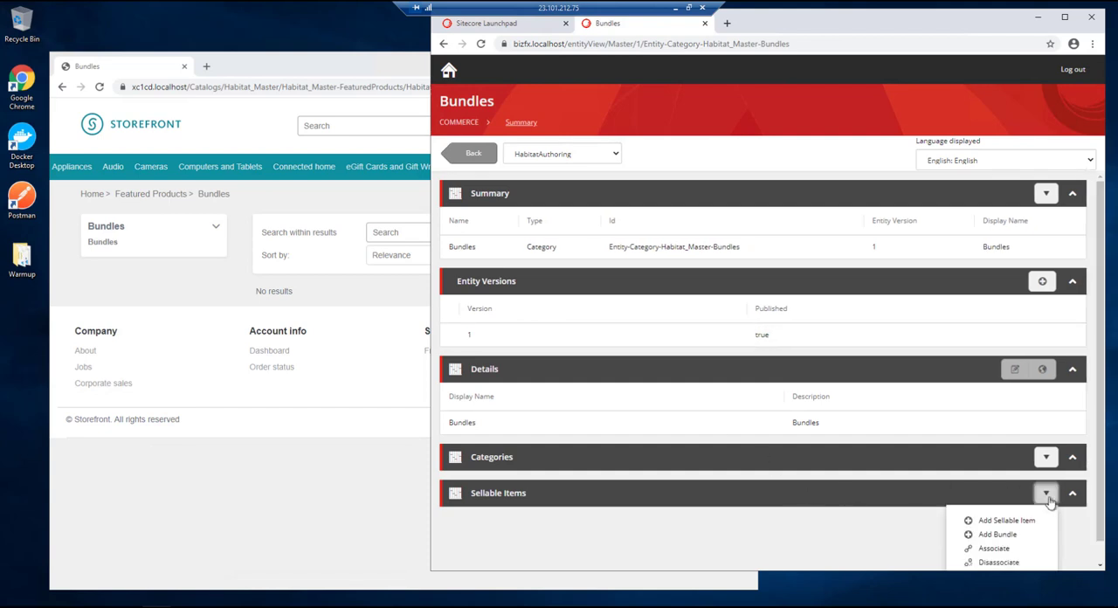
{"action": "scroll", "coordinate": [1004, 520], "scroll_direction": "down", "scroll_amount": 1}
{"action": "left_click", "coordinate": [994, 513]}
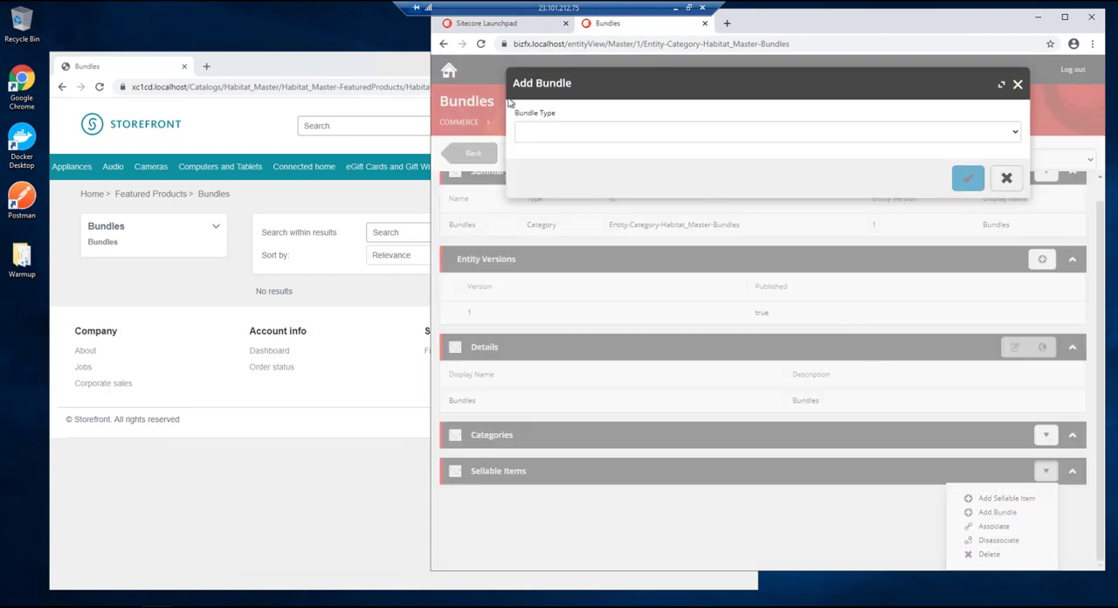
{"action": "left_click", "coordinate": [536, 134]}
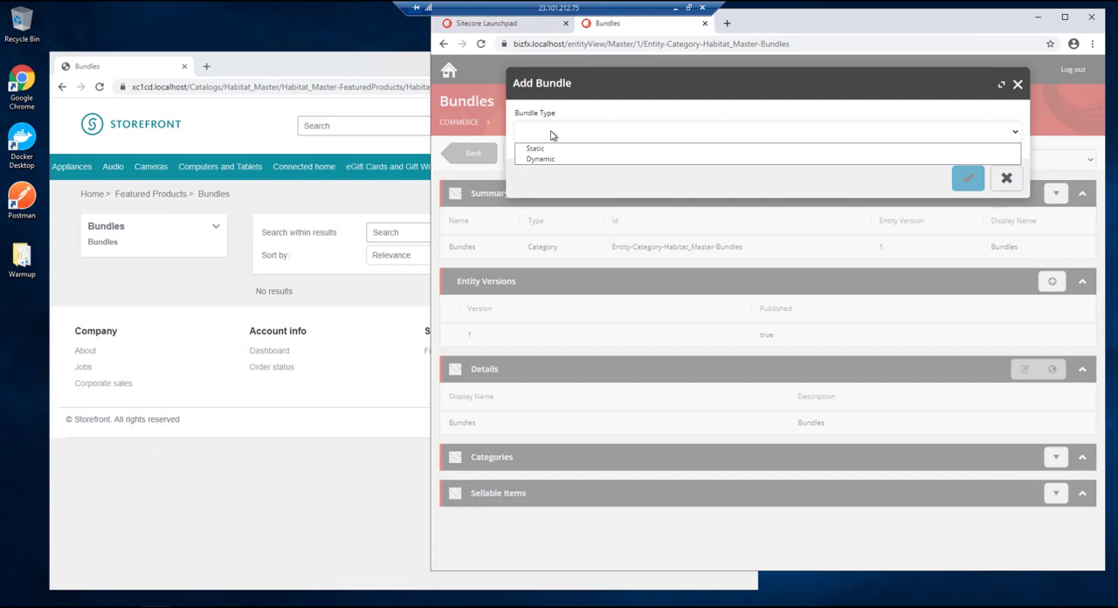
{"action": "left_click", "coordinate": [554, 159]}
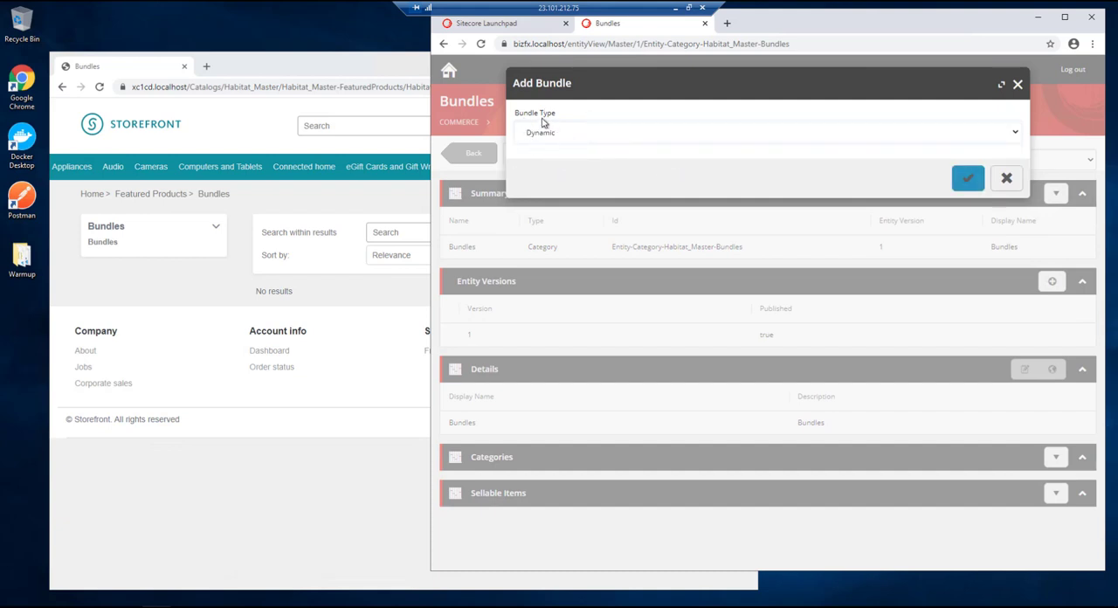
{"action": "left_click", "coordinate": [972, 180]}
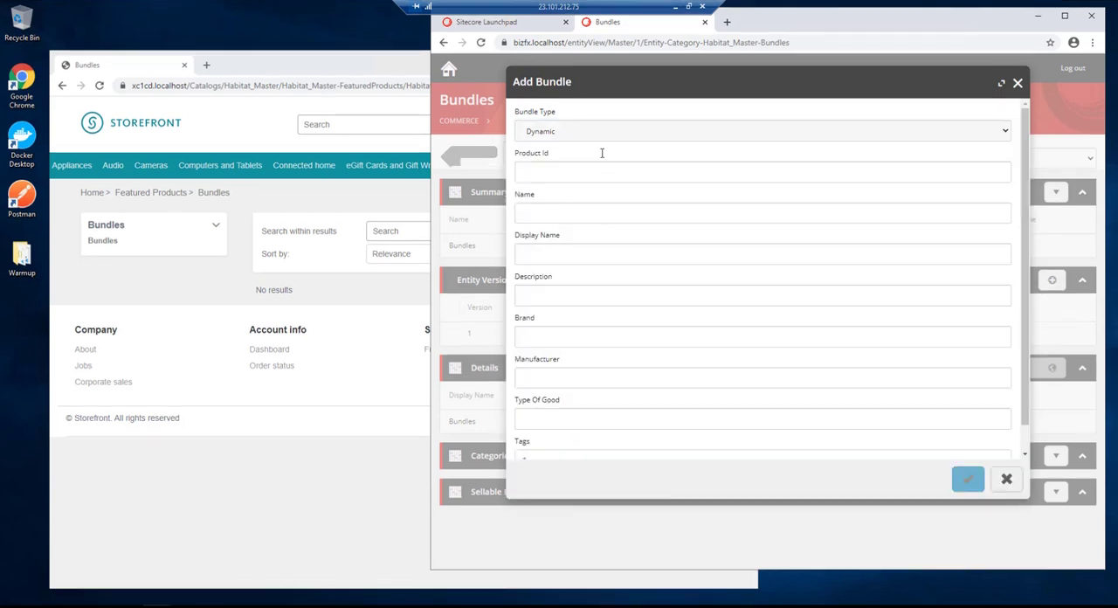
- Set both the product ID and the name of the new bundle to HabitatBundle11
{"action": "left_click", "coordinate": [549, 172]}
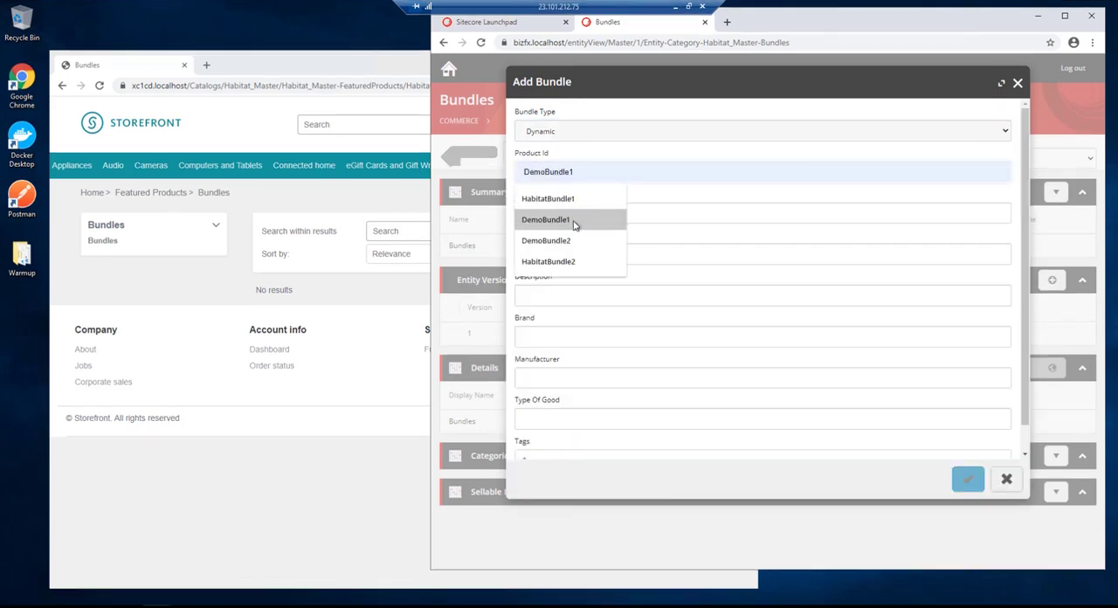
{"action": "left_click", "coordinate": [571, 198]}
{"action": "type", "text": "11"}
{"action": "left_click_drag", "start_coordinate": [593, 172], "coordinate": [479, 169]}
{"action": "left_click", "coordinate": [529, 214]}
{"action": "left_click", "coordinate": [580, 238]}
{"action": "type", "text": "1"}
- Enter Habitat Smartphone bundle as the display name and description, and create the bundle
{"action": "left_click", "coordinate": [524, 254]}
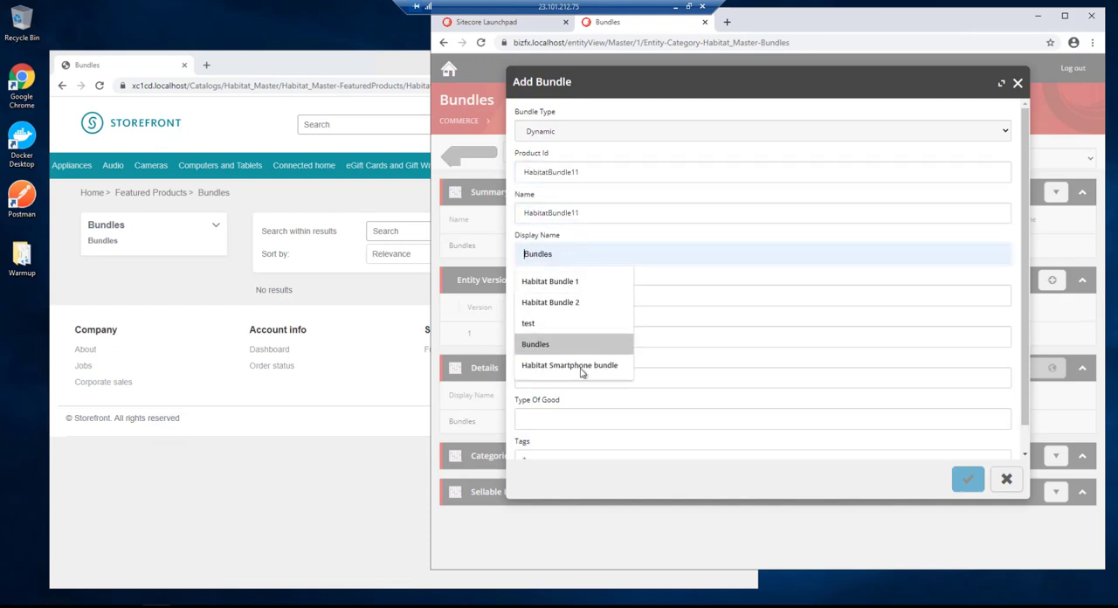
{"action": "left_click", "coordinate": [578, 365]}
{"action": "left_click", "coordinate": [571, 292]}
{"action": "left_click", "coordinate": [606, 367]}
{"action": "left_click", "coordinate": [968, 478]}
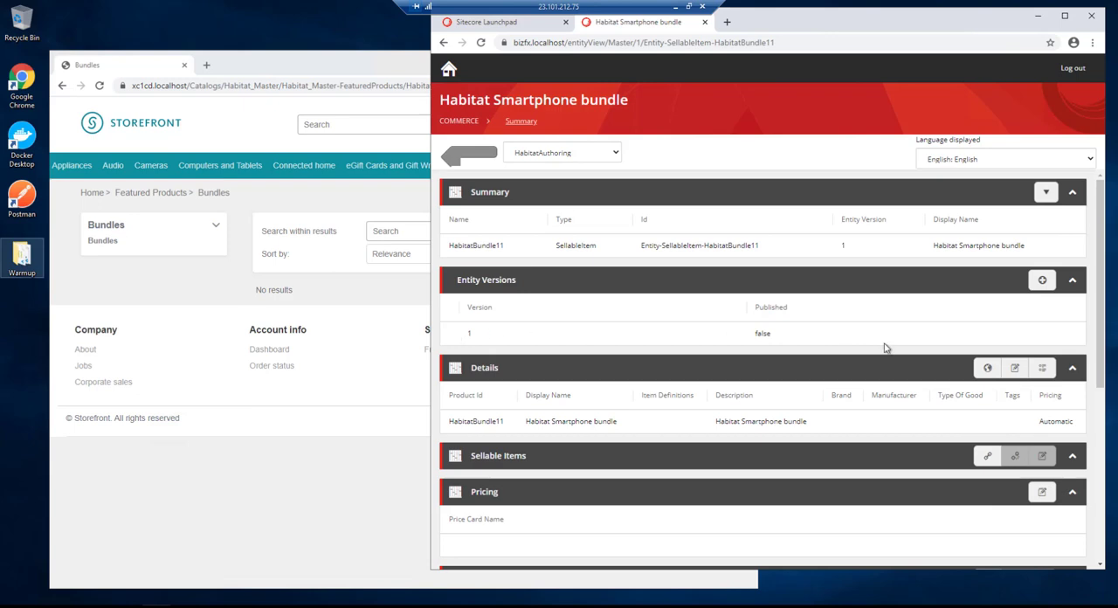
- Associate sellable item 6042308, Habitat Odyssey 16GB 4G LTE, with the bundle, setting its maximum quantity to 5
{"action": "left_click", "coordinate": [986, 456]}
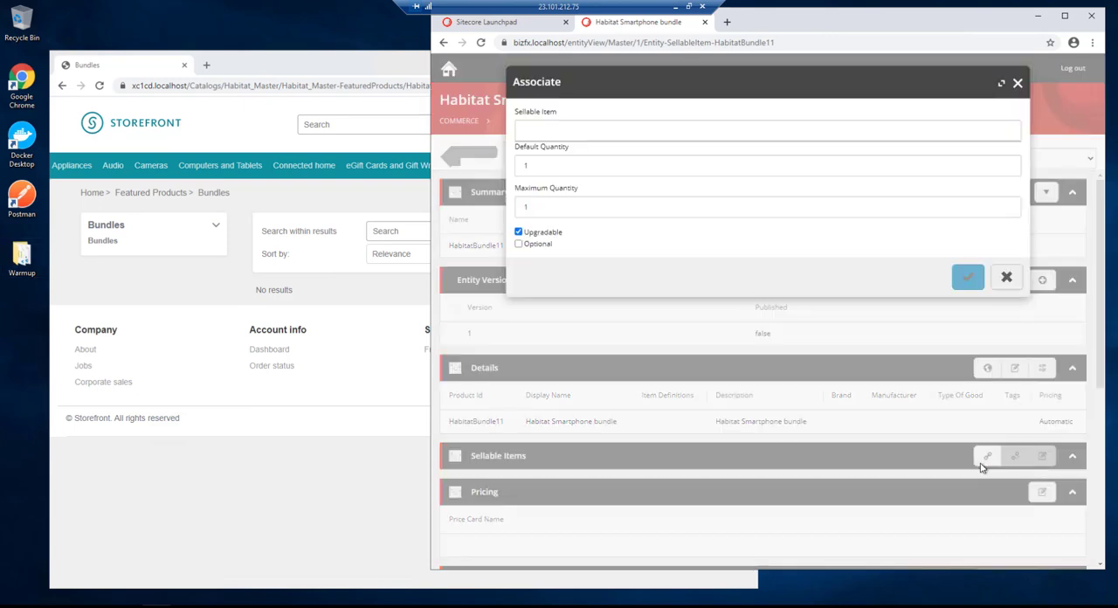
{"action": "left_click", "coordinate": [541, 130]}
{"action": "type", "text": "6042308"}
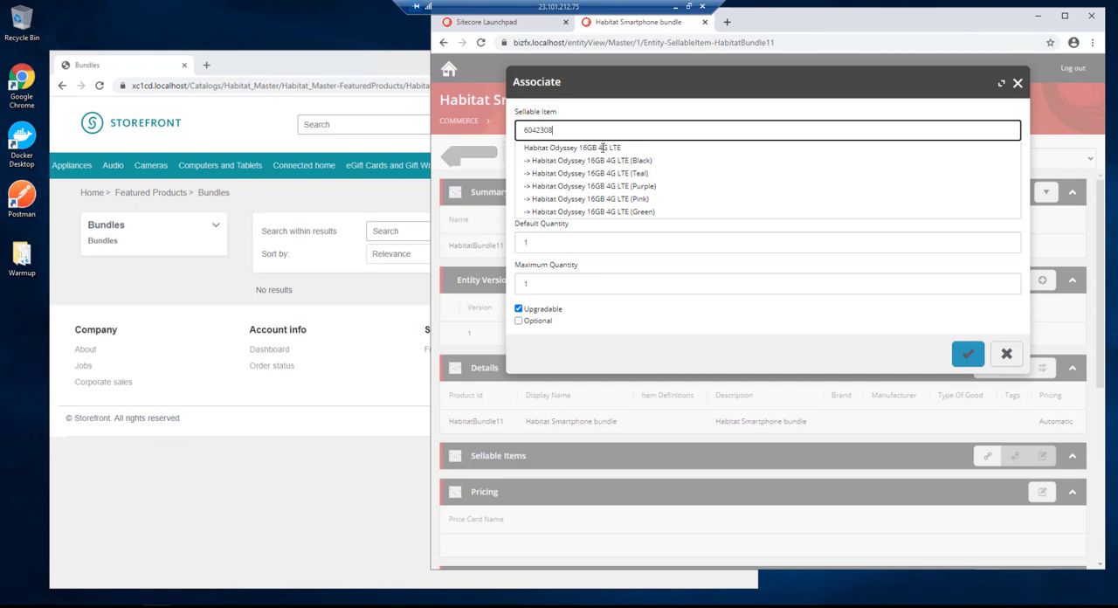
{"action": "left_click", "coordinate": [605, 148]}
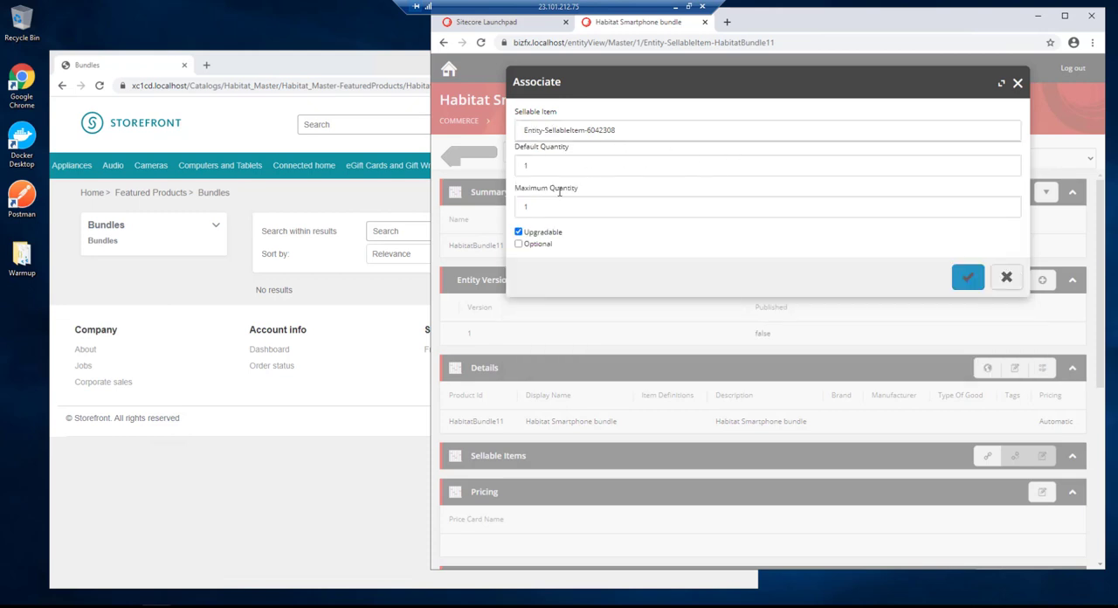
{"action": "left_click_drag", "start_coordinate": [554, 210], "coordinate": [516, 206]}
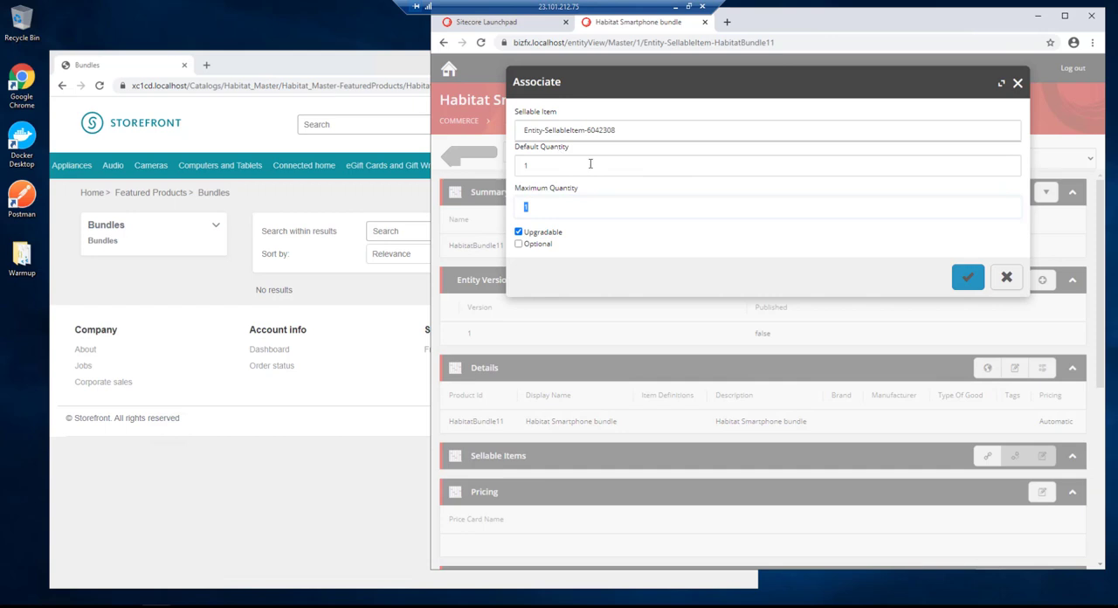
{"action": "type", "text": "5"}
{"action": "left_click", "coordinate": [969, 280]}
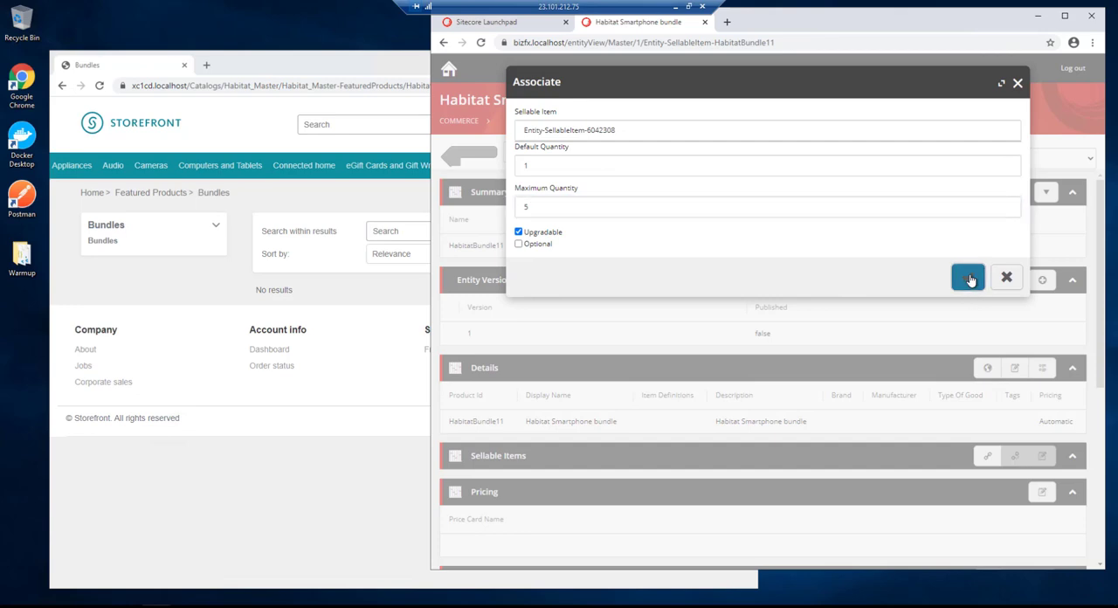
- Associate item 6042313, Habitat Odyssey 32GB 4G LTE, as an upgrade option for the Habitat Odyssey 16GB 4G LTE, with maximum quantity 5
{"action": "scroll", "coordinate": [873, 288], "scroll_direction": "down", "scroll_amount": 3}
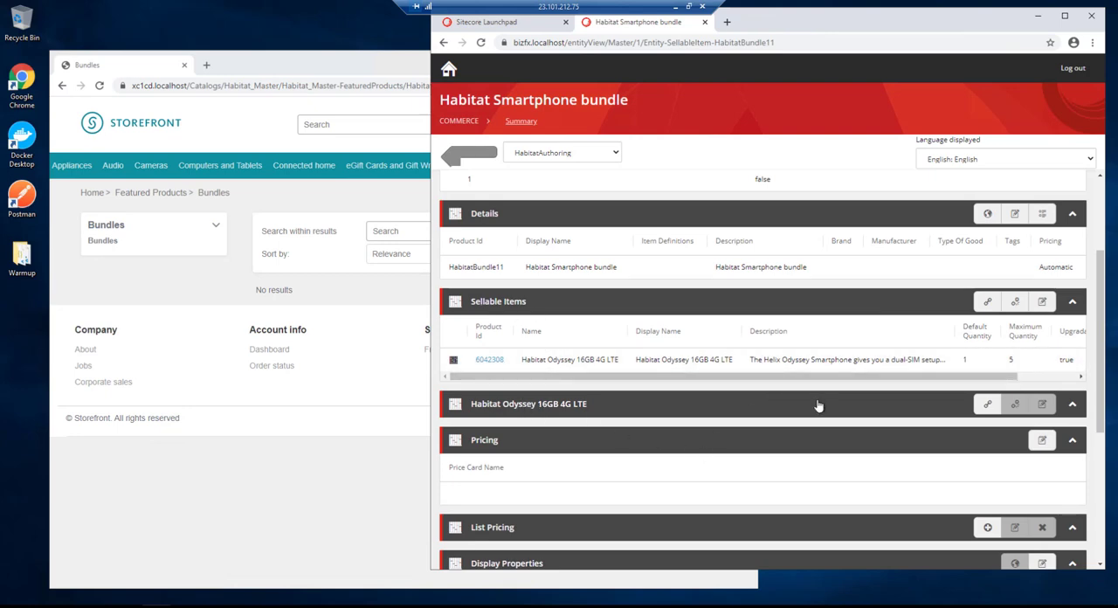
{"action": "left_click", "coordinate": [987, 405]}
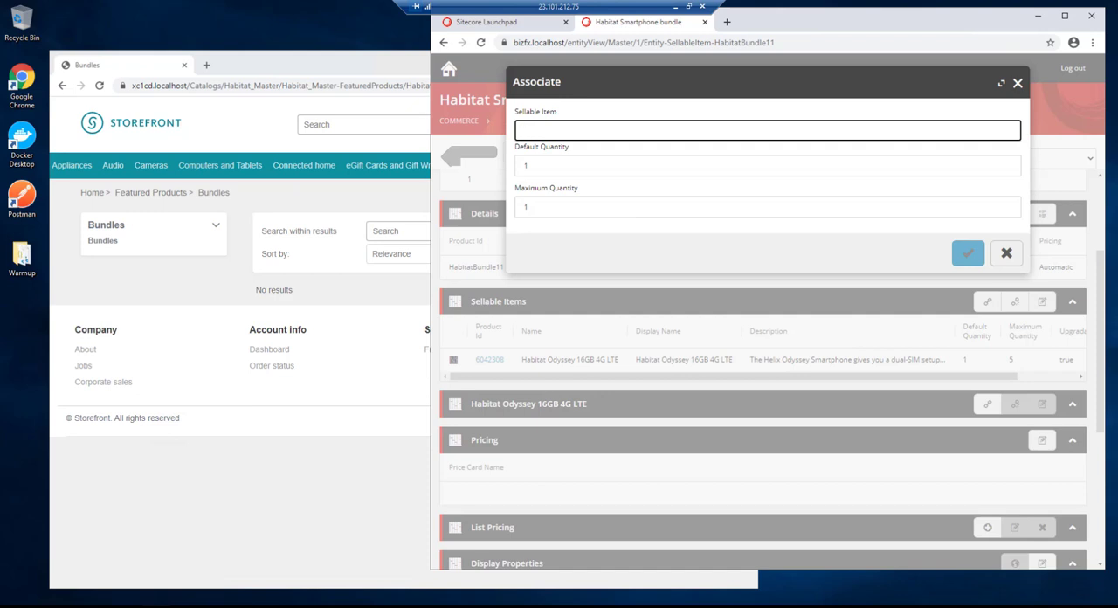
{"action": "type", "text": "6042313"}
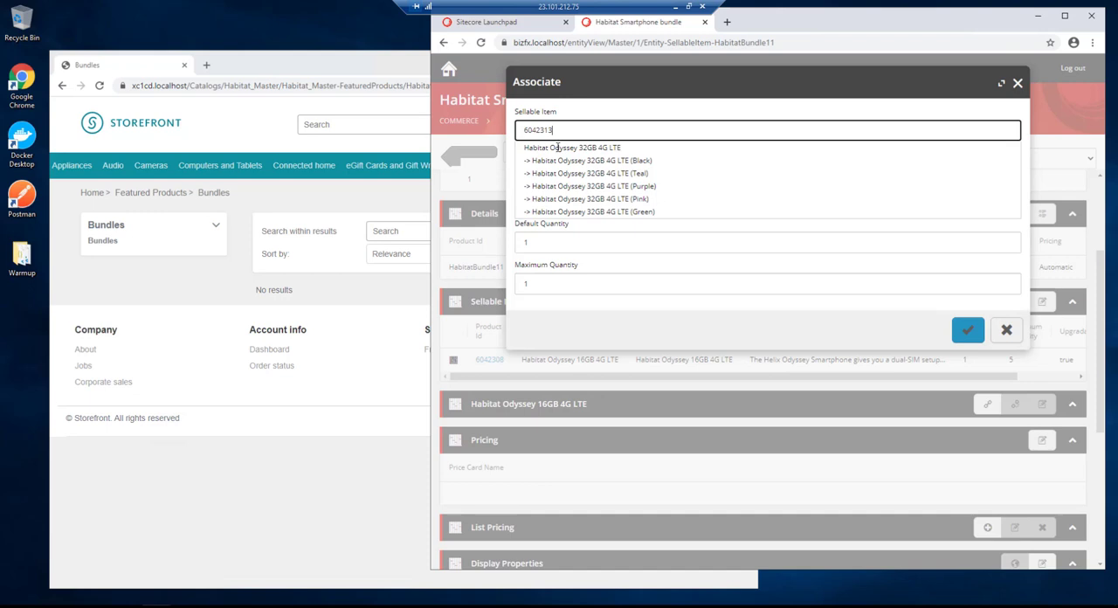
{"action": "left_click", "coordinate": [556, 149]}
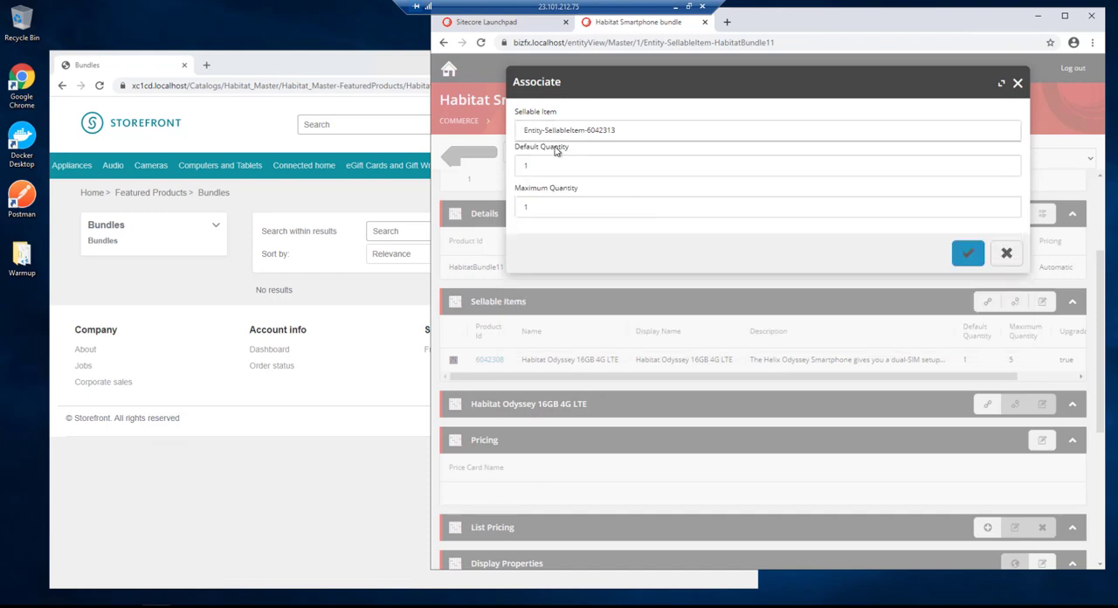
{"action": "double_click", "coordinate": [519, 208]}
{"action": "type", "text": "5"}
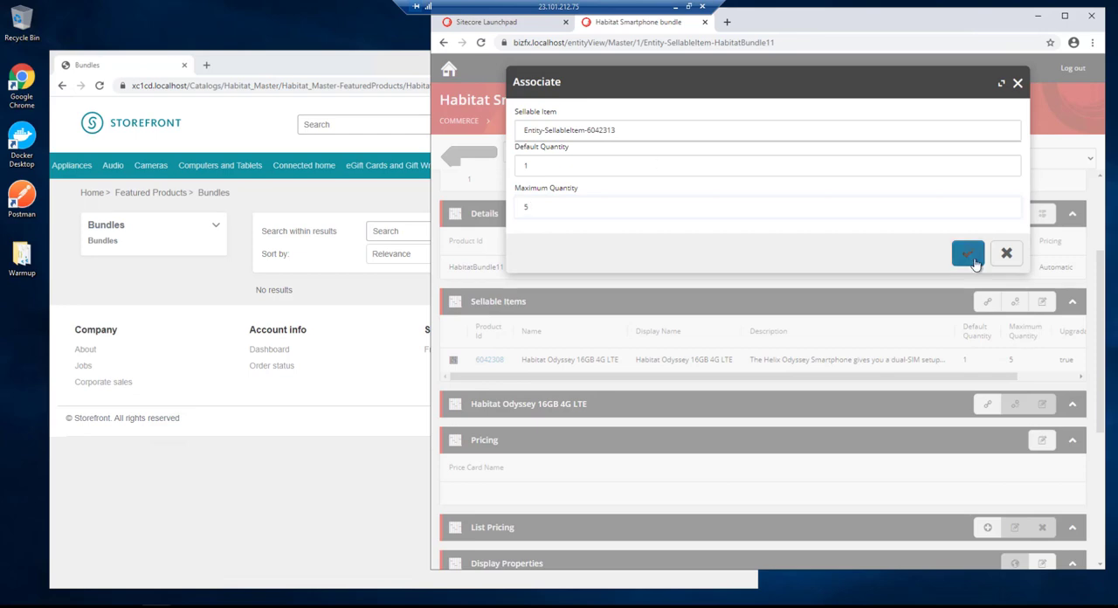
{"action": "left_click", "coordinate": [968, 254]}
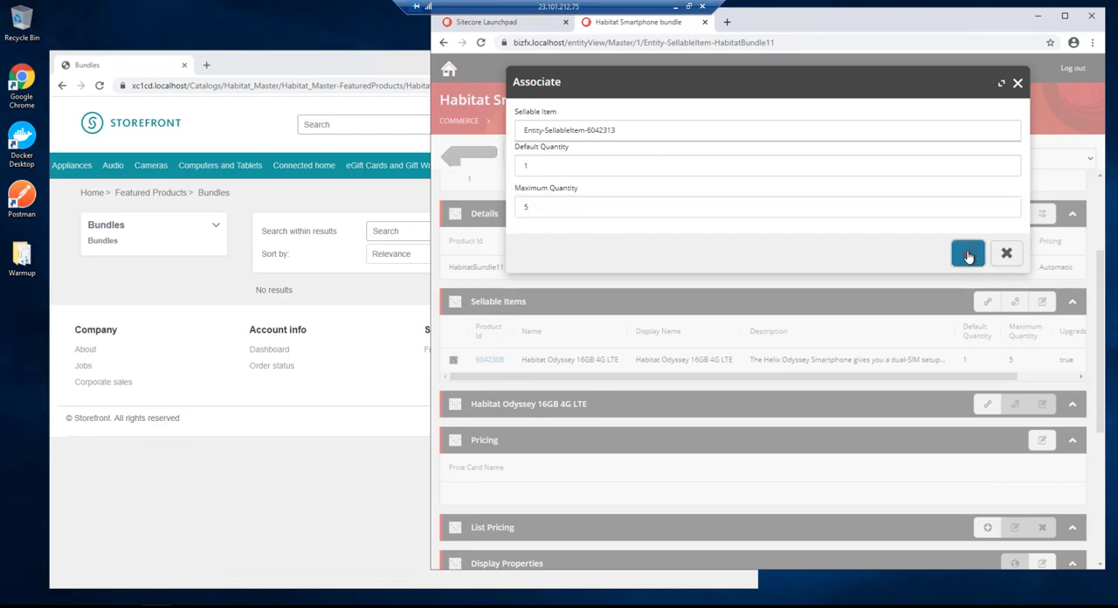
- Associate item 6042318, Habitat Odyssey 64GB 4G LTE, as another upgrade option for the Habitat Odyssey 16GB 4G LTE, with maximum quantity 5
{"action": "scroll", "coordinate": [967, 415], "scroll_direction": "down", "scroll_amount": 1}
{"action": "left_click", "coordinate": [987, 365]}
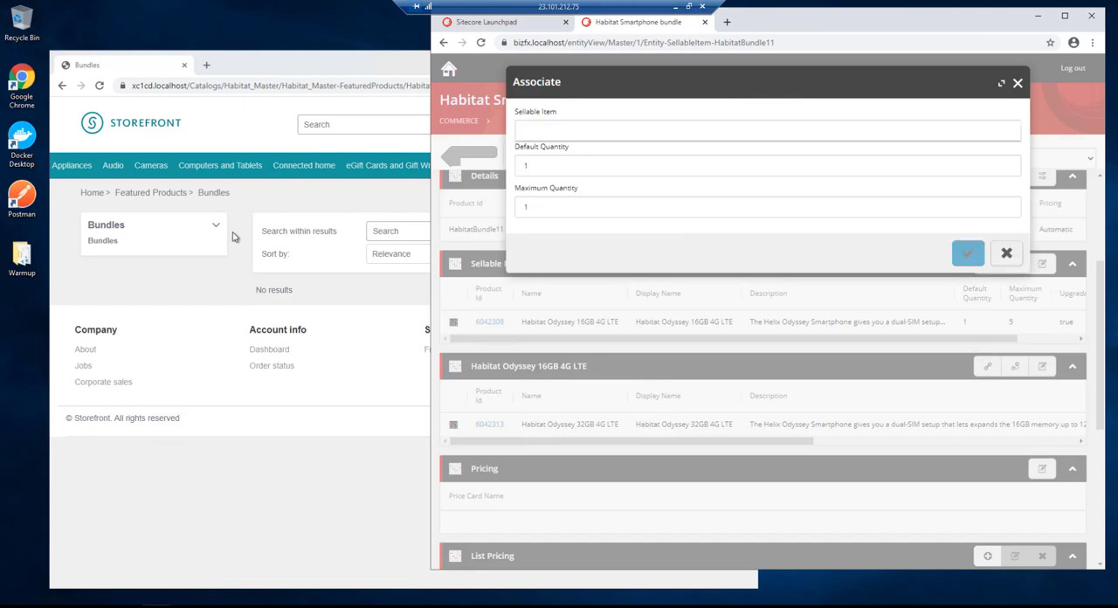
{"action": "left_click", "coordinate": [549, 127]}
{"action": "type", "text": "6042318"}
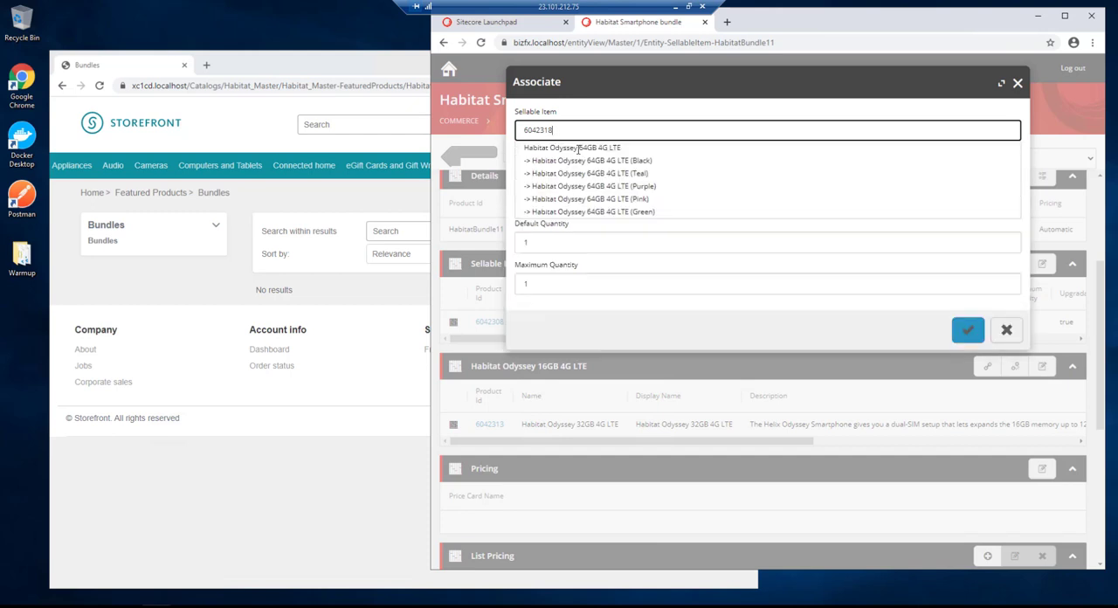
{"action": "left_click", "coordinate": [577, 149]}
{"action": "double_click", "coordinate": [524, 206]}
{"action": "type", "text": "5"}
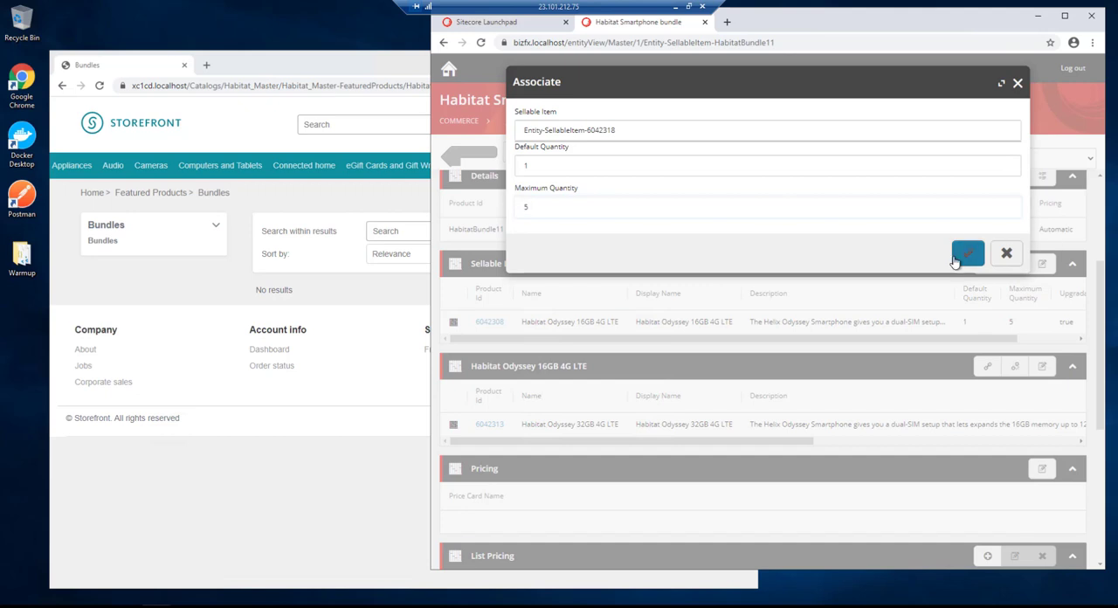
{"action": "left_click", "coordinate": [966, 253]}
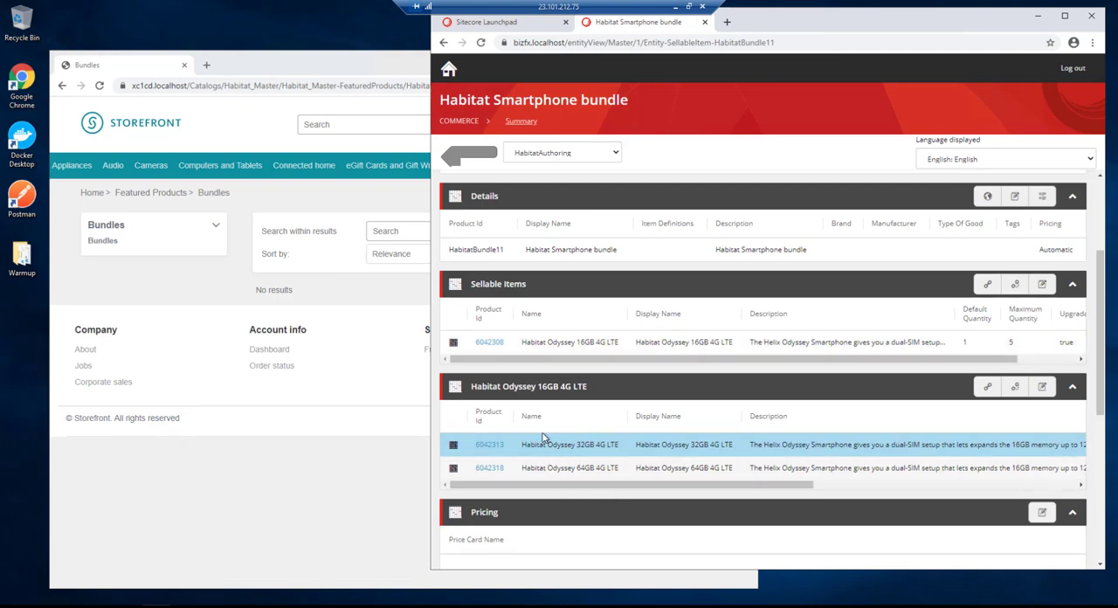
- Associate sellable item 6042382, the Anti-fingerprint Screen Protector, with the bundle as optional and not upgradable, with maximum quantity 5
{"action": "left_click", "coordinate": [987, 283]}
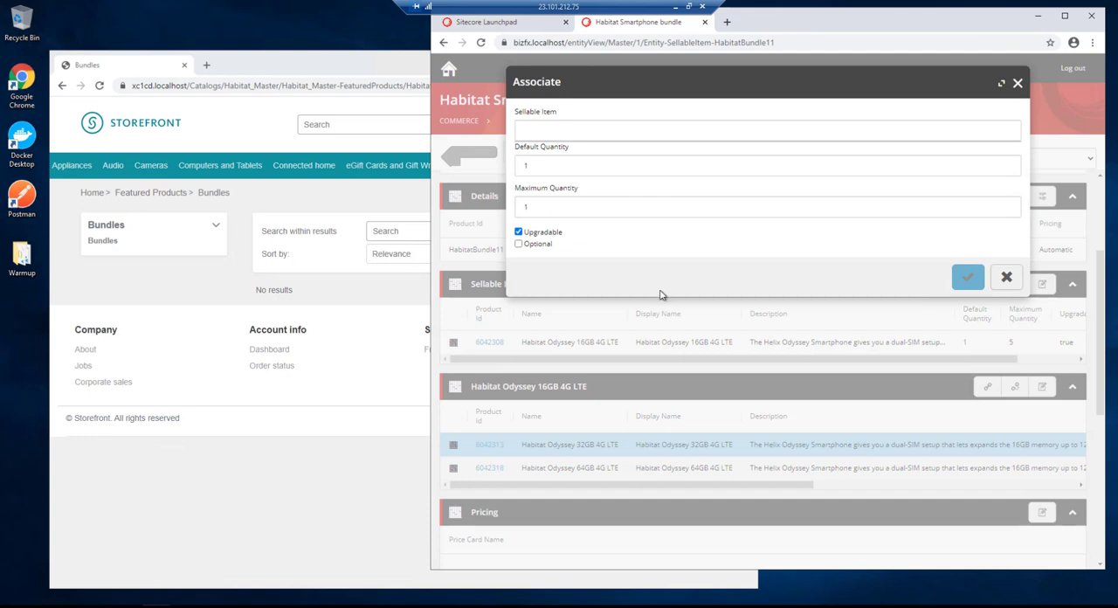
{"action": "left_click", "coordinate": [548, 129]}
{"action": "type", "text": "6042382"}
{"action": "left_click", "coordinate": [561, 150]}
{"action": "left_click_drag", "start_coordinate": [529, 207], "coordinate": [499, 210]}
{"action": "type", "text": "5"}
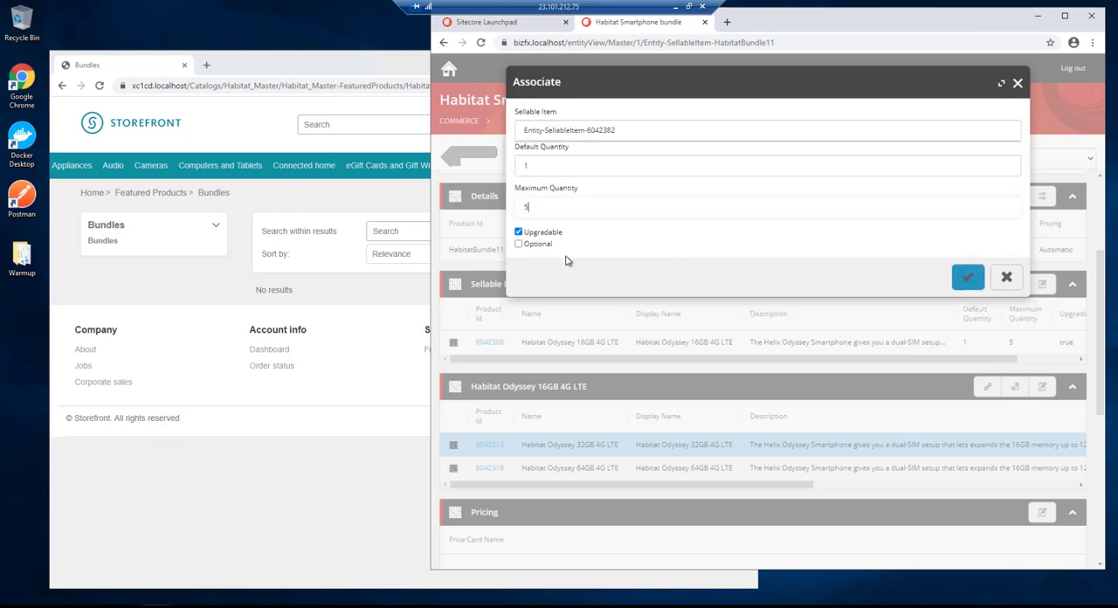
{"action": "left_click", "coordinate": [521, 245]}
{"action": "left_click", "coordinate": [520, 244]}
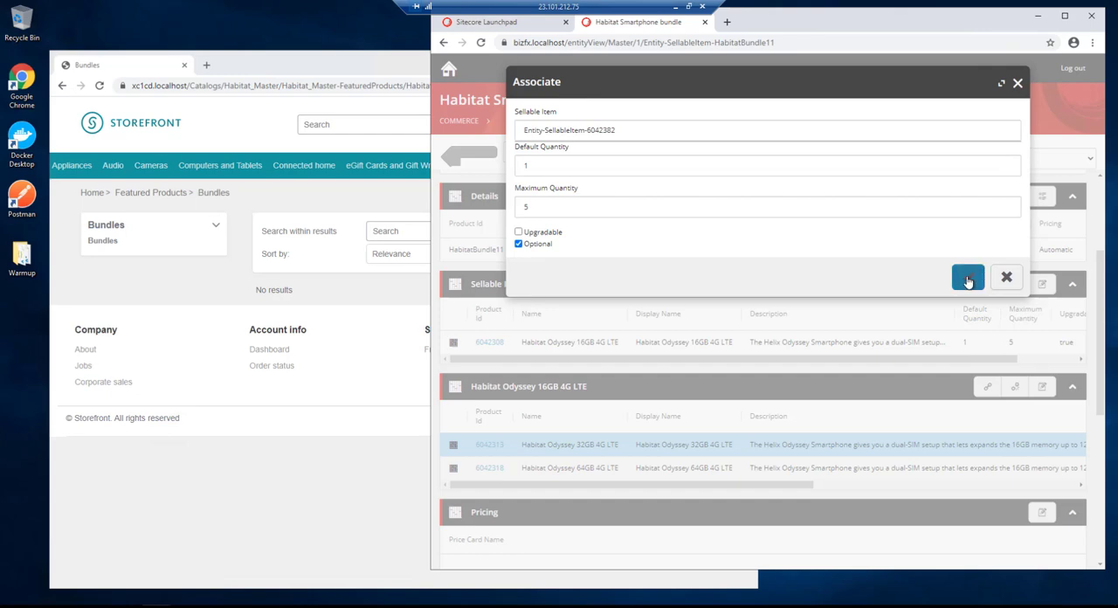
{"action": "left_click", "coordinate": [967, 277]}
- Associate sellable item 6042376, 2' Micro USB Lightening Charging Cable, with the bundle as neither upgradable nor optional, with maximum quantity 5
{"action": "left_click", "coordinate": [985, 187]}
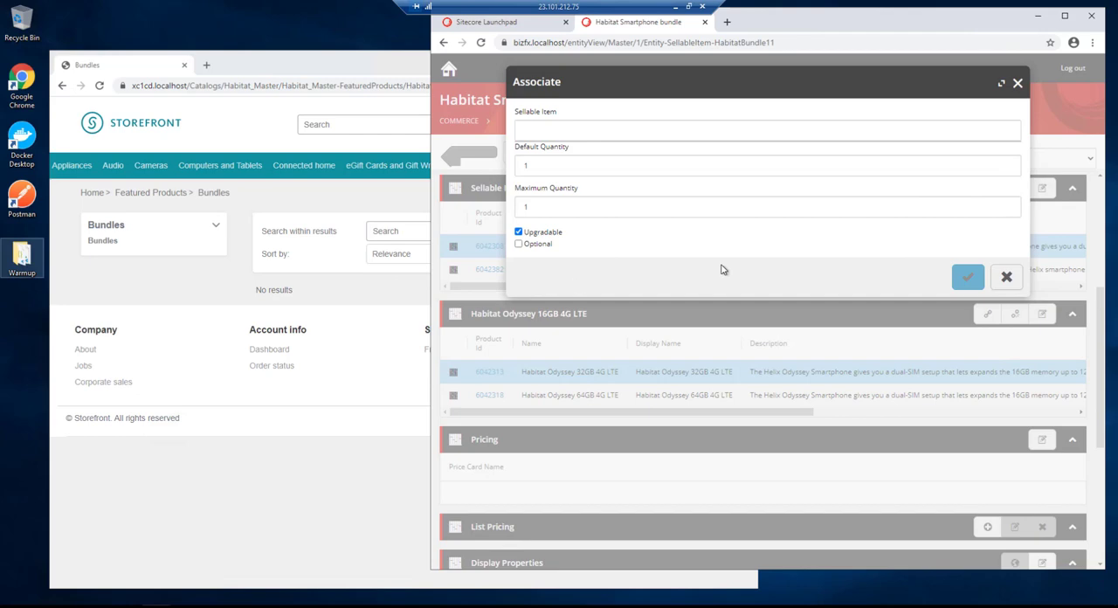
{"action": "left_click", "coordinate": [559, 128]}
{"action": "type", "text": "6042376"}
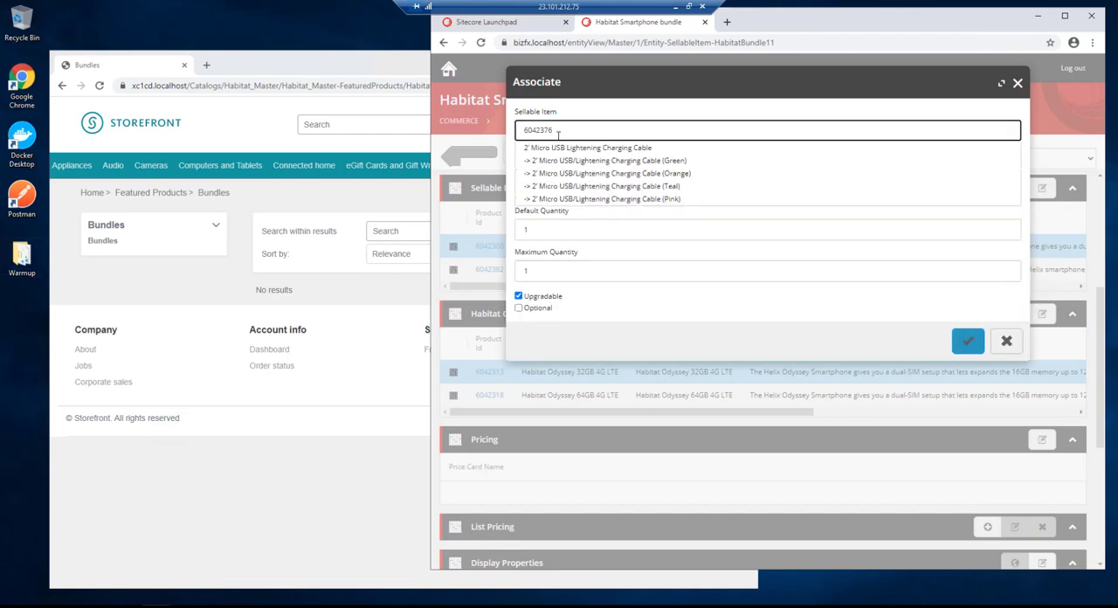
{"action": "left_click", "coordinate": [553, 147]}
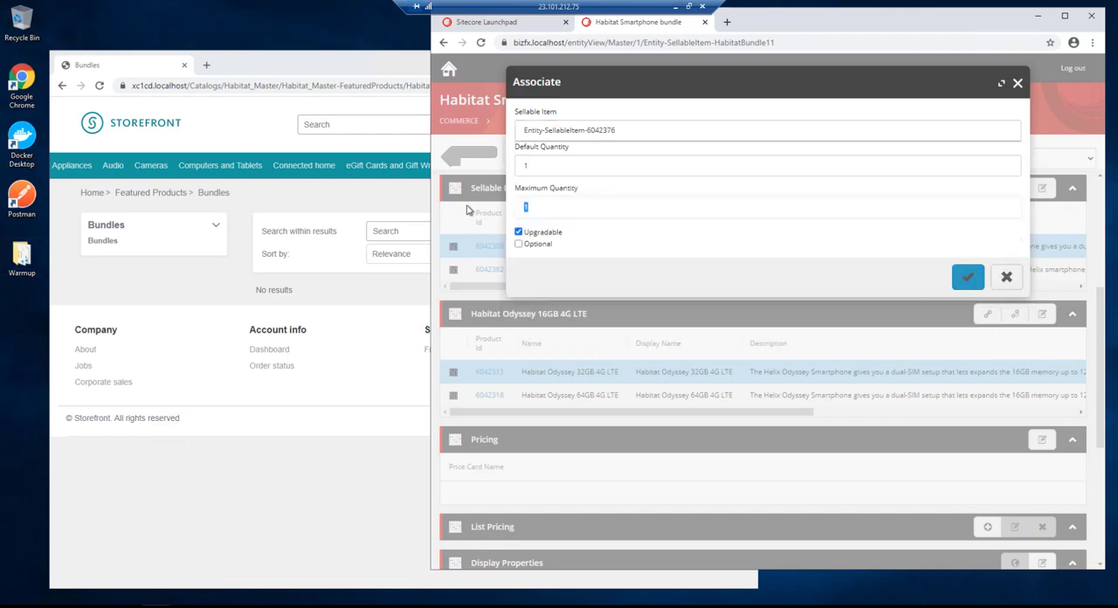
{"action": "left_click", "coordinate": [526, 235]}
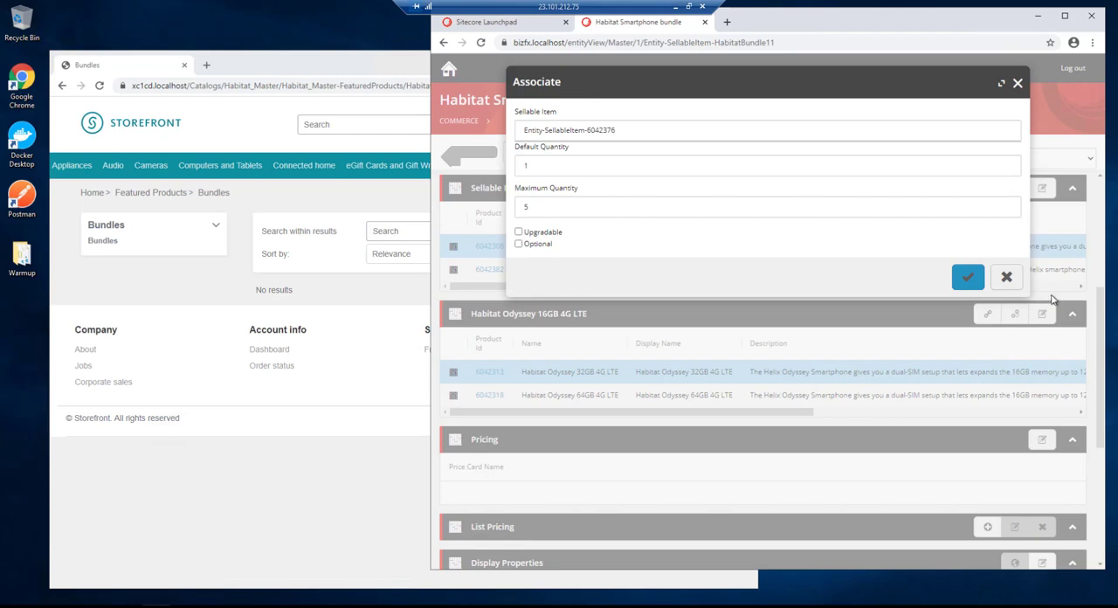
{"action": "left_click", "coordinate": [967, 278]}
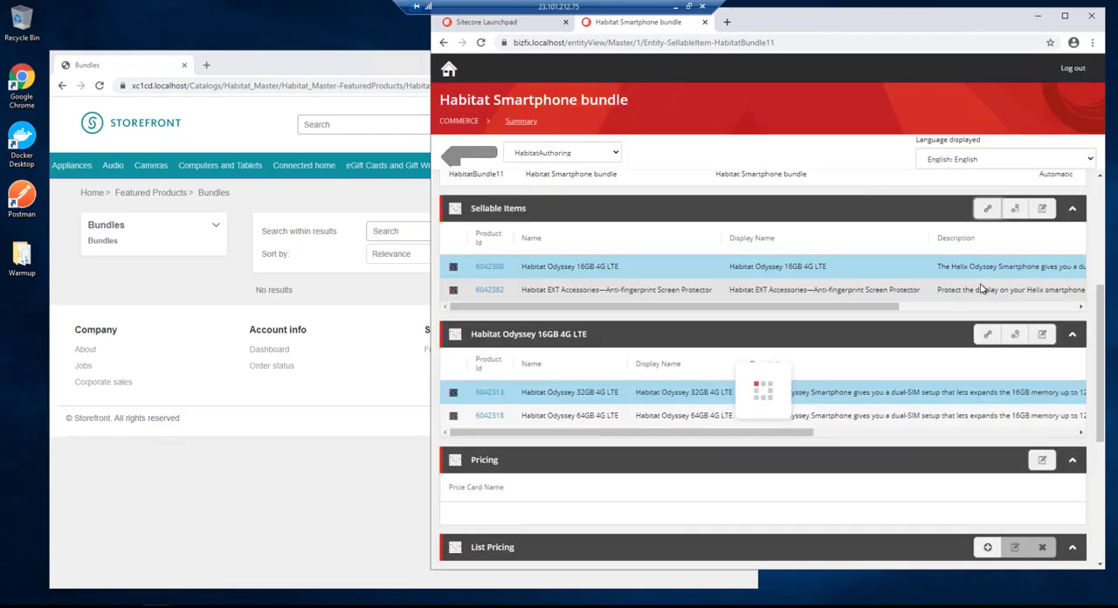
- Associate sellable item 6042061, Wireless Skinnybuds Headphones, with the bundle as optional and not upgradable, with maximum quantity 5
{"action": "left_click", "coordinate": [987, 208]}
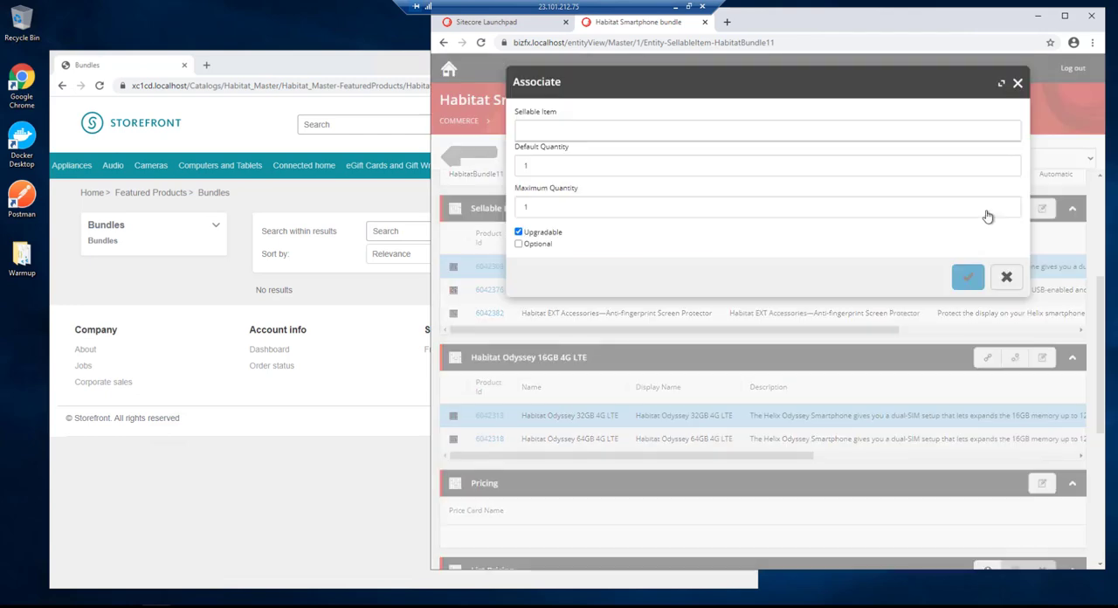
{"action": "left_click", "coordinate": [538, 128]}
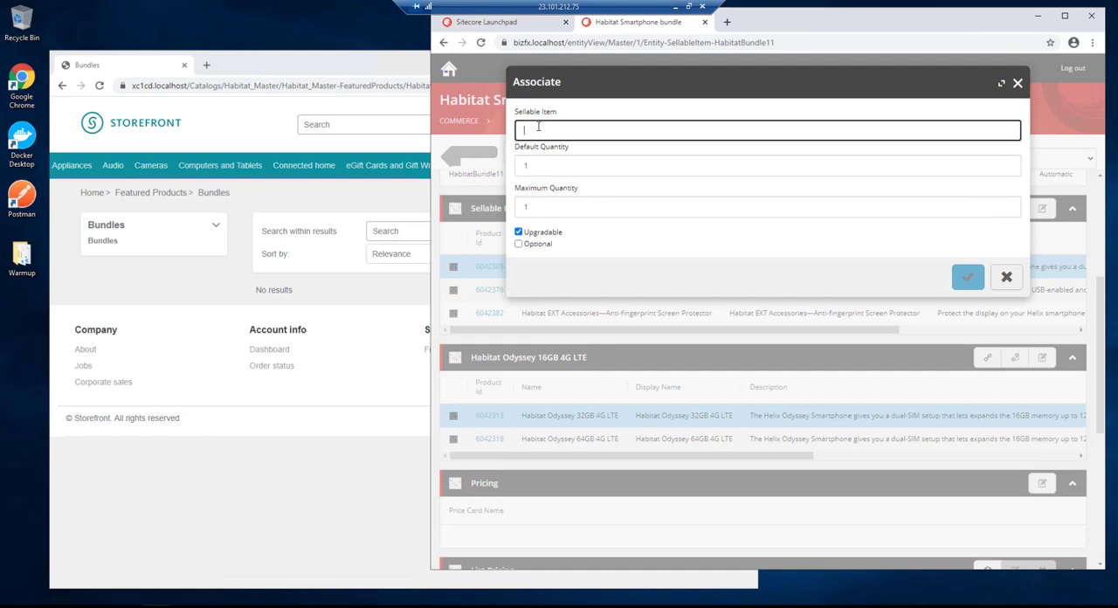
{"action": "type", "text": "6042061"}
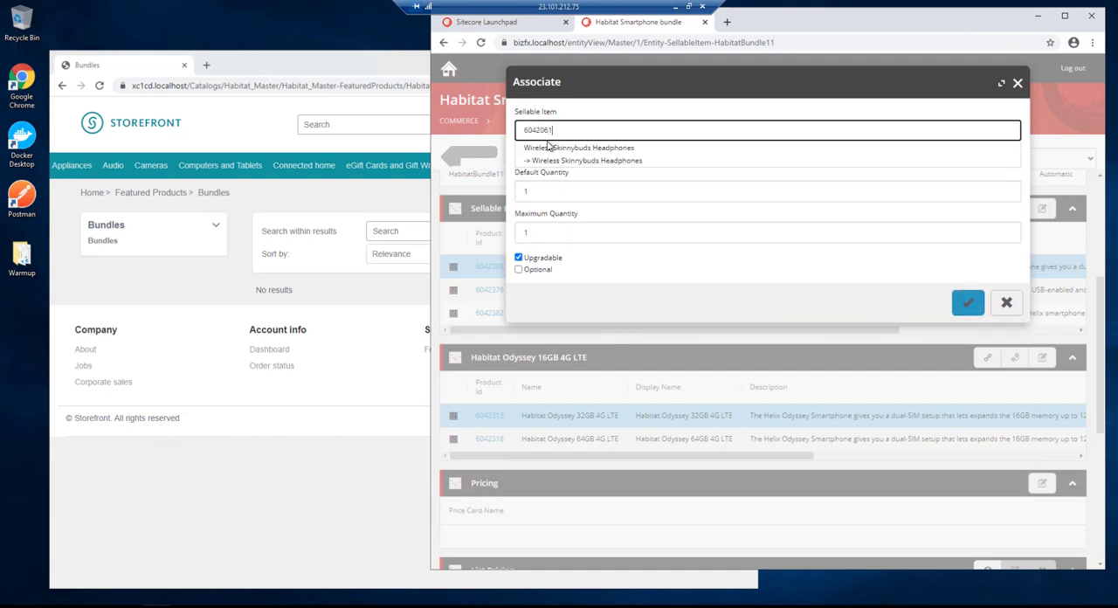
{"action": "left_click", "coordinate": [552, 148]}
{"action": "left_click_drag", "start_coordinate": [536, 211], "coordinate": [517, 207]}
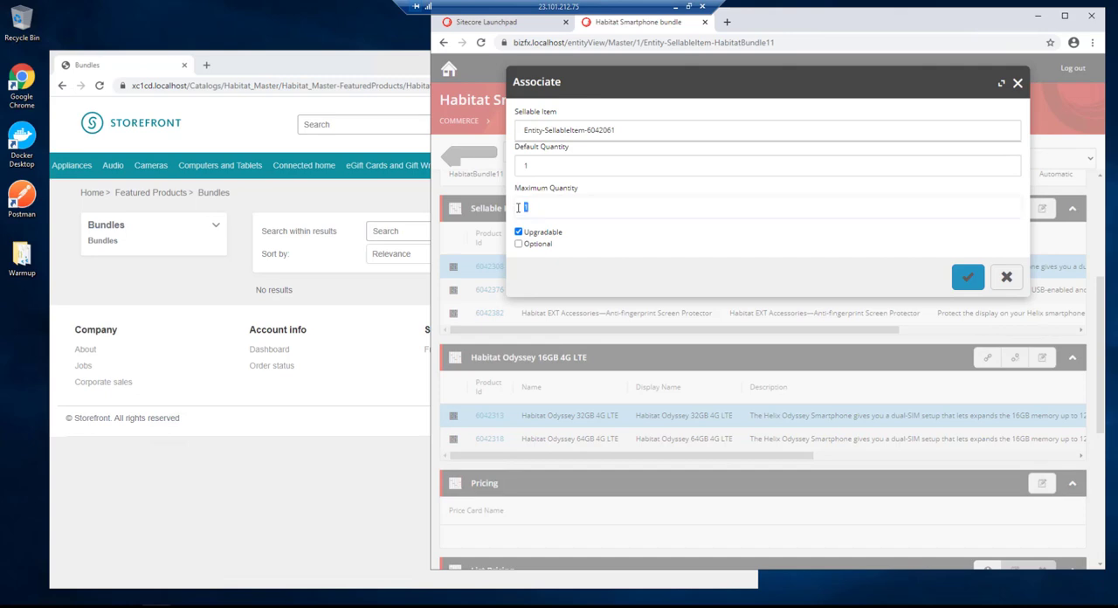
{"action": "type", "text": "5"}
{"action": "left_click", "coordinate": [519, 232]}
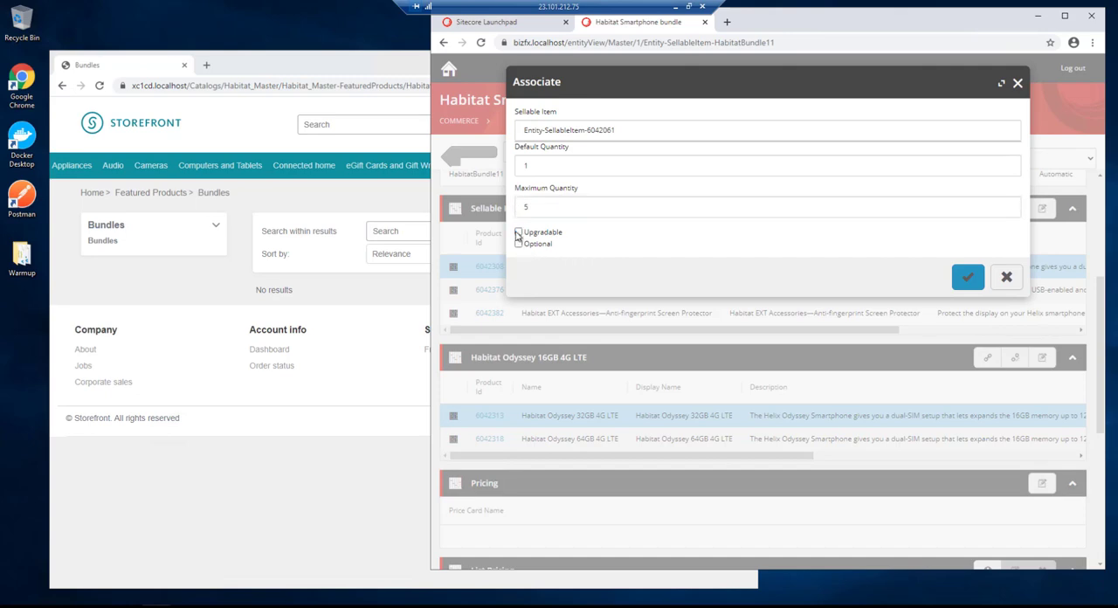
{"action": "left_click", "coordinate": [519, 244]}
{"action": "left_click", "coordinate": [967, 277]}
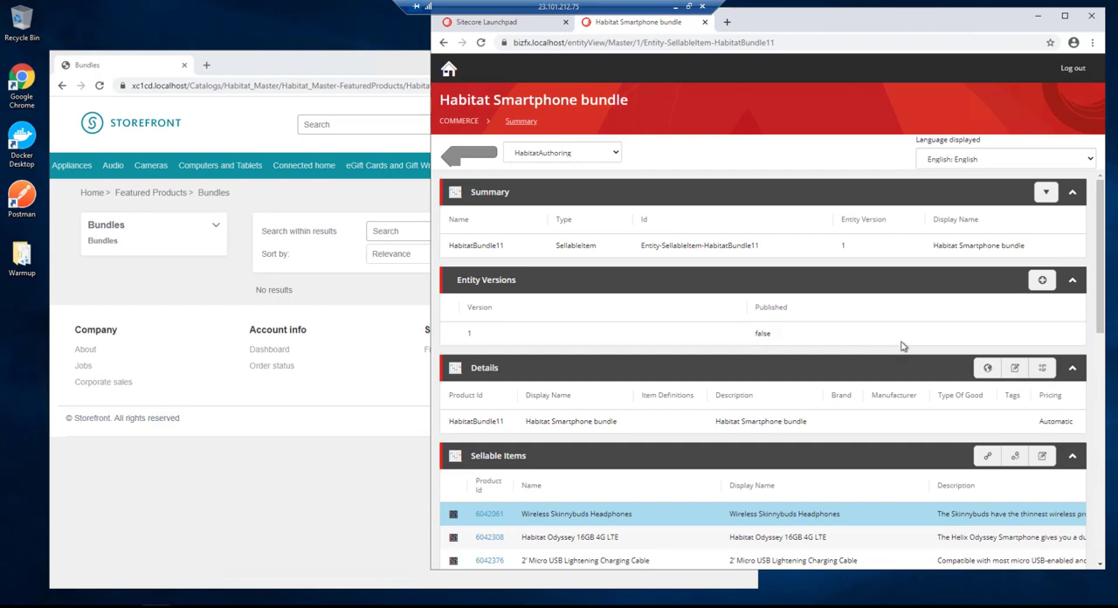
- Search the media library for the bundle picture and add the SmartphoneBundle1 image to the bundle
{"action": "left_click_drag", "start_coordinate": [1039, 422], "coordinate": [1067, 423]}
{"action": "scroll", "coordinate": [817, 341], "scroll_direction": "down", "scroll_amount": 6}
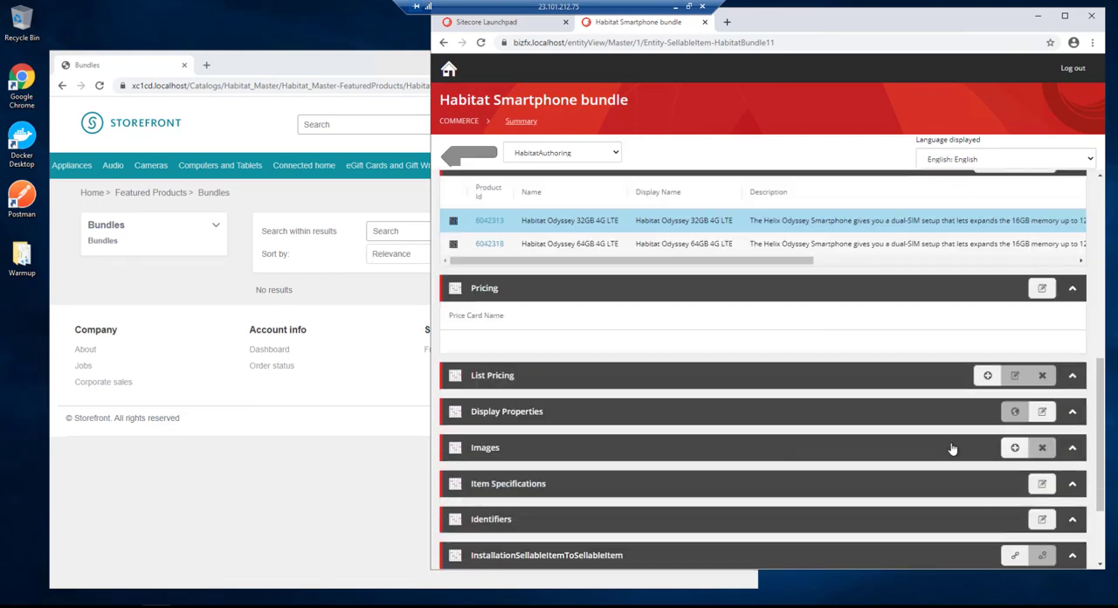
{"action": "left_click", "coordinate": [1015, 447]}
{"action": "left_click", "coordinate": [568, 130]}
{"action": "type", "text": "bundle"}
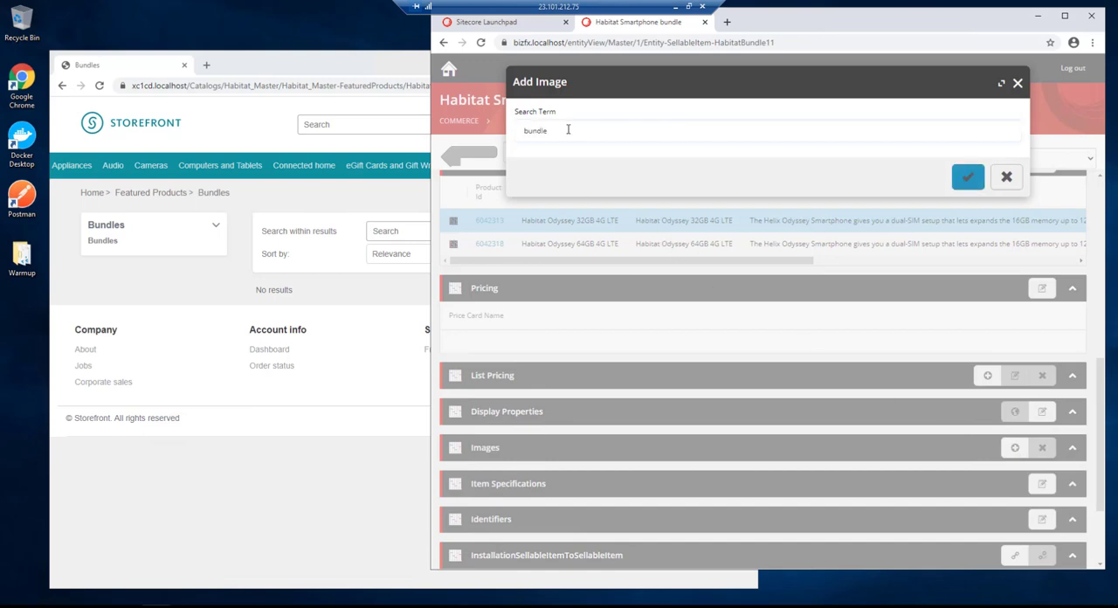
{"action": "key", "text": "Return"}
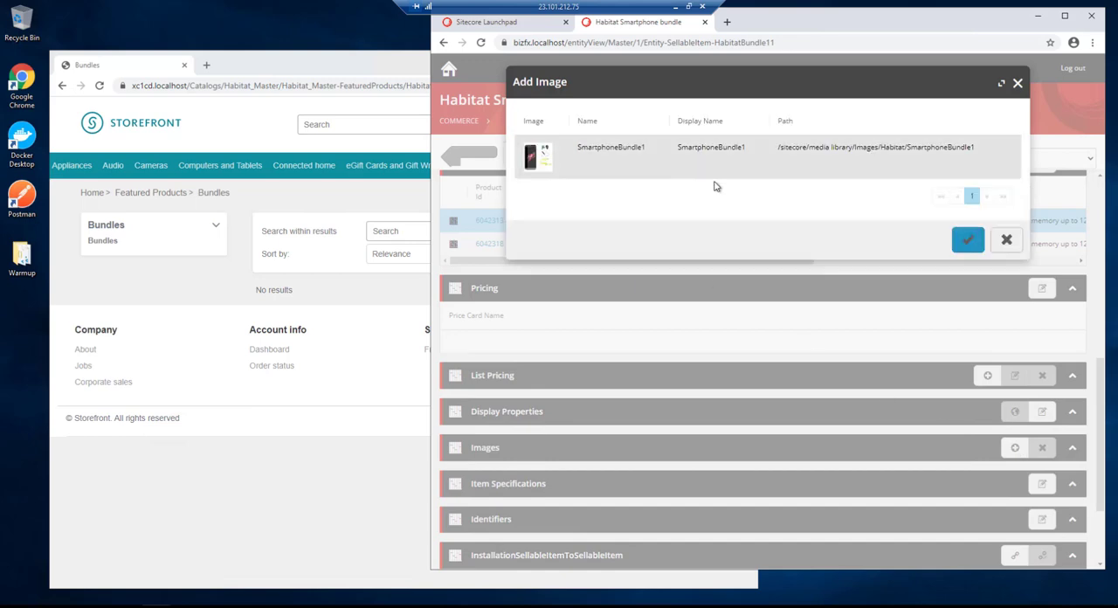
{"action": "left_click", "coordinate": [969, 245]}
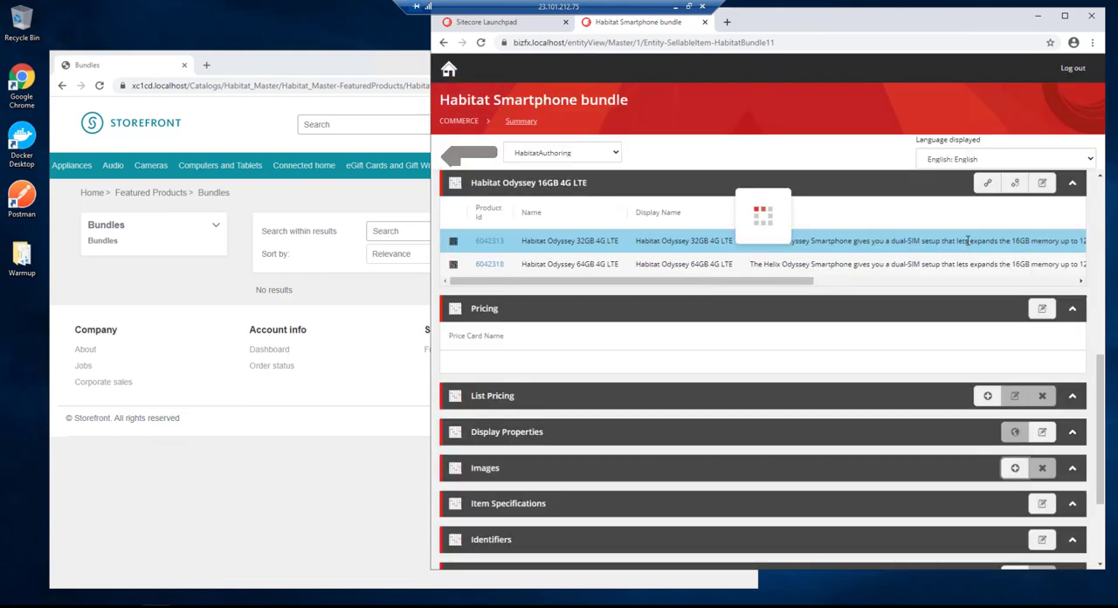
- Promote the bundle from the Draft state to the next workflow state
{"action": "left_click", "coordinate": [1045, 193]}
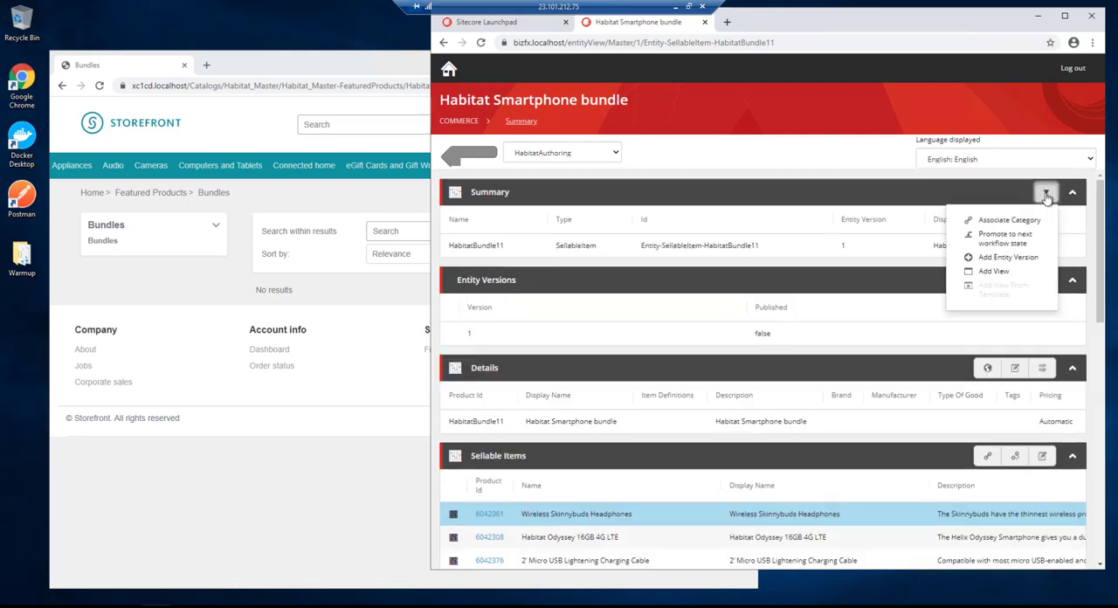
{"action": "left_click", "coordinate": [1031, 240]}
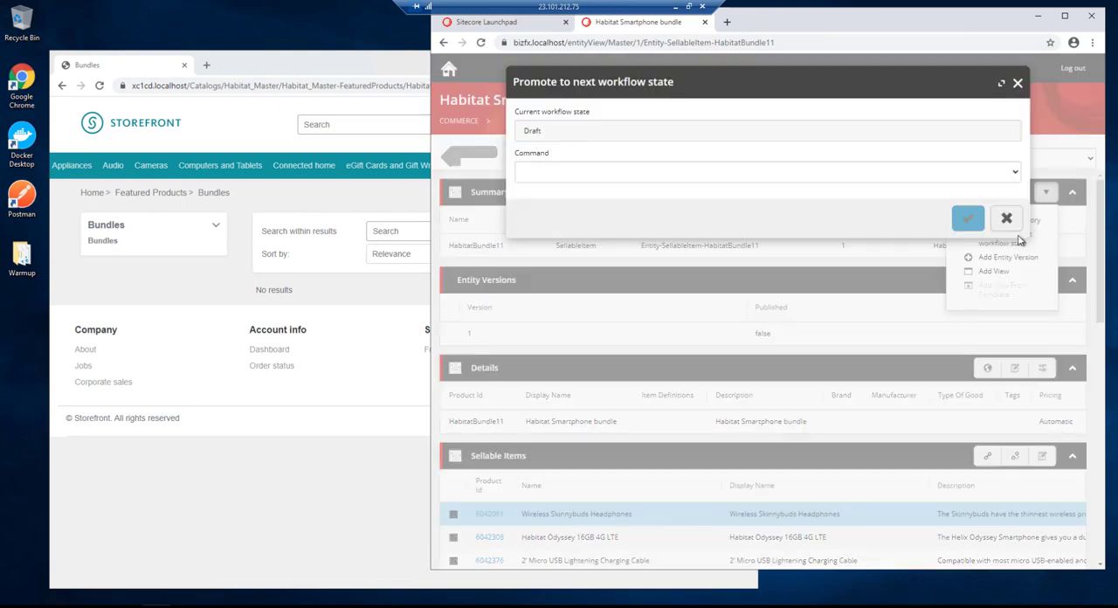
{"action": "left_click", "coordinate": [756, 172]}
{"action": "left_click", "coordinate": [725, 189]}
{"action": "left_click", "coordinate": [962, 218]}
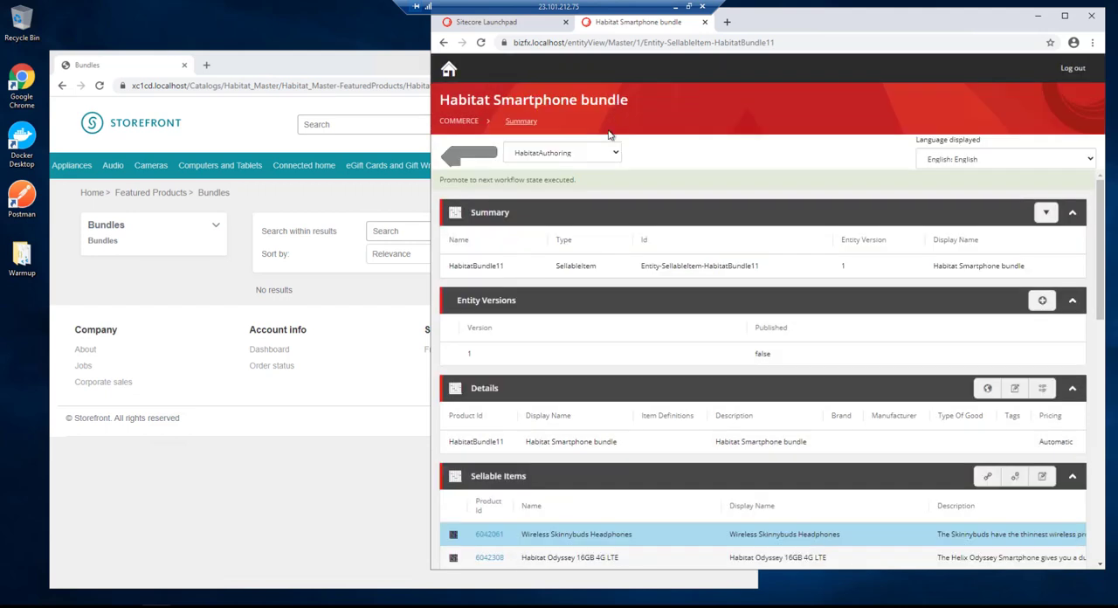
- Promote the bundle through one more workflow state to publish entity version 1
{"action": "left_click", "coordinate": [1043, 214]}
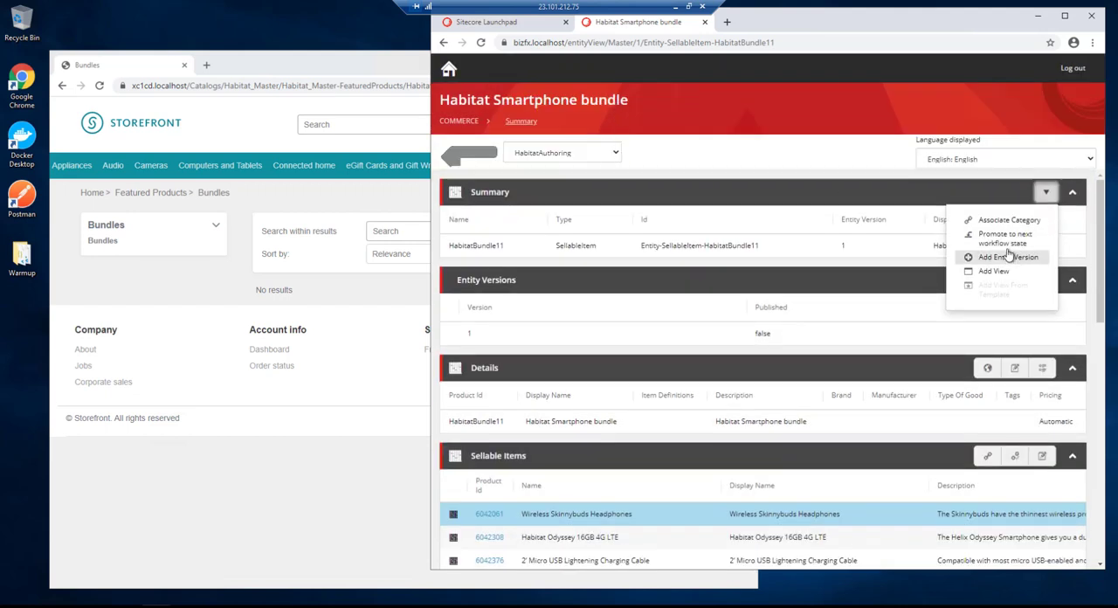
{"action": "left_click", "coordinate": [1006, 237]}
{"action": "left_click", "coordinate": [616, 179]}
{"action": "left_click", "coordinate": [601, 187]}
{"action": "left_click", "coordinate": [967, 219]}
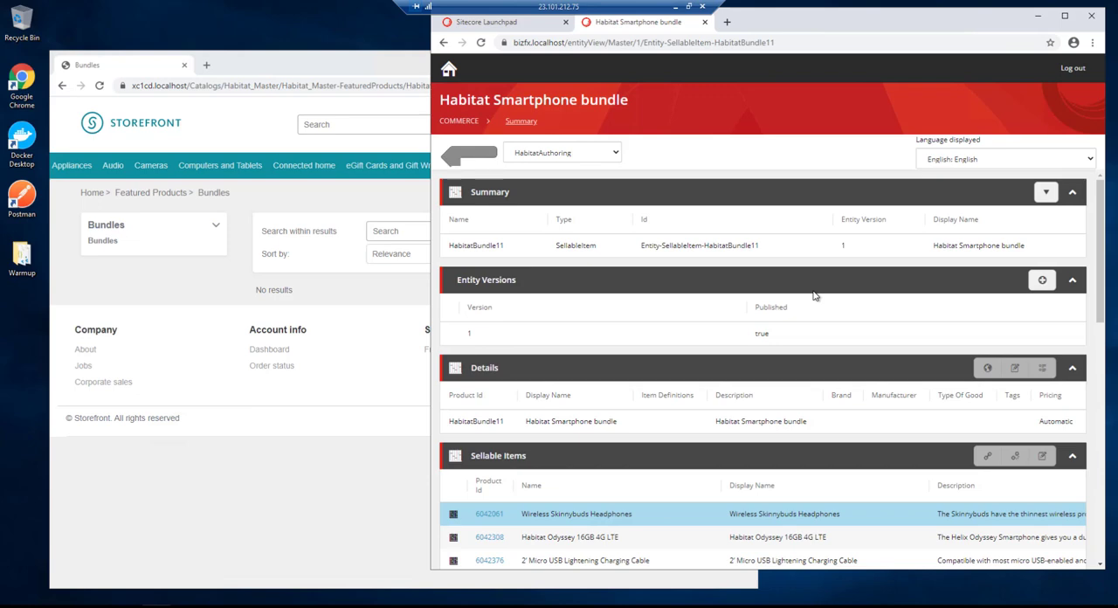
- Switch to the storefront, refresh the Bundles category page and open the details of the Habitat Smartphone bundle
{"action": "left_click", "coordinate": [306, 65]}
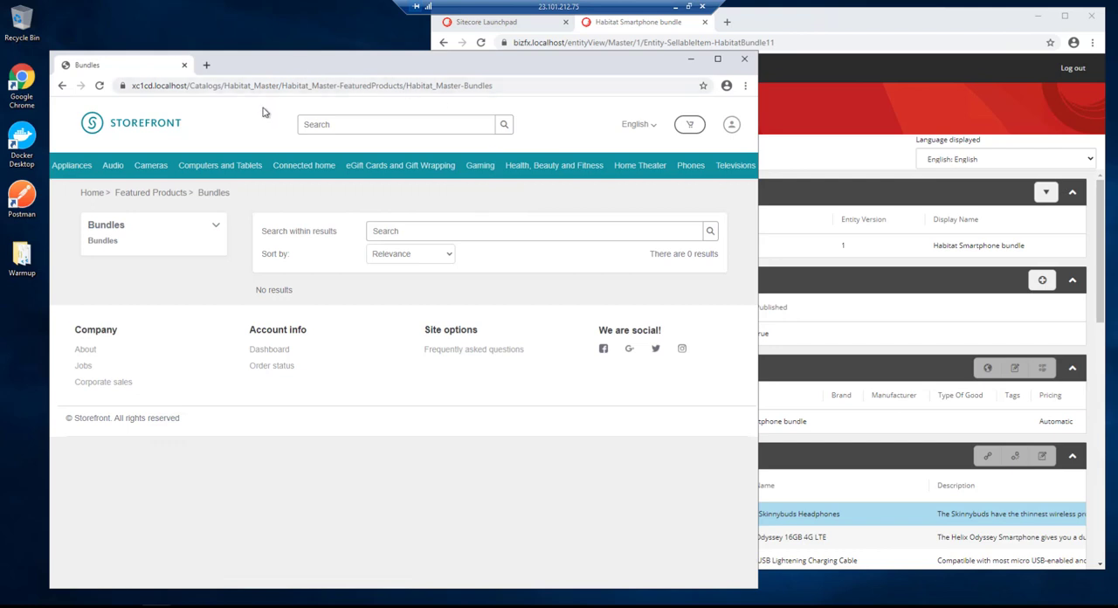
{"action": "left_click", "coordinate": [218, 86]}
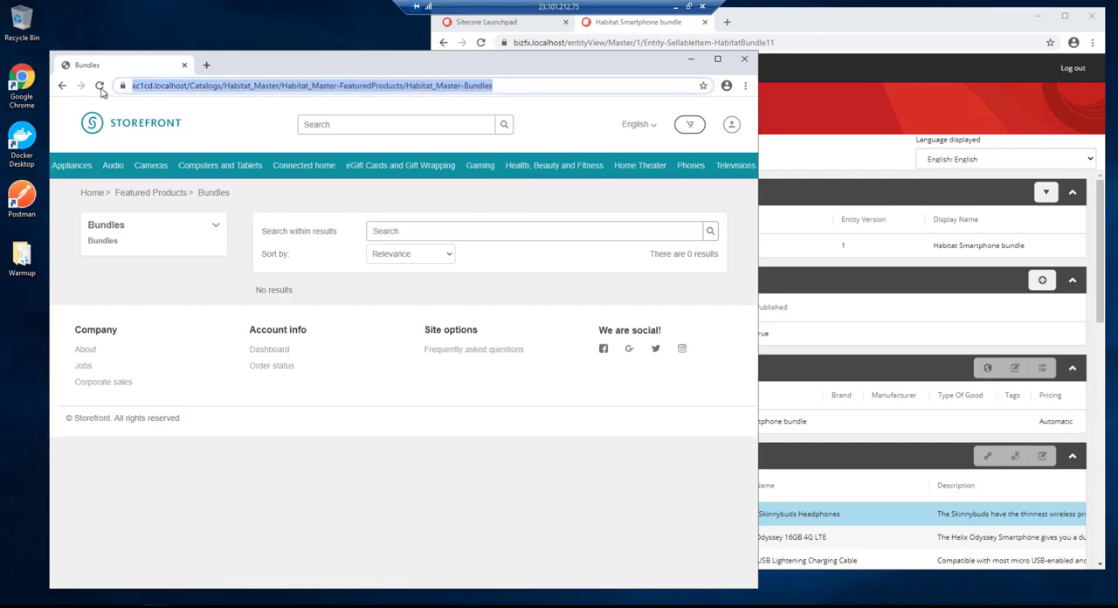
{"action": "left_click", "coordinate": [100, 86]}
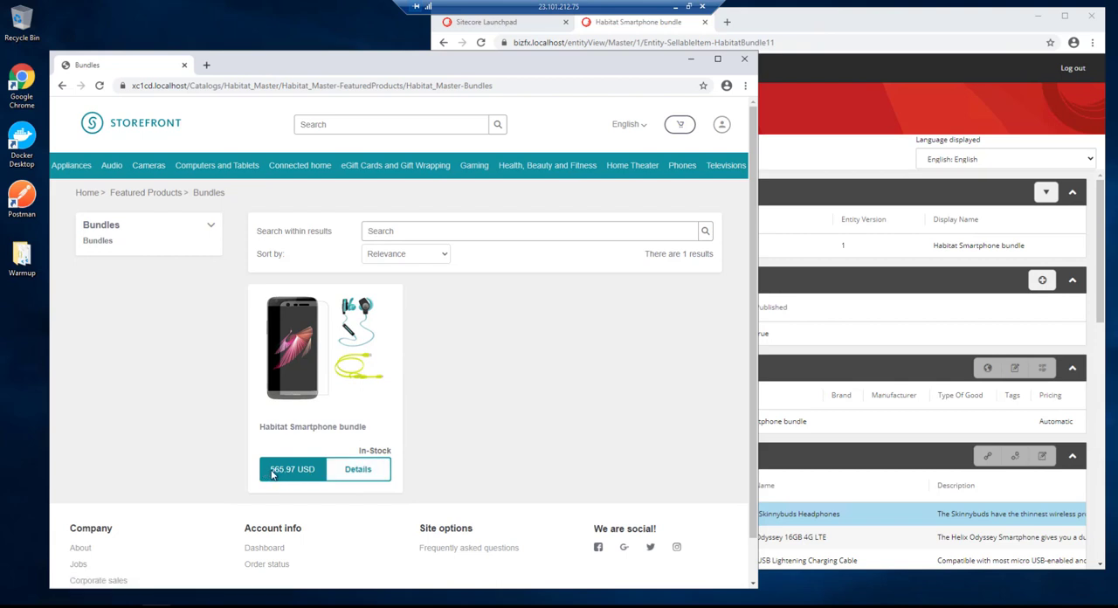
{"action": "left_click", "coordinate": [352, 471]}
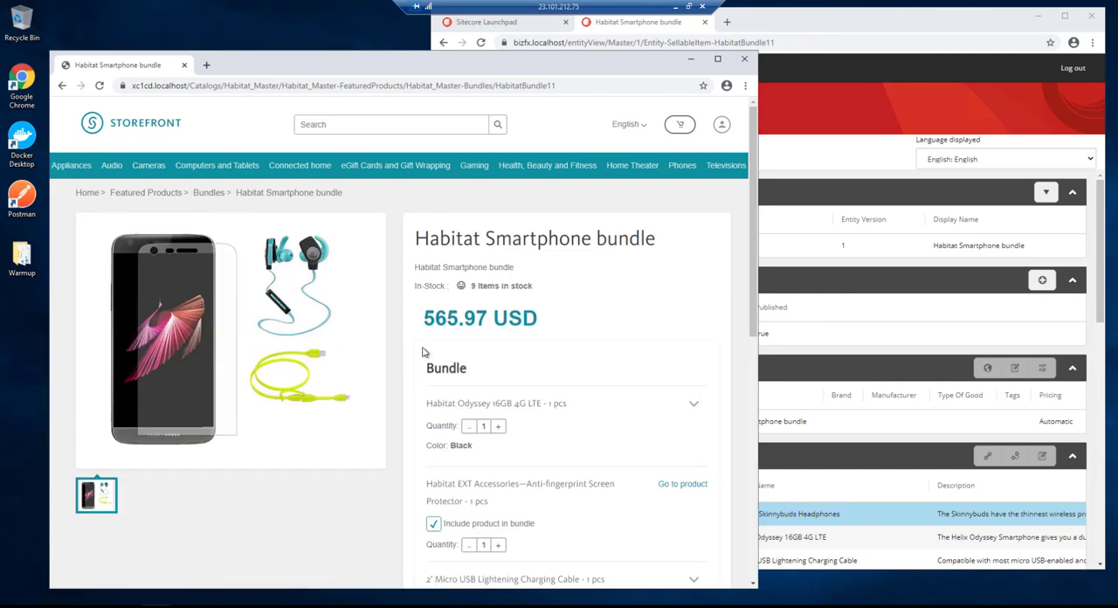
- Check the bundle's price and stock on its product page, and expand the options of the Habitat Odyssey 16GB 4G LTE
{"action": "left_click_drag", "start_coordinate": [425, 319], "coordinate": [586, 317]}
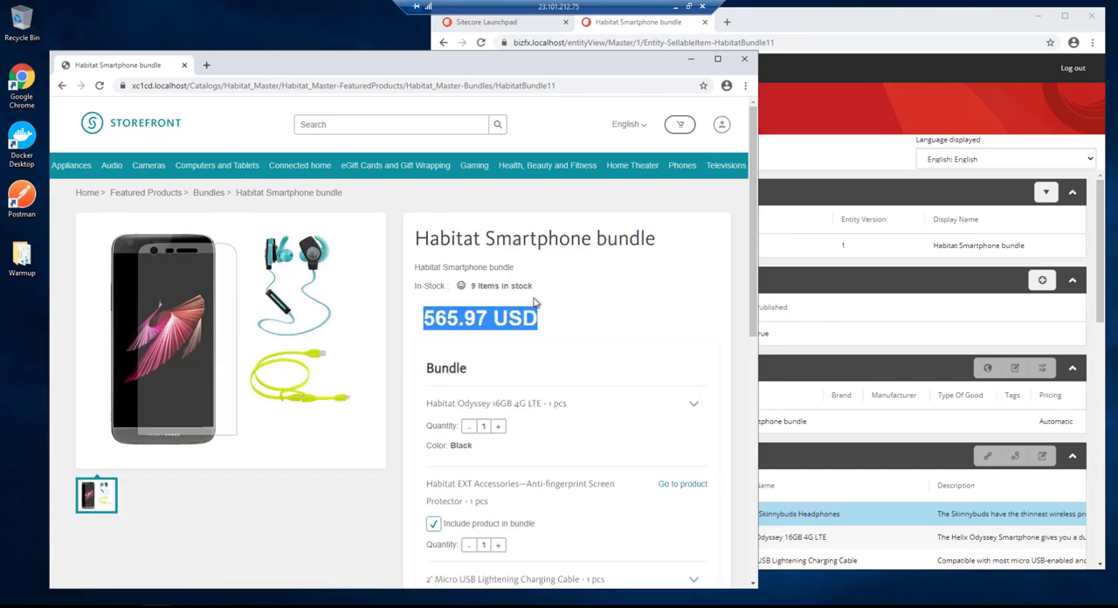
{"action": "left_click_drag", "start_coordinate": [534, 287], "coordinate": [471, 290]}
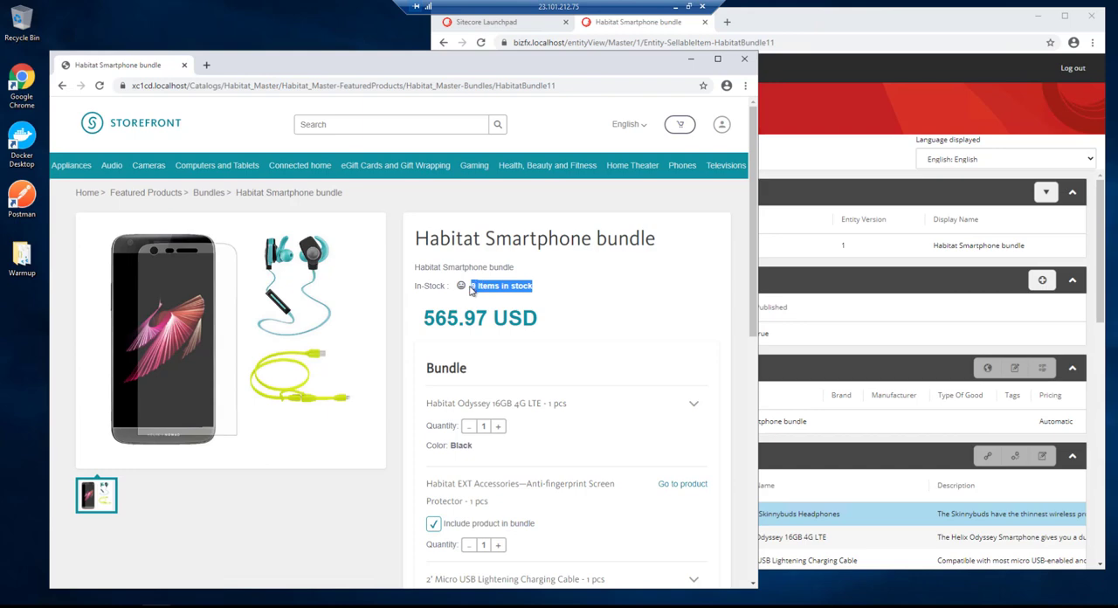
{"action": "scroll", "coordinate": [686, 300], "scroll_direction": "down", "scroll_amount": 1}
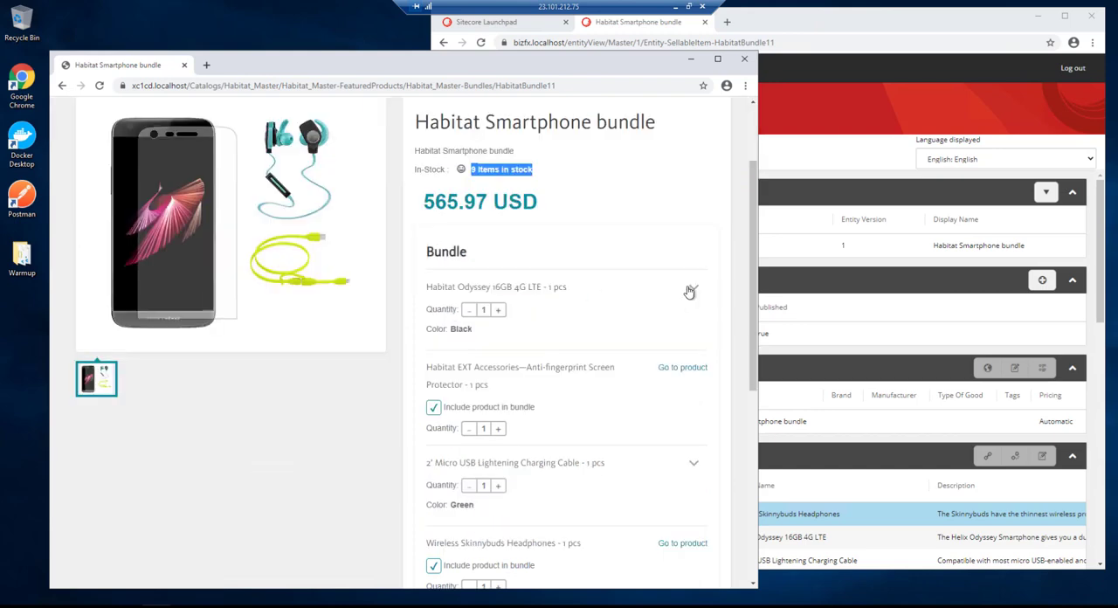
{"action": "left_click", "coordinate": [694, 290]}
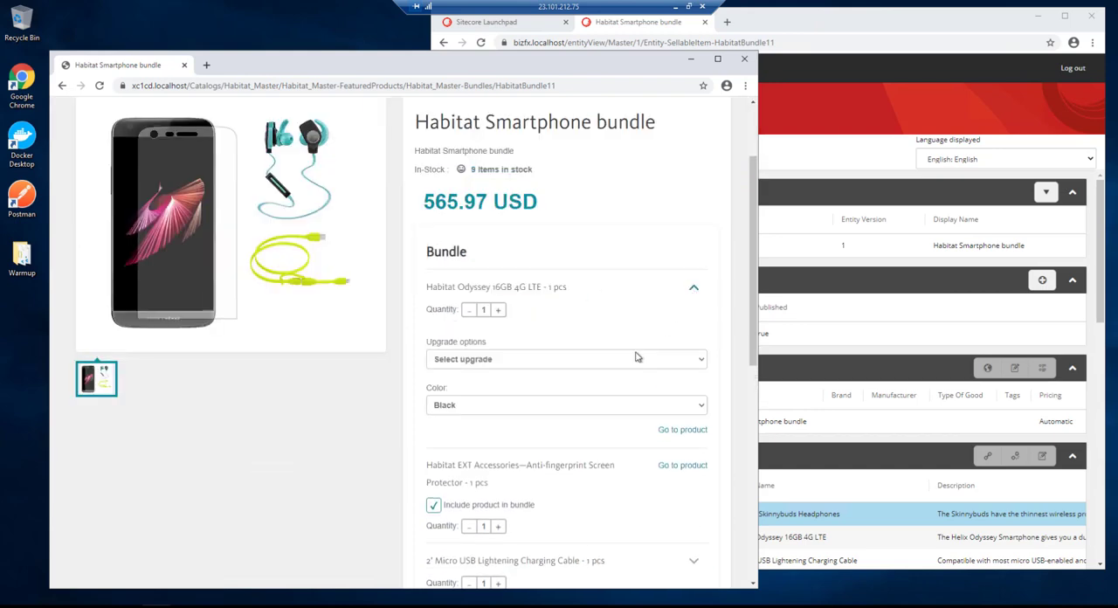
- Check the bundle's price and stock with the Habitat Odyssey 32GB 4G LTE and 64GB 4G LTE upgrades, and reset the upgrade selection
{"action": "scroll", "coordinate": [669, 302], "scroll_direction": "down", "scroll_amount": 1}
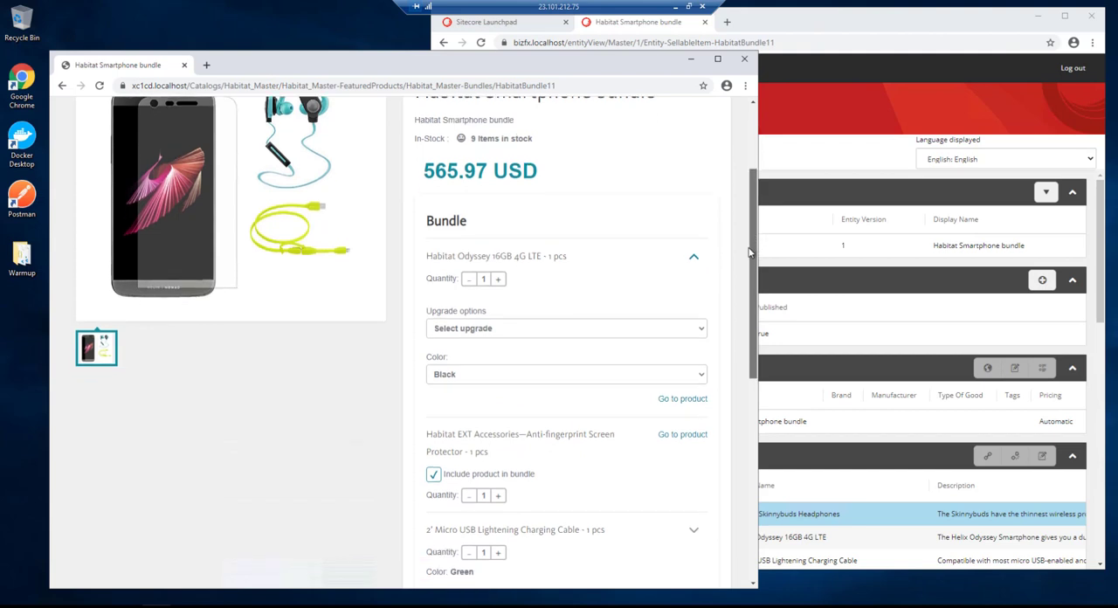
{"action": "left_click", "coordinate": [498, 331]}
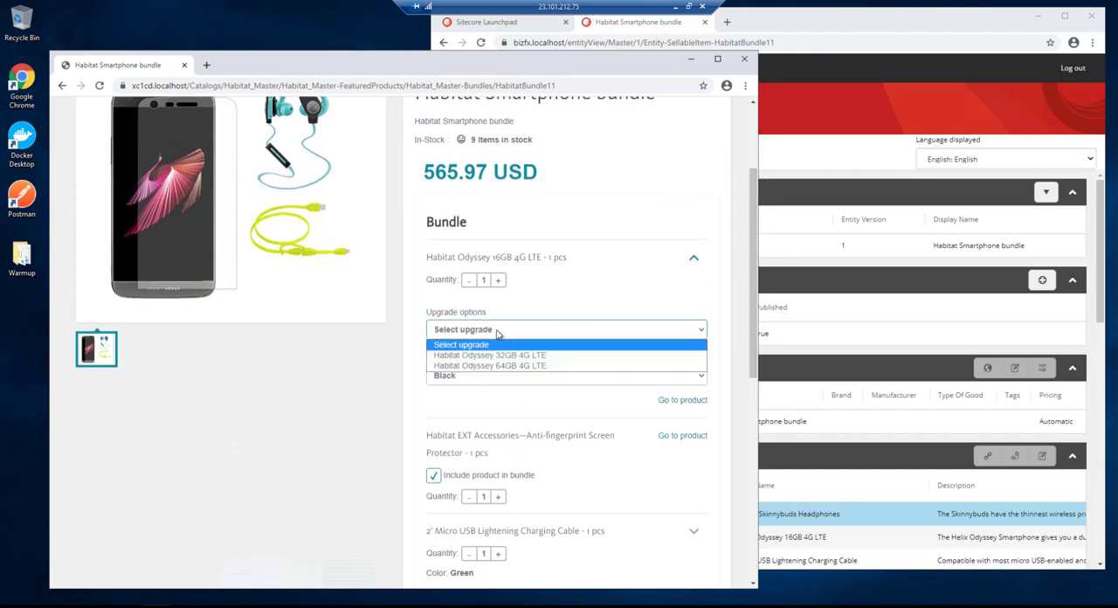
{"action": "left_click", "coordinate": [539, 356]}
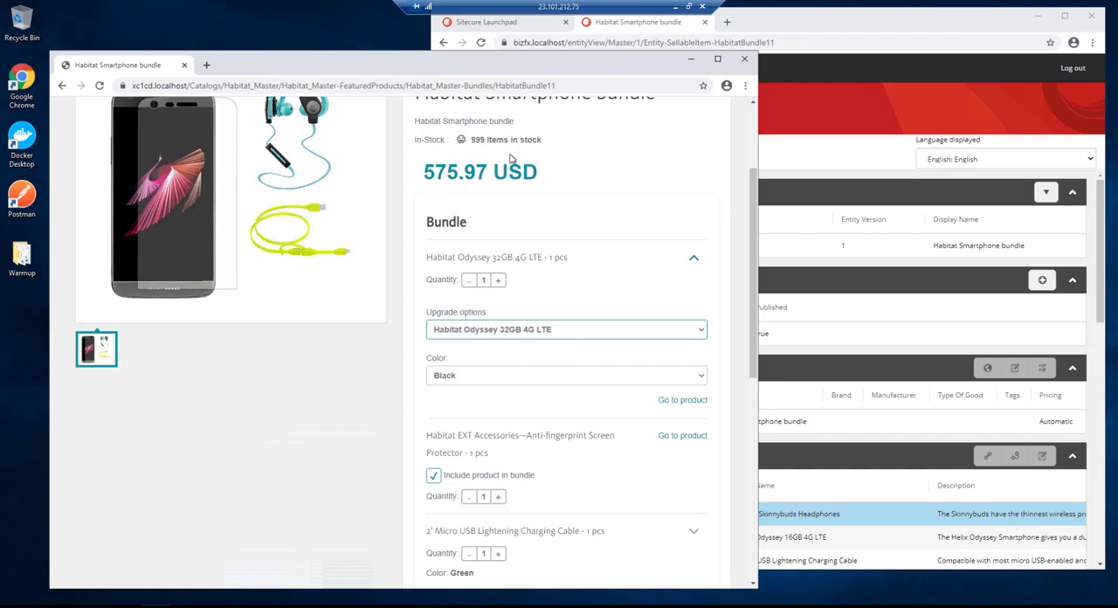
{"action": "left_click", "coordinate": [504, 331]}
{"action": "left_click", "coordinate": [492, 365]}
{"action": "left_click", "coordinate": [472, 377]}
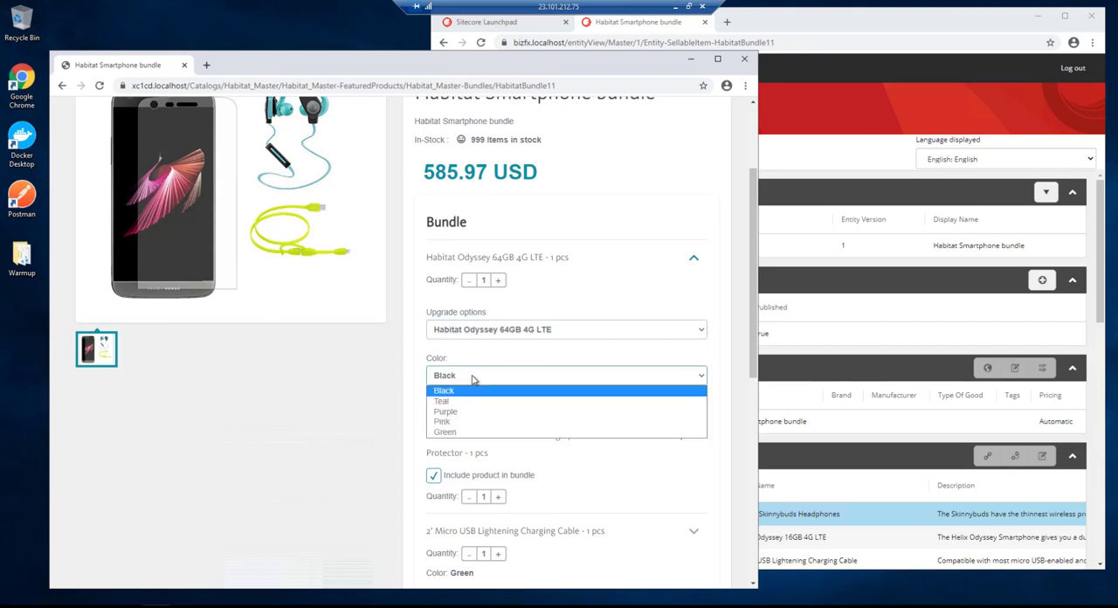
{"action": "left_click", "coordinate": [472, 329]}
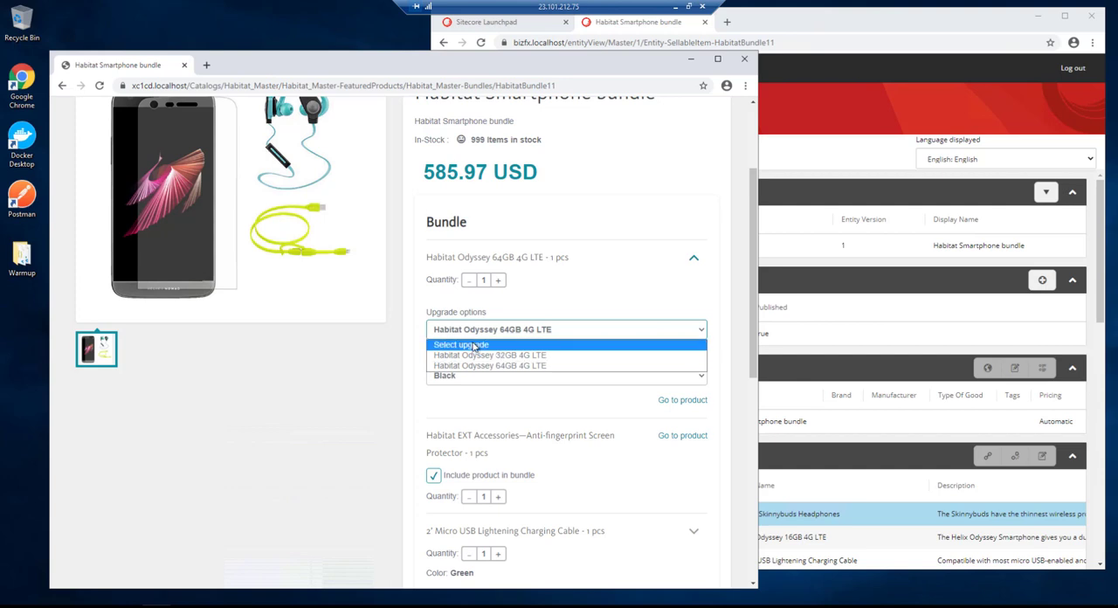
{"action": "left_click", "coordinate": [472, 344]}
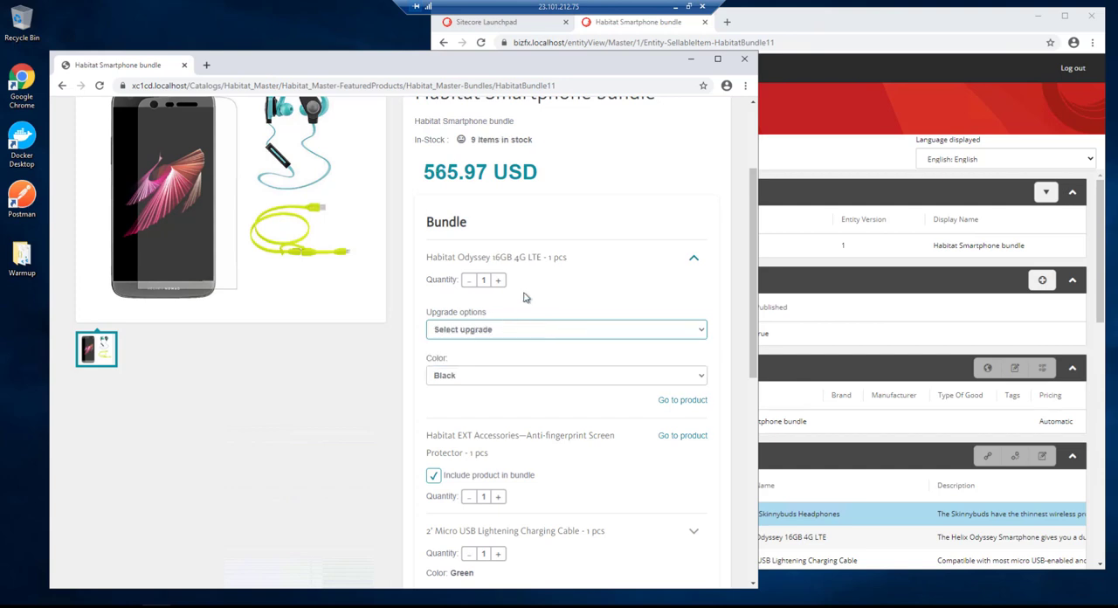
- Check the bundle's price and stock with the phone in Green, return the color to Black and collapse the phone's options
{"action": "left_click", "coordinate": [489, 377]}
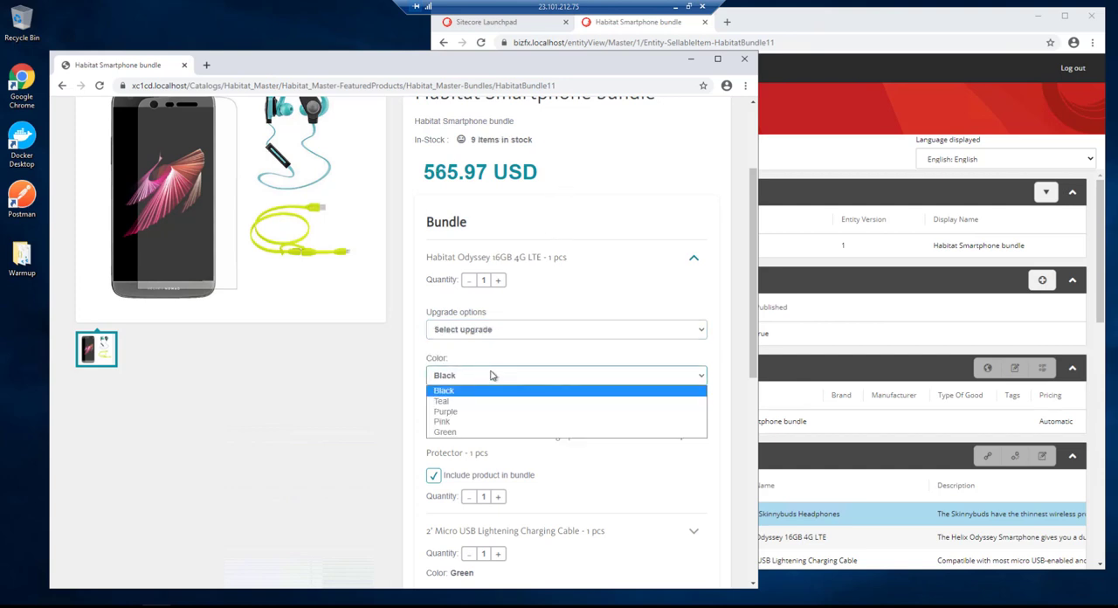
{"action": "left_click", "coordinate": [445, 433]}
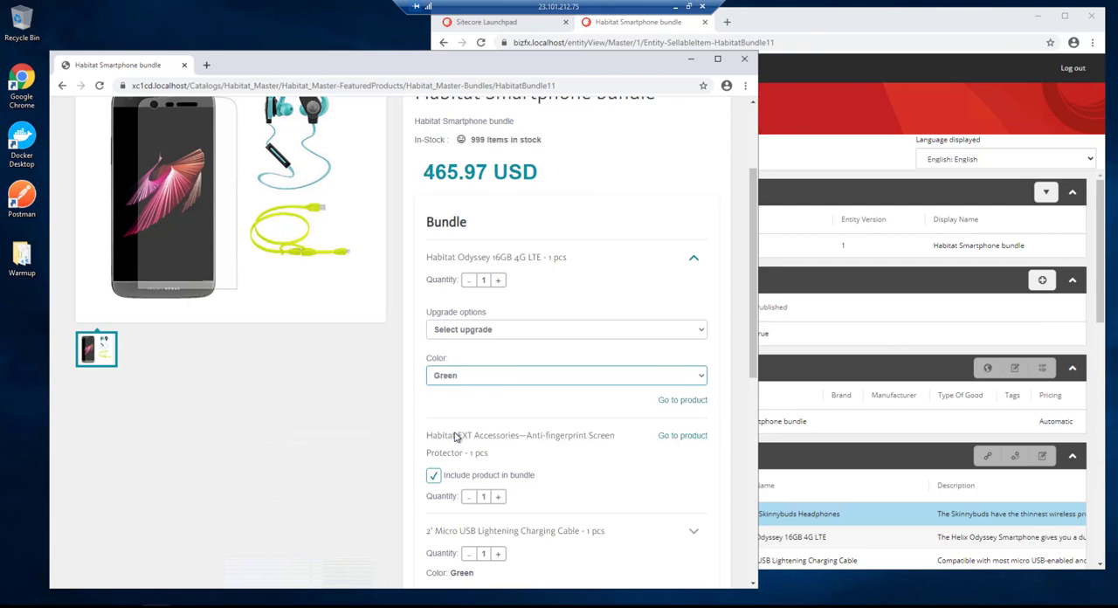
{"action": "left_click", "coordinate": [469, 376]}
{"action": "left_click", "coordinate": [454, 394]}
{"action": "left_click", "coordinate": [693, 258]}
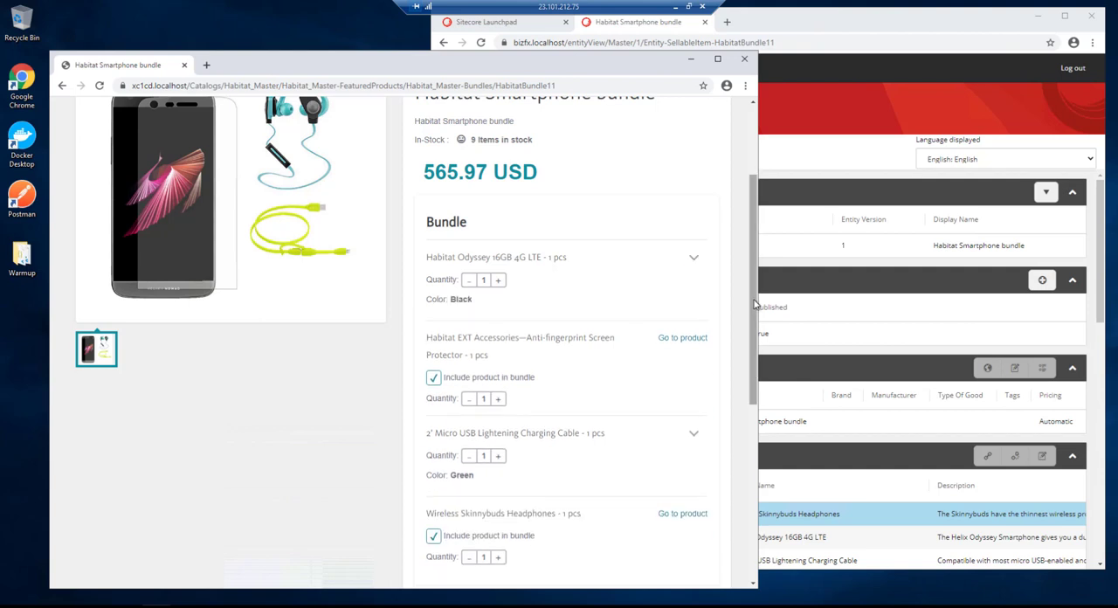
- Check the bundle's price without the Anti-fingerprint Screen Protector and with 3 of them, and return it to an included quantity of 1
{"action": "left_click_drag", "start_coordinate": [751, 309], "coordinate": [749, 328]}
{"action": "scroll", "coordinate": [435, 409], "scroll_direction": "up", "scroll_amount": 1}
{"action": "left_click", "coordinate": [434, 408]}
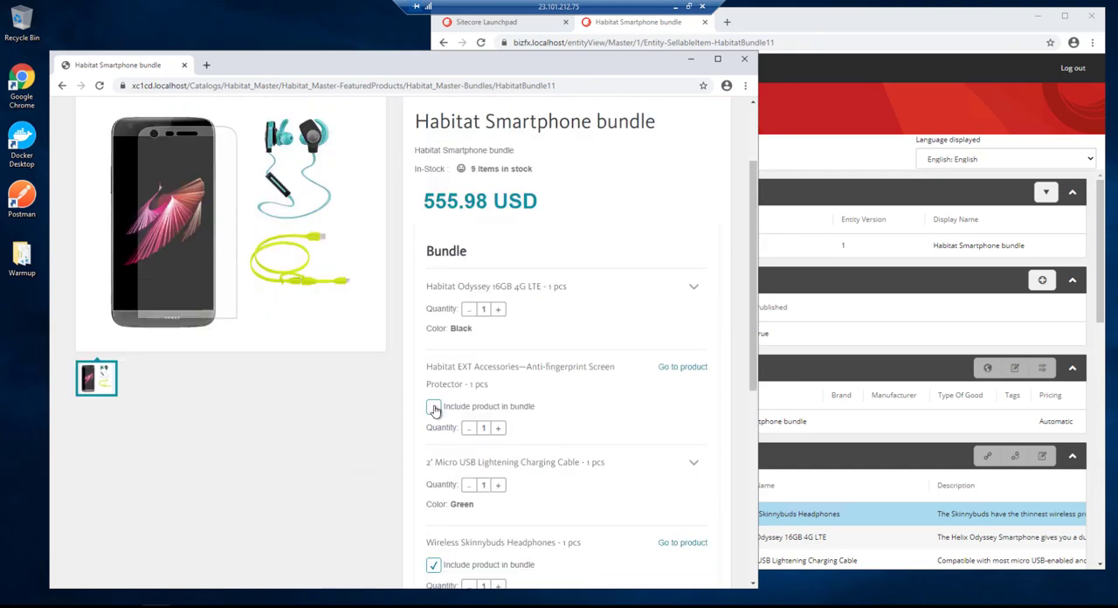
{"action": "left_click", "coordinate": [434, 408]}
{"action": "left_click", "coordinate": [497, 428]}
{"action": "left_click", "coordinate": [497, 428]}
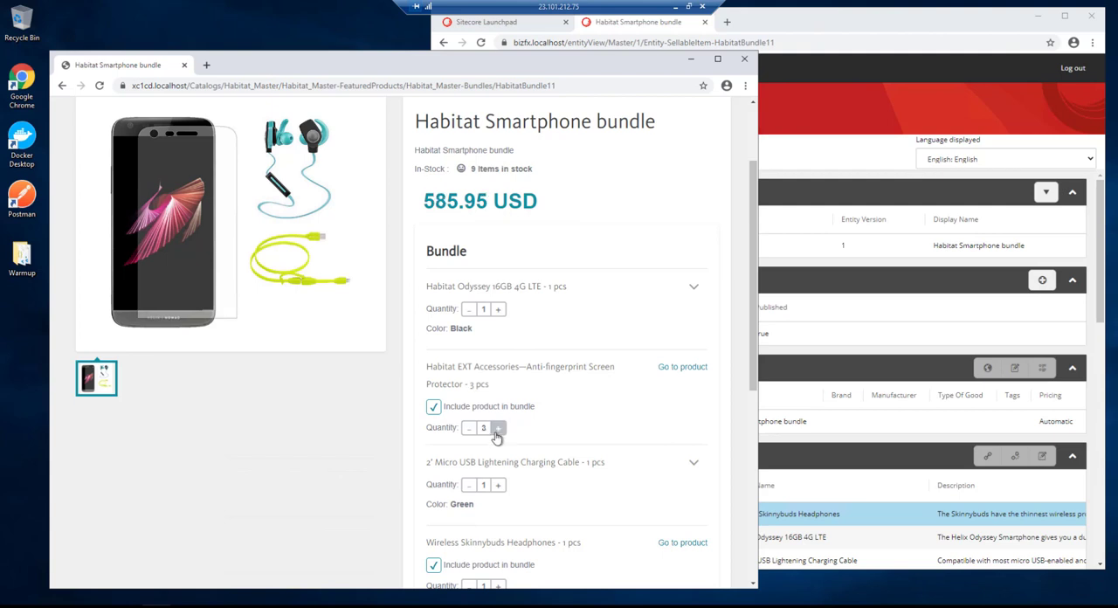
{"action": "left_click", "coordinate": [469, 428]}
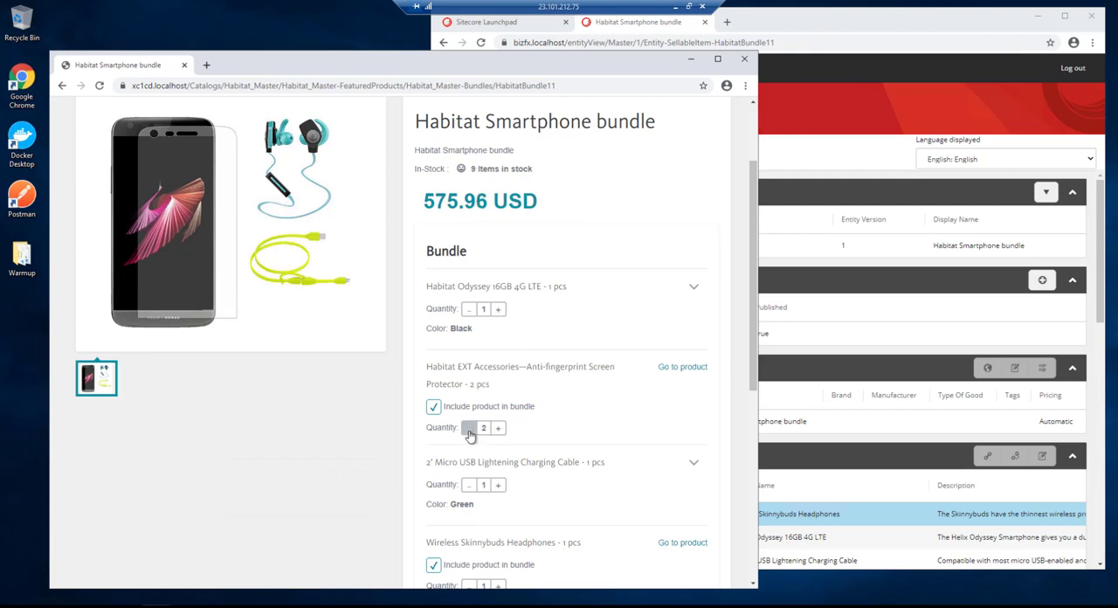
{"action": "left_click", "coordinate": [469, 428]}
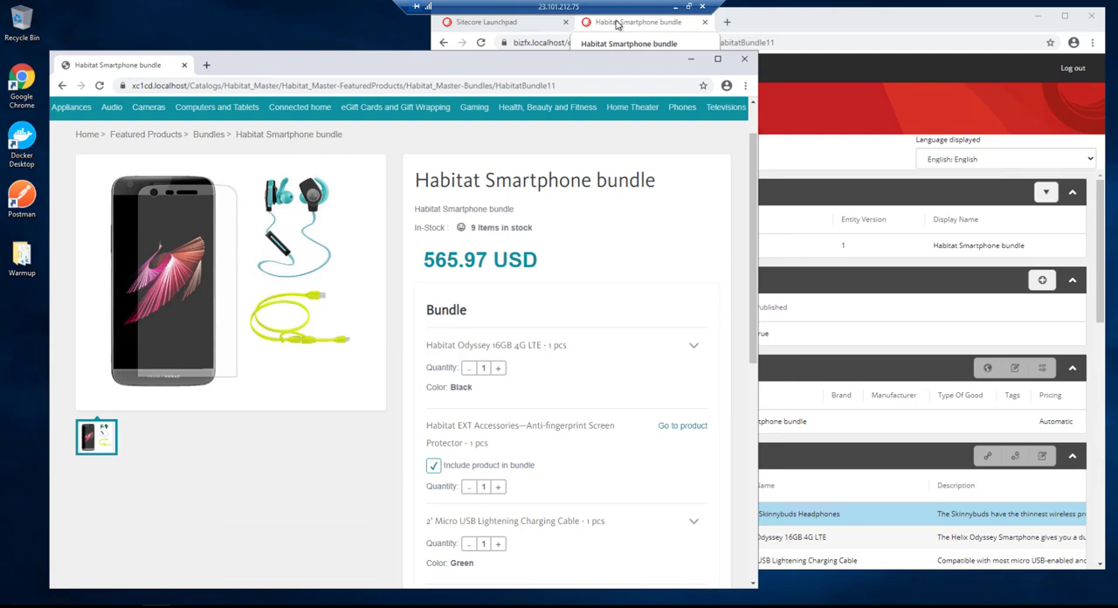
- Switch to the Sitecore Commerce business tools and add a new entity version of the Habitat Smartphone bundle
{"action": "left_click", "coordinate": [866, 32]}
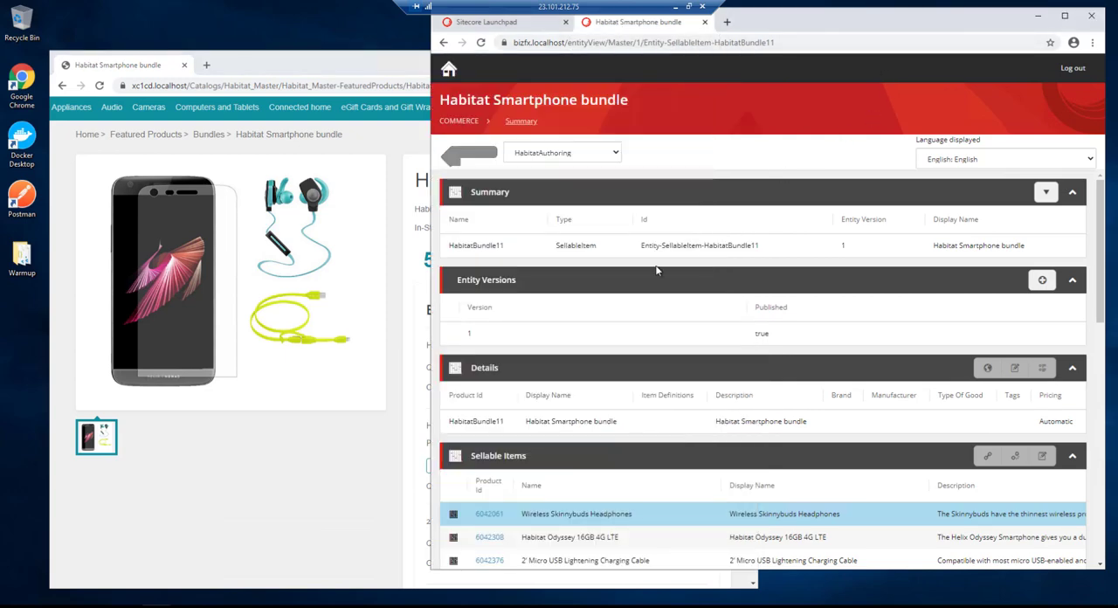
{"action": "left_click", "coordinate": [1042, 281]}
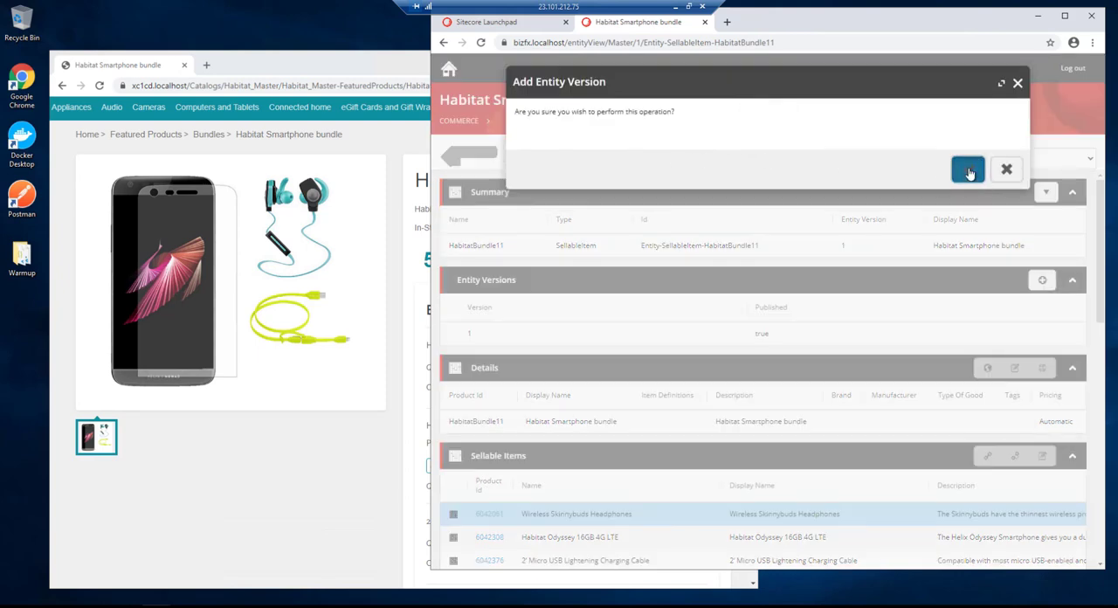
{"action": "left_click", "coordinate": [967, 172]}
- Add a list price of 500 USD to the bundle
{"action": "scroll", "coordinate": [771, 294], "scroll_direction": "down", "scroll_amount": 2}
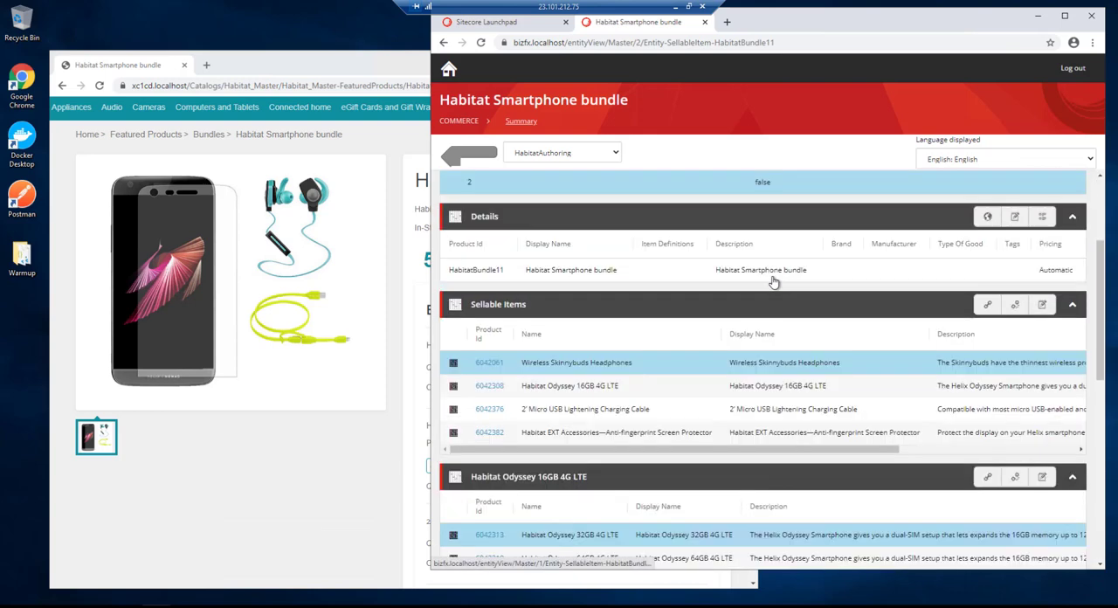
{"action": "scroll", "coordinate": [773, 282], "scroll_direction": "down", "scroll_amount": 1}
{"action": "scroll", "coordinate": [778, 288], "scroll_direction": "down", "scroll_amount": 2}
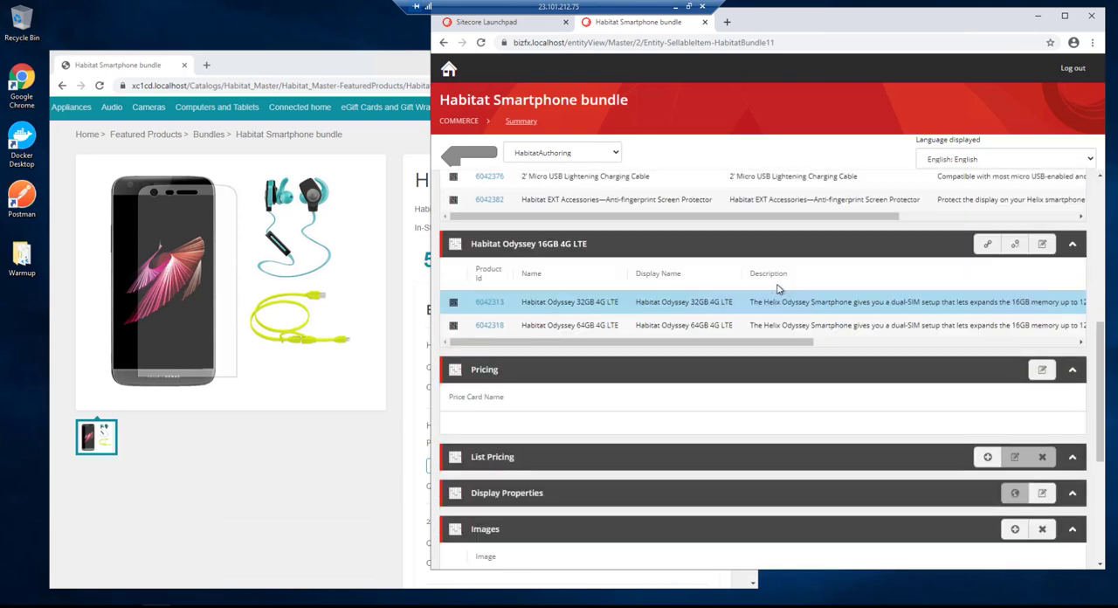
{"action": "left_click", "coordinate": [987, 399]}
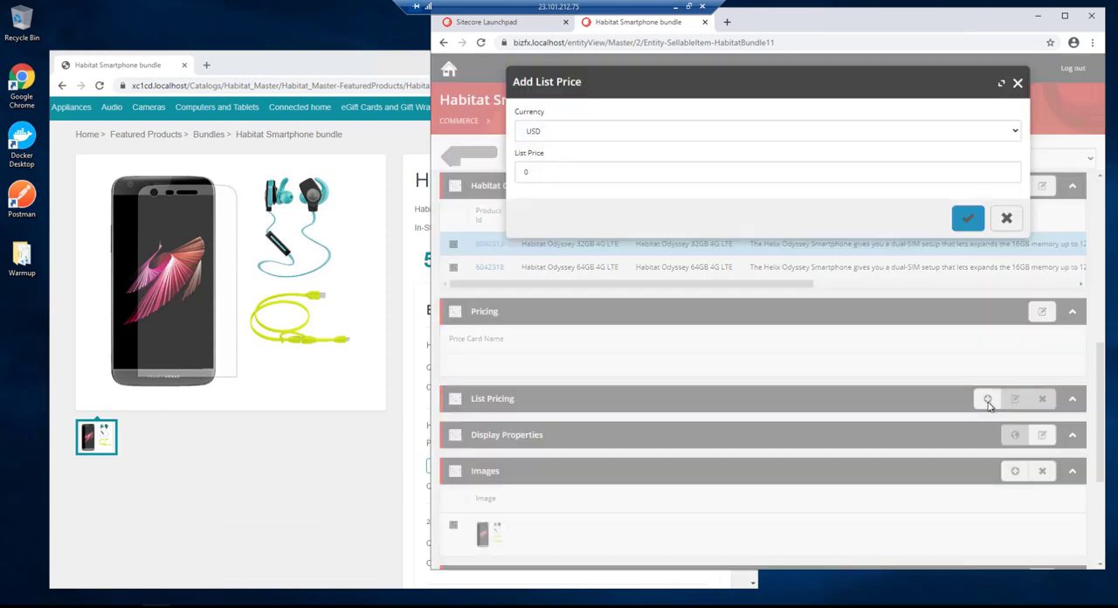
{"action": "left_click", "coordinate": [543, 173]}
{"action": "type", "text": "500"}
{"action": "left_click", "coordinate": [966, 218]}
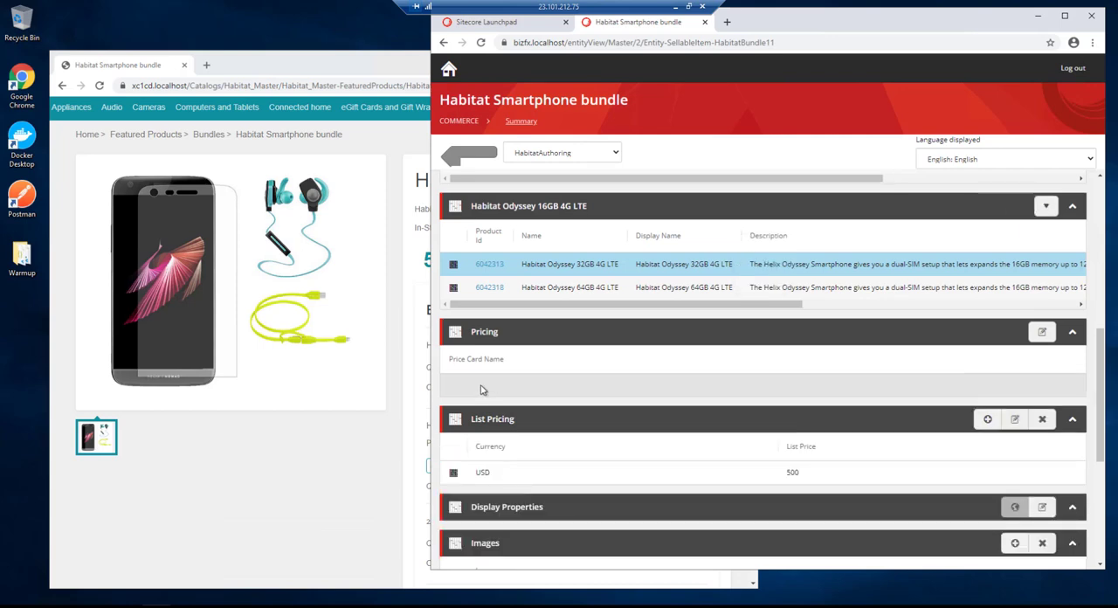
- Widen the browser window and set the unit price of the Habitat Odyssey 16GB 4G LTE to 400 USD
{"action": "left_click_drag", "start_coordinate": [429, 373], "coordinate": [108, 381]}
{"action": "scroll", "coordinate": [741, 389], "scroll_direction": "up", "scroll_amount": 3}
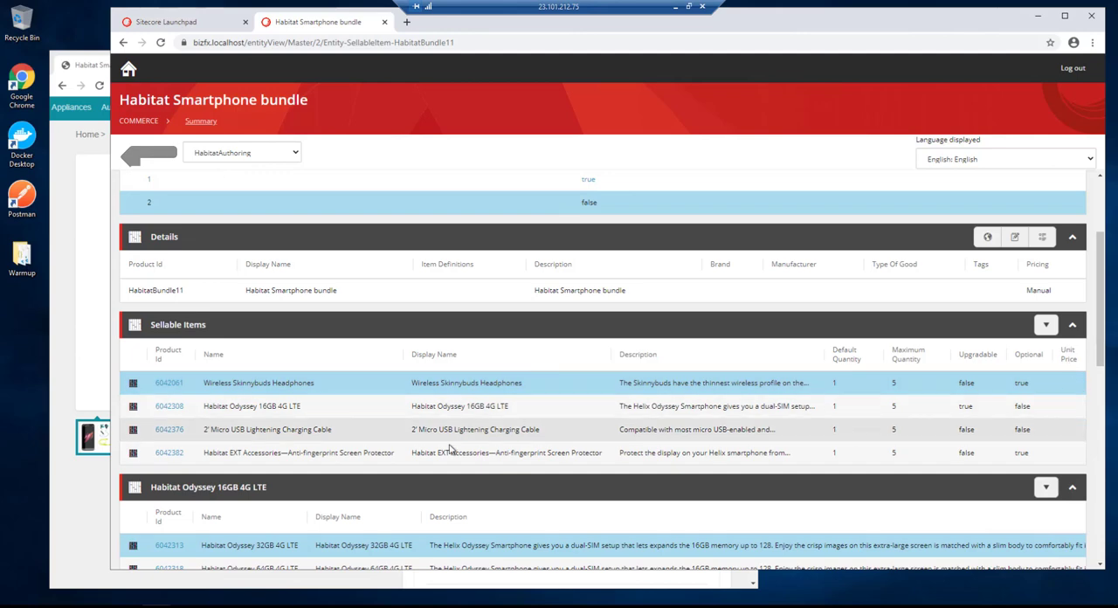
{"action": "left_click", "coordinate": [337, 403]}
{"action": "left_click", "coordinate": [1045, 324]}
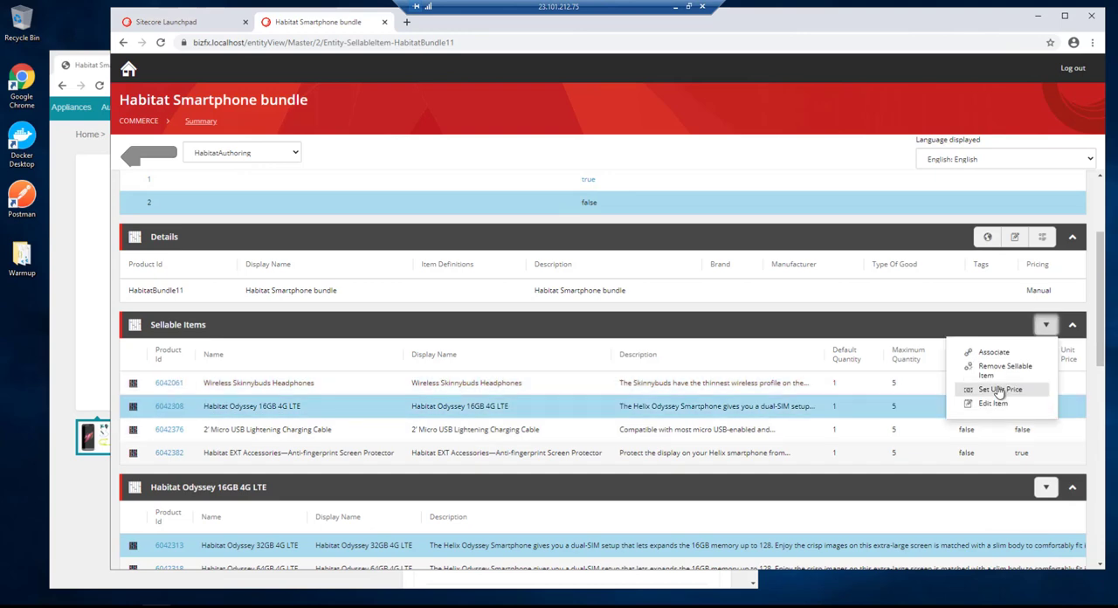
{"action": "left_click", "coordinate": [999, 389]}
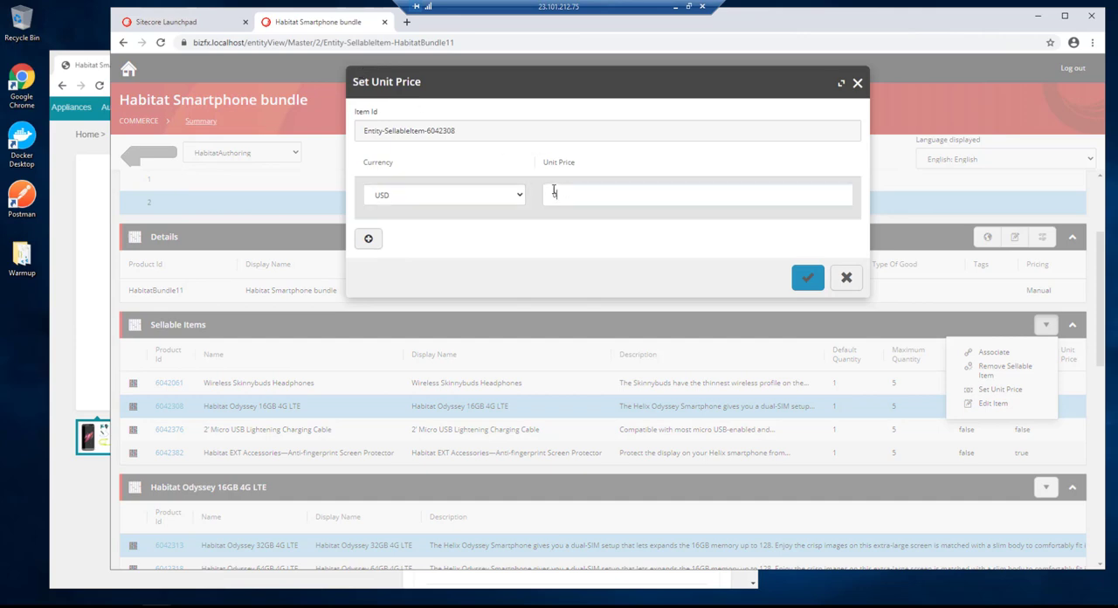
{"action": "left_click_drag", "start_coordinate": [557, 190], "coordinate": [214, 332]}
{"action": "left_click", "coordinate": [582, 195]}
{"action": "left_click_drag", "start_coordinate": [584, 197], "coordinate": [529, 199]}
{"action": "type", "text": "40"}
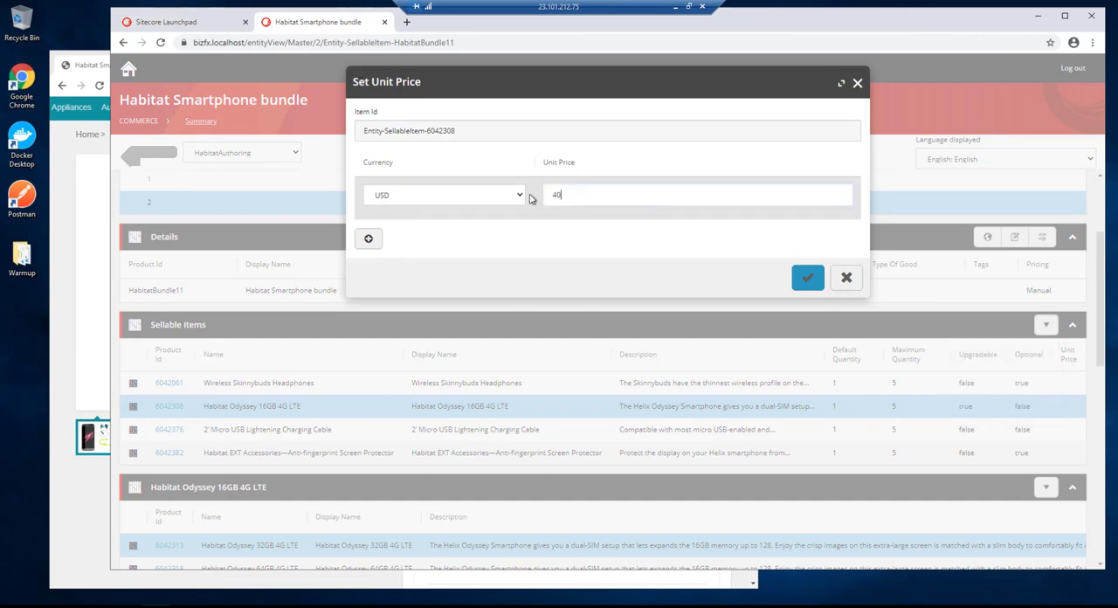
{"action": "type", "text": "0"}
{"action": "key", "text": "Return"}
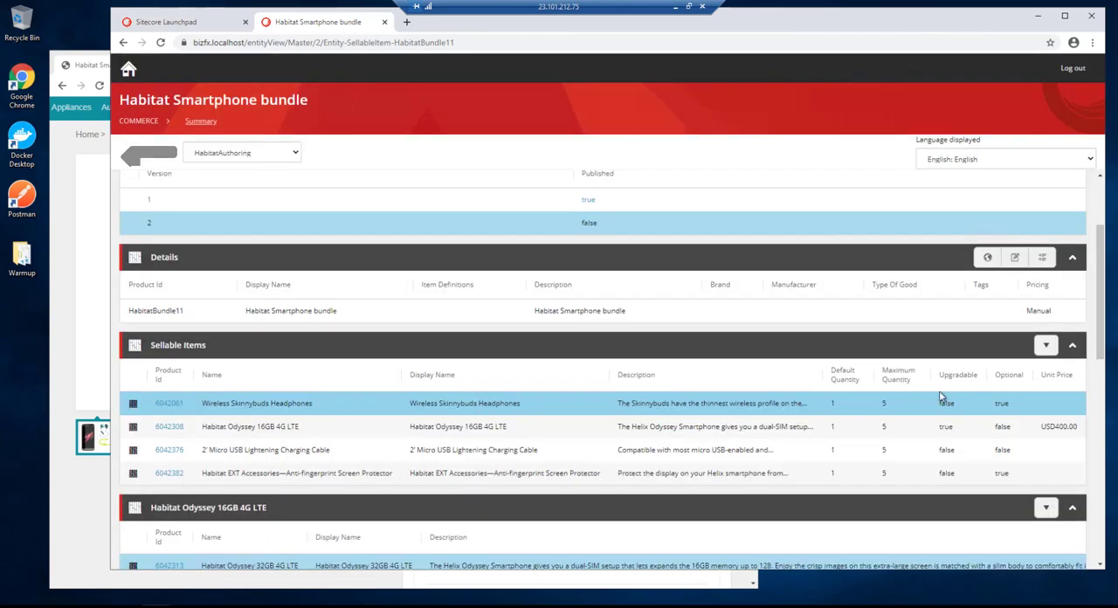
- Set the unit price of the Wireless Skinnybuds Headphones in the bundle to 70 USD
{"action": "left_click", "coordinate": [1045, 345]}
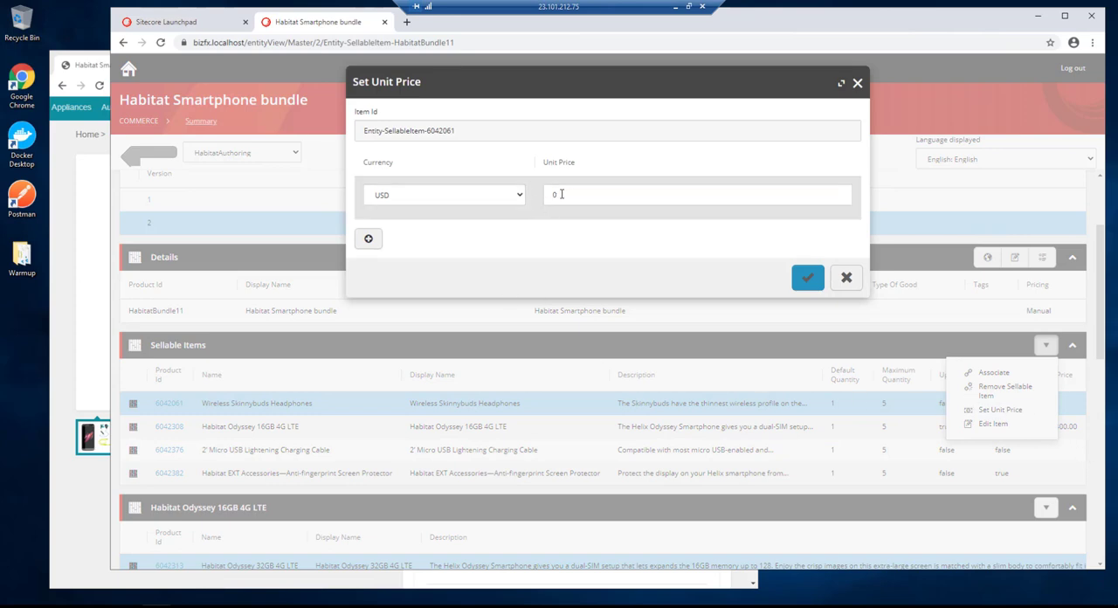
{"action": "left_click_drag", "start_coordinate": [568, 195], "coordinate": [548, 189]}
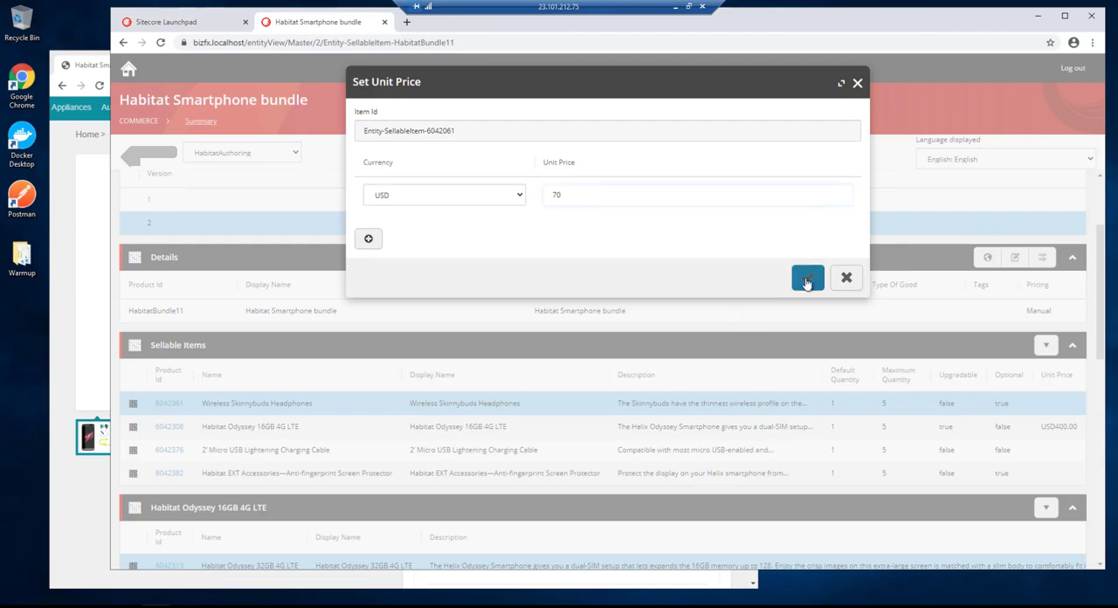
{"action": "left_click", "coordinate": [806, 279]}
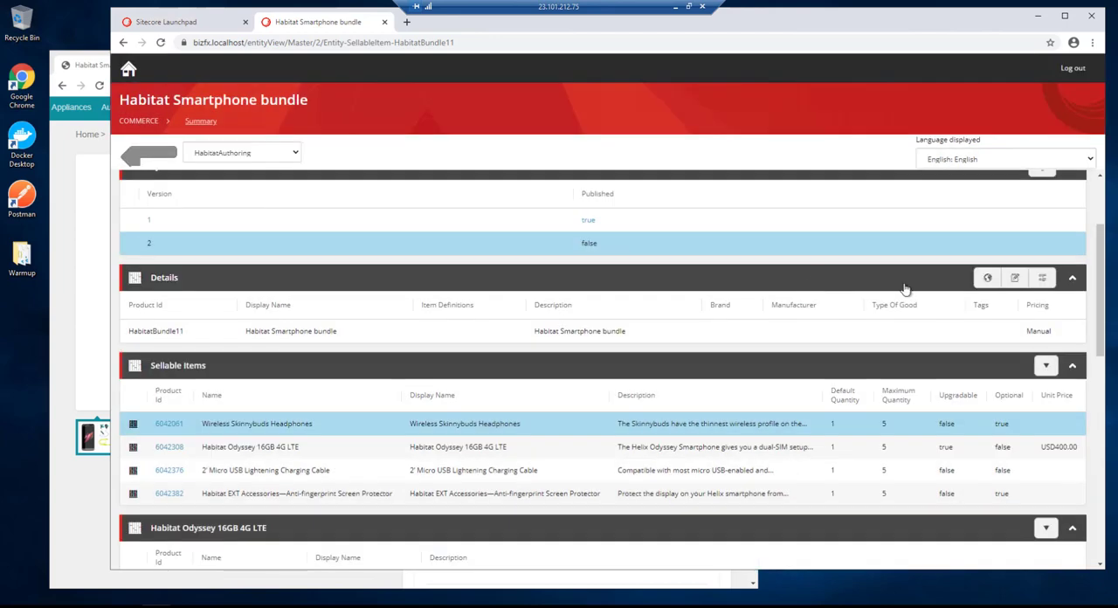
- Set the unit price of the 2' Micro USB Lightening Charging Cable in the bundle to 20 USD
{"action": "left_click", "coordinate": [1045, 365]}
{"action": "left_click", "coordinate": [999, 430]}
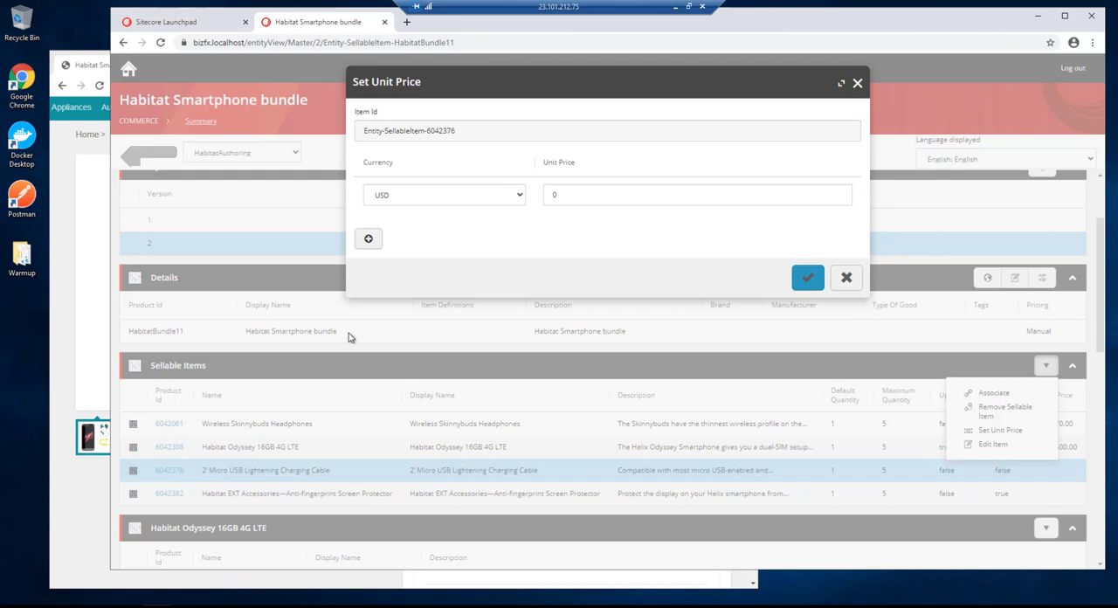
{"action": "double_click", "coordinate": [569, 195]}
{"action": "type", "text": "20"}
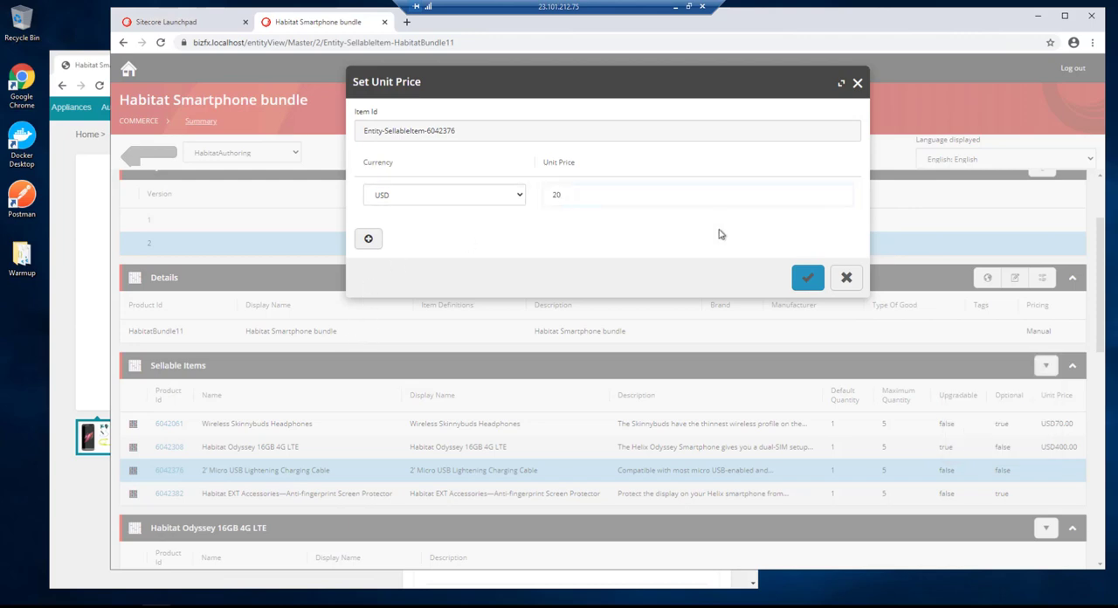
{"action": "left_click", "coordinate": [808, 279]}
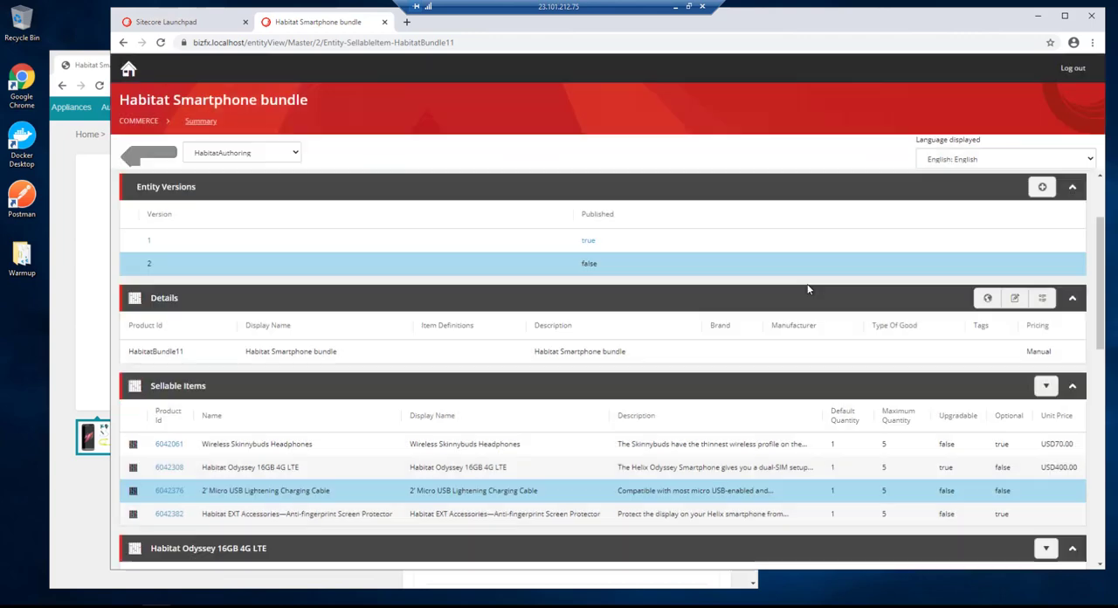
- Set the unit price of the Anti-fingerprint Screen Protector in the bundle to 5 USD
{"action": "left_click", "coordinate": [1058, 515]}
{"action": "left_click", "coordinate": [1045, 385]}
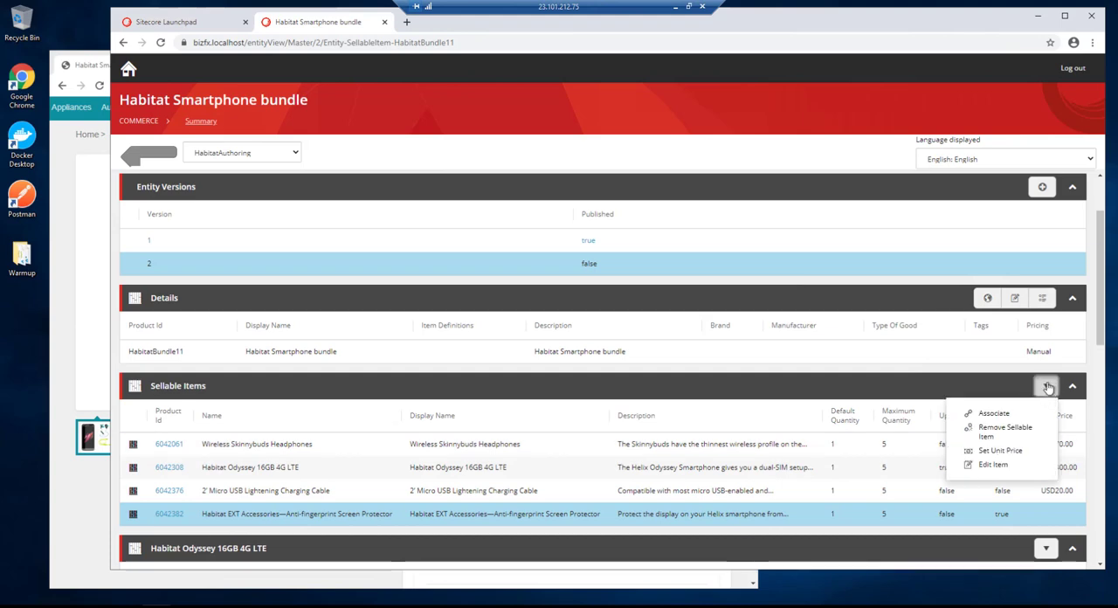
{"action": "left_click", "coordinate": [997, 450]}
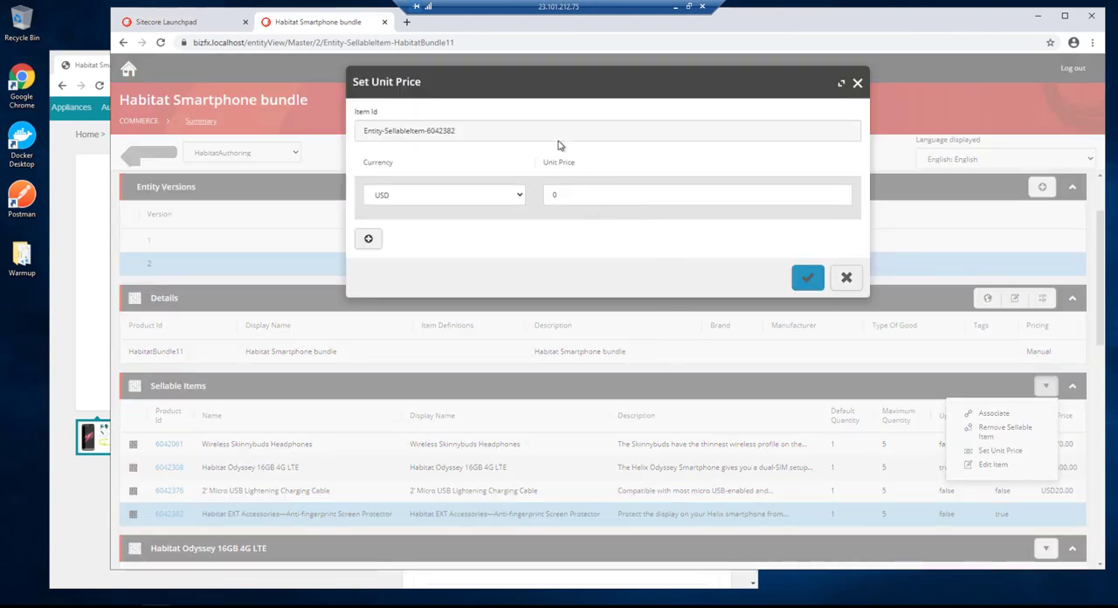
{"action": "double_click", "coordinate": [542, 195]}
{"action": "type", "text": "5"}
{"action": "left_click", "coordinate": [808, 279]}
- Set the USD unit price of the Habitat Odyssey 32GB 4G LTE upgrade option in the bundle
{"action": "scroll", "coordinate": [942, 374], "scroll_direction": "down", "scroll_amount": 2}
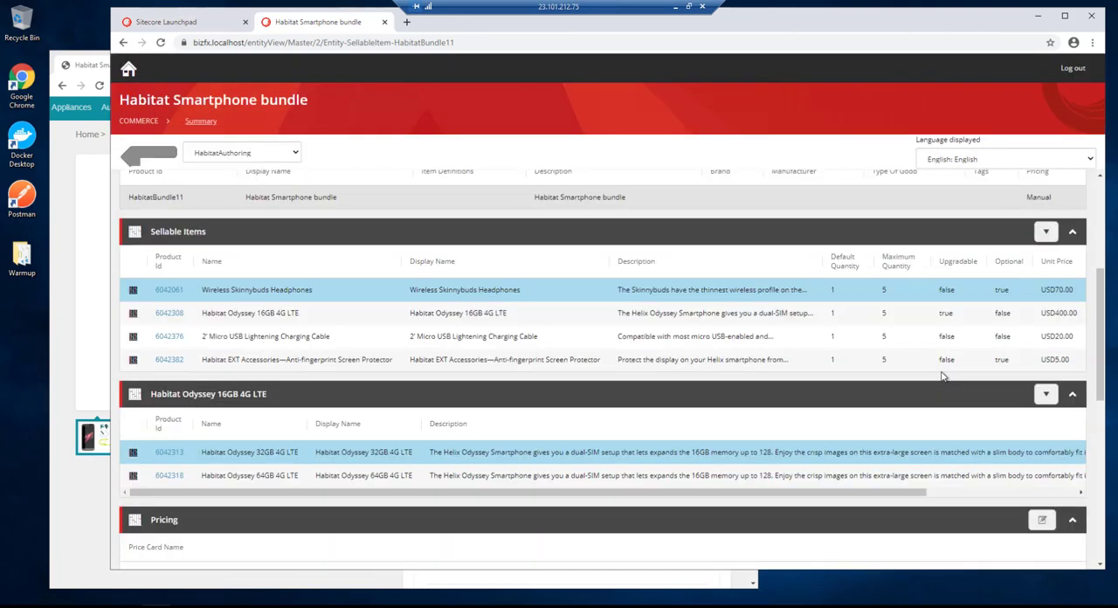
{"action": "scroll", "coordinate": [942, 374], "scroll_direction": "down", "scroll_amount": 2}
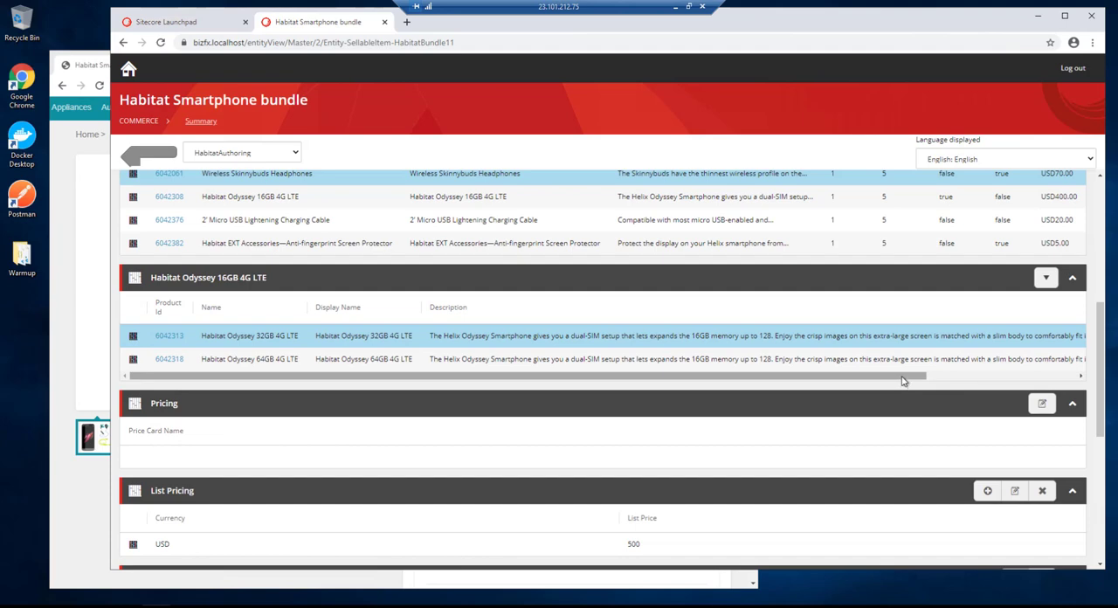
{"action": "left_click", "coordinate": [1047, 277]}
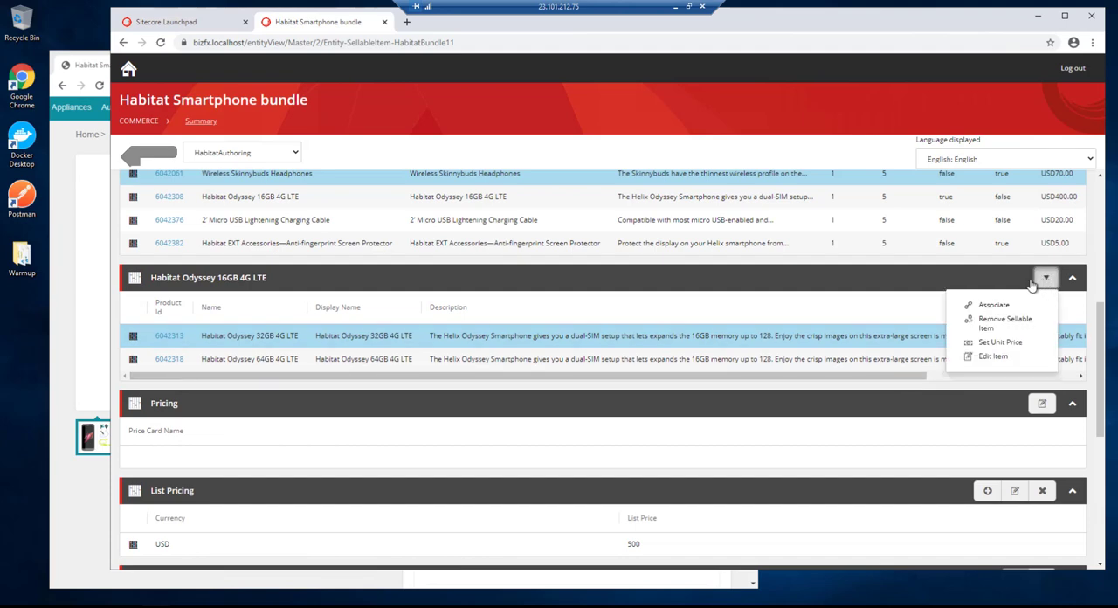
{"action": "left_click", "coordinate": [998, 342]}
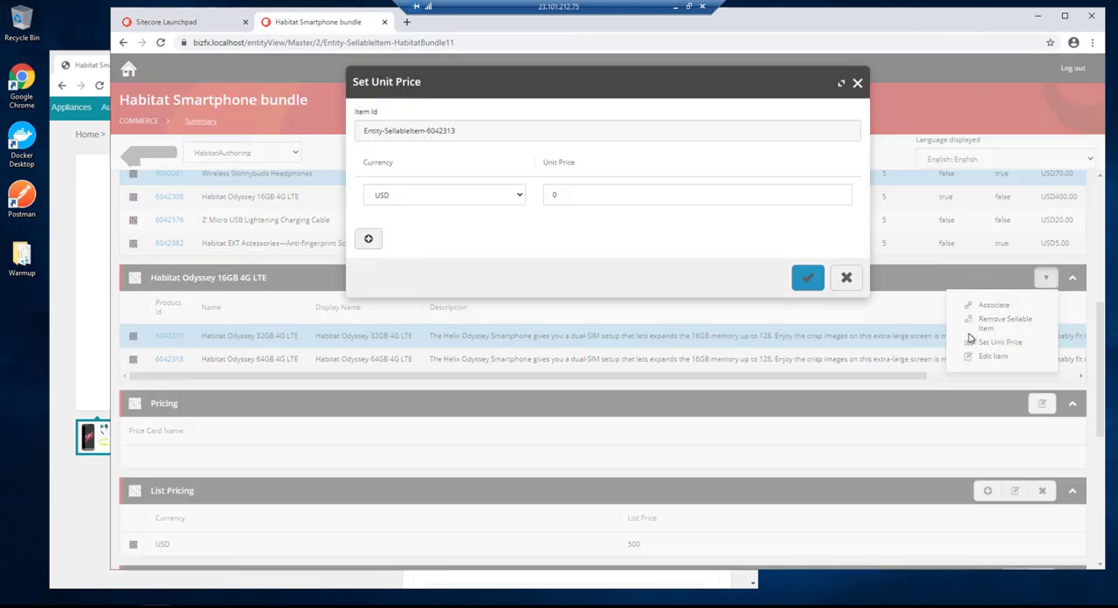
{"action": "left_click", "coordinate": [532, 195]}
{"action": "type", "text": "42318"}
{"action": "left_click", "coordinate": [807, 277]}
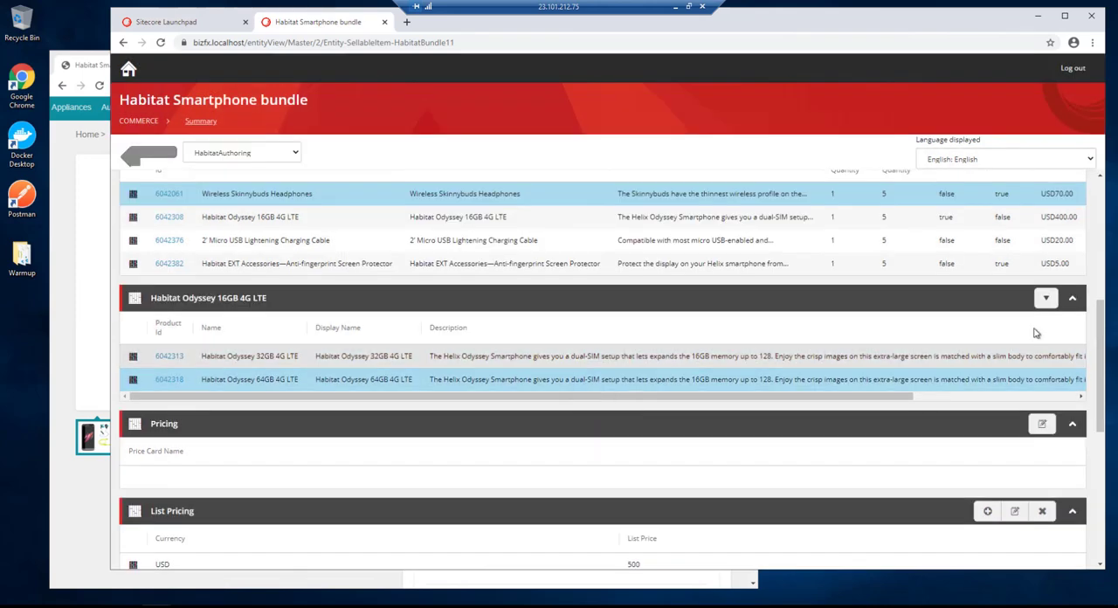
- Set the unit price of the Habitat Odyssey 64GB 4G LTE upgrade option in the bundle to 420 USD
{"action": "left_click", "coordinate": [1045, 297]}
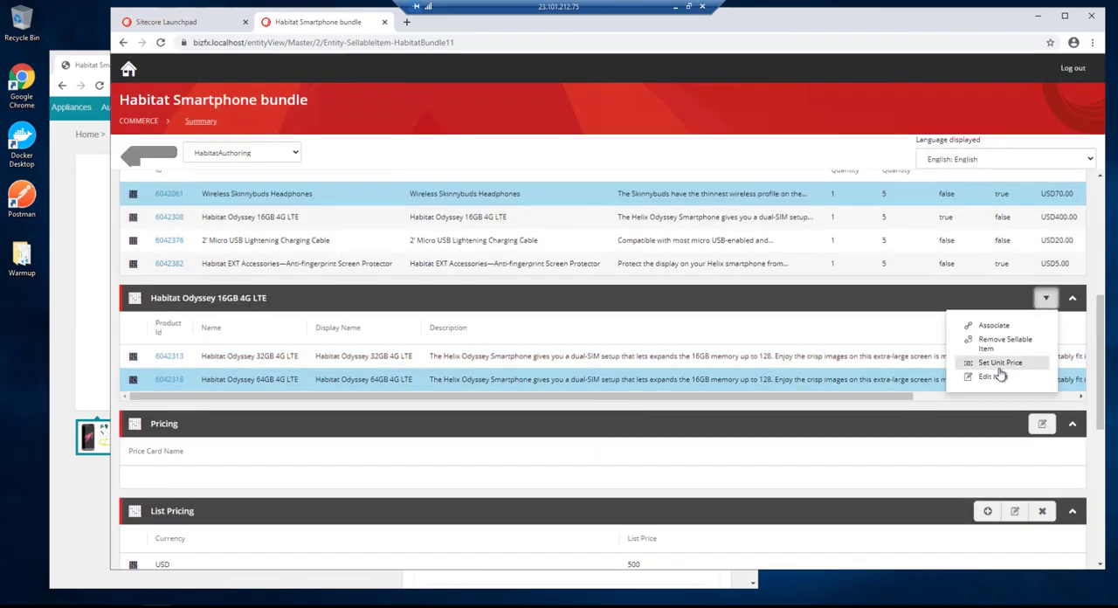
{"action": "left_click", "coordinate": [1000, 362]}
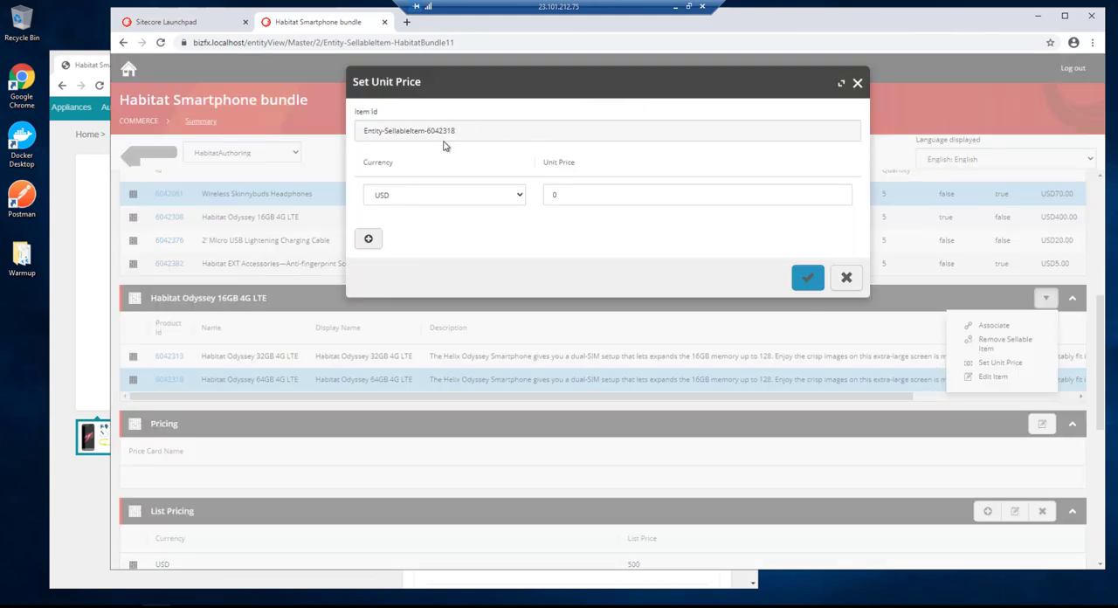
{"action": "left_click_drag", "start_coordinate": [586, 192], "coordinate": [519, 199]}
{"action": "type", "text": "42"}
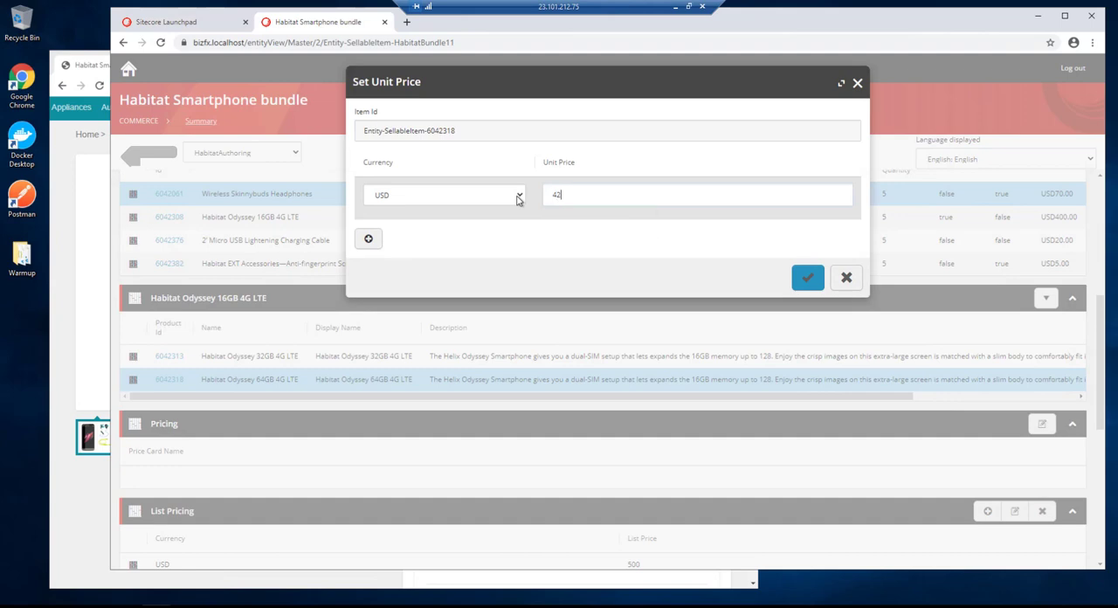
{"action": "type", "text": "0"}
{"action": "key", "text": "Return"}
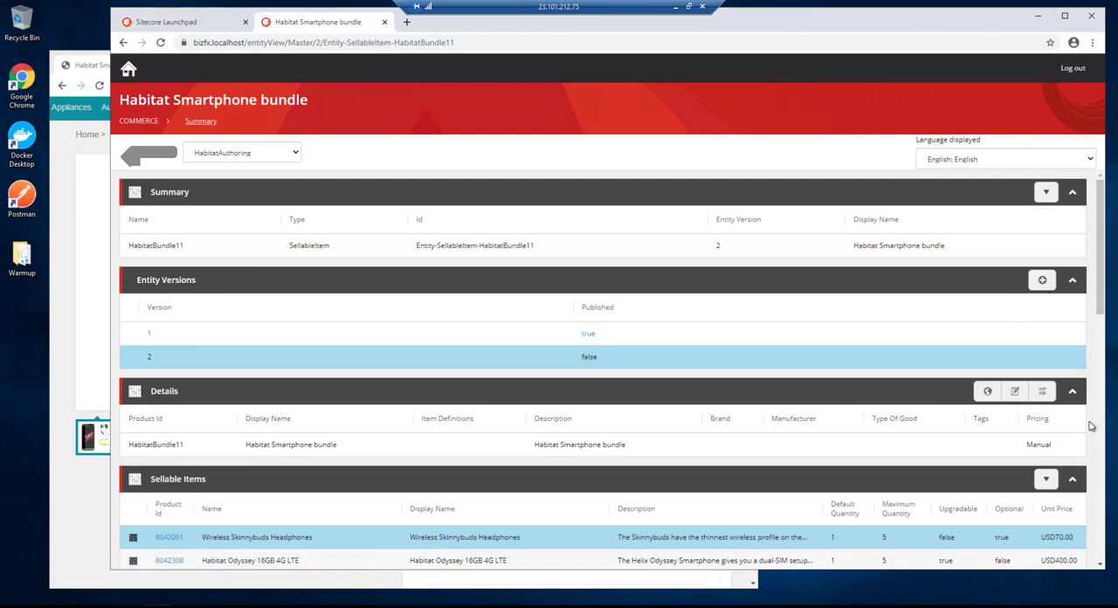
- Promote version 2 of the Habitat Smartphone bundle through two successive workflow states to publish it
{"action": "left_click", "coordinate": [1045, 192]}
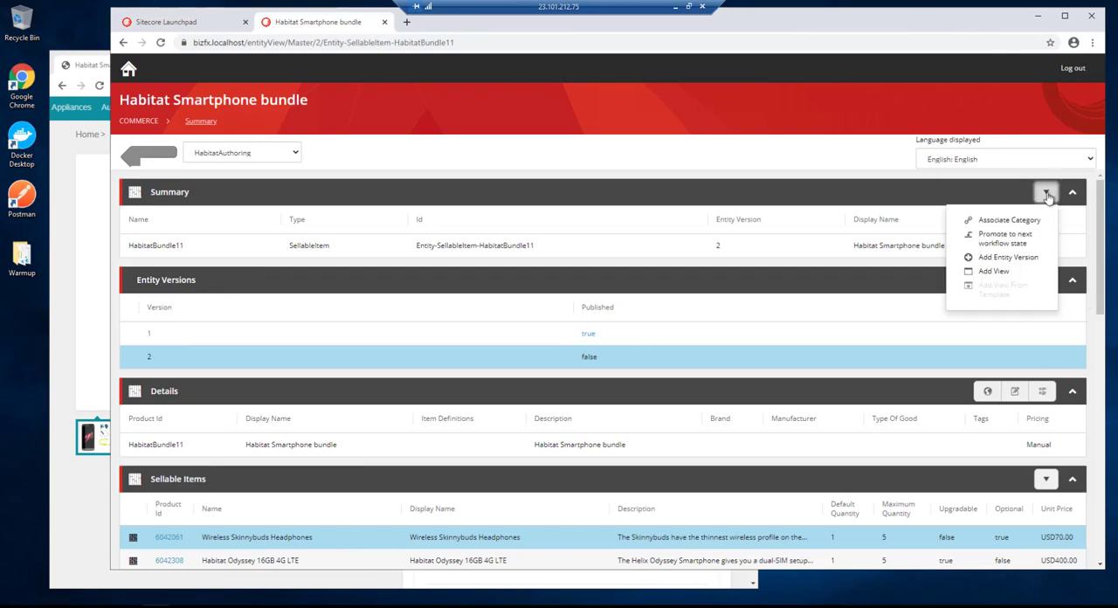
{"action": "left_click", "coordinate": [995, 239]}
{"action": "left_click", "coordinate": [526, 179]}
{"action": "left_click", "coordinate": [524, 187]}
{"action": "left_click", "coordinate": [807, 219]}
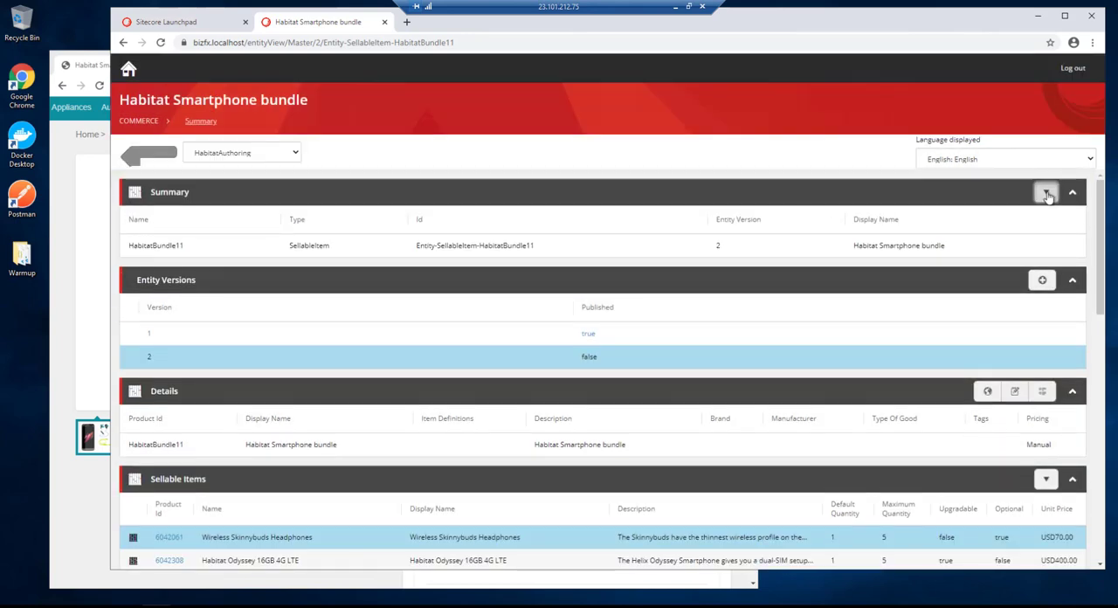
{"action": "left_click", "coordinate": [1045, 191]}
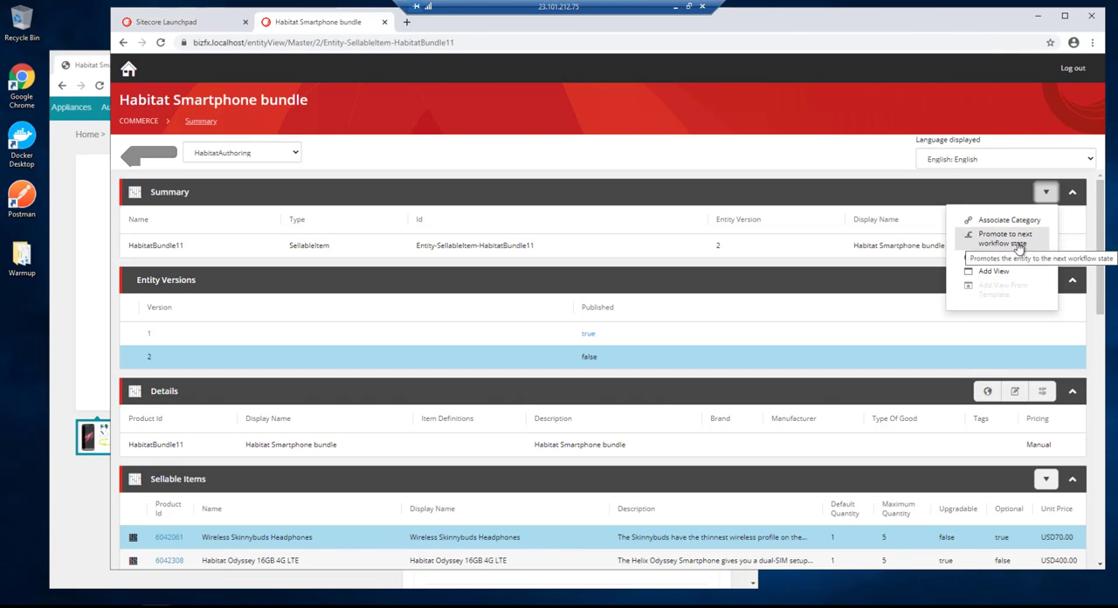
{"action": "left_click", "coordinate": [1005, 237]}
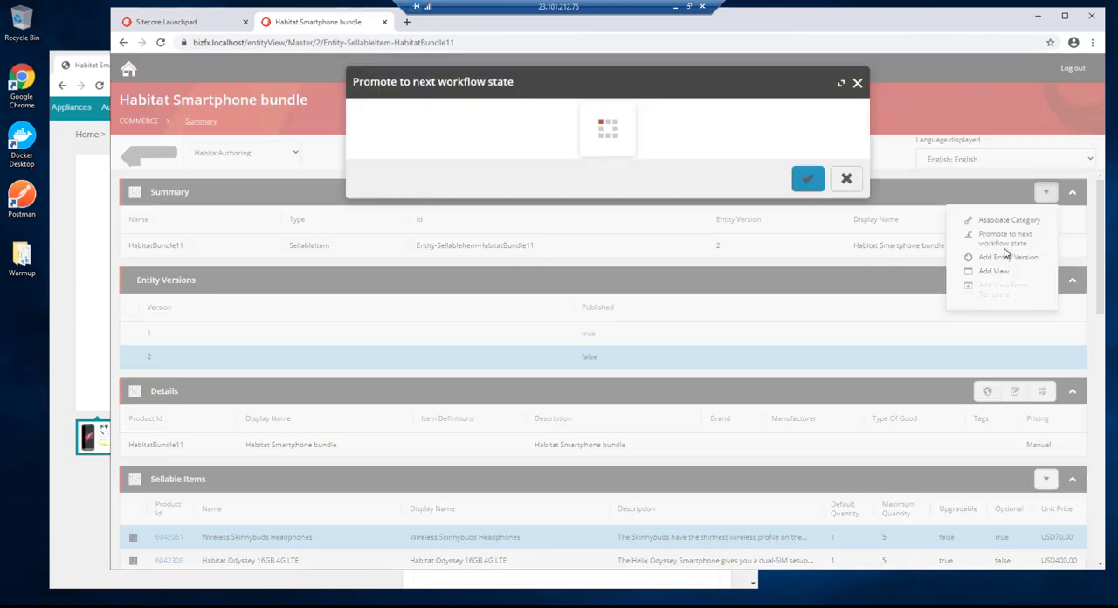
{"action": "left_click", "coordinate": [508, 173]}
{"action": "left_click", "coordinate": [469, 189]}
{"action": "left_click", "coordinate": [807, 220]}
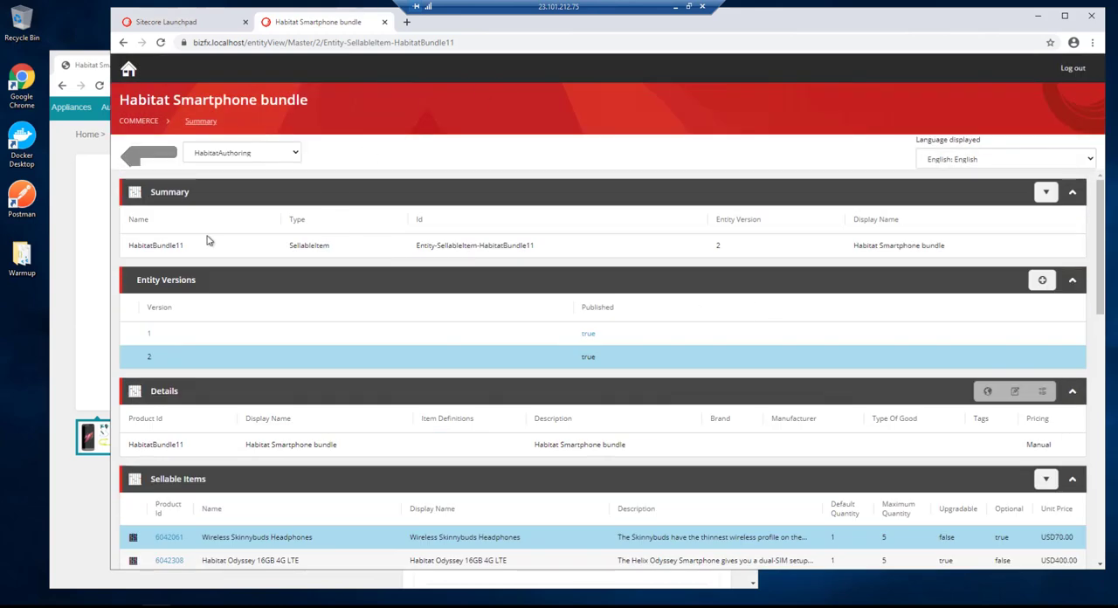
- Narrow the authoring window, switch to the storefront and reload the Habitat Smartphone bundle page to check its price
{"action": "left_click_drag", "start_coordinate": [109, 326], "coordinate": [468, 326]}
{"action": "left_click", "coordinate": [330, 456]}
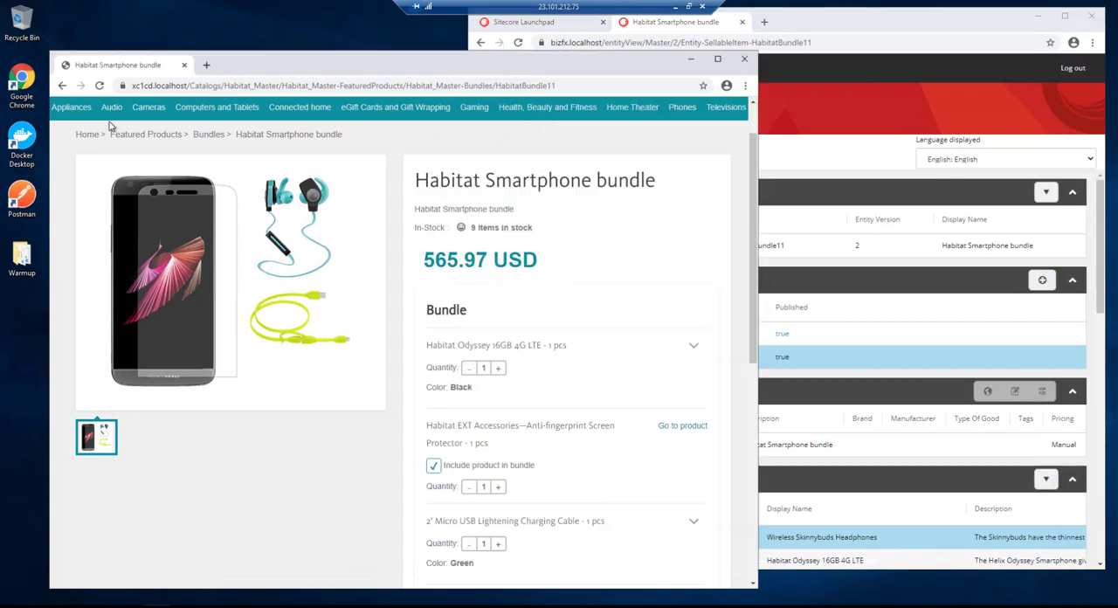
{"action": "left_click", "coordinate": [99, 84]}
{"action": "scroll", "coordinate": [531, 305], "scroll_direction": "down", "scroll_amount": 2}
{"action": "scroll", "coordinate": [557, 323], "scroll_direction": "up", "scroll_amount": 1}
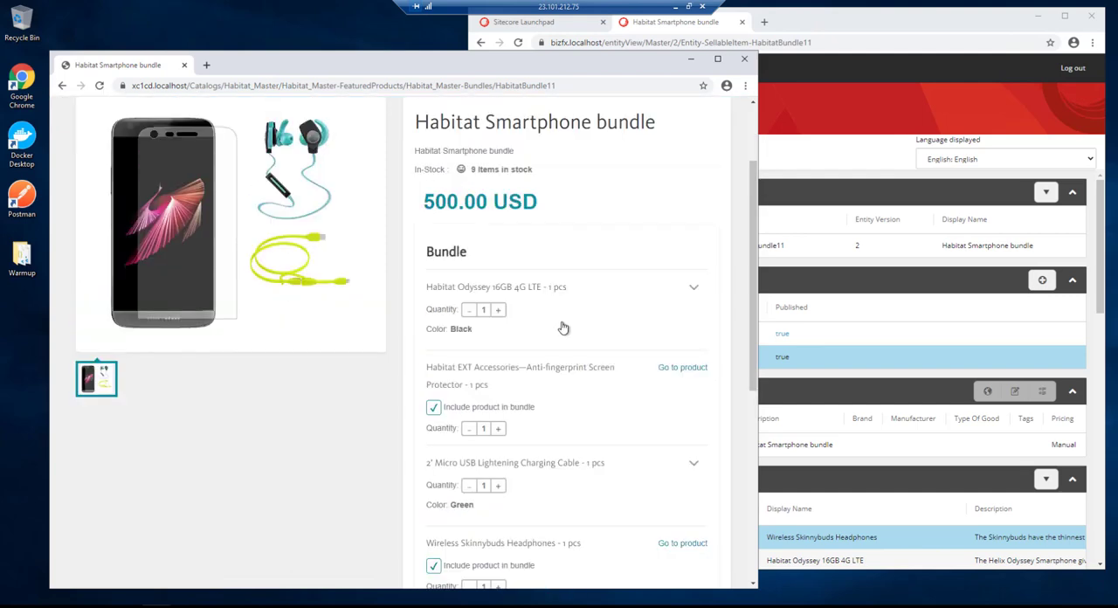
- Check the bundle price with the Habitat Odyssey 32GB and 64GB upgrades, and reset the upgrade selection
{"action": "left_click", "coordinate": [692, 287]}
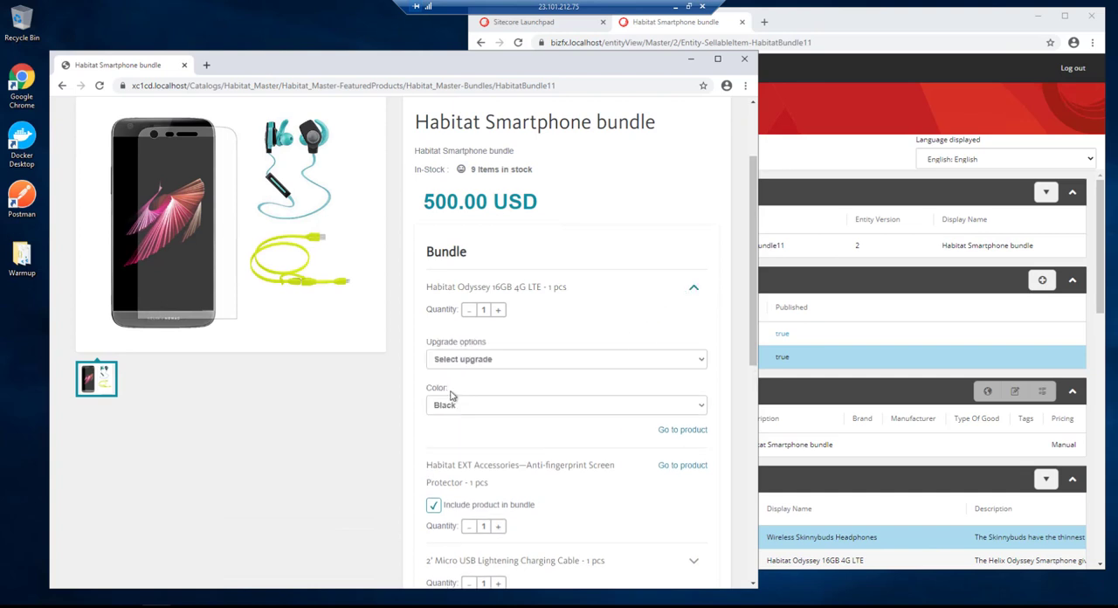
{"action": "left_click", "coordinate": [508, 360]}
{"action": "left_click", "coordinate": [492, 385]}
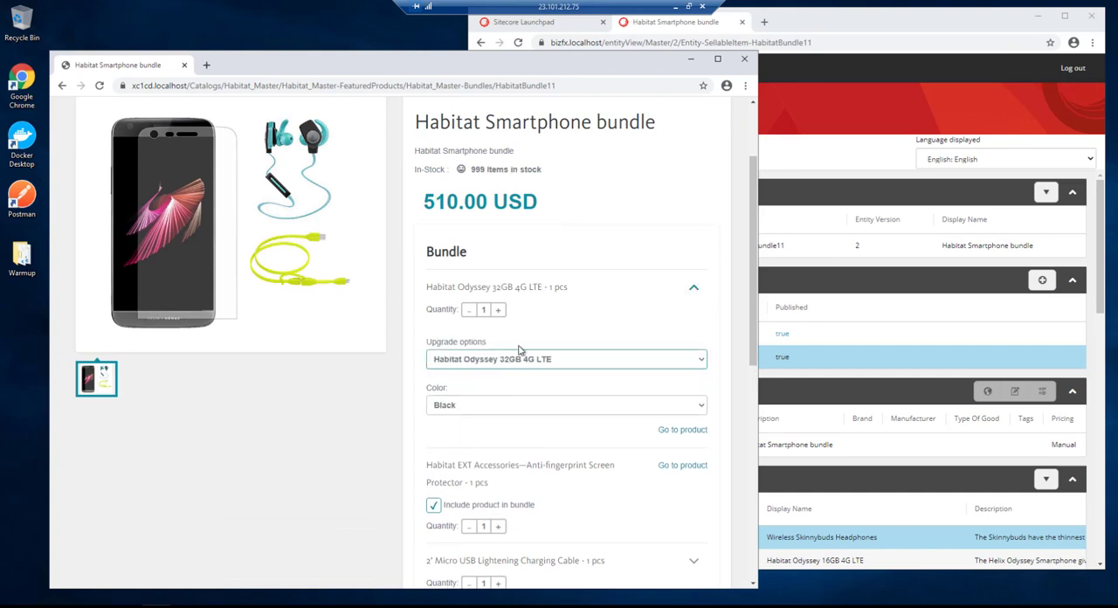
{"action": "left_click", "coordinate": [513, 360]}
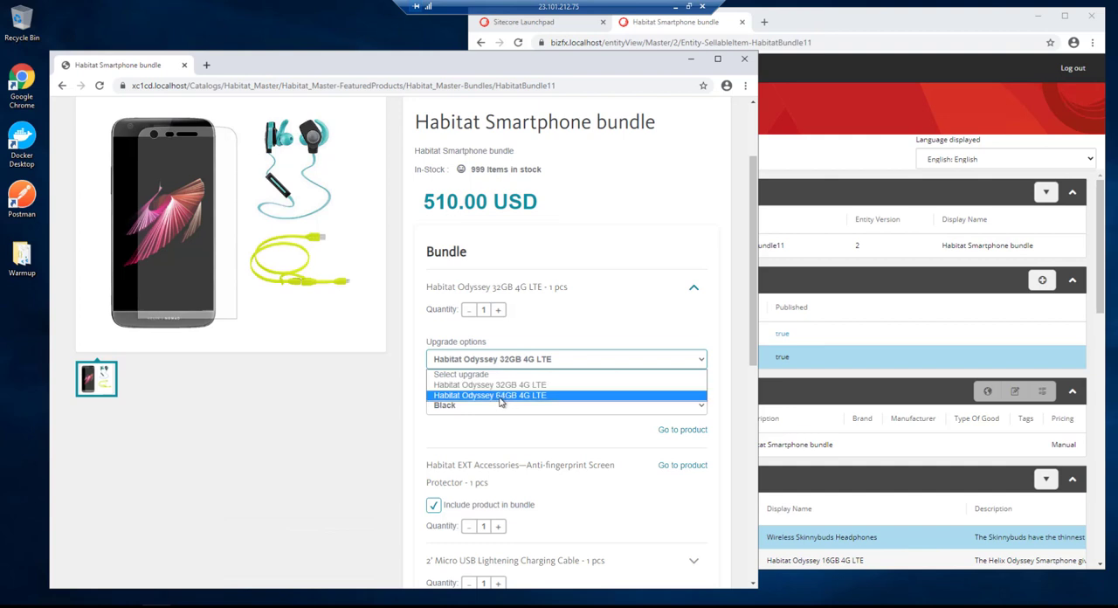
{"action": "left_click", "coordinate": [501, 398]}
{"action": "left_click", "coordinate": [521, 364]}
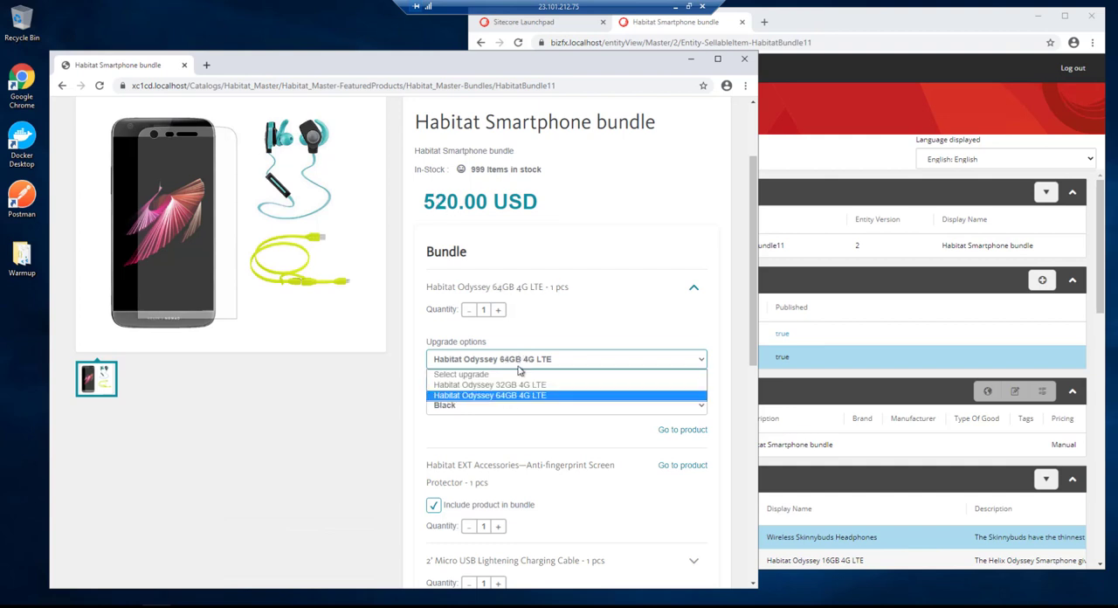
{"action": "left_click", "coordinate": [503, 374]}
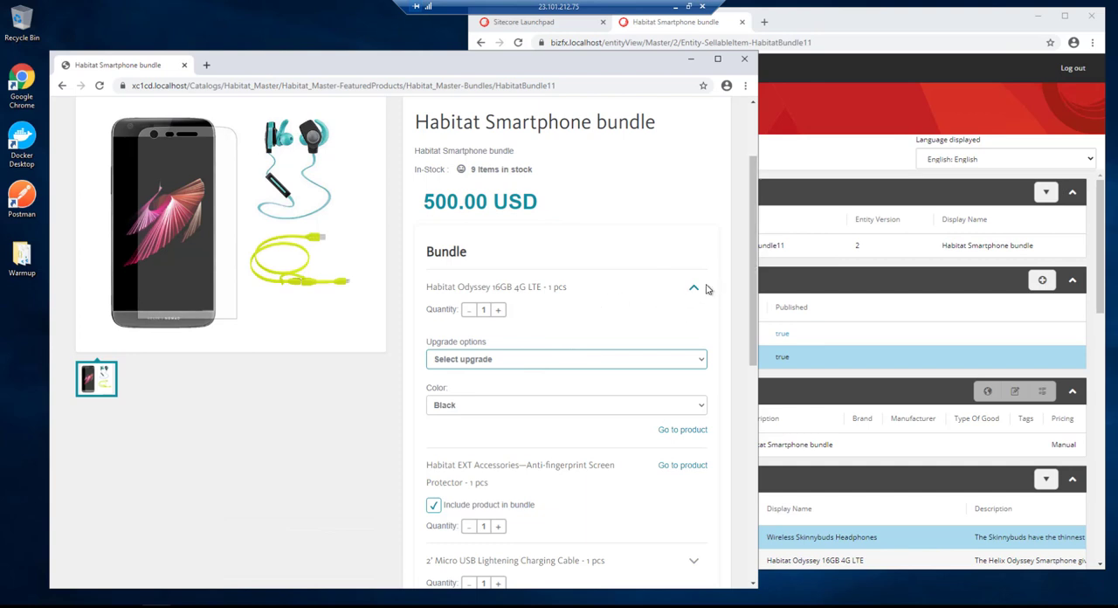
{"action": "left_click", "coordinate": [694, 291]}
- Exclude and re-include the Anti-fingerprint Screen Protector, and raise and lower its quantity by one to check the bundle price
{"action": "scroll", "coordinate": [499, 392], "scroll_direction": "down", "scroll_amount": 1}
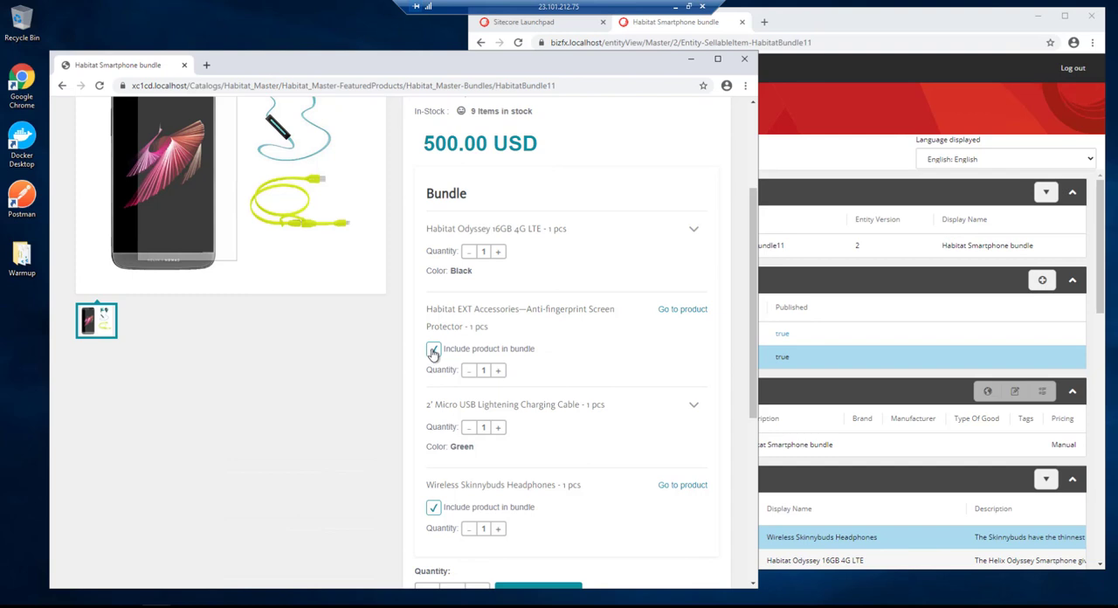
{"action": "left_click", "coordinate": [433, 350]}
{"action": "left_click", "coordinate": [433, 350]}
{"action": "left_click", "coordinate": [498, 370]}
{"action": "left_click", "coordinate": [469, 371]}
{"action": "scroll", "coordinate": [568, 404], "scroll_direction": "down", "scroll_amount": 1}
{"action": "scroll", "coordinate": [568, 405], "scroll_direction": "up", "scroll_amount": 2}
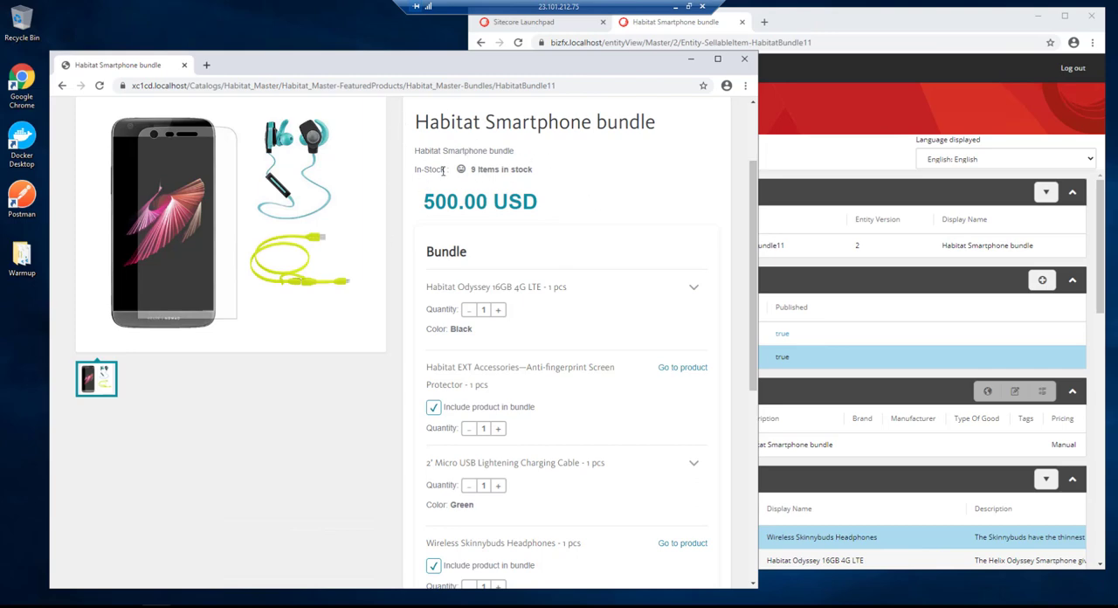
- Switch to Sitecore Commerce and open the Black variant of the bundle's Habitat Odyssey 16GB 4G LTE item
{"action": "left_click", "coordinate": [904, 19]}
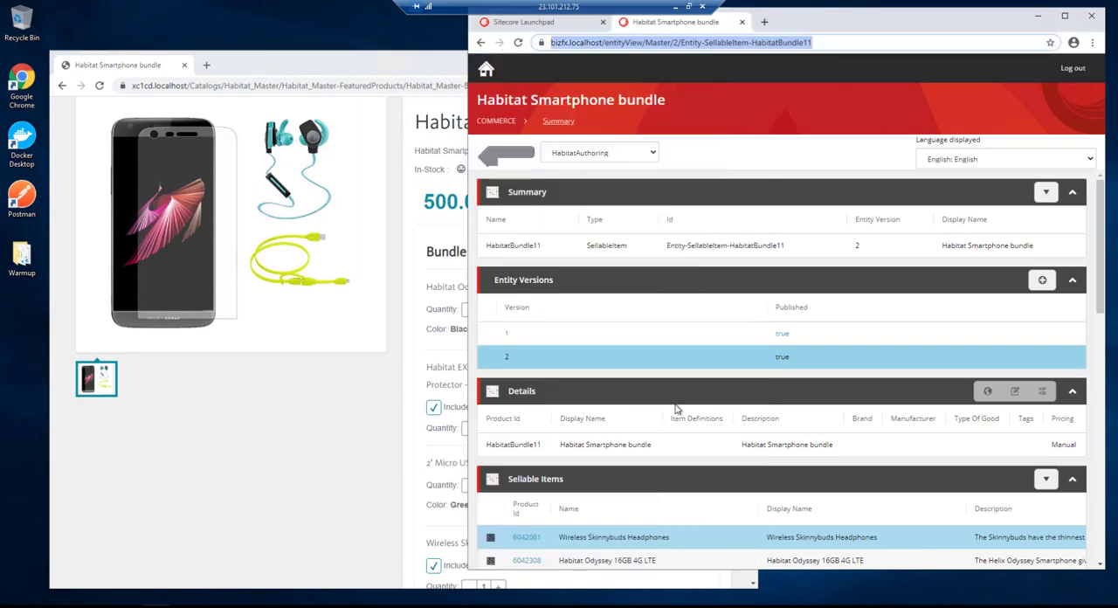
{"action": "scroll", "coordinate": [671, 396], "scroll_direction": "down", "scroll_amount": 1}
{"action": "scroll", "coordinate": [671, 396], "scroll_direction": "down", "scroll_amount": 1}
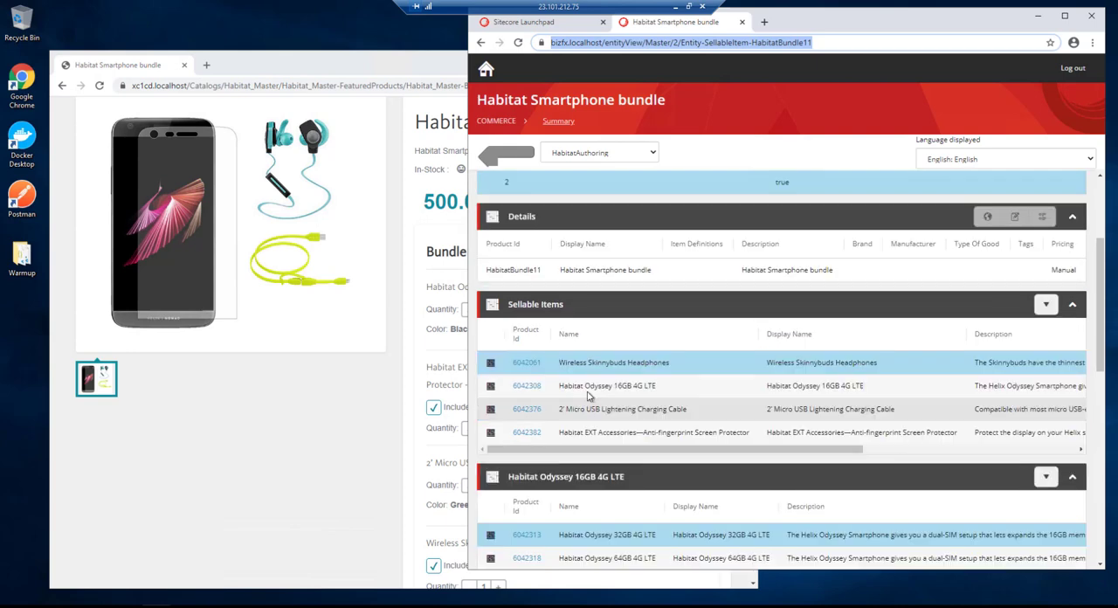
{"action": "scroll", "coordinate": [528, 392], "scroll_direction": "down", "scroll_amount": 1}
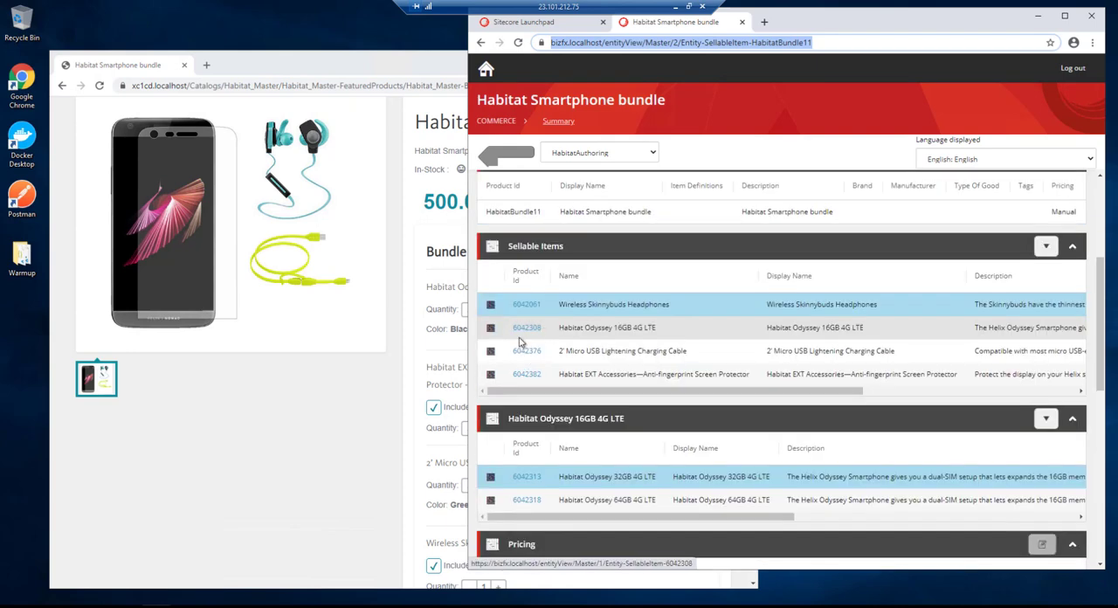
{"action": "left_click", "coordinate": [528, 328]}
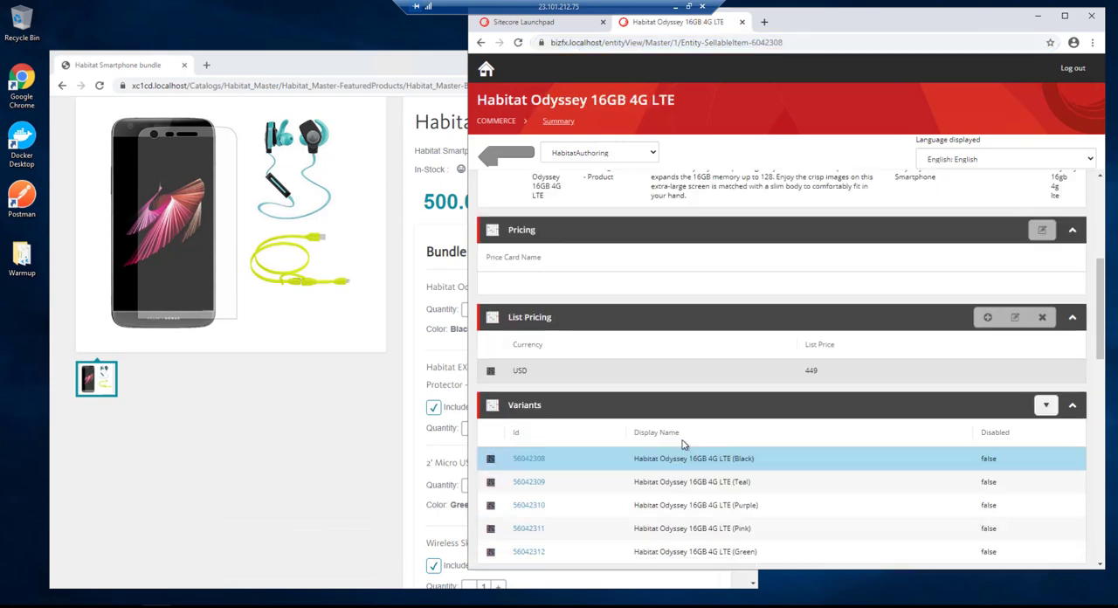
{"action": "left_click", "coordinate": [527, 460]}
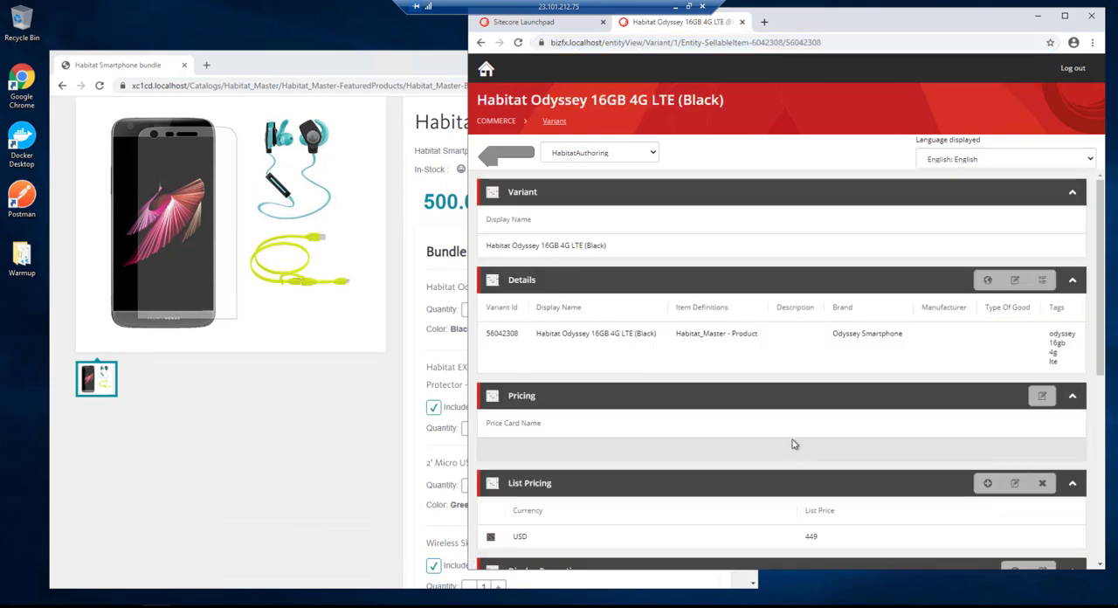
- Set the Black variant's quantity in the Habitat_Inventory inventory set to 999
{"action": "scroll", "coordinate": [792, 448], "scroll_direction": "down", "scroll_amount": 5}
{"action": "scroll", "coordinate": [792, 447], "scroll_direction": "down", "scroll_amount": 1}
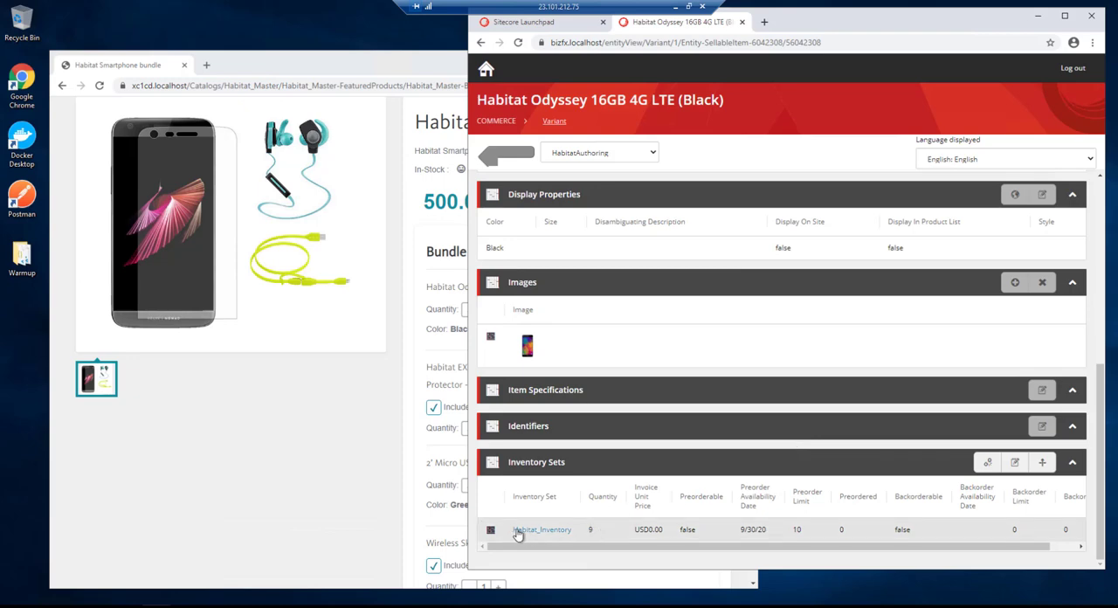
{"action": "left_click", "coordinate": [1013, 463]}
{"action": "left_click", "coordinate": [554, 174]}
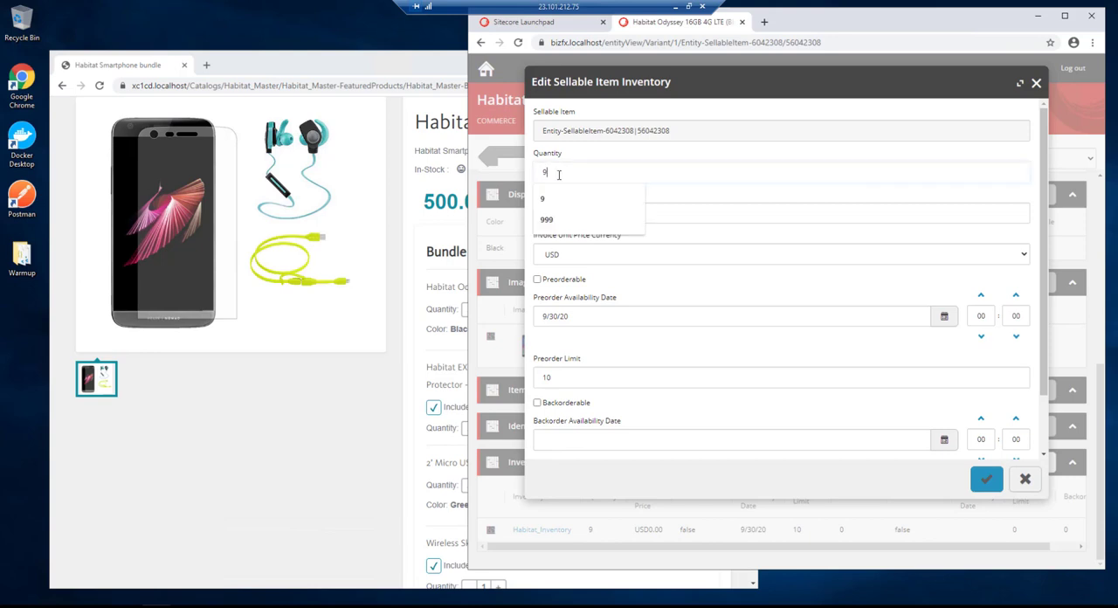
{"action": "type", "text": "99"}
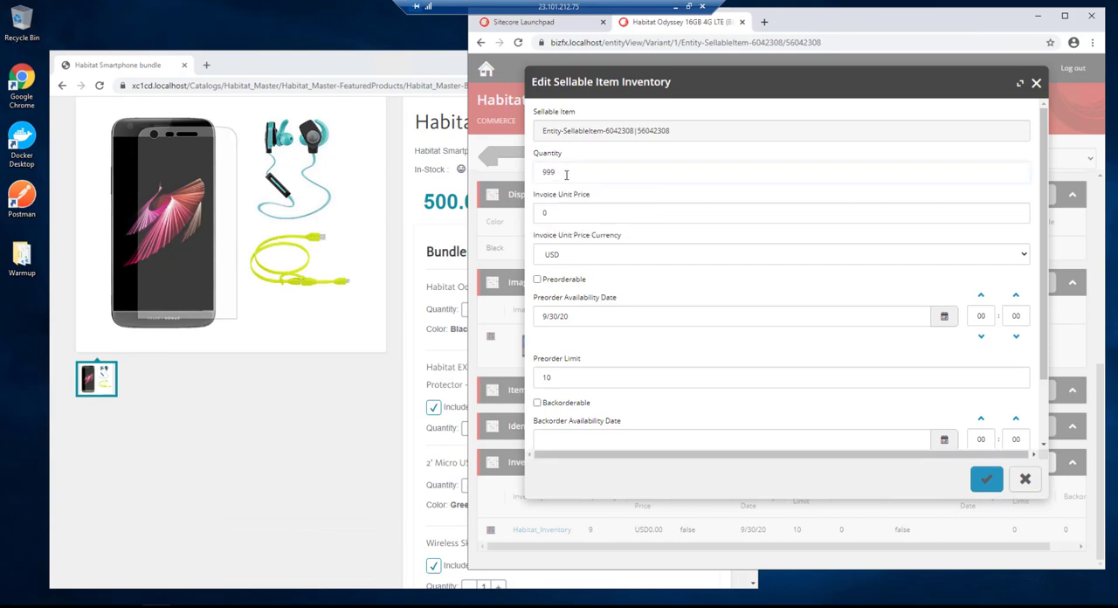
{"action": "left_click", "coordinate": [987, 484]}
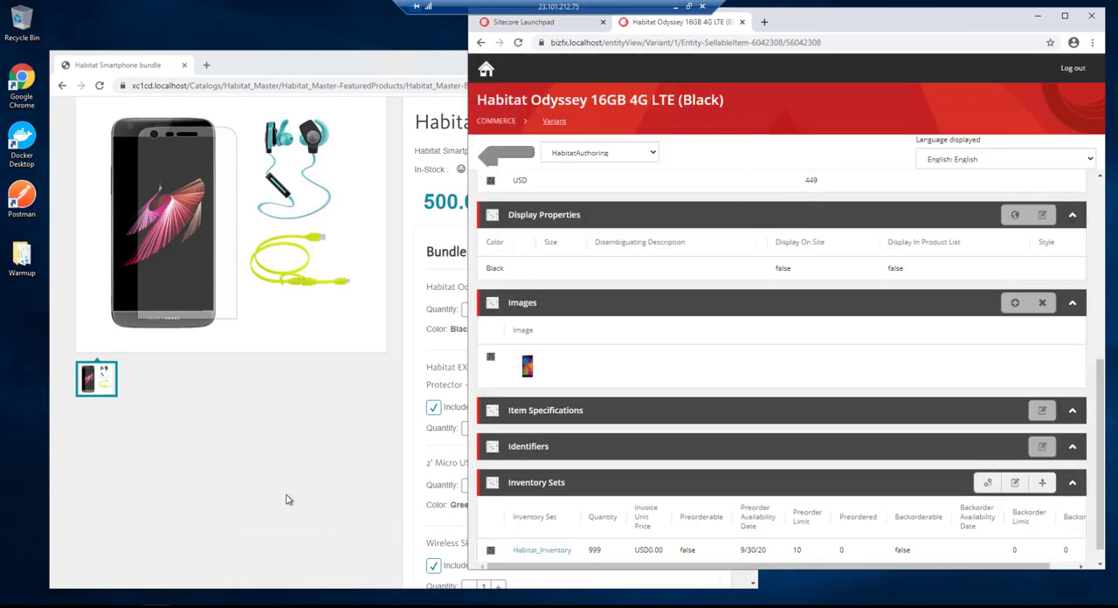
- Reload the bundle page on the storefront to check its stock, and return to the Sitecore Commerce window
{"action": "left_click", "coordinate": [282, 497]}
{"action": "left_click", "coordinate": [101, 85]}
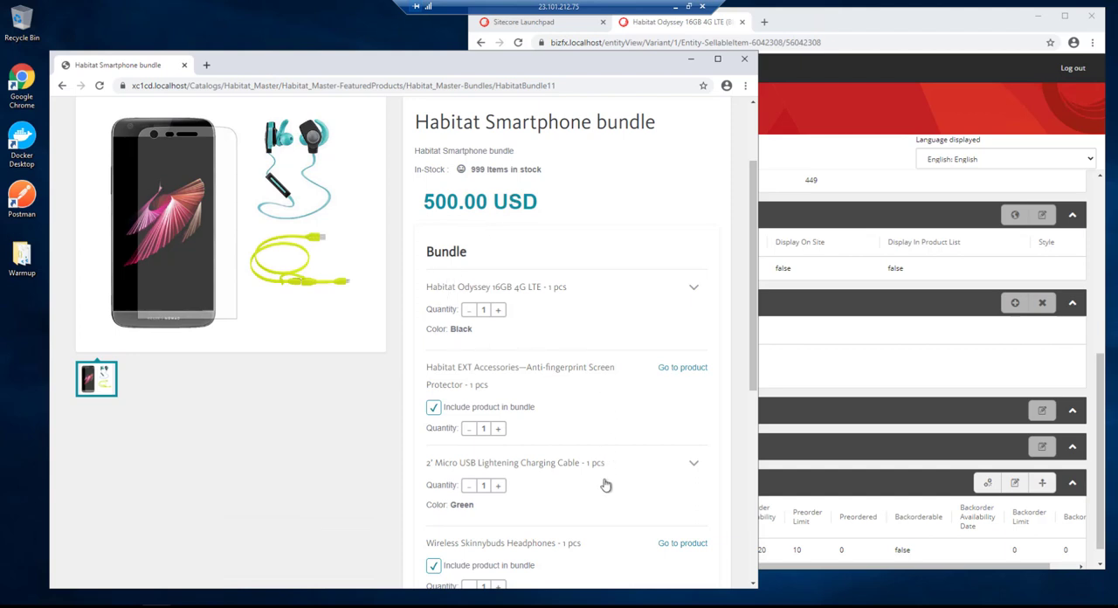
{"action": "scroll", "coordinate": [515, 390], "scroll_direction": "down", "scroll_amount": 1}
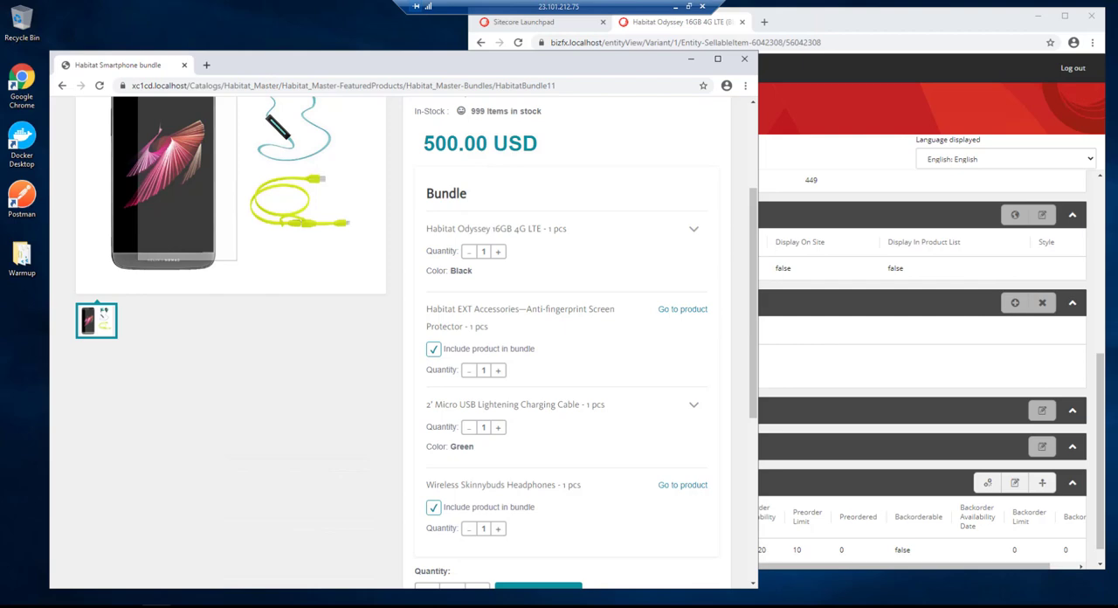
{"action": "left_click", "coordinate": [879, 66]}
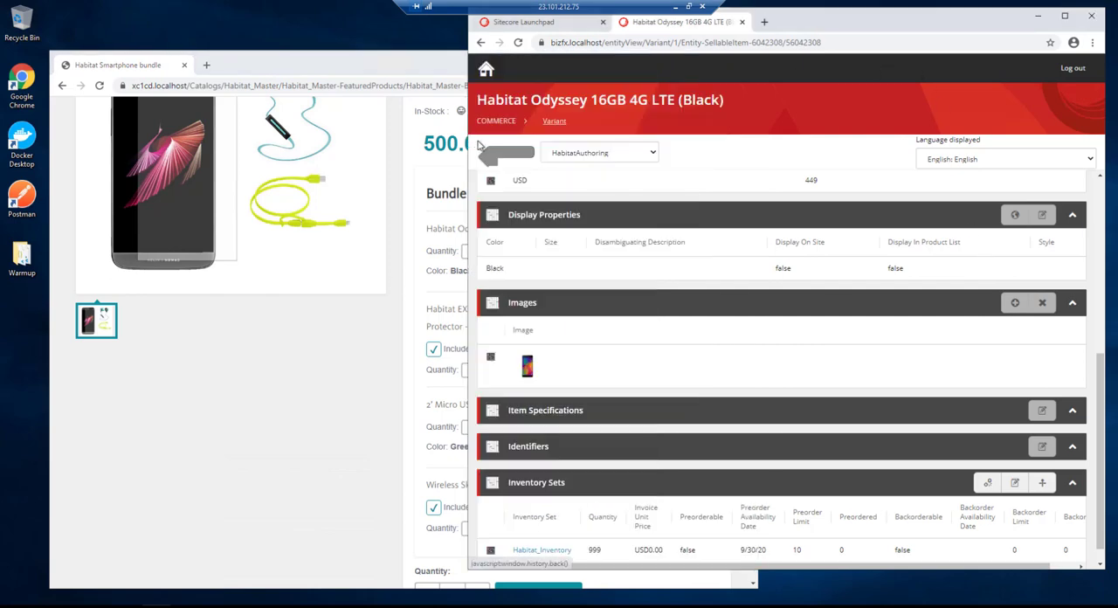
- Go back to the bundle and open the variant of its Habitat EXT Accessories—Anti-fingerprint Screen Protector item
{"action": "left_click", "coordinate": [483, 146]}
{"action": "scroll", "coordinate": [779, 339], "scroll_direction": "down", "scroll_amount": 1}
{"action": "scroll", "coordinate": [779, 343], "scroll_direction": "up", "scroll_amount": 3}
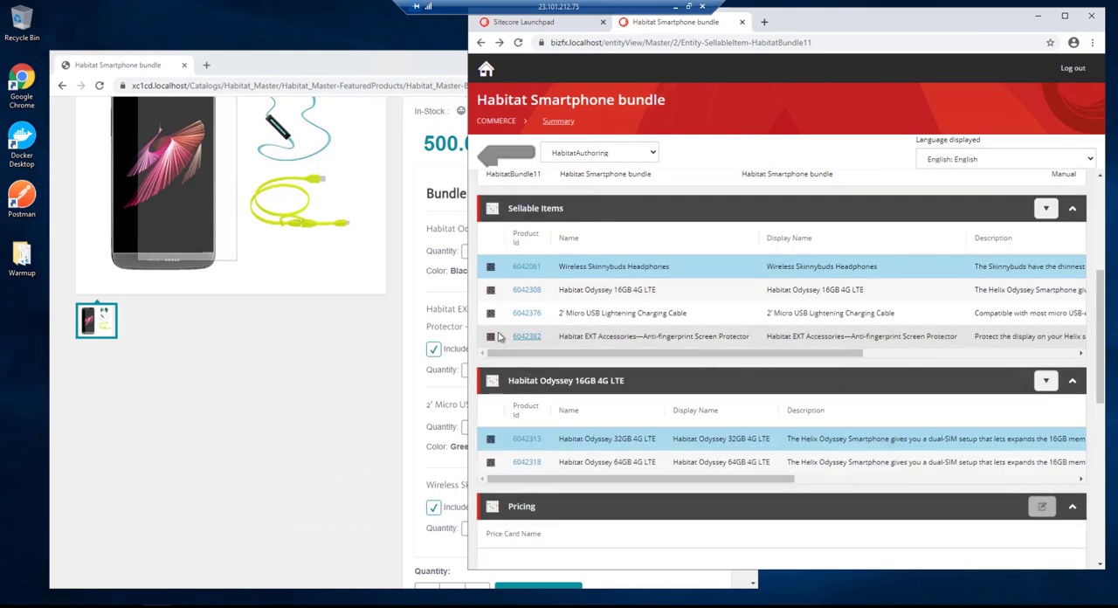
{"action": "left_click", "coordinate": [526, 338]}
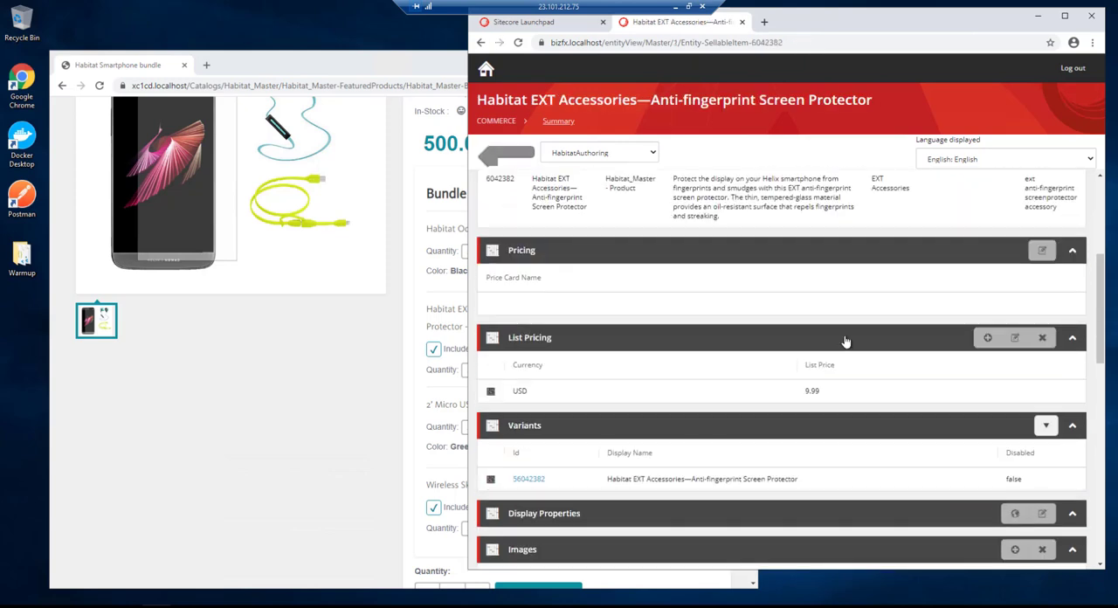
{"action": "scroll", "coordinate": [646, 348], "scroll_direction": "down", "scroll_amount": 1}
{"action": "scroll", "coordinate": [640, 358], "scroll_direction": "down", "scroll_amount": 1}
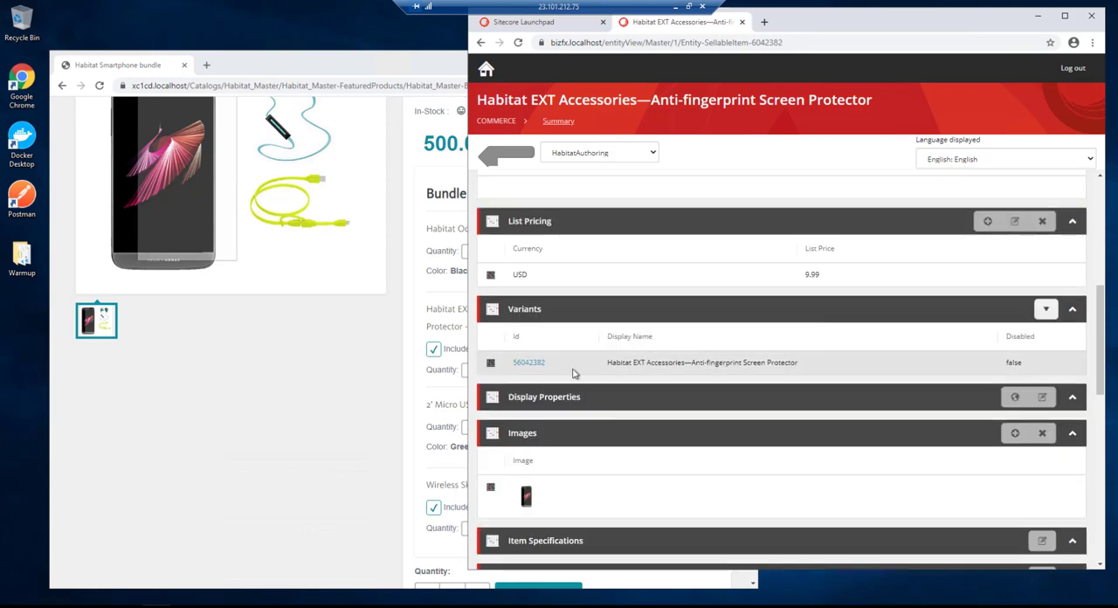
{"action": "left_click", "coordinate": [530, 363]}
- Set the Screen Protector variant's quantity in the Habitat_Inventory inventory set to 0
{"action": "scroll", "coordinate": [738, 370], "scroll_direction": "down", "scroll_amount": 2}
{"action": "scroll", "coordinate": [738, 370], "scroll_direction": "down", "scroll_amount": 2}
{"action": "left_click", "coordinate": [1015, 462]}
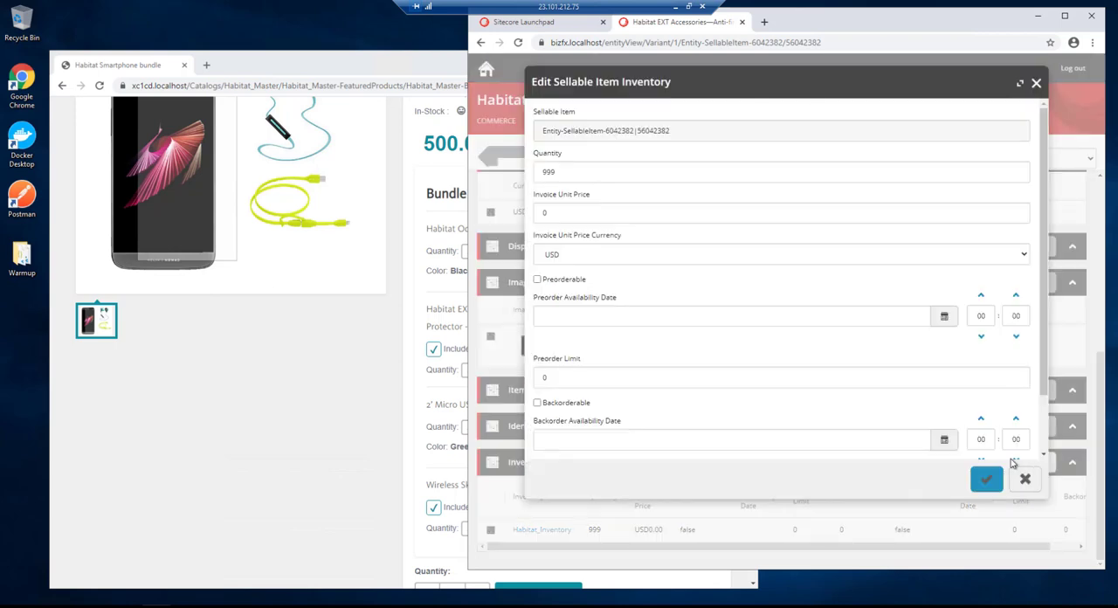
{"action": "left_click_drag", "start_coordinate": [565, 173], "coordinate": [522, 174]}
{"action": "type", "text": "0"}
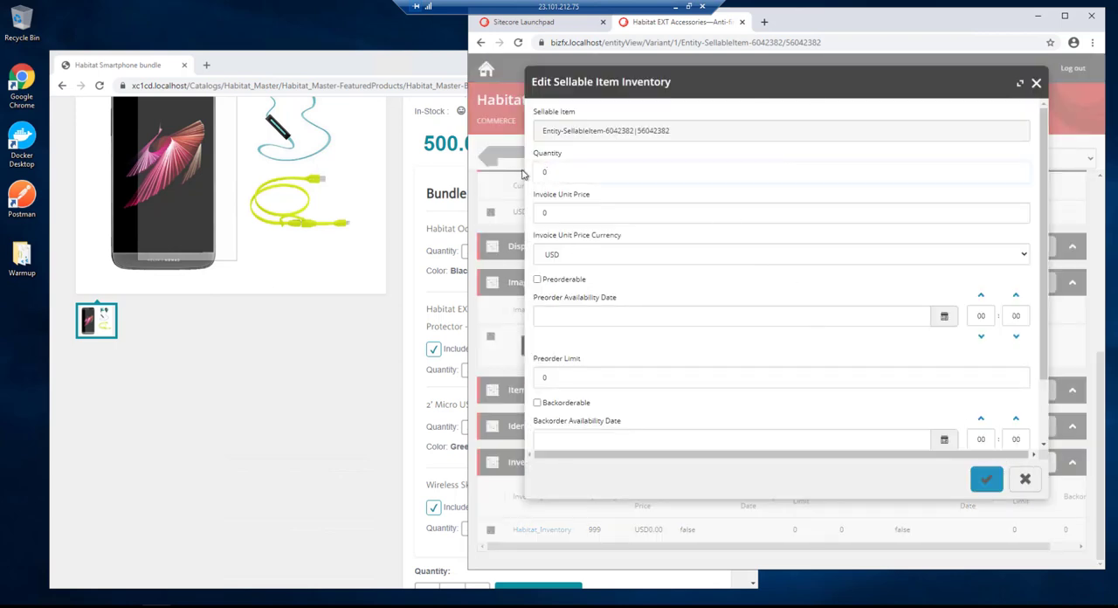
{"action": "left_click", "coordinate": [986, 478]}
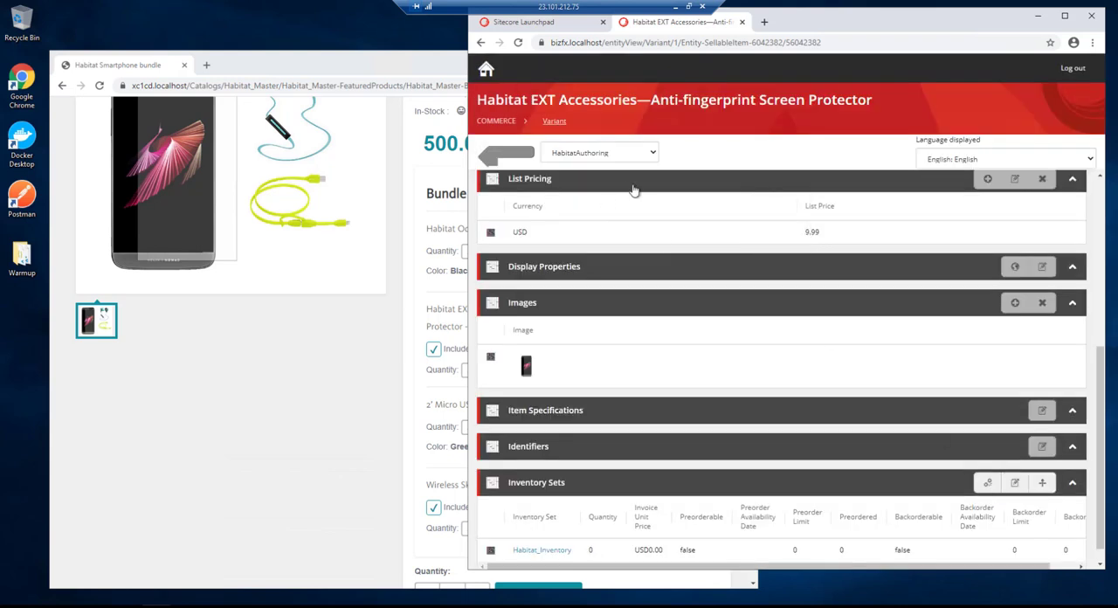
- Switch to the storefront and reload the bundle page to check the Screen Protector's availability and the bundle price
{"action": "left_click", "coordinate": [326, 383]}
{"action": "left_click", "coordinate": [100, 85]}
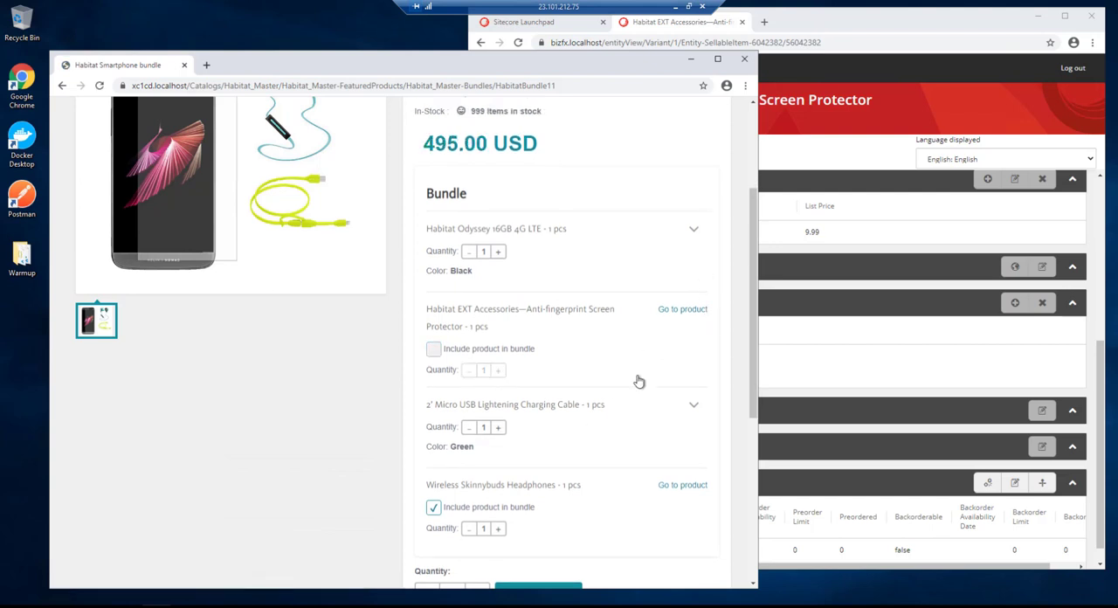
{"action": "scroll", "coordinate": [639, 381], "scroll_direction": "up", "scroll_amount": 1}
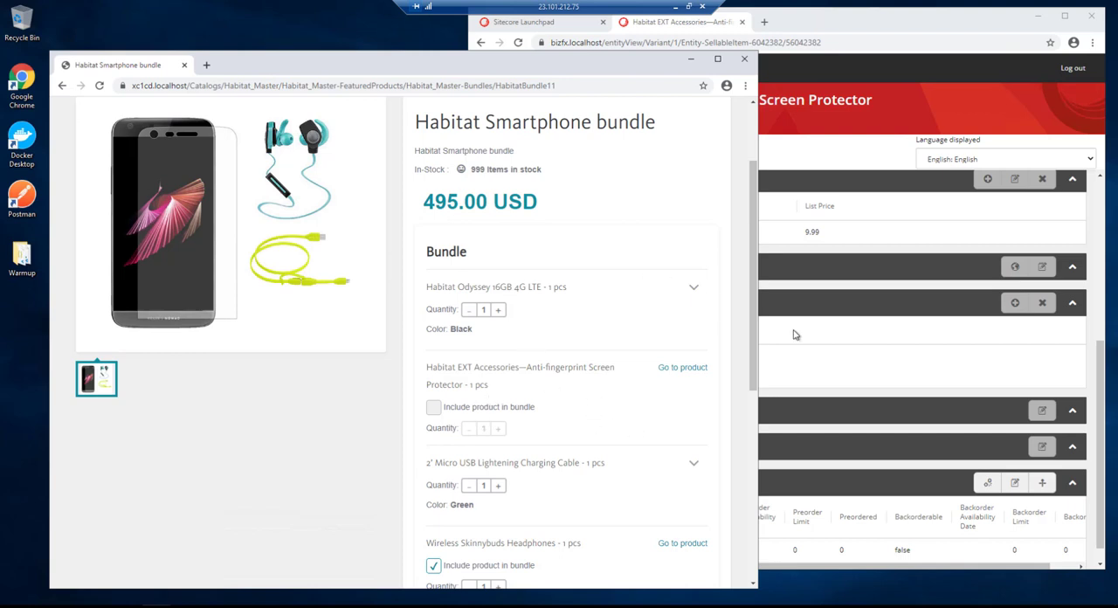
- Switch to Sitecore Commerce and set the Screen Protector variant's quantity in Habitat_Inventory to 999
{"action": "left_click", "coordinate": [943, 27]}
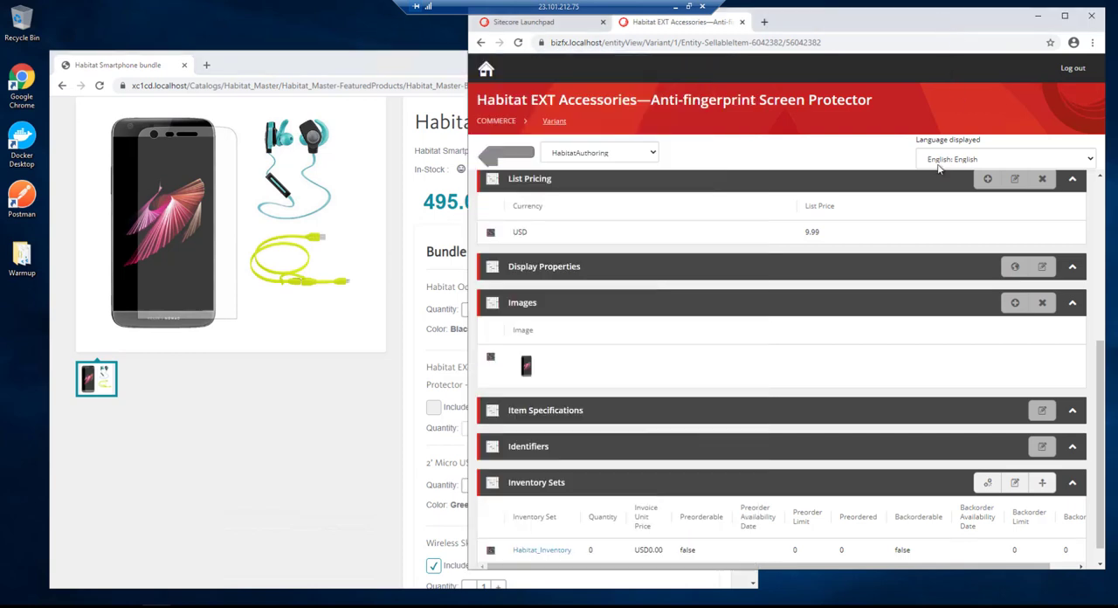
{"action": "left_click", "coordinate": [1014, 482]}
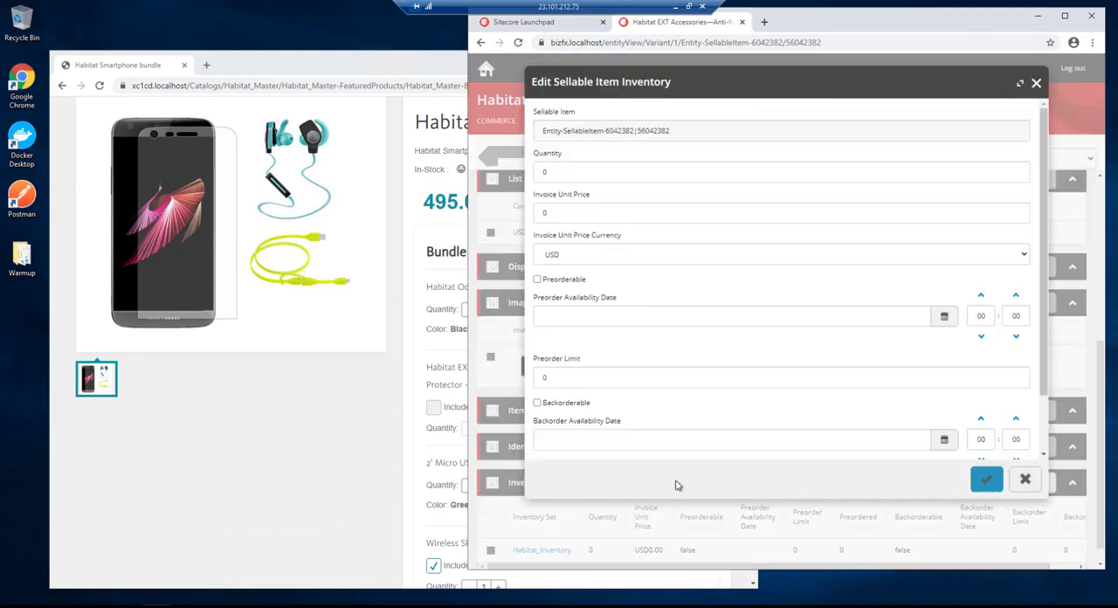
{"action": "left_click", "coordinate": [570, 173]}
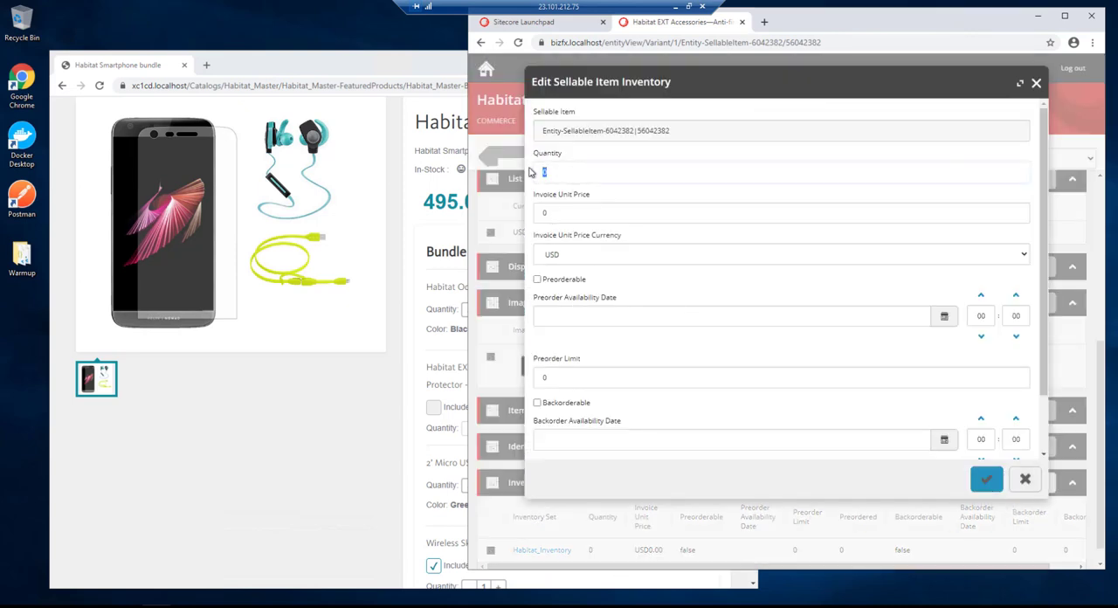
{"action": "type", "text": "999"}
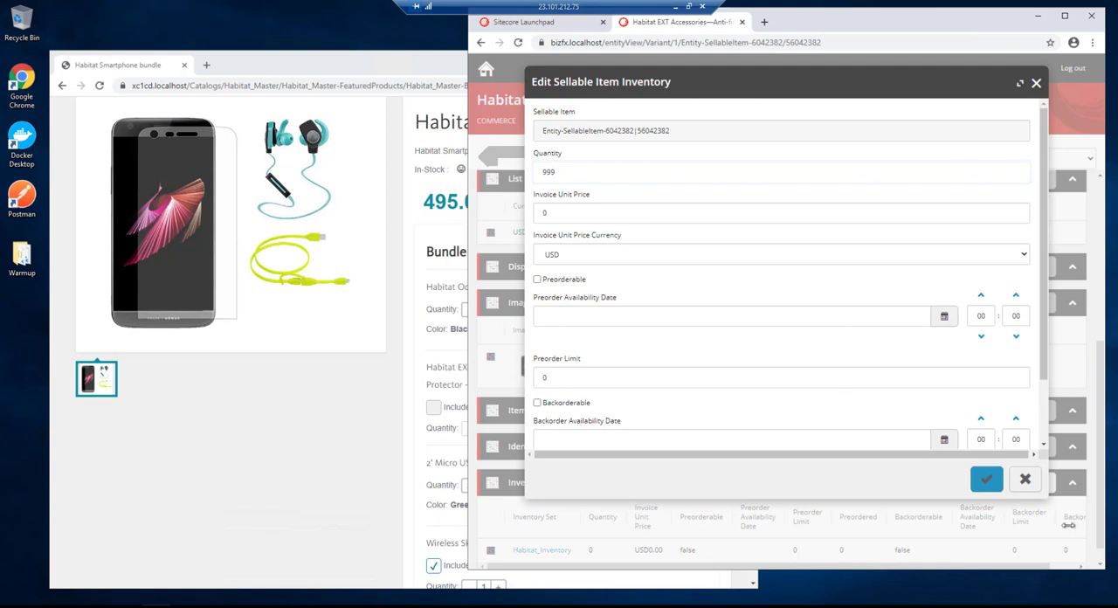
{"action": "left_click", "coordinate": [988, 478]}
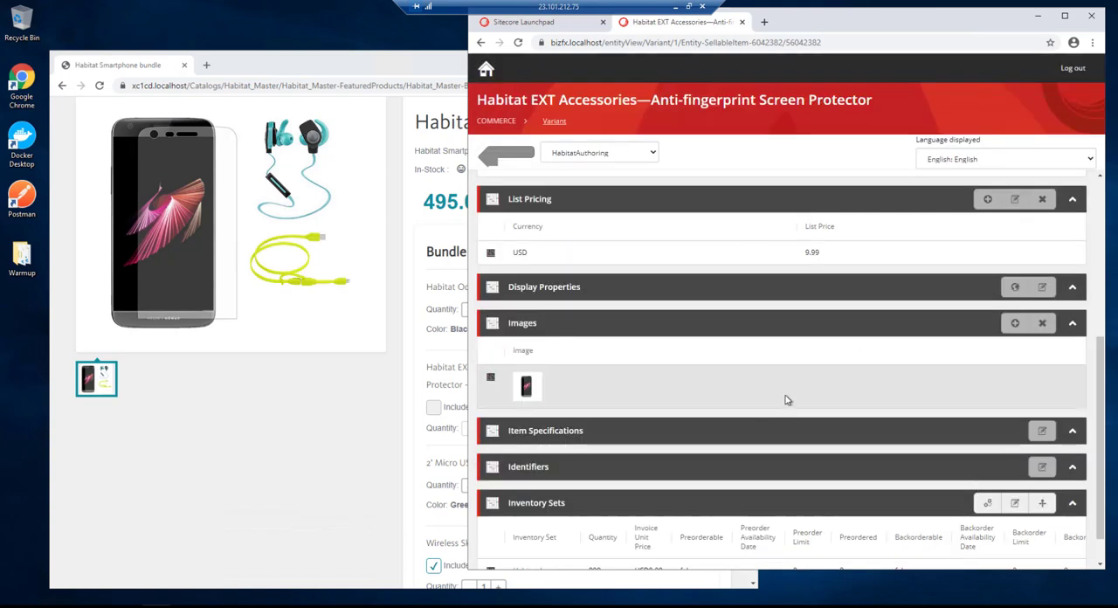
- Return to the bundle and open the Green variant of its 2' Micro USB Lightening Charging Cable item
{"action": "left_click", "coordinate": [489, 157]}
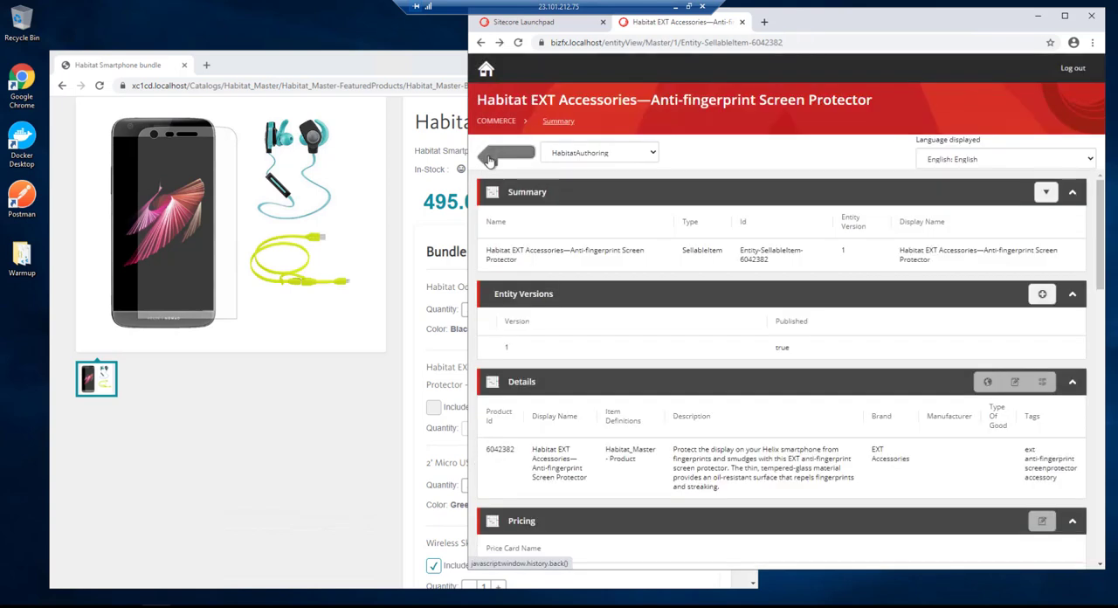
{"action": "left_click", "coordinate": [489, 160]}
{"action": "scroll", "coordinate": [572, 422], "scroll_direction": "down", "scroll_amount": 3}
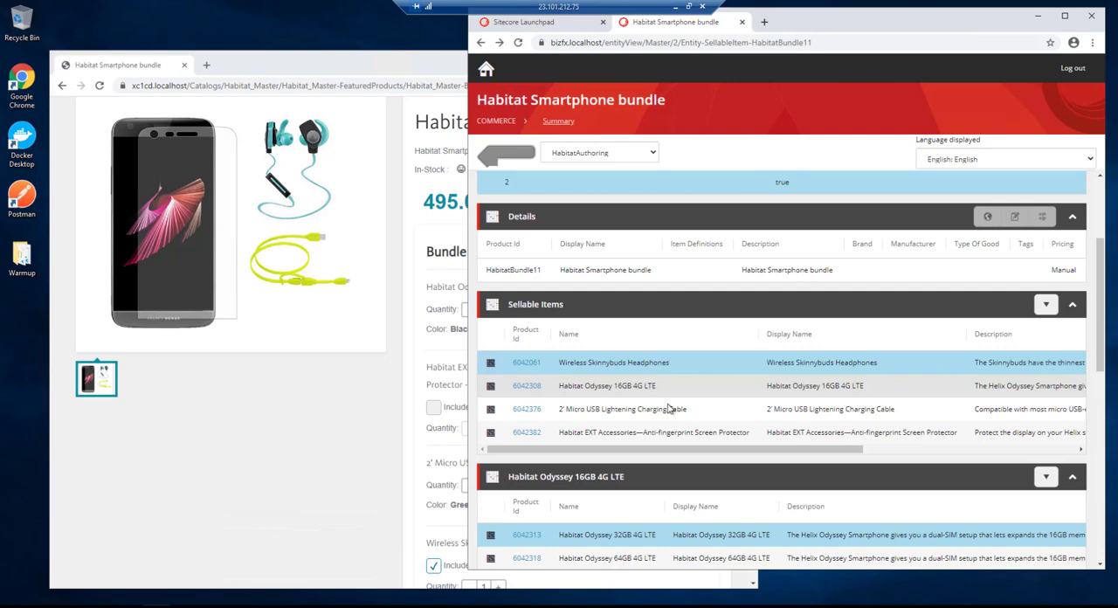
{"action": "left_click", "coordinate": [526, 408]}
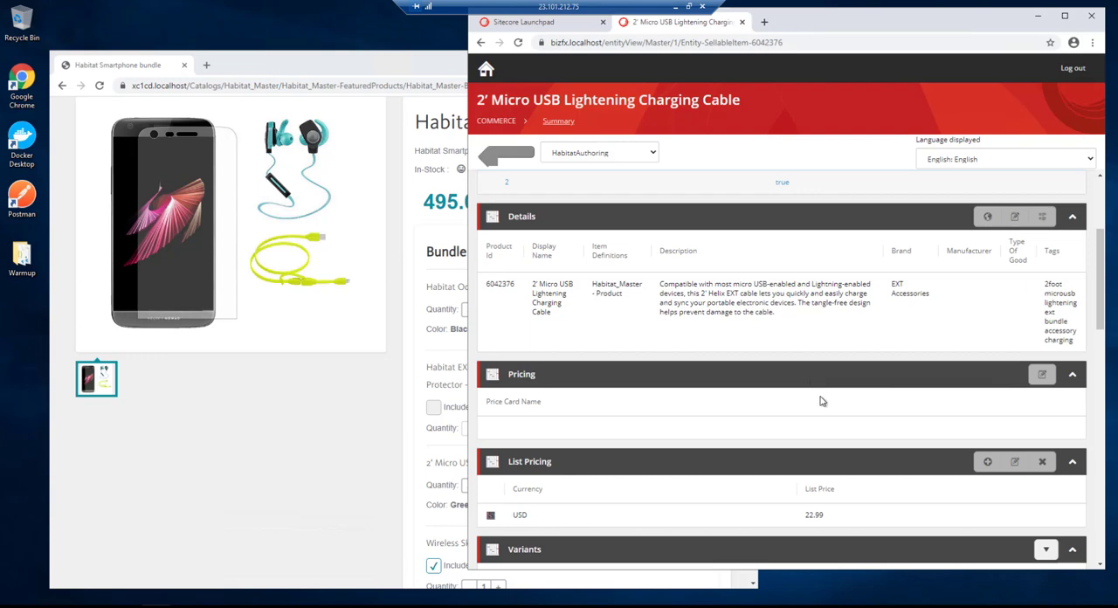
{"action": "scroll", "coordinate": [821, 397], "scroll_direction": "down", "scroll_amount": 4}
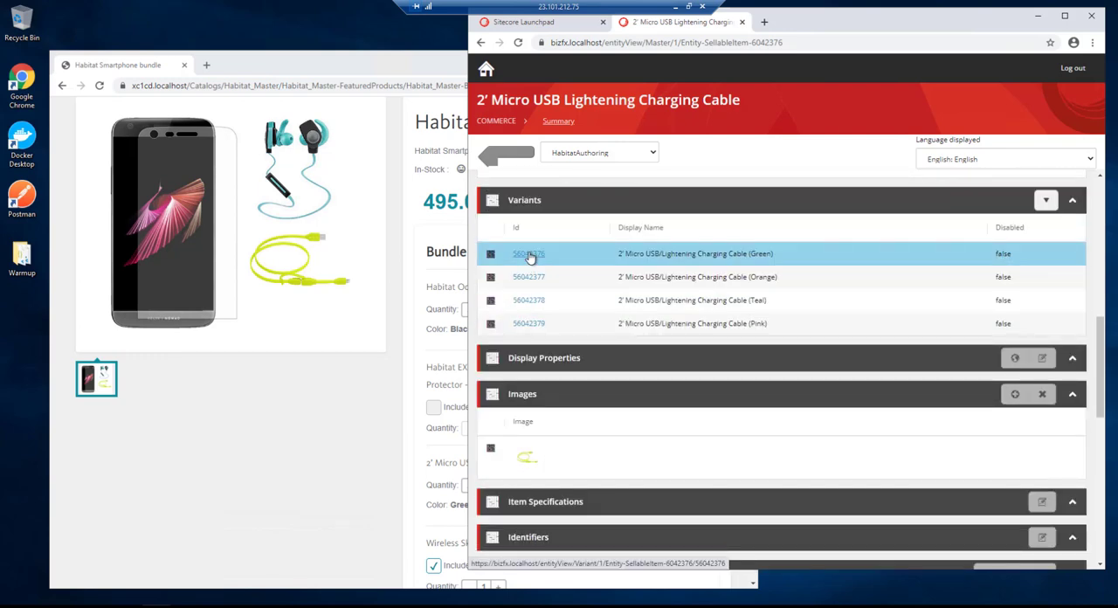
{"action": "left_click", "coordinate": [528, 254]}
- Set the Green cable variant's quantity in the Habitat_Inventory inventory set to 0
{"action": "scroll", "coordinate": [723, 366], "scroll_direction": "down", "scroll_amount": 5}
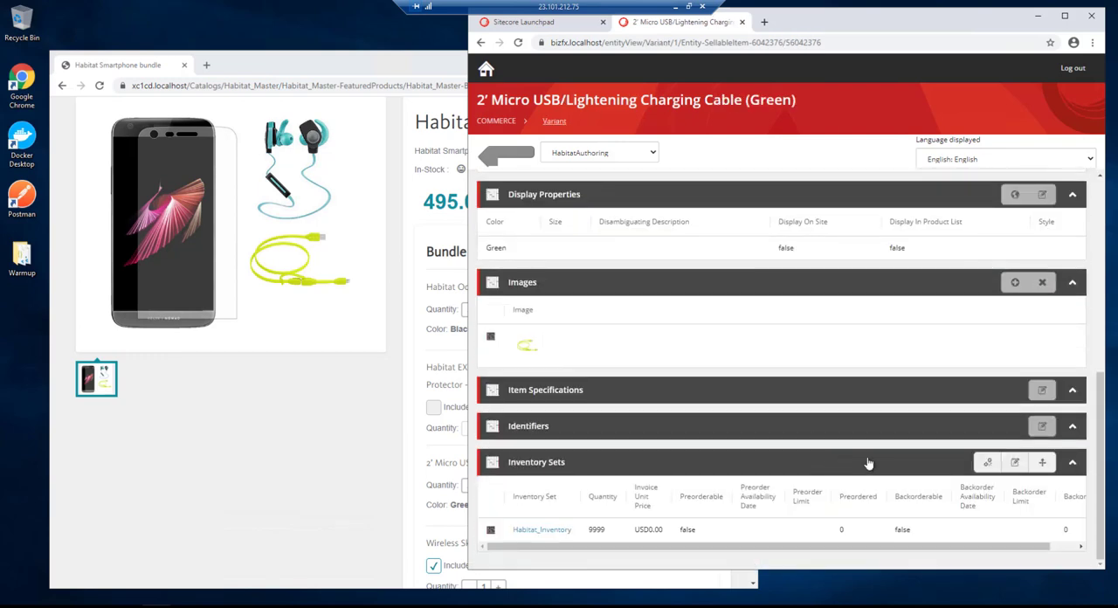
{"action": "left_click", "coordinate": [1015, 462]}
{"action": "double_click", "coordinate": [543, 171]}
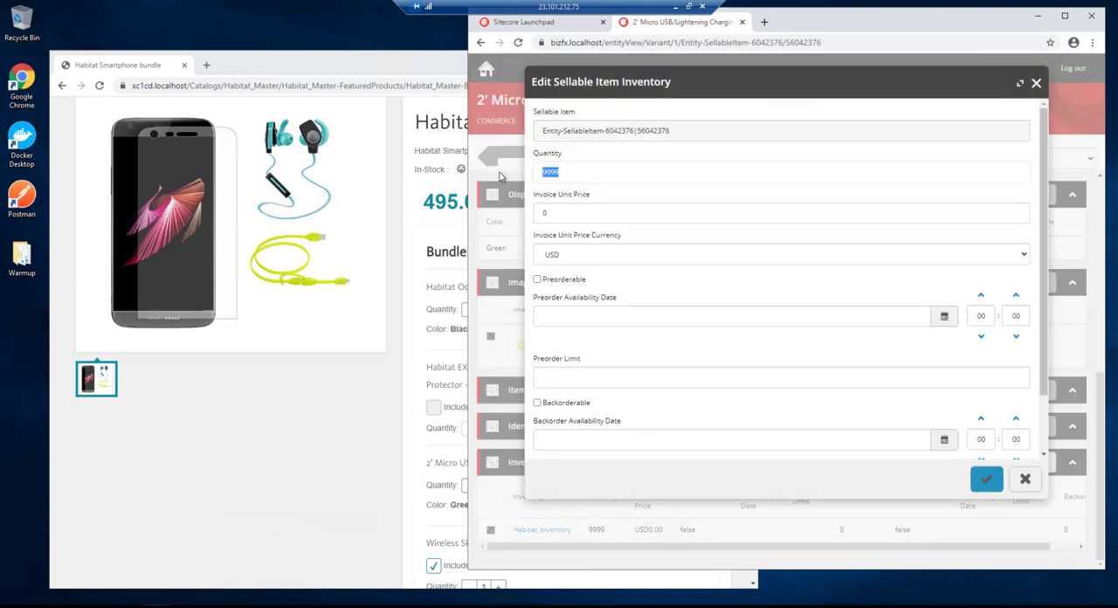
{"action": "type", "text": "0"}
{"action": "left_click", "coordinate": [985, 479]}
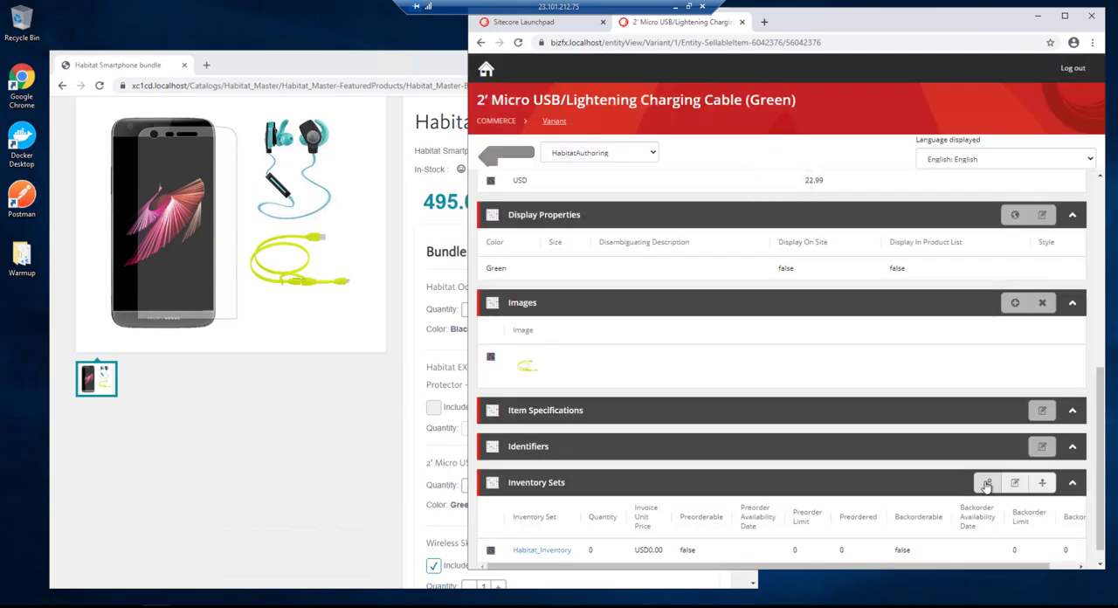
- Switch to the storefront and reload the bundle page to check the bundle's stock, price and cable options
{"action": "left_click", "coordinate": [221, 446]}
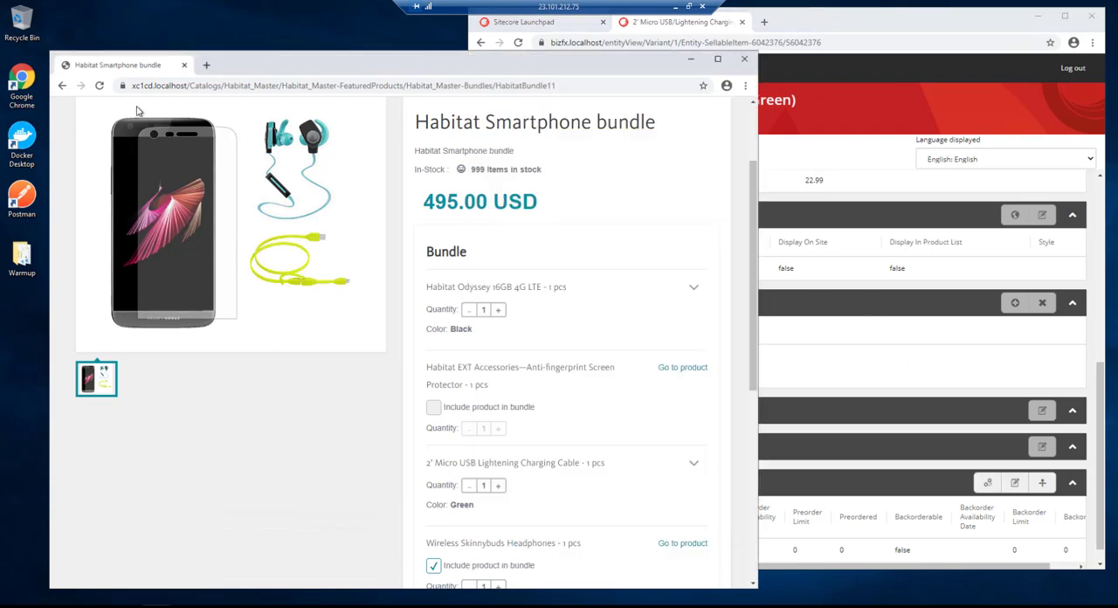
{"action": "left_click", "coordinate": [100, 85]}
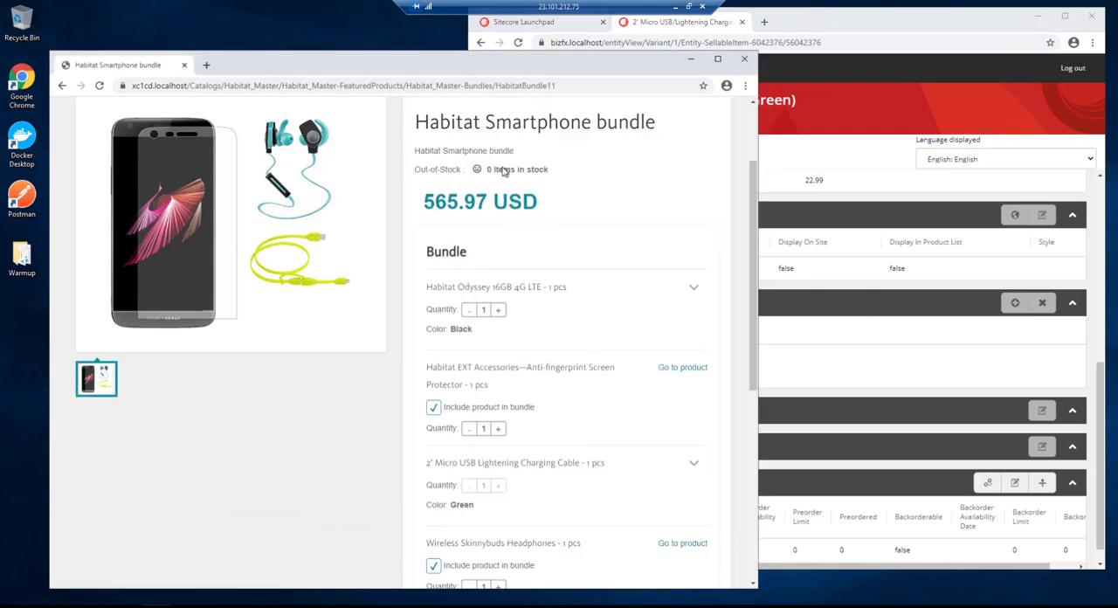
{"action": "scroll", "coordinate": [564, 280], "scroll_direction": "down", "scroll_amount": 4}
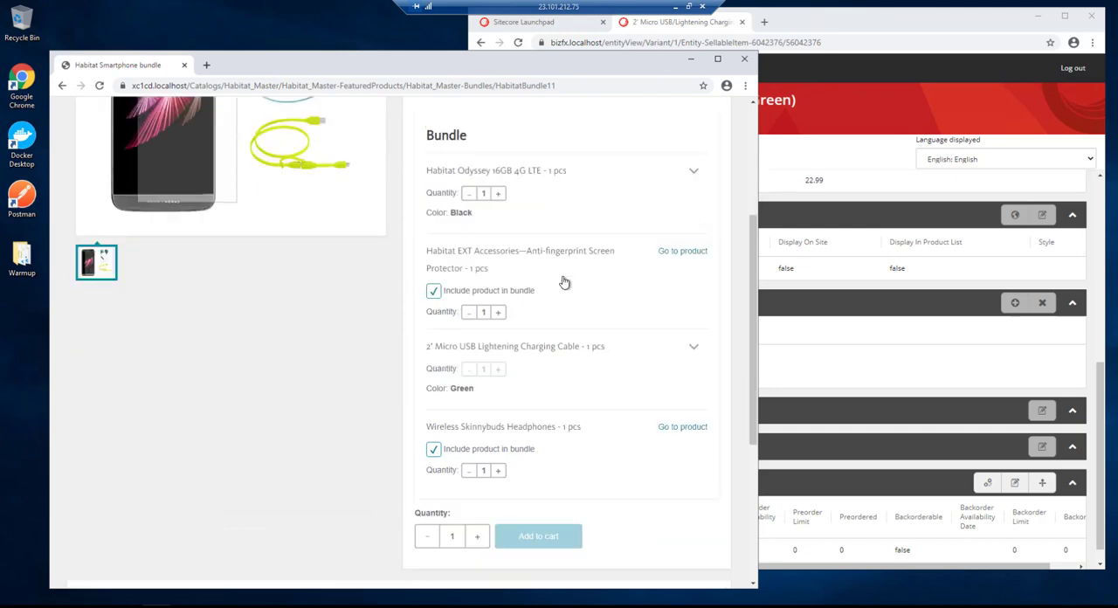
{"action": "scroll", "coordinate": [621, 323], "scroll_direction": "up", "scroll_amount": 5}
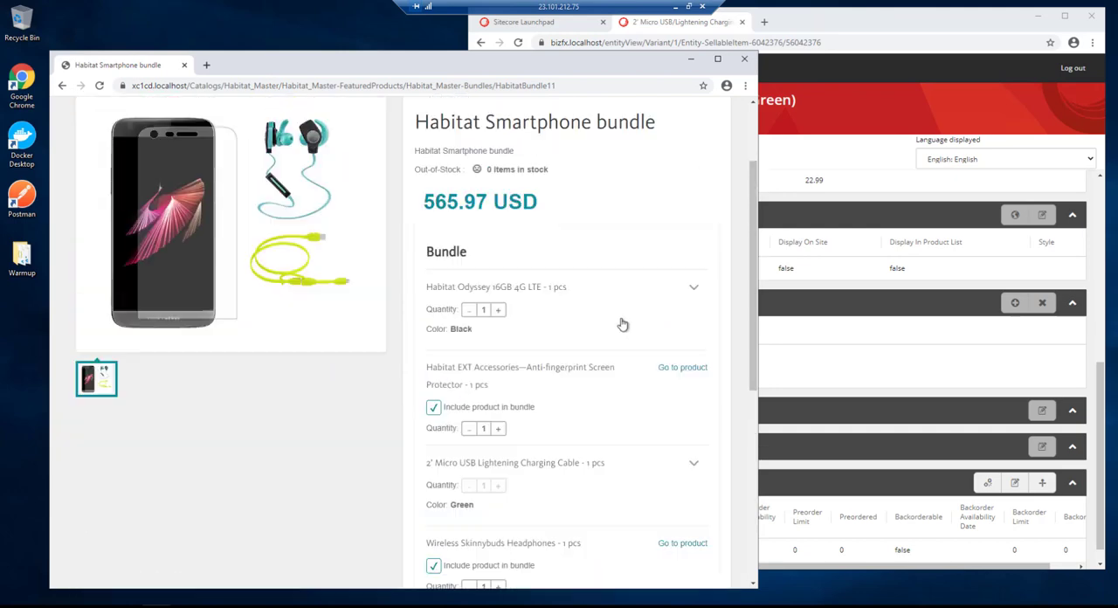
{"action": "scroll", "coordinate": [621, 323], "scroll_direction": "down", "scroll_amount": 1}
- Switch to Sitecore Commerce and set the Green cable variant's quantity in Habitat_Inventory to 999
{"action": "left_click", "coordinate": [908, 549]}
{"action": "left_click", "coordinate": [1017, 487]}
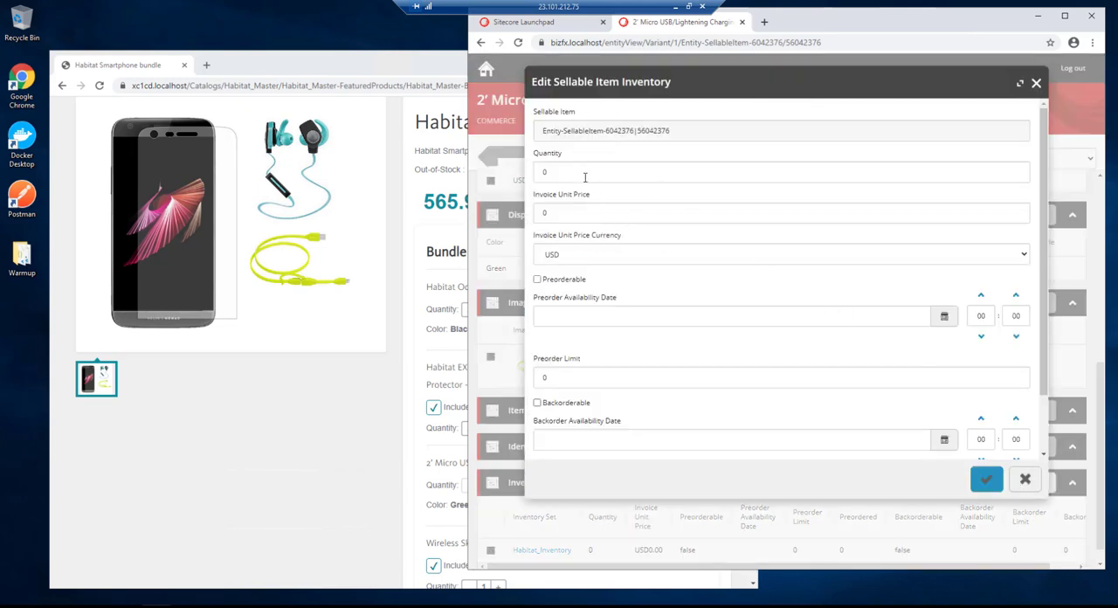
{"action": "left_click_drag", "start_coordinate": [578, 174], "coordinate": [528, 172]}
{"action": "type", "text": "999"}
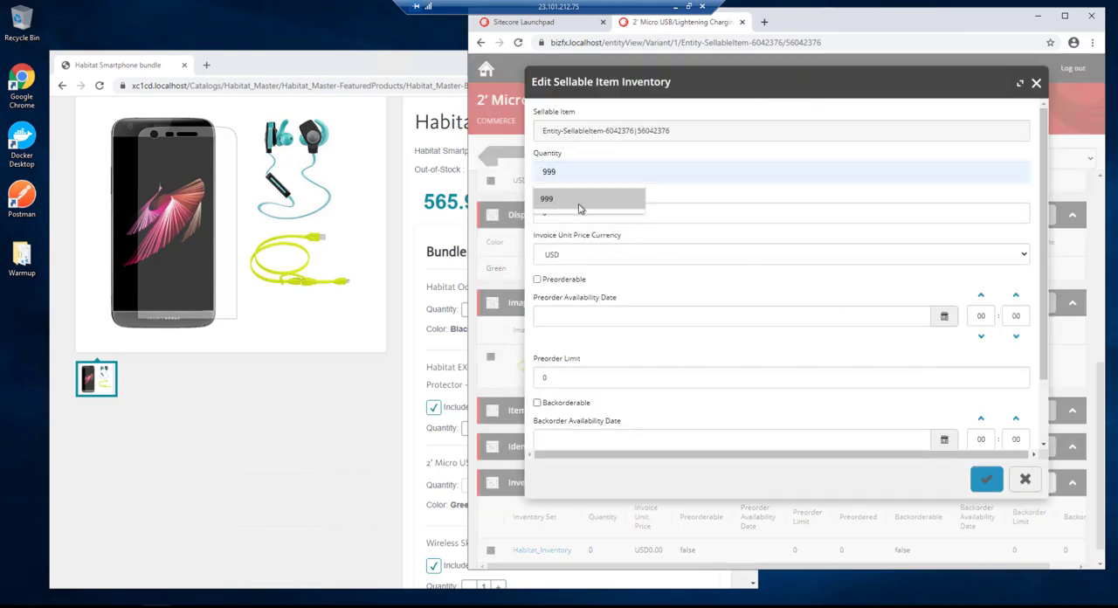
{"action": "left_click", "coordinate": [985, 482]}
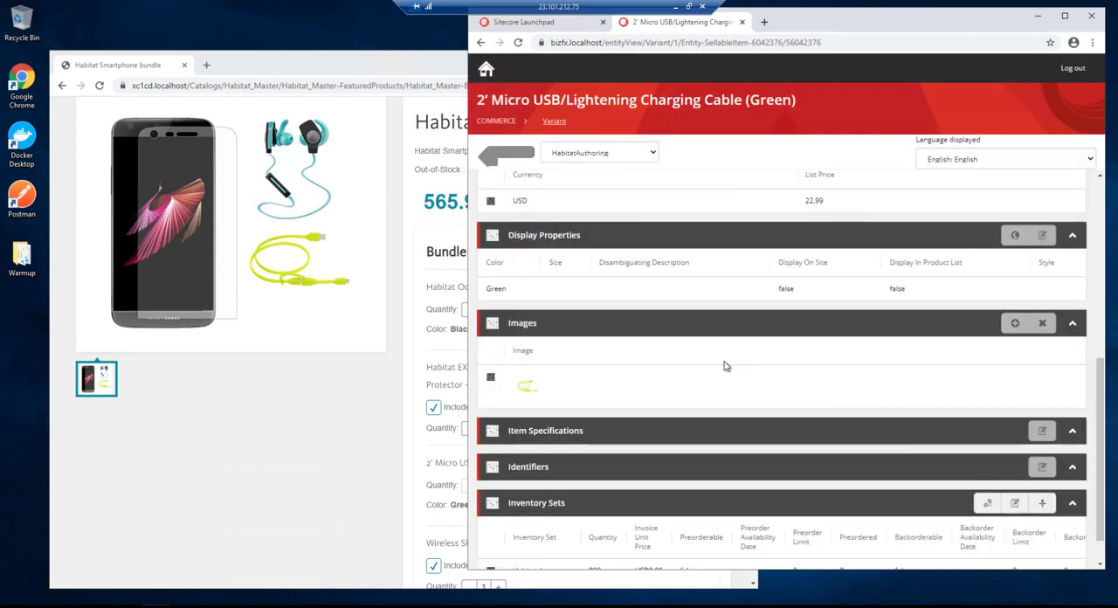
{"action": "scroll", "coordinate": [886, 404], "scroll_direction": "down", "scroll_amount": 1}
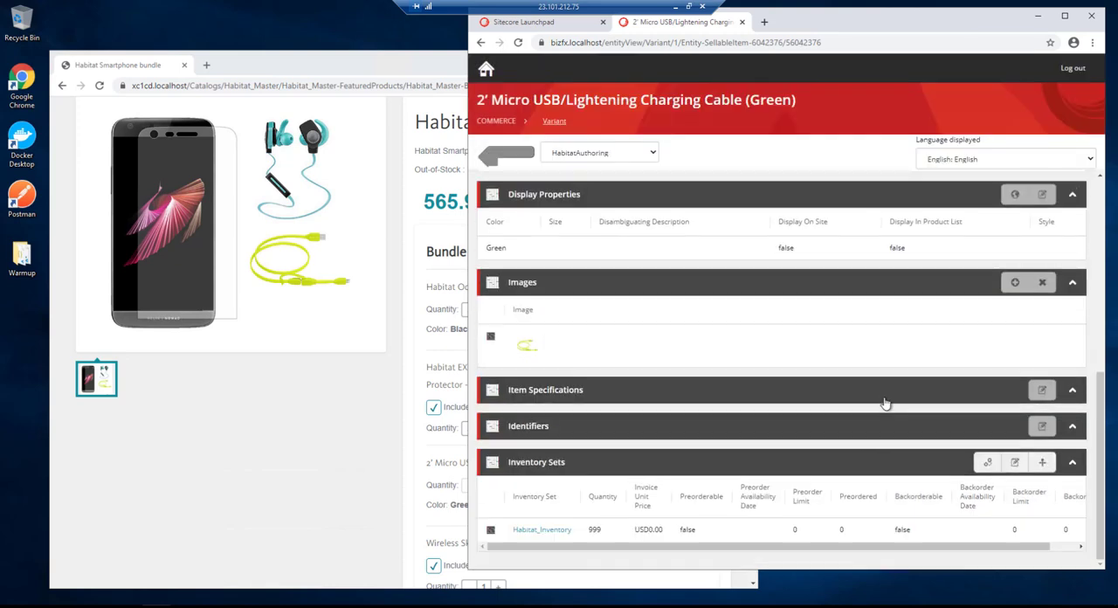
- Return to the bundle and reopen the Green variant of its 2' Micro USB Lightening Charging Cable at its inventory sets
{"action": "left_click", "coordinate": [487, 166]}
{"action": "left_click", "coordinate": [489, 157]}
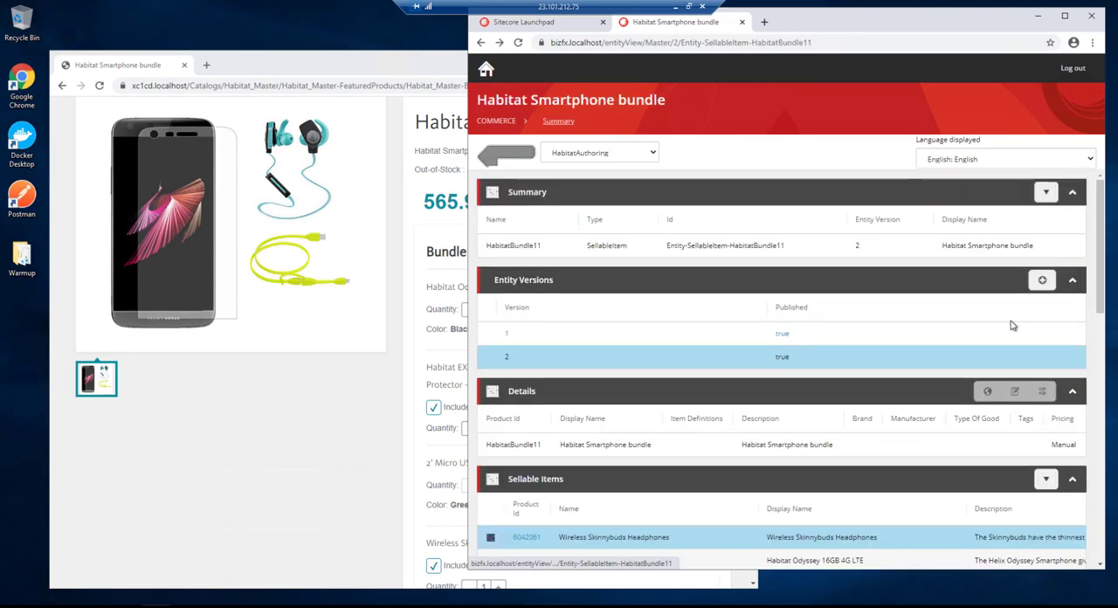
{"action": "scroll", "coordinate": [823, 368], "scroll_direction": "down", "scroll_amount": 2}
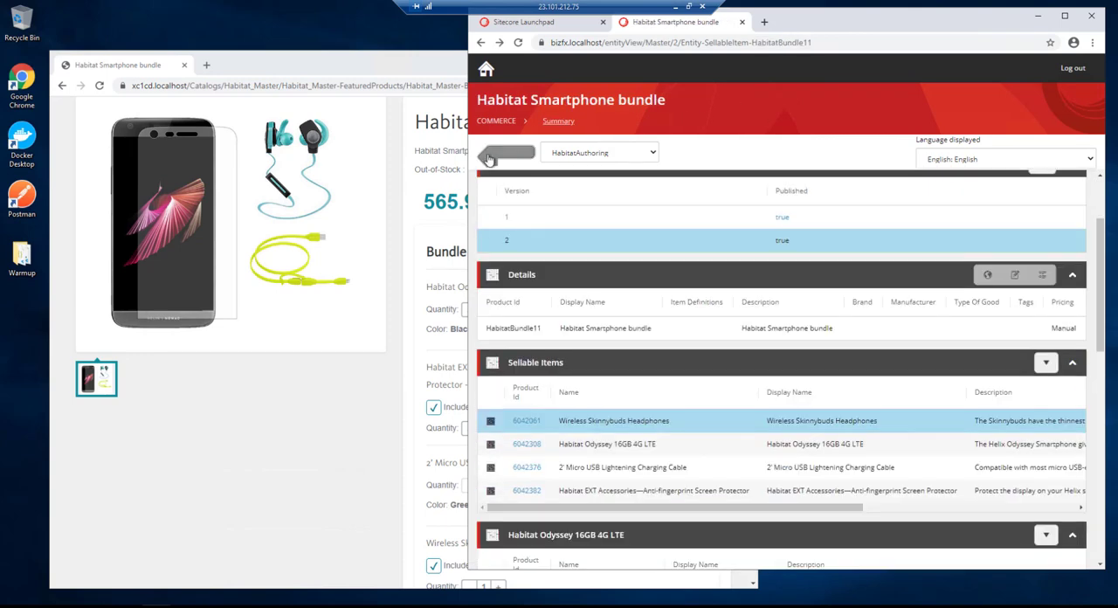
{"action": "left_click", "coordinate": [527, 471]}
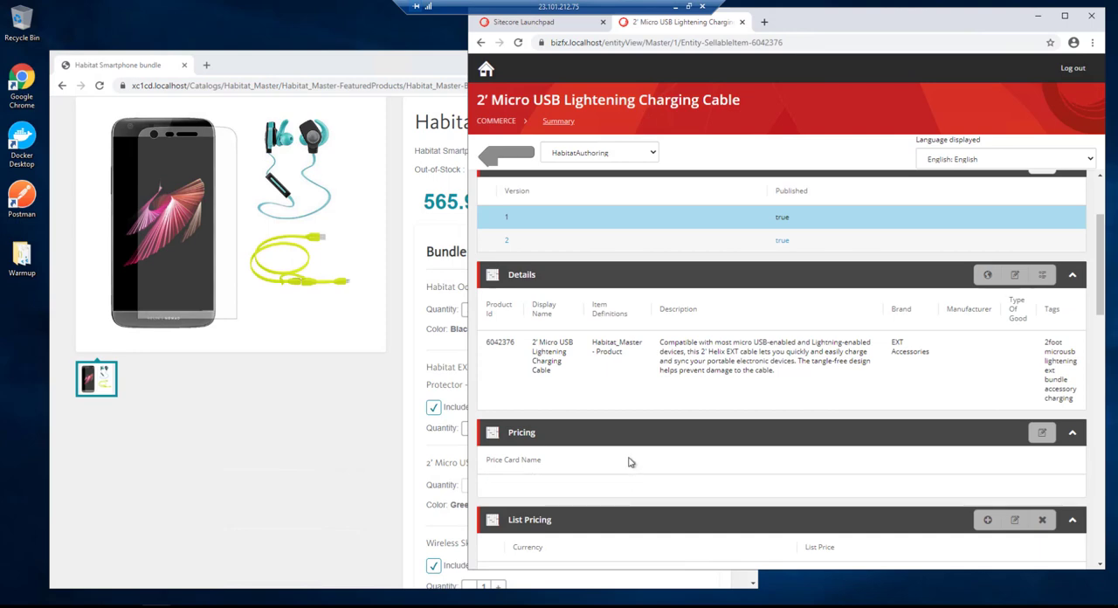
{"action": "scroll", "coordinate": [618, 405], "scroll_direction": "down", "scroll_amount": 3}
{"action": "left_click", "coordinate": [529, 374]}
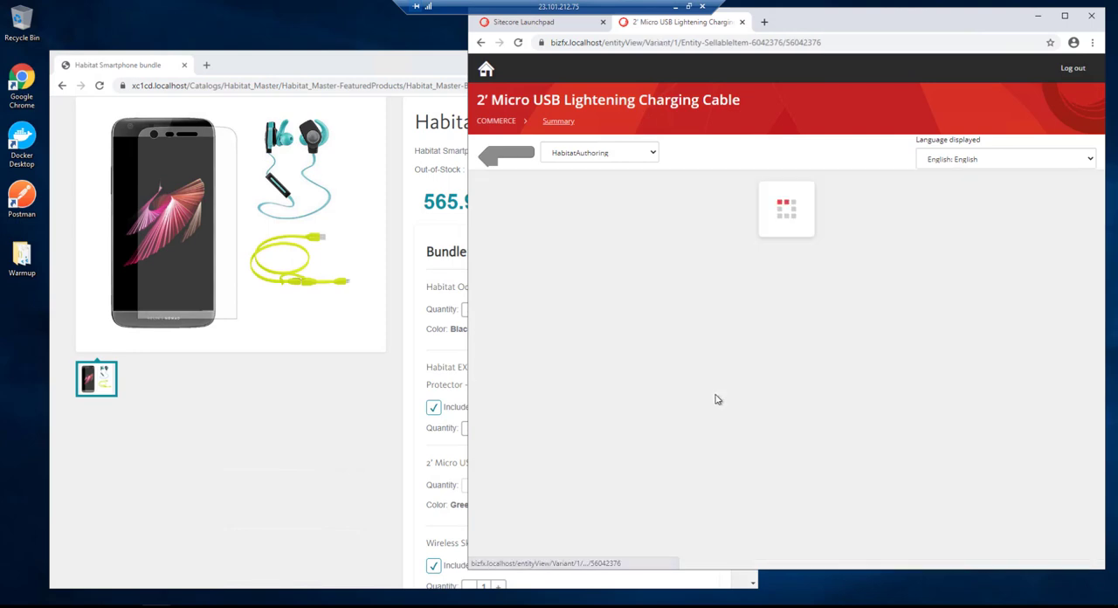
{"action": "scroll", "coordinate": [841, 360], "scroll_direction": "down", "scroll_amount": 2}
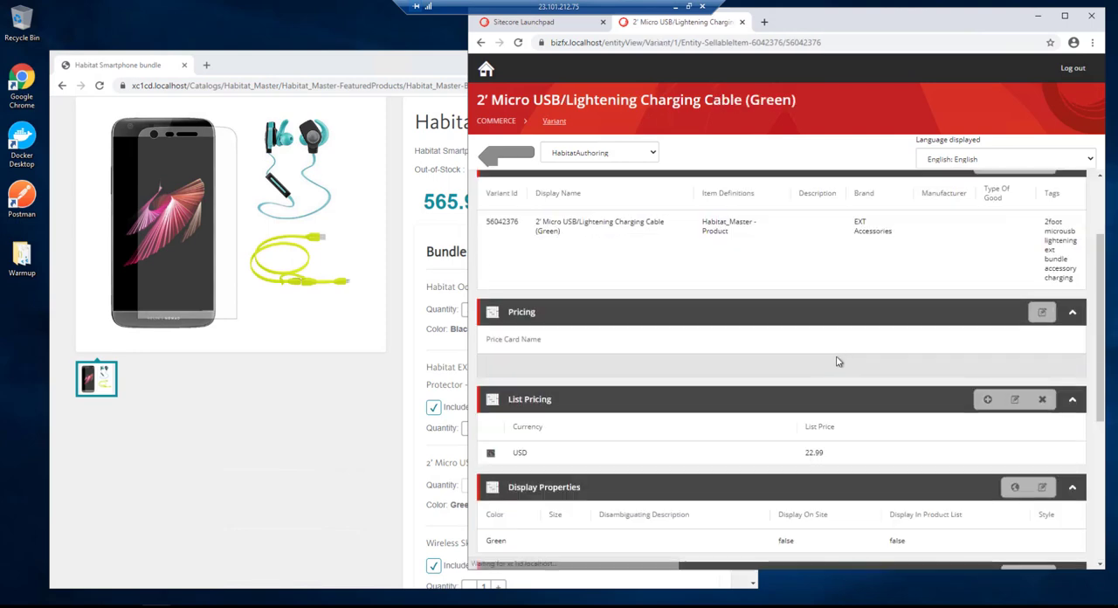
{"action": "scroll", "coordinate": [669, 414], "scroll_direction": "down", "scroll_amount": 5}
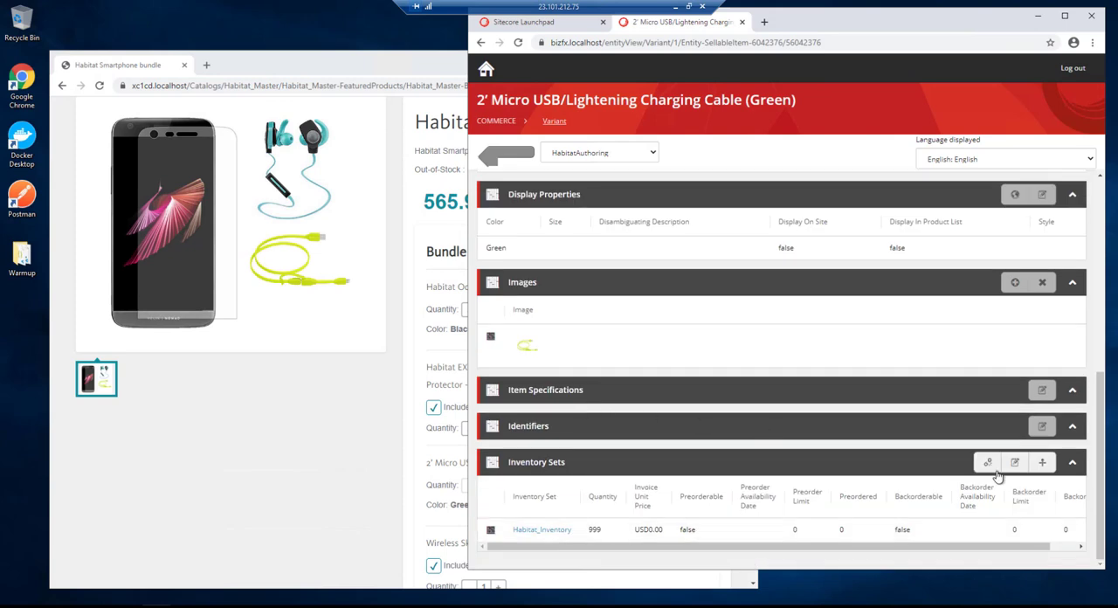
- Make the Green variant's Habitat_Inventory entry preorderable with availability date 9/30/20, quantity 10 and preorder limit 10
{"action": "left_click", "coordinate": [1013, 462]}
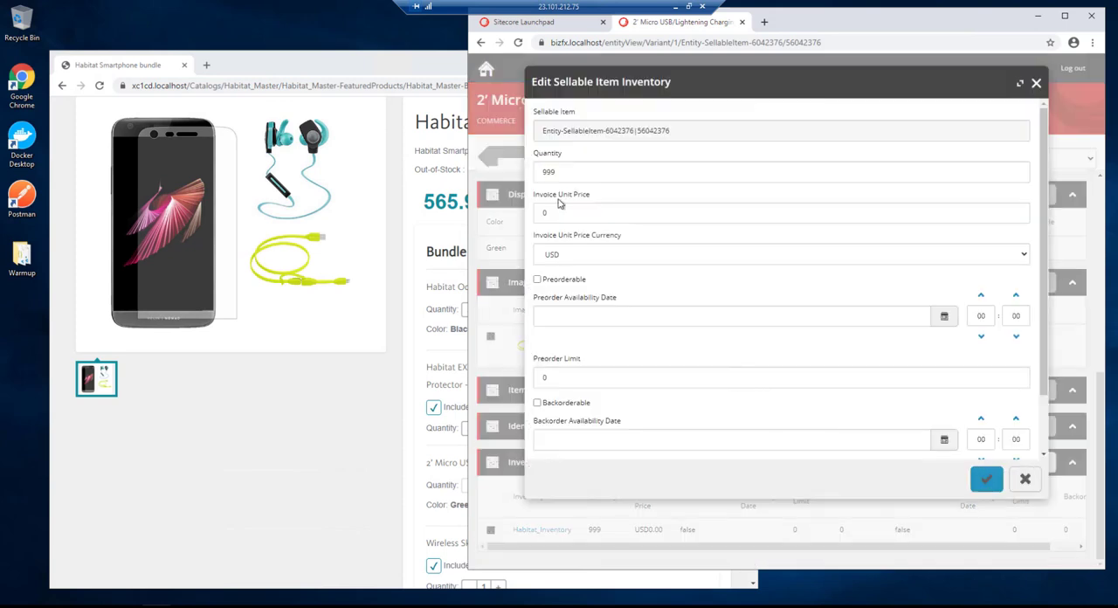
{"action": "left_click_drag", "start_coordinate": [575, 172], "coordinate": [514, 180]}
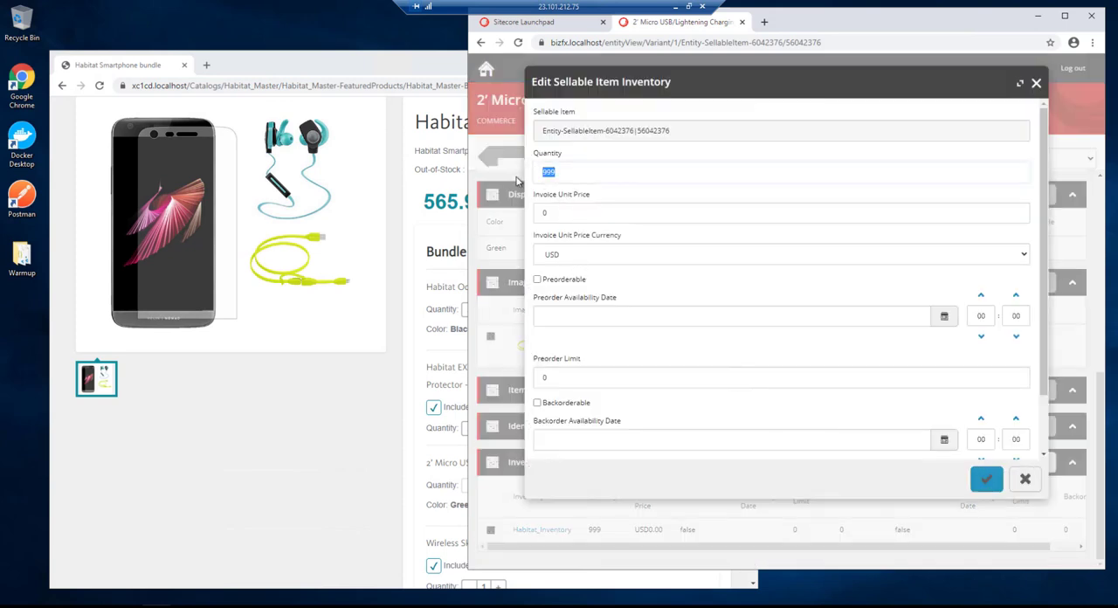
{"action": "left_click", "coordinate": [537, 279]}
{"action": "left_click", "coordinate": [576, 316]}
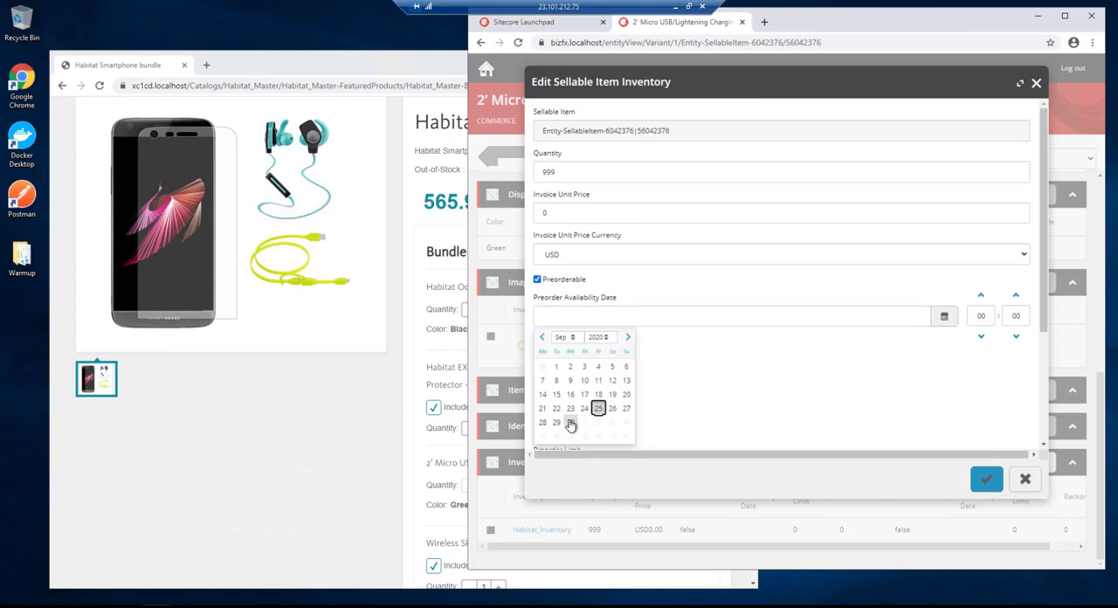
{"action": "left_click", "coordinate": [570, 423]}
{"action": "left_click_drag", "start_coordinate": [578, 173], "coordinate": [528, 178]}
{"action": "type", "text": "10"}
{"action": "left_click", "coordinate": [556, 377]}
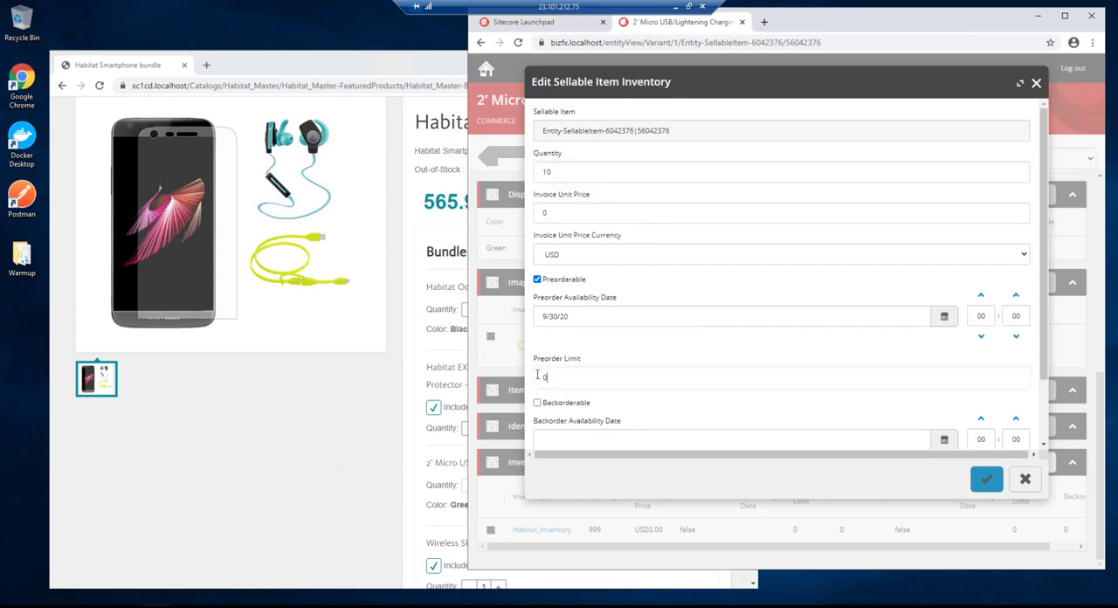
{"action": "type", "text": "10"}
{"action": "left_click", "coordinate": [986, 479]}
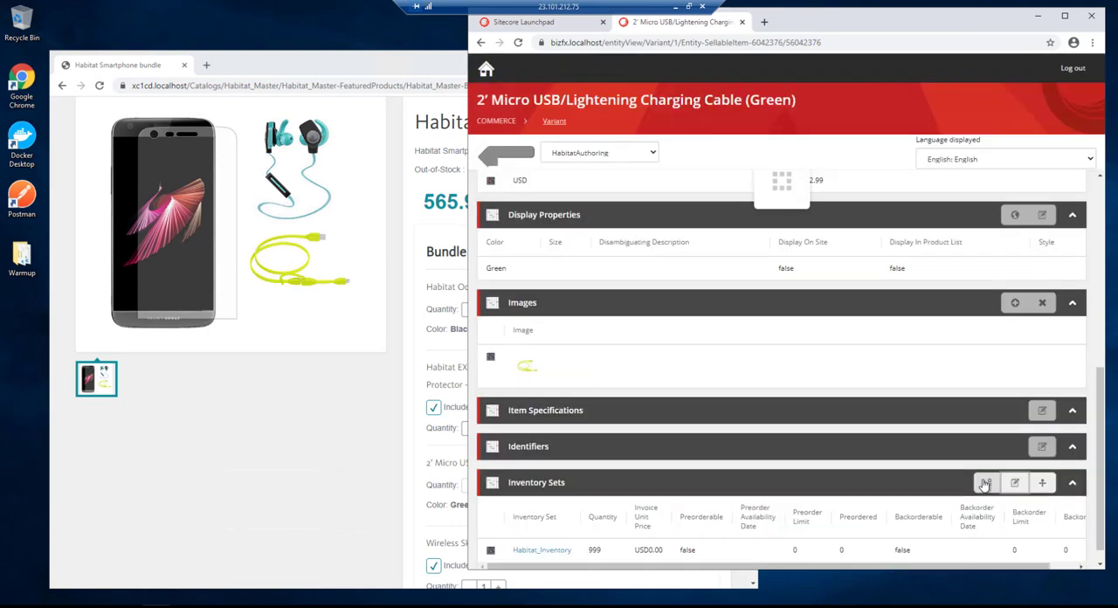
- Switch to the storefront and reload the bundle page to check its preorder availability
{"action": "left_click", "coordinate": [376, 422]}
{"action": "left_click", "coordinate": [101, 86]}
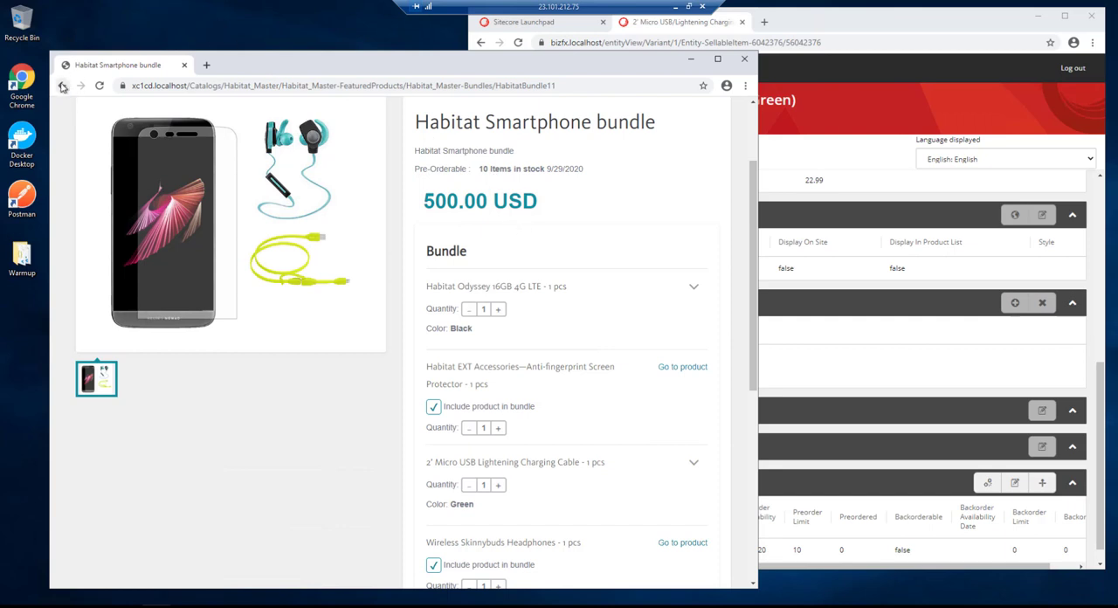
- Switch to Sitecore Commerce, turn off Preorderable for the Green cable variant and set its Habitat_Inventory quantity to 999
{"action": "left_click_drag", "start_coordinate": [1103, 386], "coordinate": [1102, 410]}
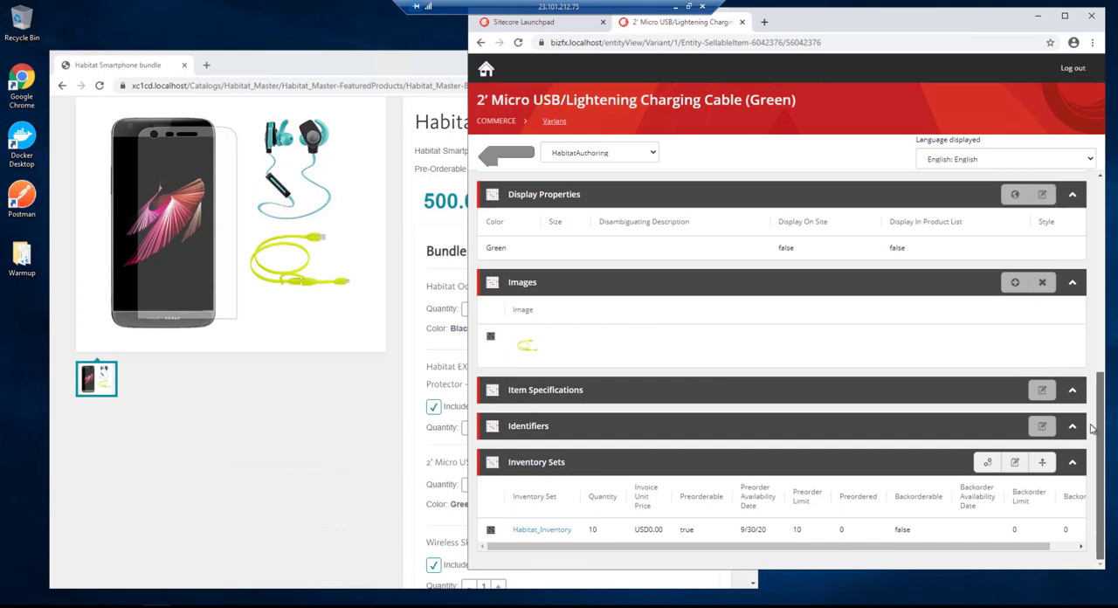
{"action": "left_click", "coordinate": [1014, 461]}
{"action": "left_click", "coordinate": [537, 280]}
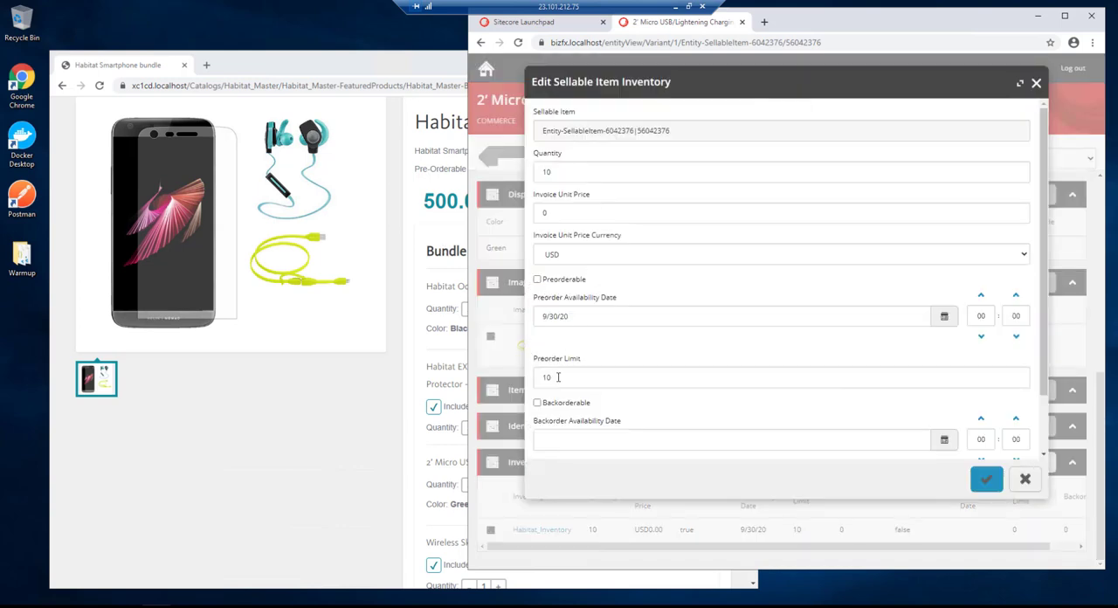
{"action": "double_click", "coordinate": [556, 178]}
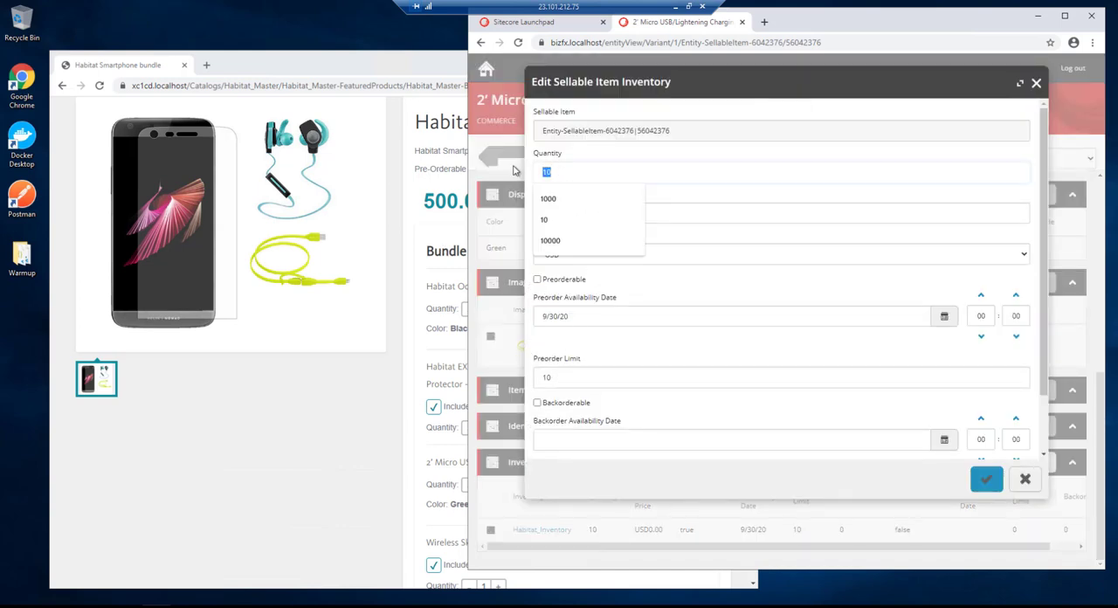
{"action": "type", "text": "999"}
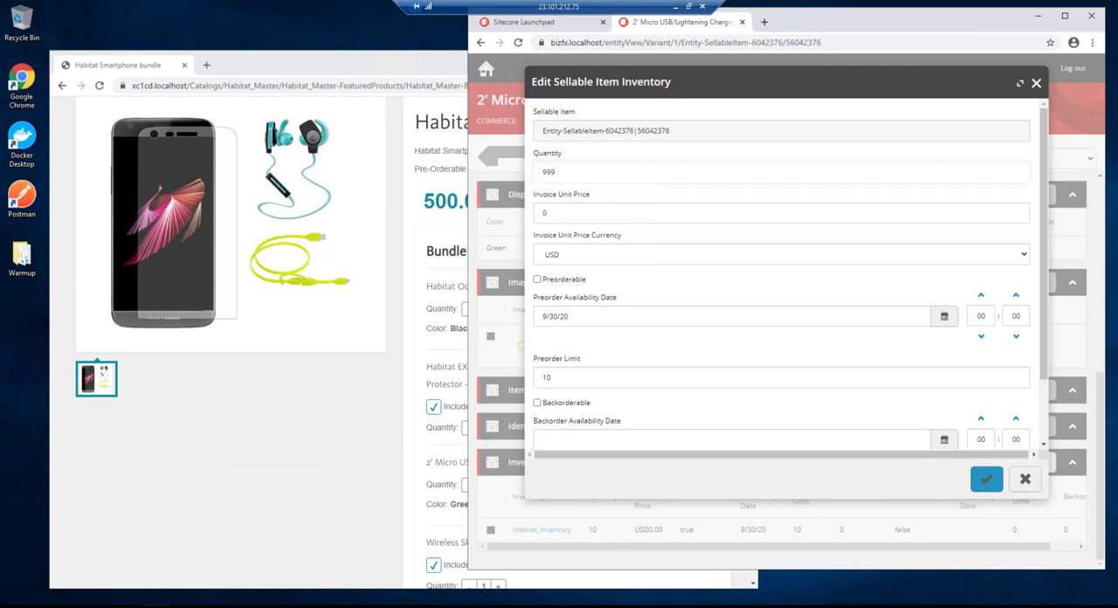
{"action": "left_click", "coordinate": [988, 483]}
- Switch to the storefront, refresh the bundle page and add one Habitat Smartphone bundle to the cart
{"action": "left_click", "coordinate": [393, 463]}
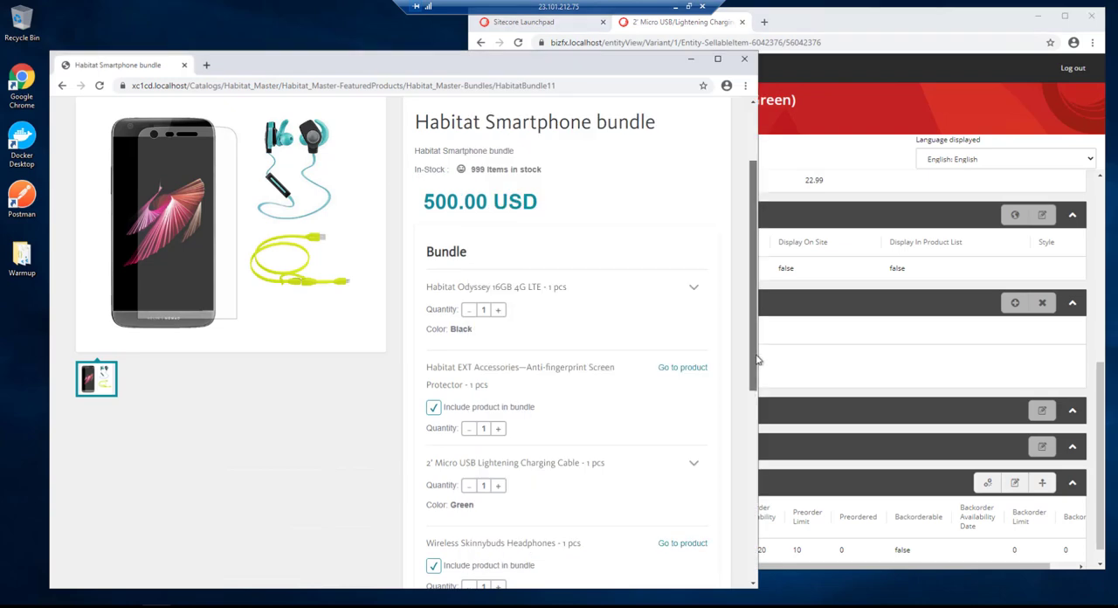
{"action": "scroll", "coordinate": [758, 354], "scroll_direction": "down", "scroll_amount": 4}
{"action": "left_click", "coordinate": [550, 341]}
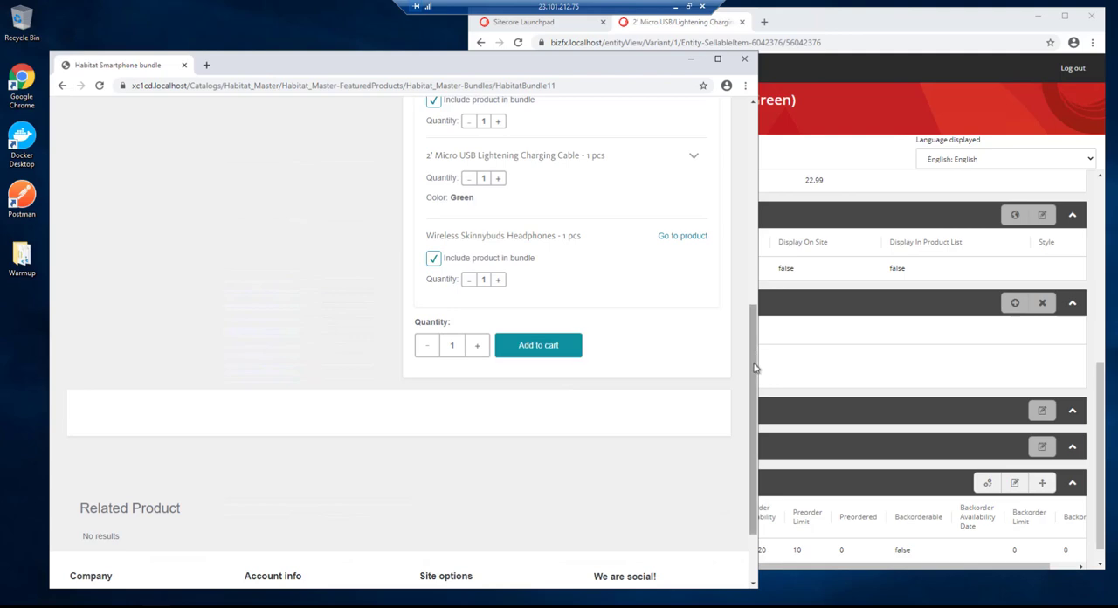
- Open the shopping cart and review the bundle's price, its component items and the order summary
{"action": "scroll", "coordinate": [755, 367], "scroll_direction": "up", "scroll_amount": 5}
{"action": "left_click", "coordinate": [679, 124]}
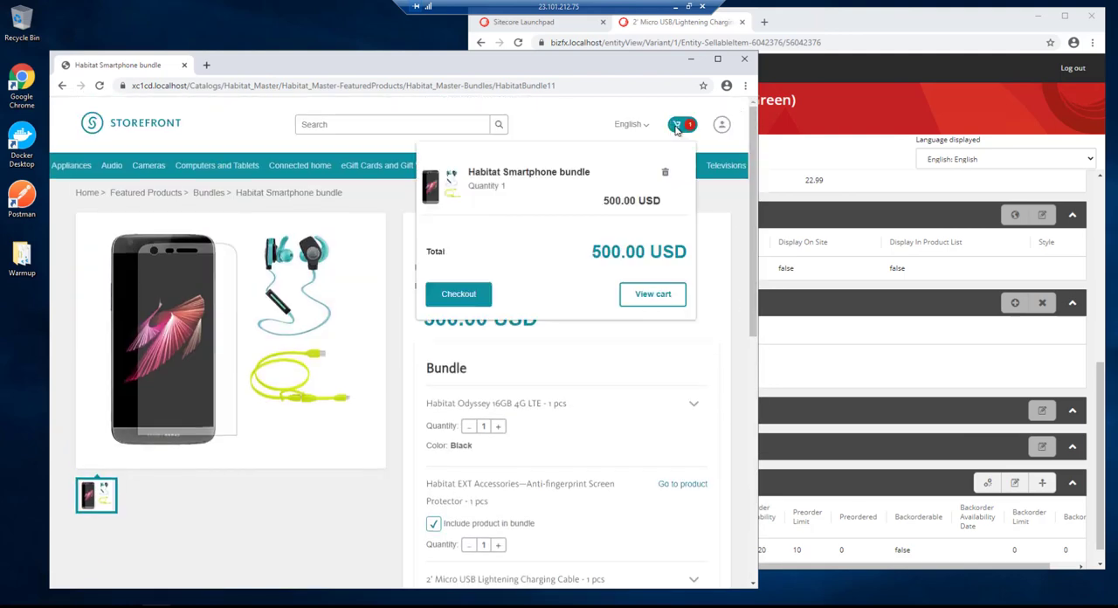
{"action": "left_click", "coordinate": [644, 294]}
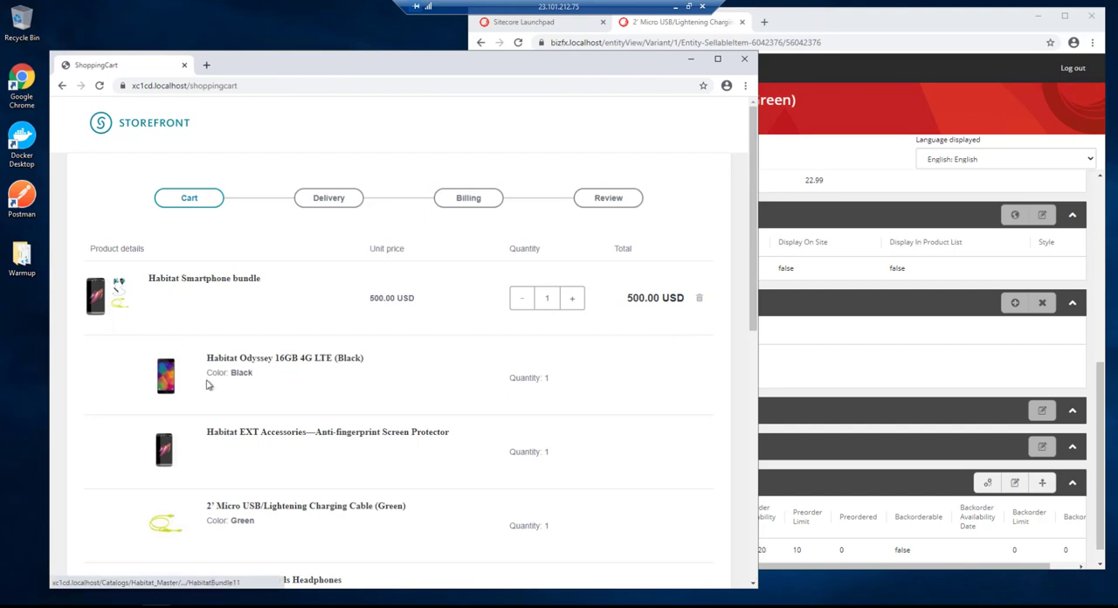
{"action": "scroll", "coordinate": [337, 353], "scroll_direction": "down", "scroll_amount": 2}
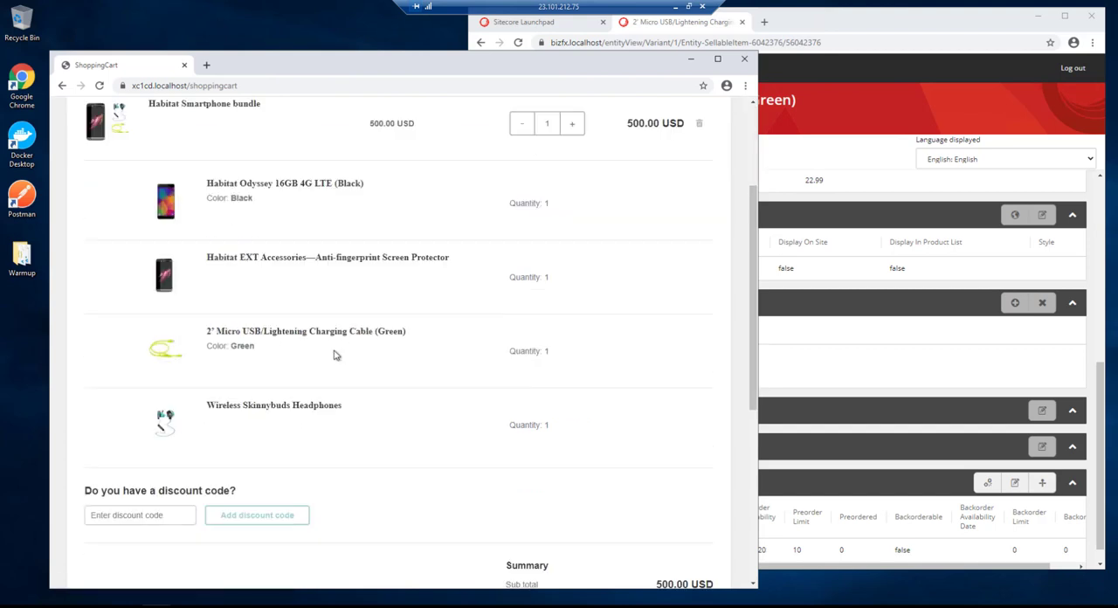
{"action": "scroll", "coordinate": [340, 351], "scroll_direction": "up", "scroll_amount": 1}
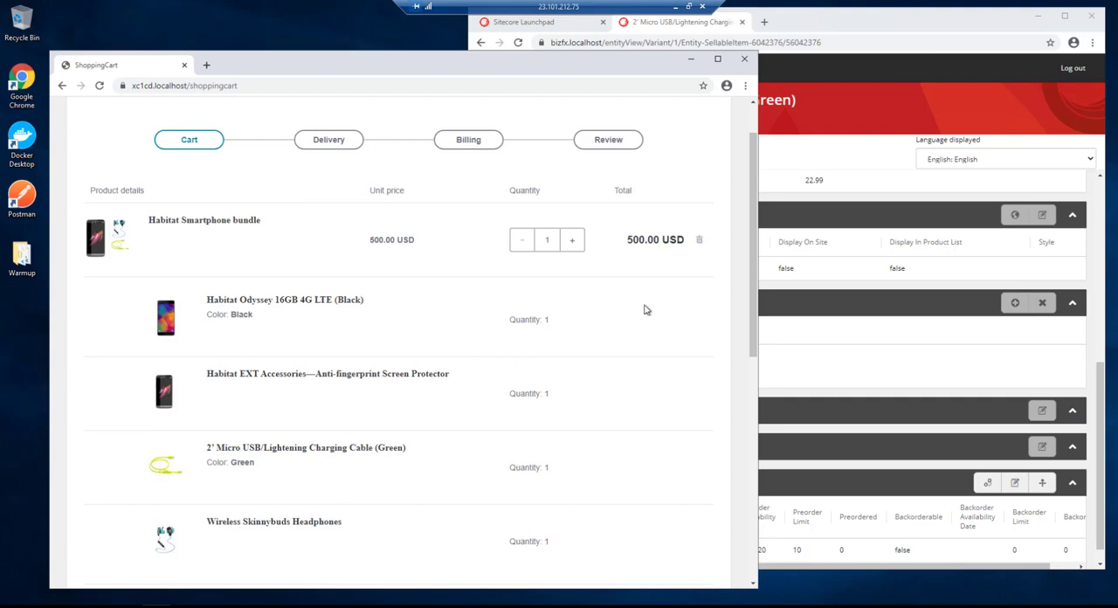
{"action": "scroll", "coordinate": [645, 309], "scroll_direction": "down", "scroll_amount": 5}
{"action": "scroll", "coordinate": [655, 310], "scroll_direction": "up", "scroll_amount": 1}
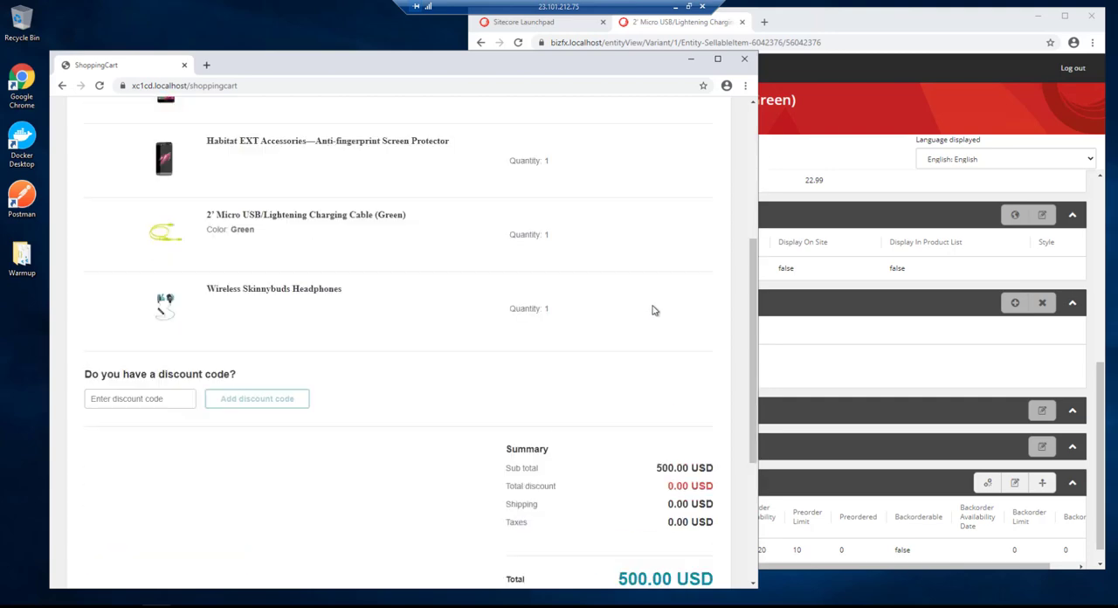
{"action": "scroll", "coordinate": [655, 310], "scroll_direction": "up", "scroll_amount": 5}
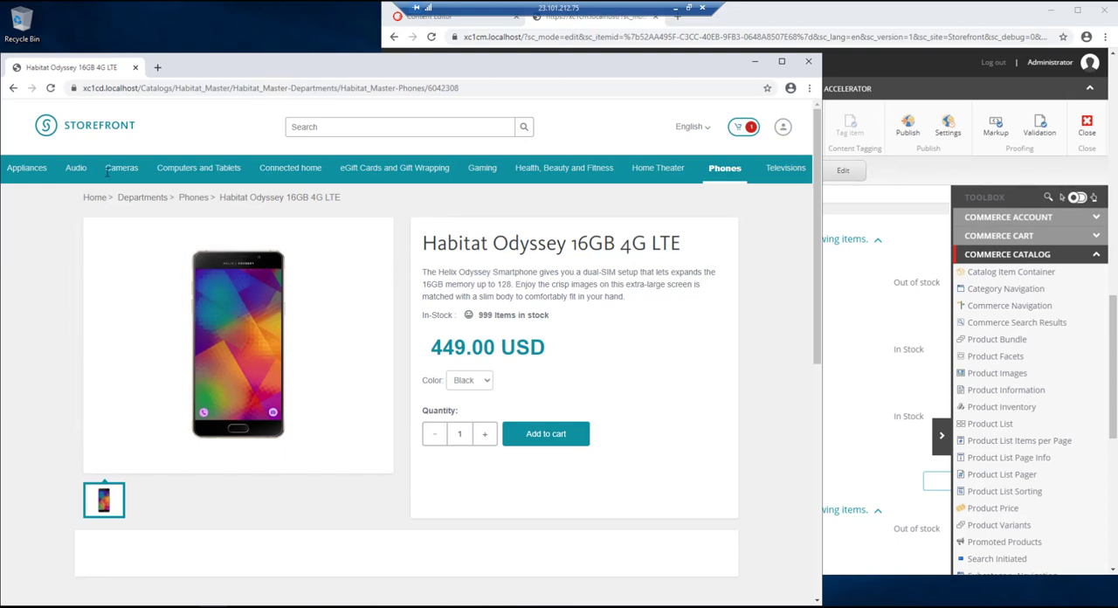
- Reload the Habitat Odyssey 16GB 4G LTE storefront page and examine its Related Product section
{"action": "left_click", "coordinate": [50, 88]}
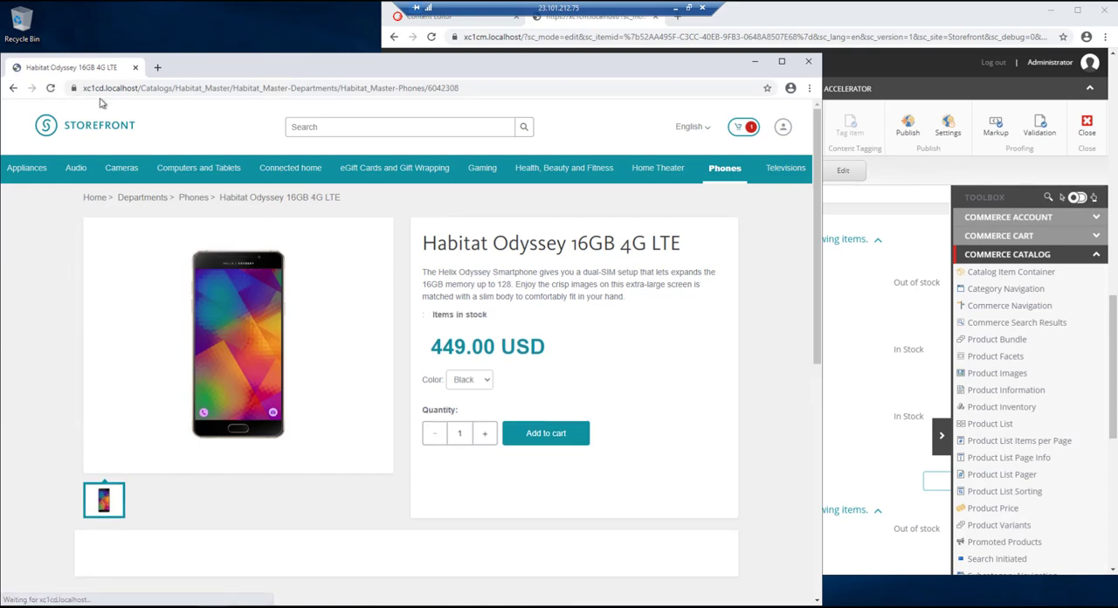
{"action": "scroll", "coordinate": [694, 240], "scroll_direction": "down", "scroll_amount": 3}
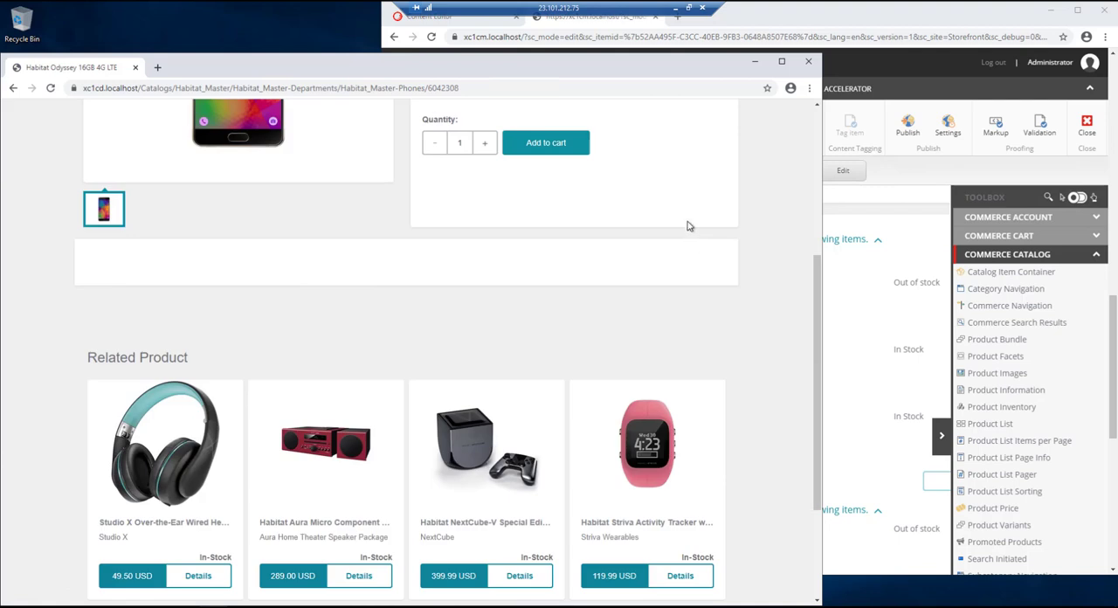
{"action": "scroll", "coordinate": [211, 372], "scroll_direction": "down", "scroll_amount": 2}
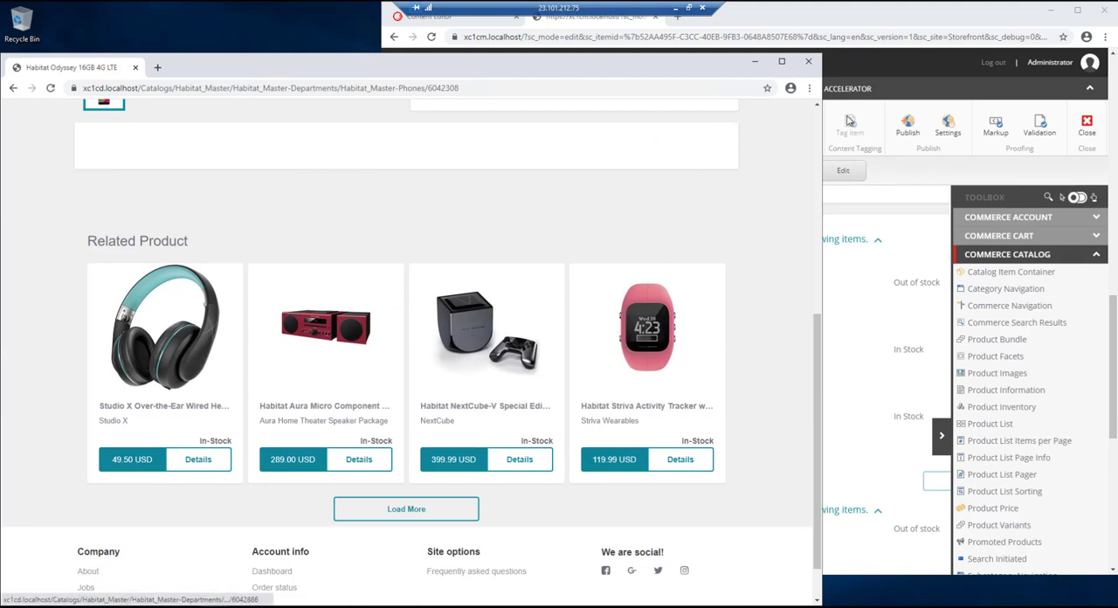
- Switch to the Sitecore authoring site, return to the Launchpad and open the Content Editor
{"action": "left_click", "coordinate": [434, 19]}
{"action": "left_click", "coordinate": [402, 63]}
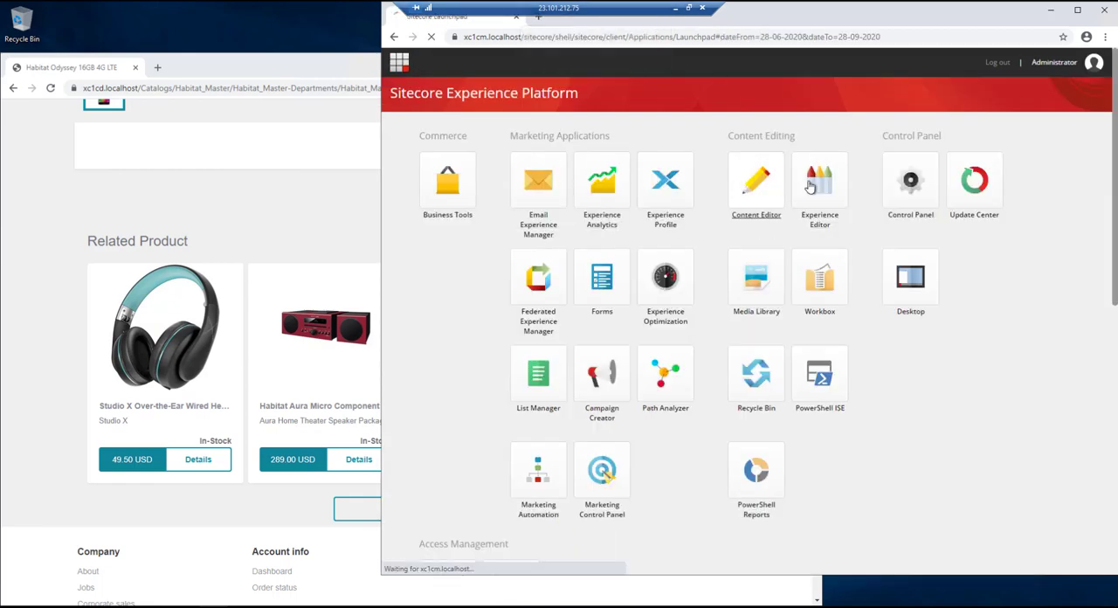
{"action": "left_click", "coordinate": [768, 183]}
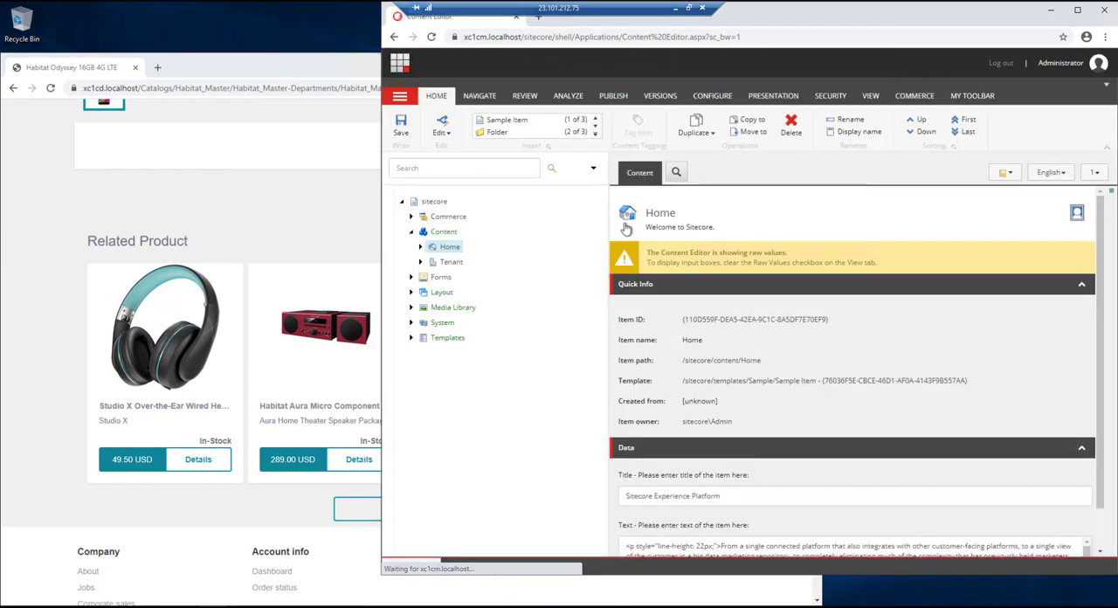
- Select the Default Main Product Page Content item under Tenant/Storefront/Presentation/Partial Designs in the content tree
{"action": "left_click", "coordinate": [420, 263]}
{"action": "left_click", "coordinate": [429, 277]}
{"action": "left_click", "coordinate": [440, 368]}
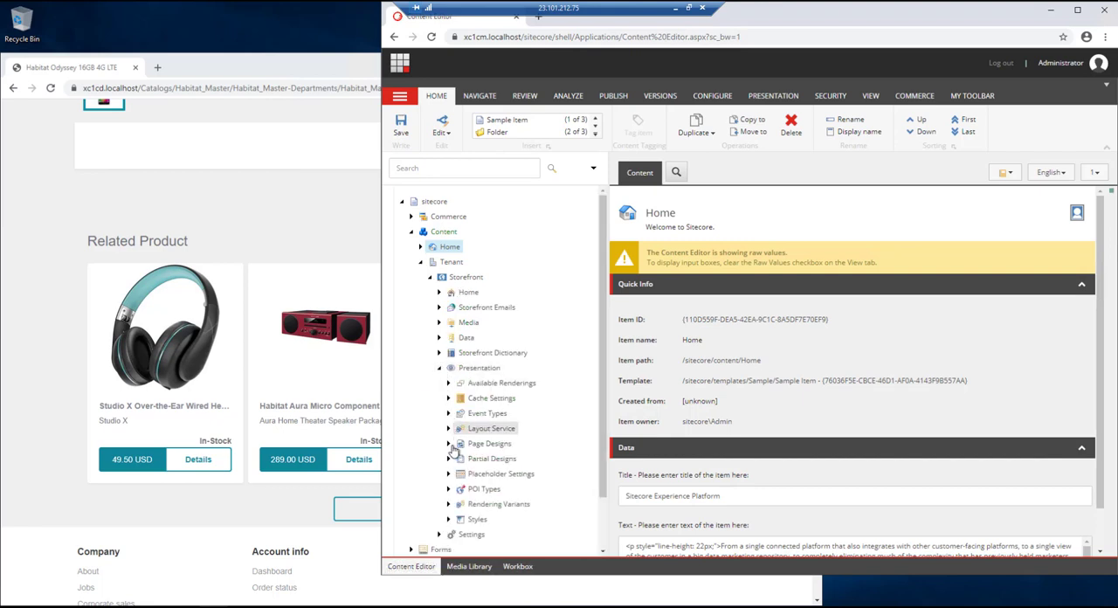
{"action": "left_click", "coordinate": [448, 459]}
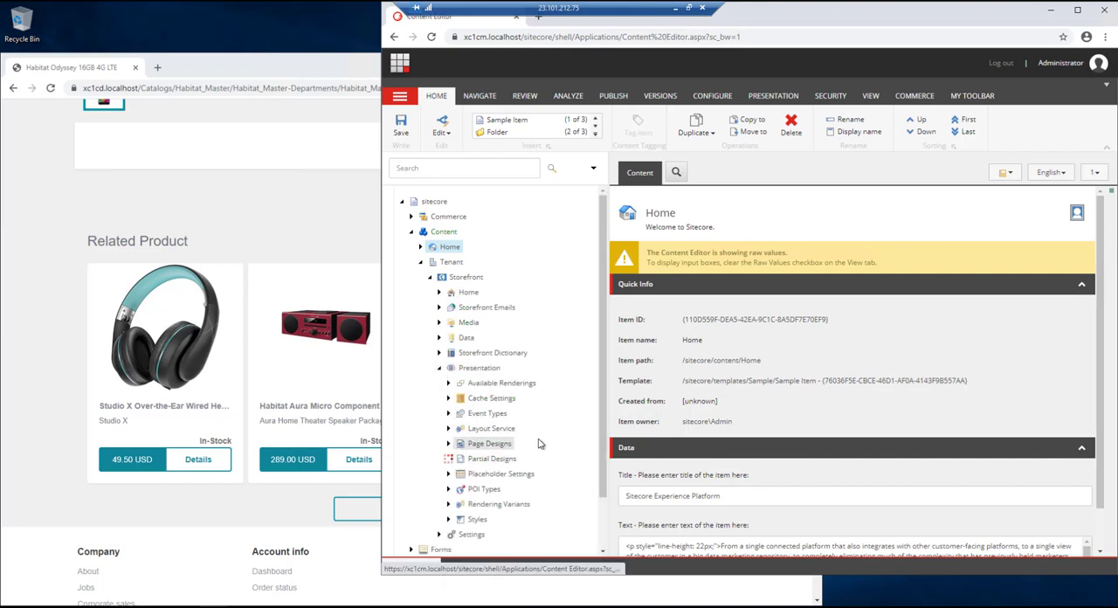
{"action": "scroll", "coordinate": [539, 443], "scroll_direction": "down", "scroll_amount": 3}
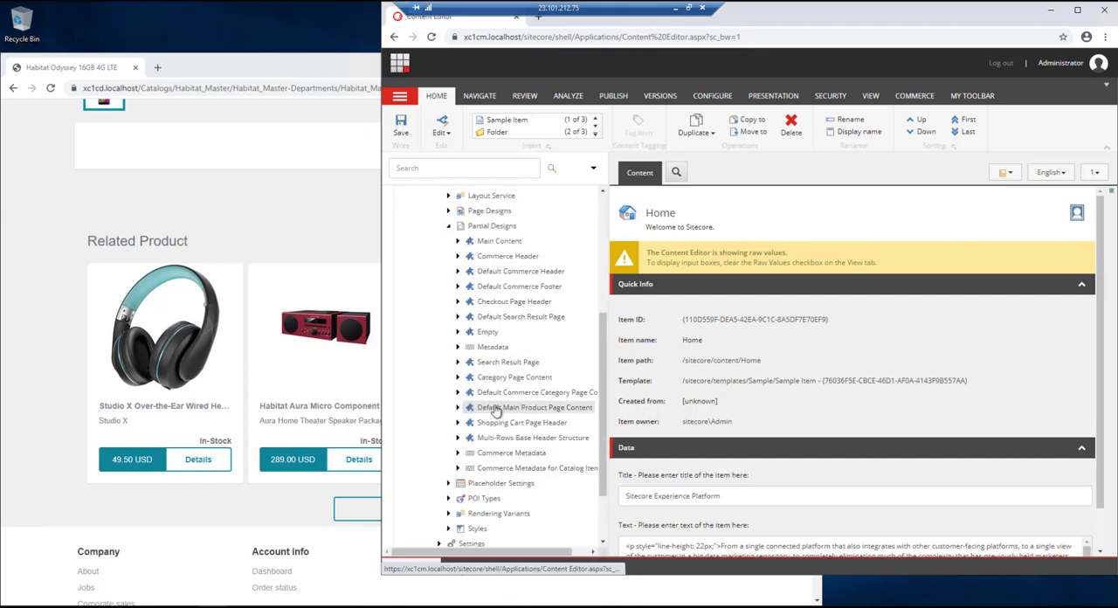
{"action": "left_click", "coordinate": [522, 408]}
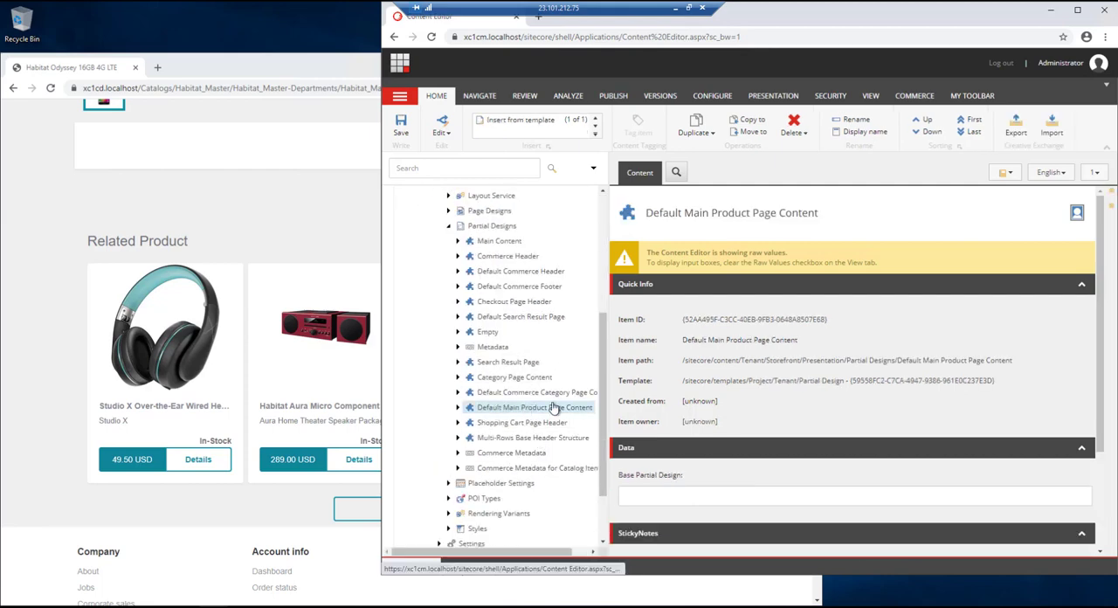
- Open the Default Main Product Page Content partial design in the Experience Editor and examine its Bundle section
{"action": "right_click", "coordinate": [507, 414]}
{"action": "left_click", "coordinate": [560, 500]}
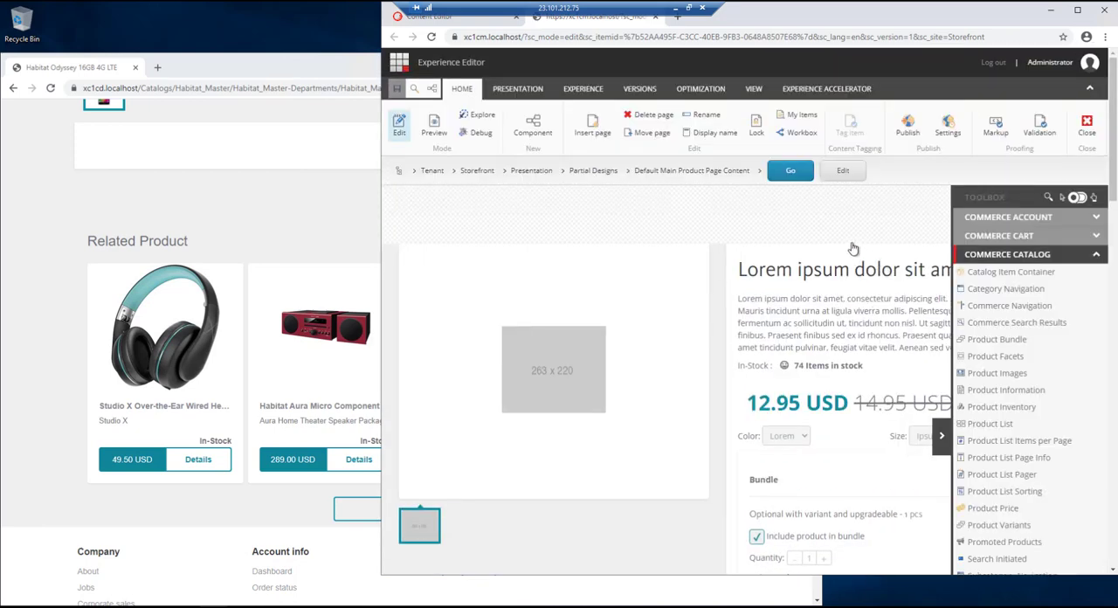
{"action": "scroll", "coordinate": [758, 284], "scroll_direction": "down", "scroll_amount": 5}
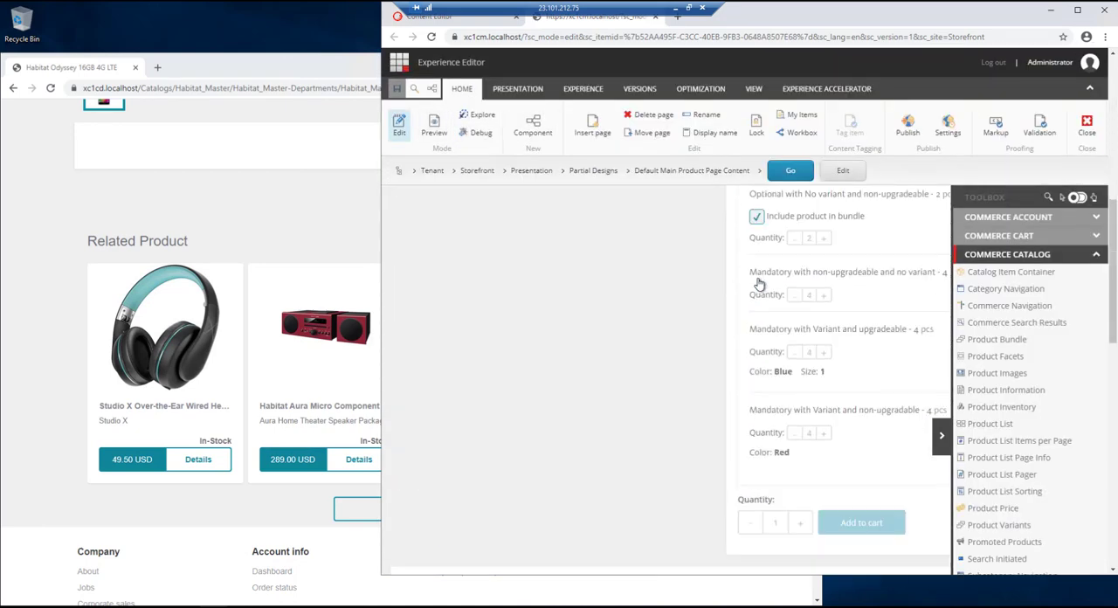
- Add a Splitter (Columns) component directly above the Related Product section of the partial design
{"action": "scroll", "coordinate": [758, 284], "scroll_direction": "down", "scroll_amount": 10}
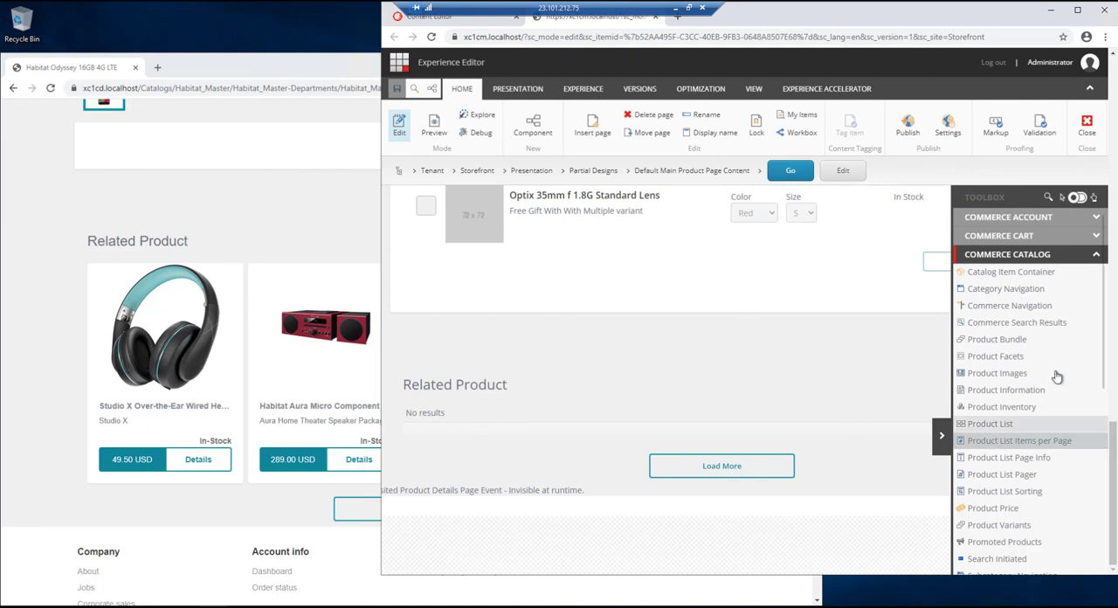
{"action": "left_click", "coordinate": [1030, 254]}
{"action": "scroll", "coordinate": [991, 489], "scroll_direction": "down", "scroll_amount": 1}
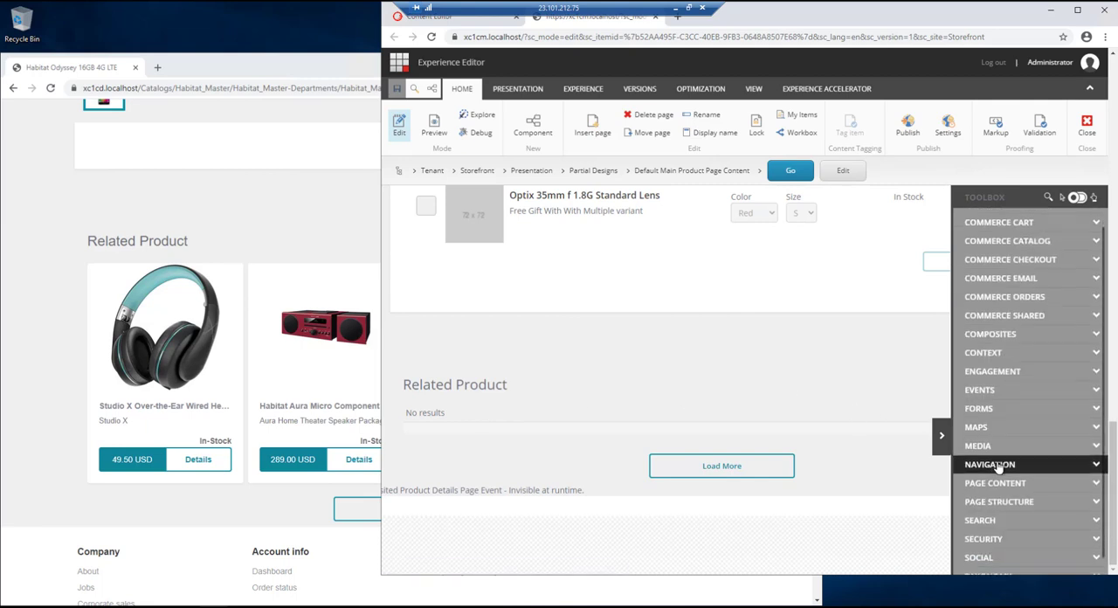
{"action": "left_click", "coordinate": [1007, 492]}
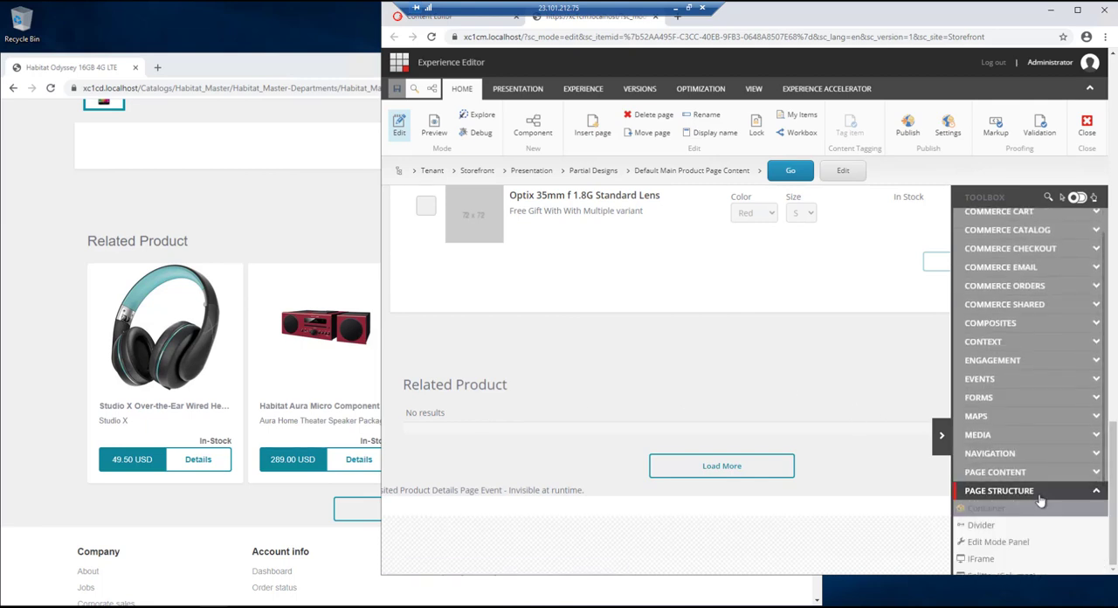
{"action": "scroll", "coordinate": [1009, 494], "scroll_direction": "down", "scroll_amount": 5}
{"action": "left_click_drag", "start_coordinate": [1007, 473], "coordinate": [699, 388]}
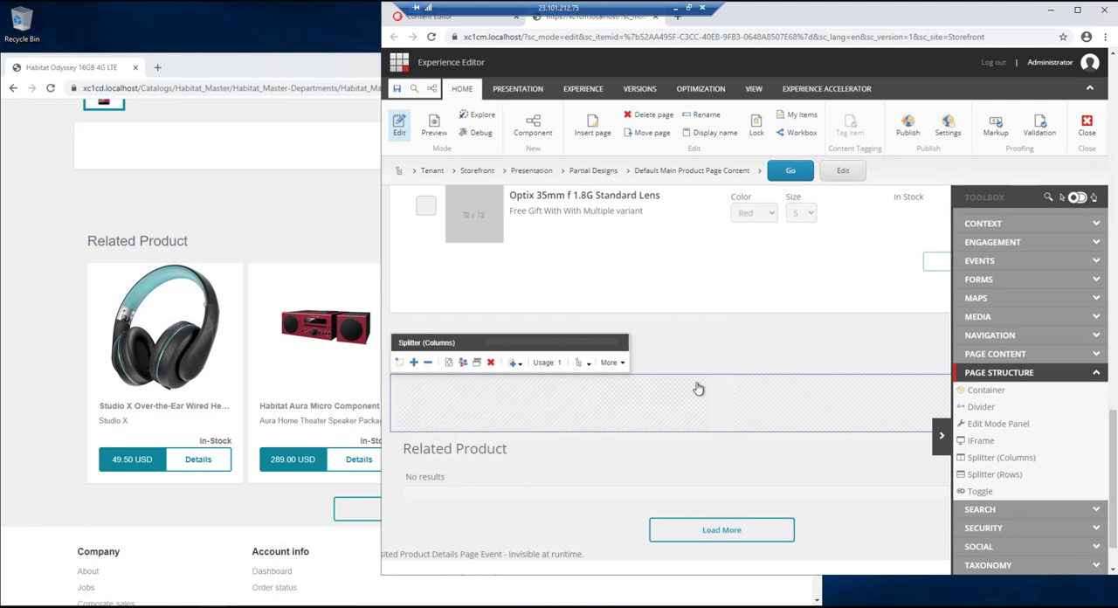
- Remove the new splitter's second column and widen its first column to full width through the Phones grid size
{"action": "left_click", "coordinate": [831, 417]}
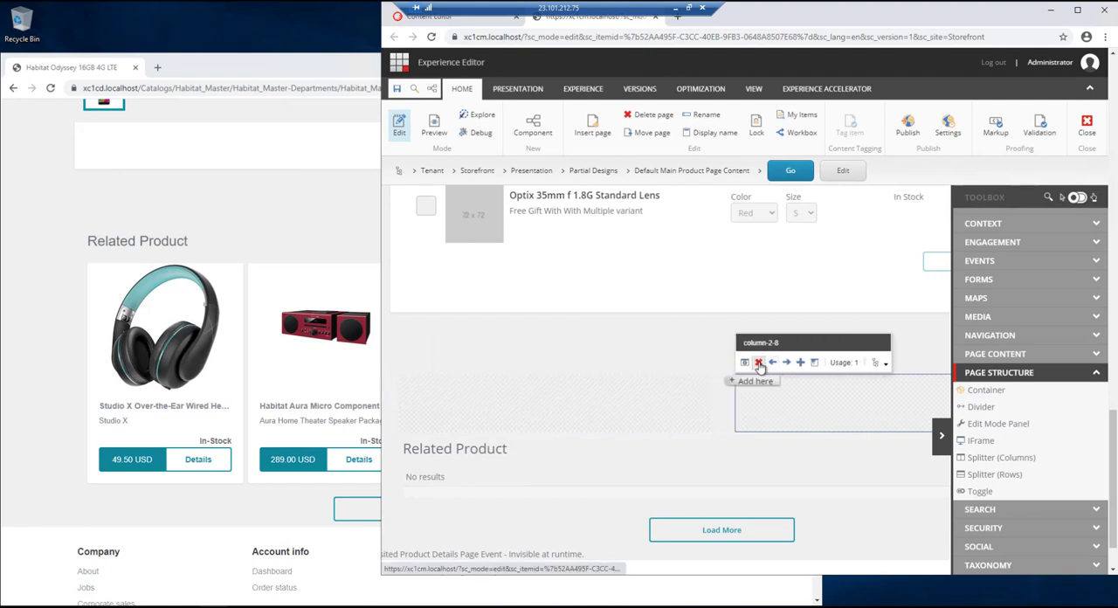
{"action": "left_click", "coordinate": [615, 380]}
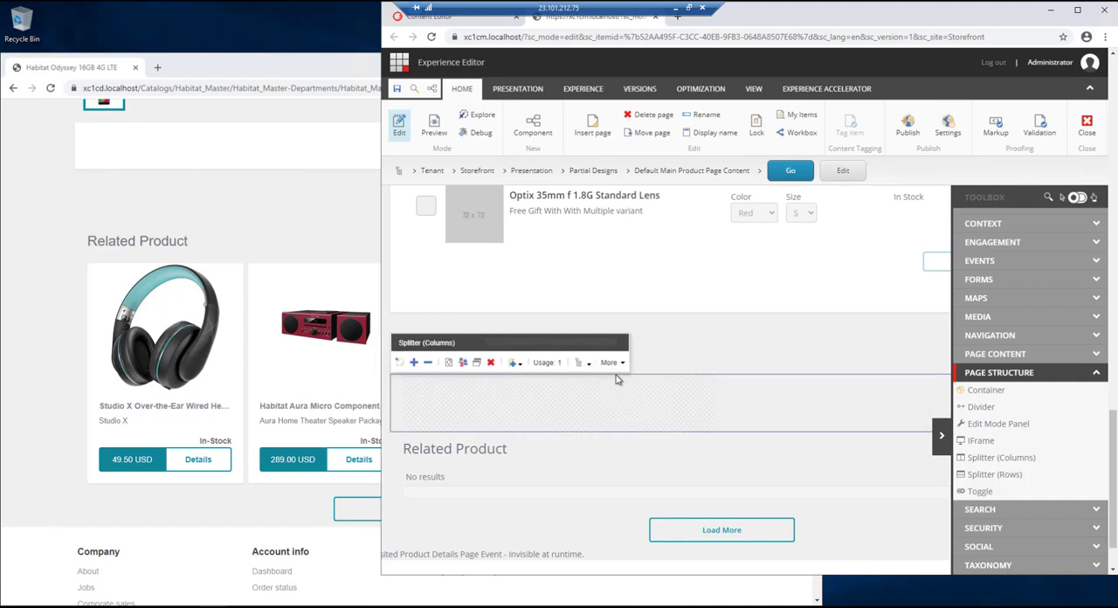
{"action": "left_click", "coordinate": [506, 413]}
{"action": "left_click", "coordinate": [482, 362]}
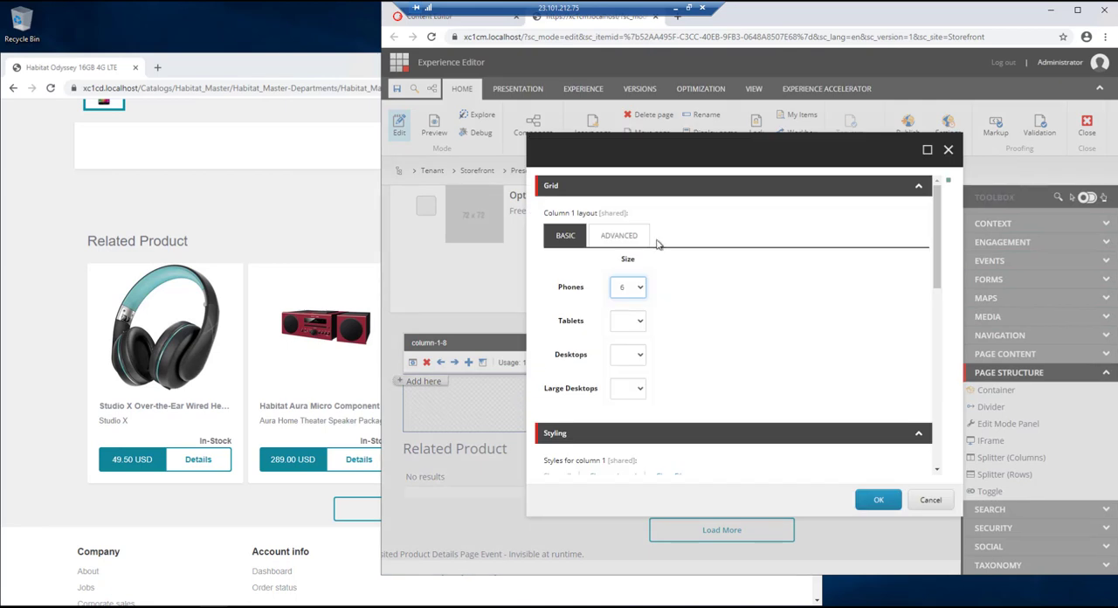
{"action": "left_click", "coordinate": [643, 290]}
{"action": "left_click", "coordinate": [627, 434]}
{"action": "left_click", "coordinate": [878, 502]}
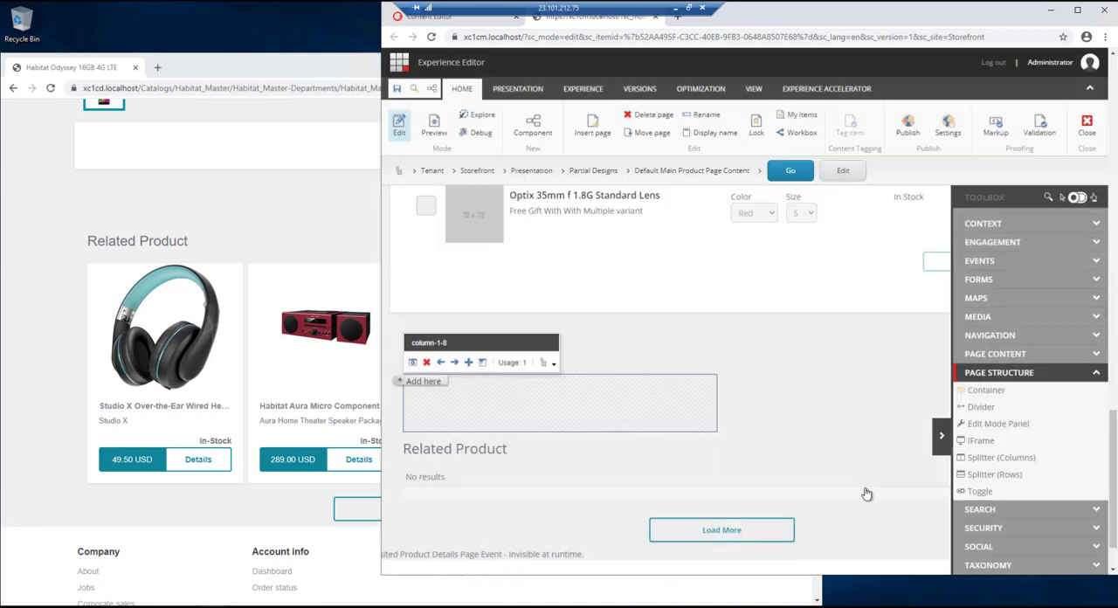
{"action": "left_click", "coordinate": [723, 400]}
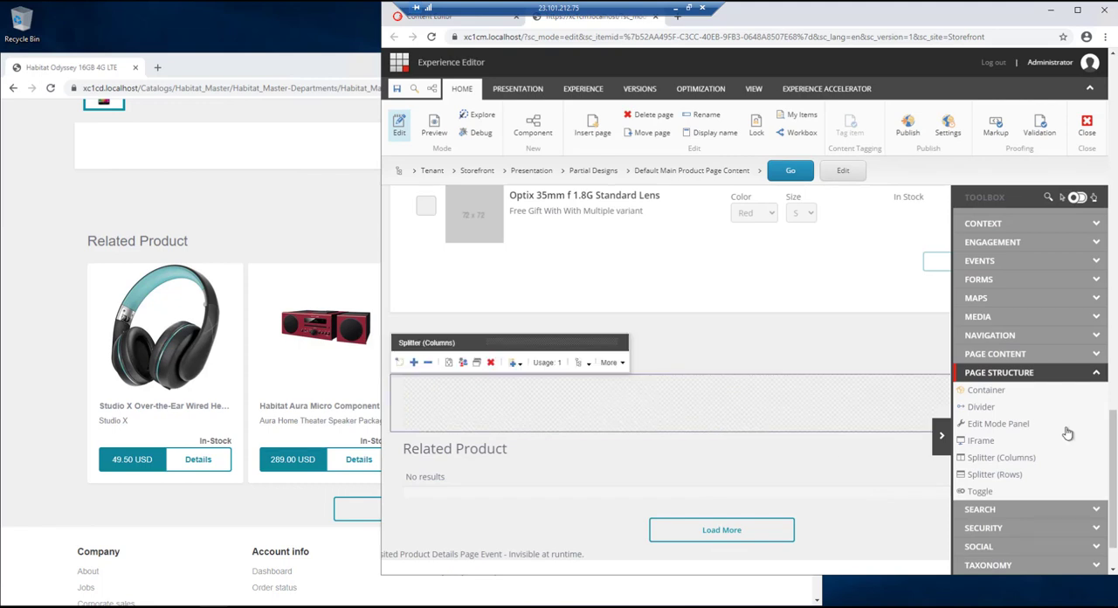
- Add a Load More search component inside the splitter's remaining column above the Related Product section
{"action": "left_click", "coordinate": [1009, 373]}
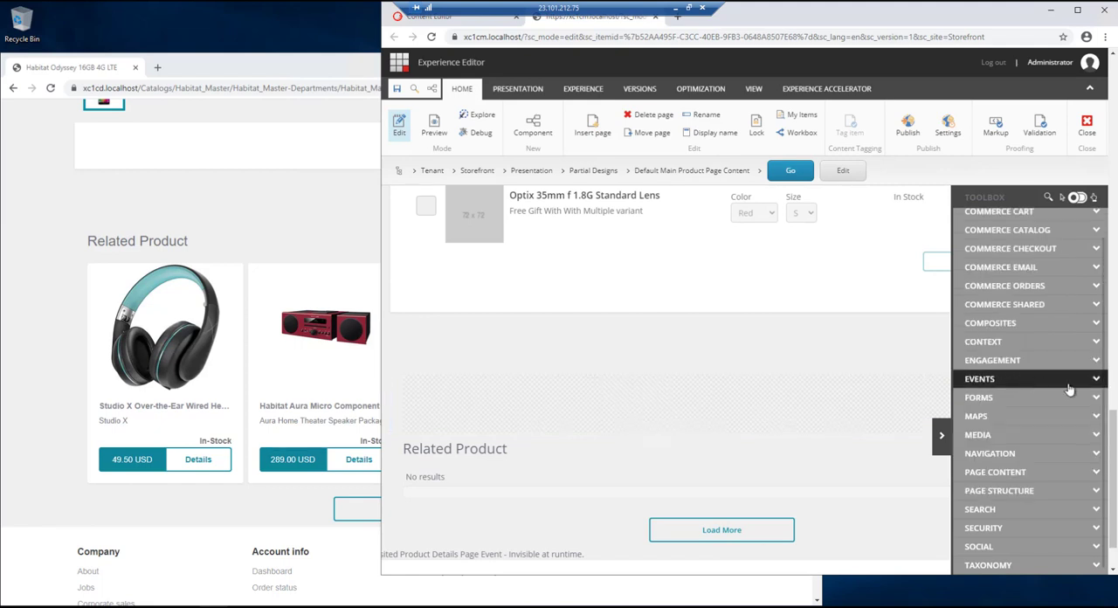
{"action": "scroll", "coordinate": [1045, 474], "scroll_direction": "down", "scroll_amount": 1}
{"action": "scroll", "coordinate": [1045, 476], "scroll_direction": "up", "scroll_amount": 1}
{"action": "left_click", "coordinate": [1010, 517]}
{"action": "scroll", "coordinate": [1025, 515], "scroll_direction": "down", "scroll_amount": 1}
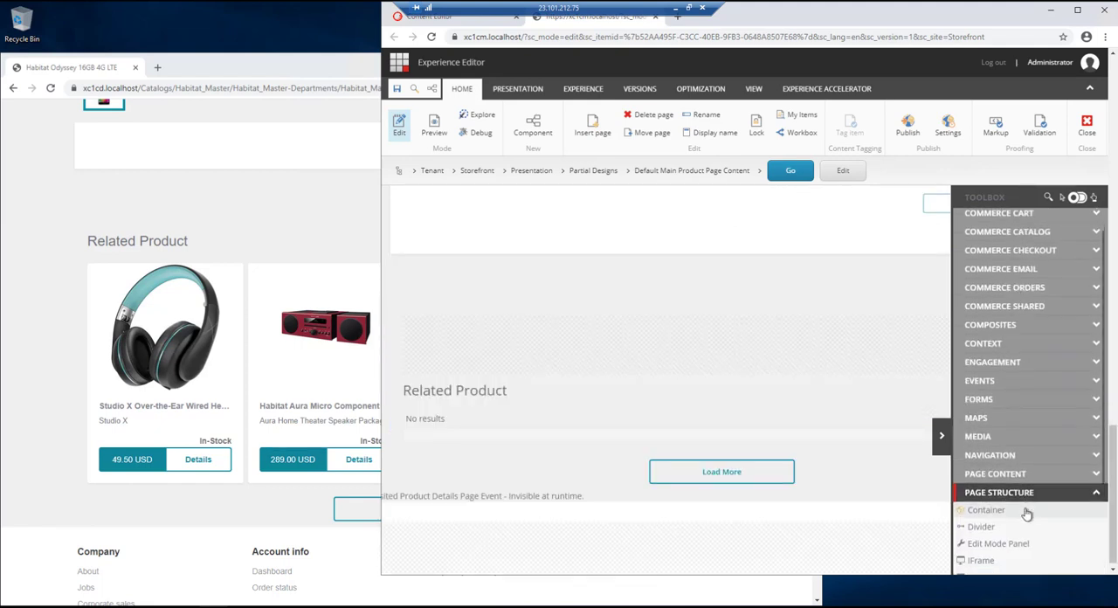
{"action": "left_click", "coordinate": [1005, 424]}
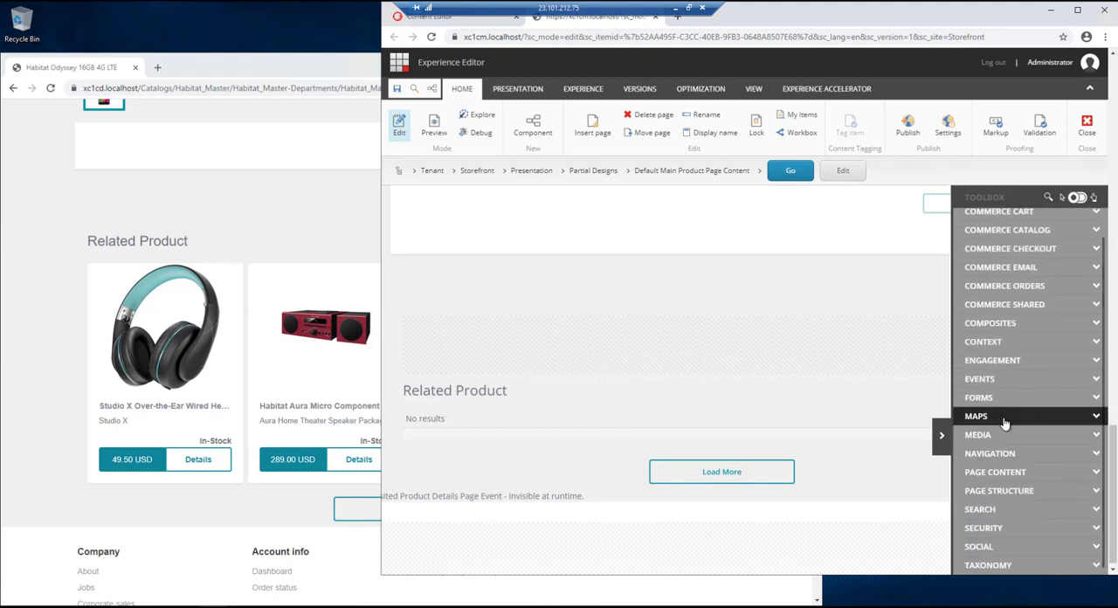
{"action": "left_click", "coordinate": [991, 509]}
{"action": "scroll", "coordinate": [1033, 475], "scroll_direction": "down", "scroll_amount": 3}
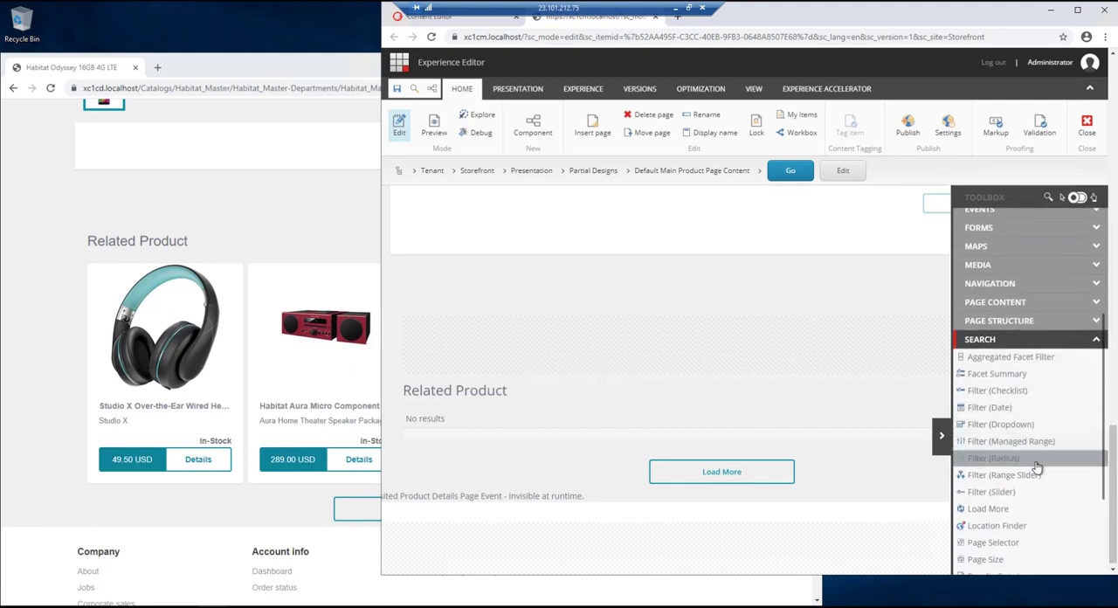
{"action": "scroll", "coordinate": [1007, 524], "scroll_direction": "down", "scroll_amount": 3}
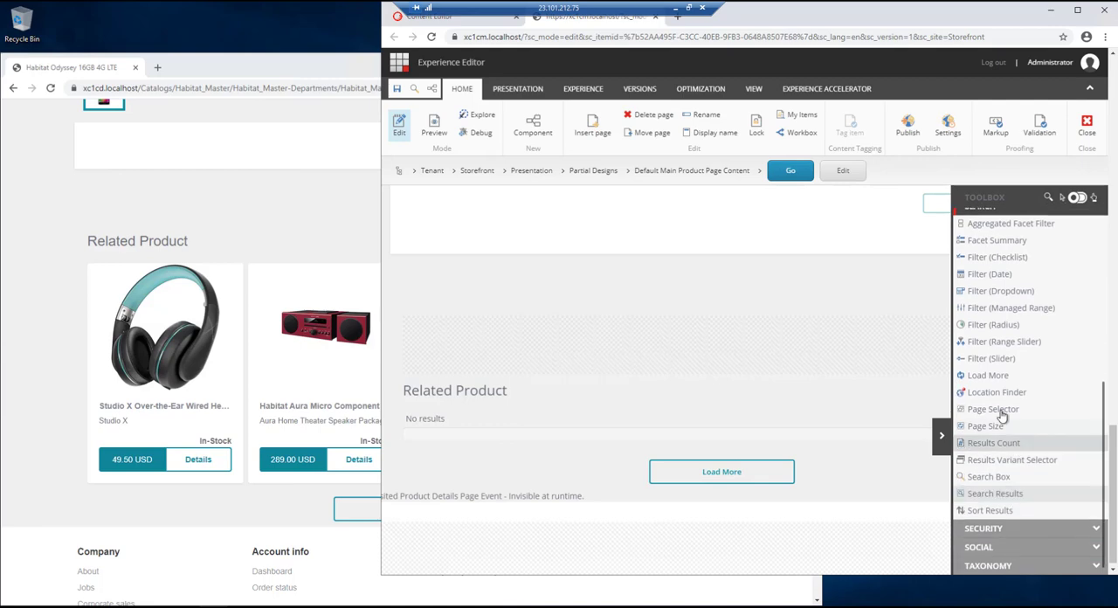
{"action": "left_click_drag", "start_coordinate": [991, 377], "coordinate": [657, 354]}
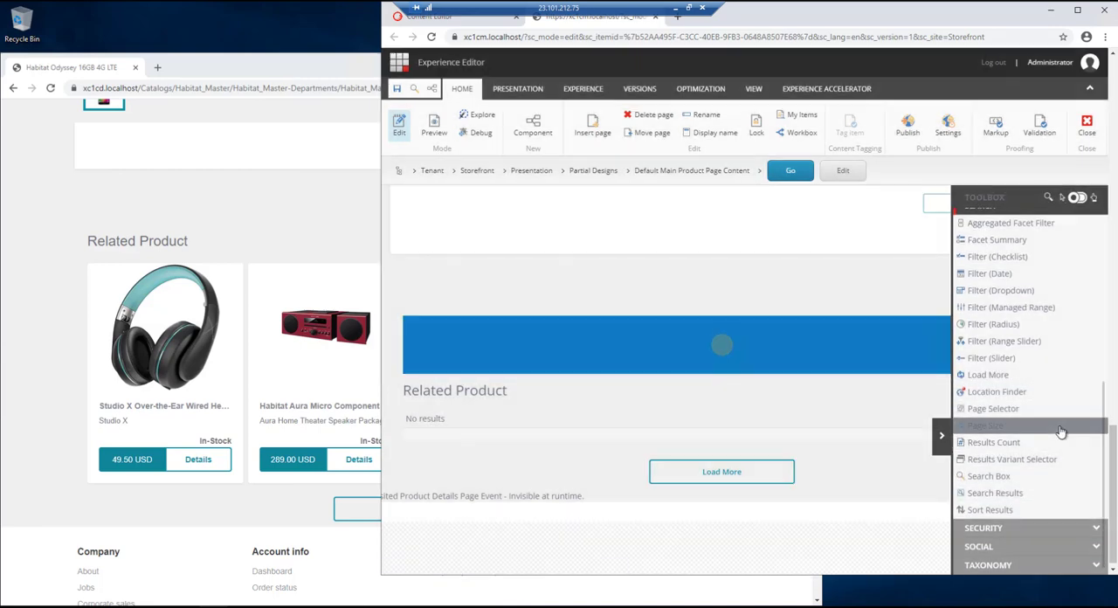
- Add a Rich Text component above the new Load More component in the splitter column
{"action": "scroll", "coordinate": [1046, 441], "scroll_direction": "up", "scroll_amount": 2}
{"action": "scroll", "coordinate": [1046, 441], "scroll_direction": "up", "scroll_amount": 2}
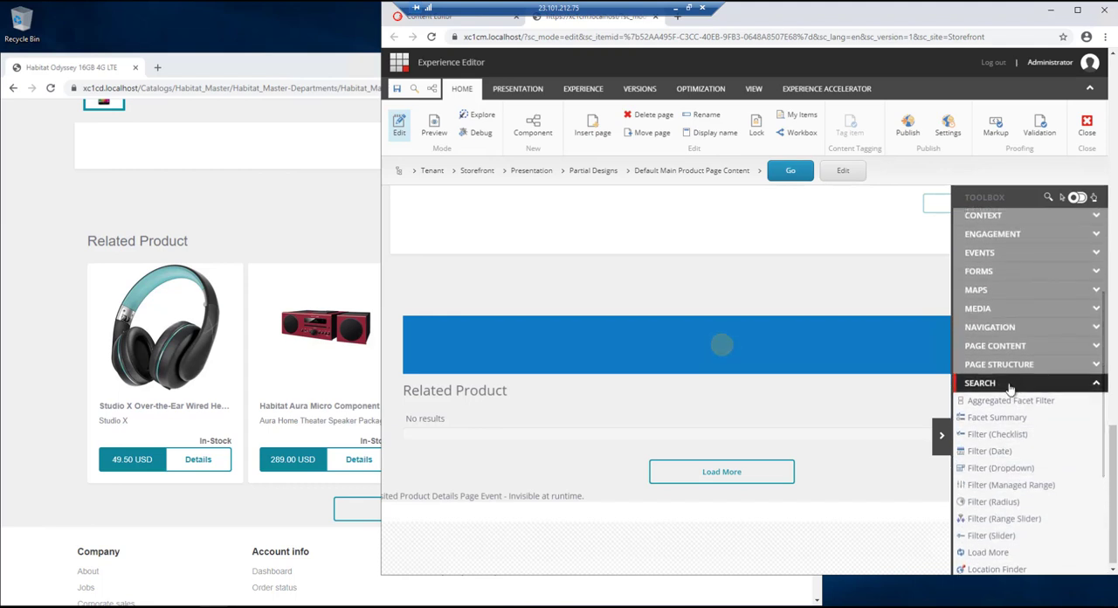
{"action": "left_click", "coordinate": [1048, 449]}
{"action": "scroll", "coordinate": [1048, 350], "scroll_direction": "up", "scroll_amount": 1}
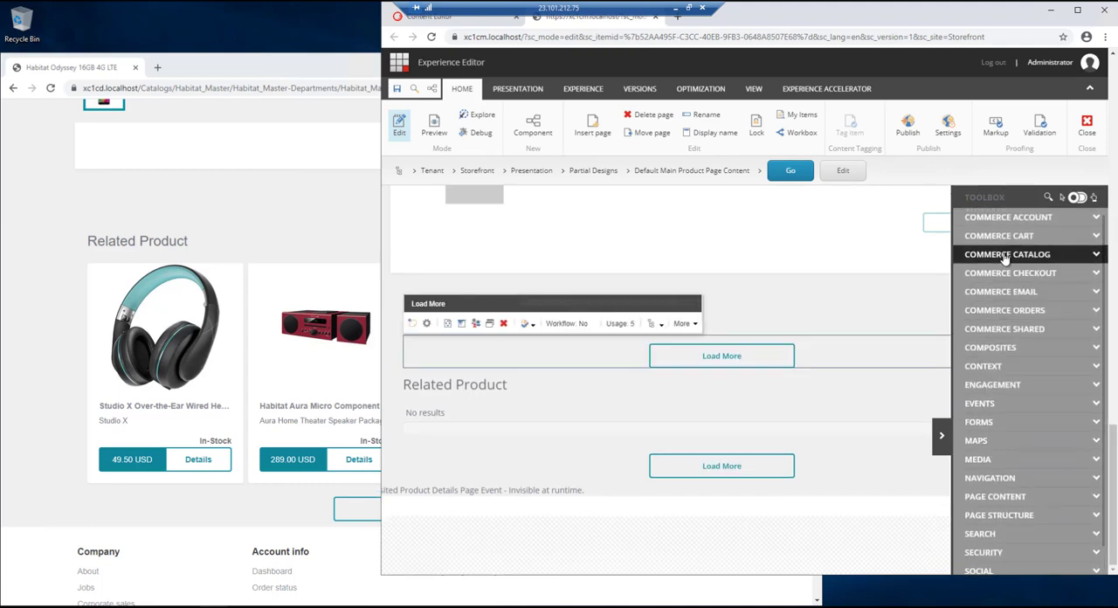
{"action": "left_click", "coordinate": [1054, 498]}
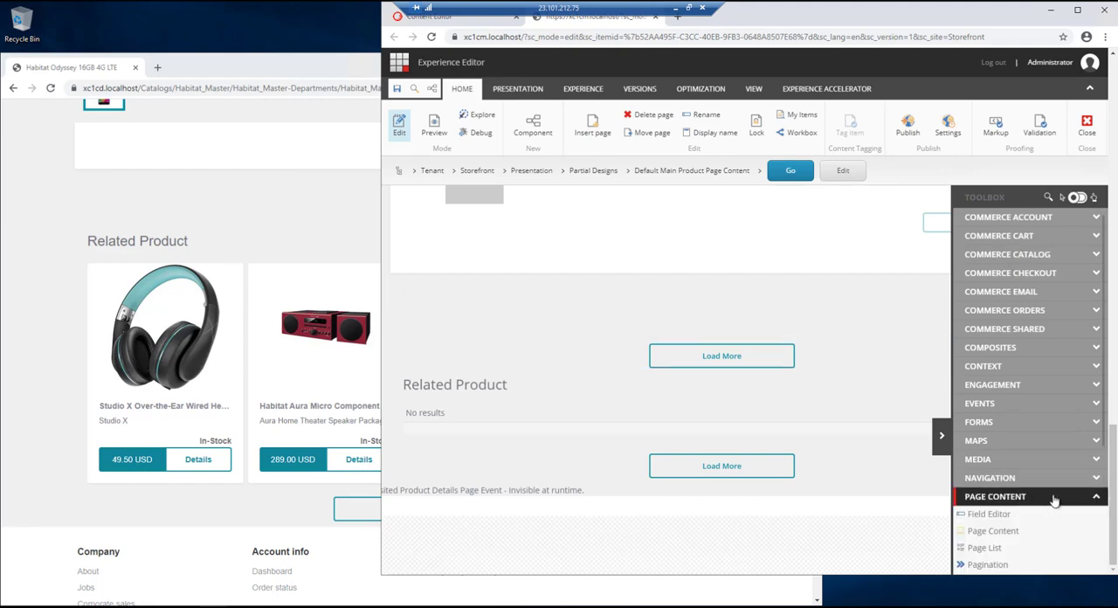
{"action": "scroll", "coordinate": [1054, 497], "scroll_direction": "down", "scroll_amount": 4}
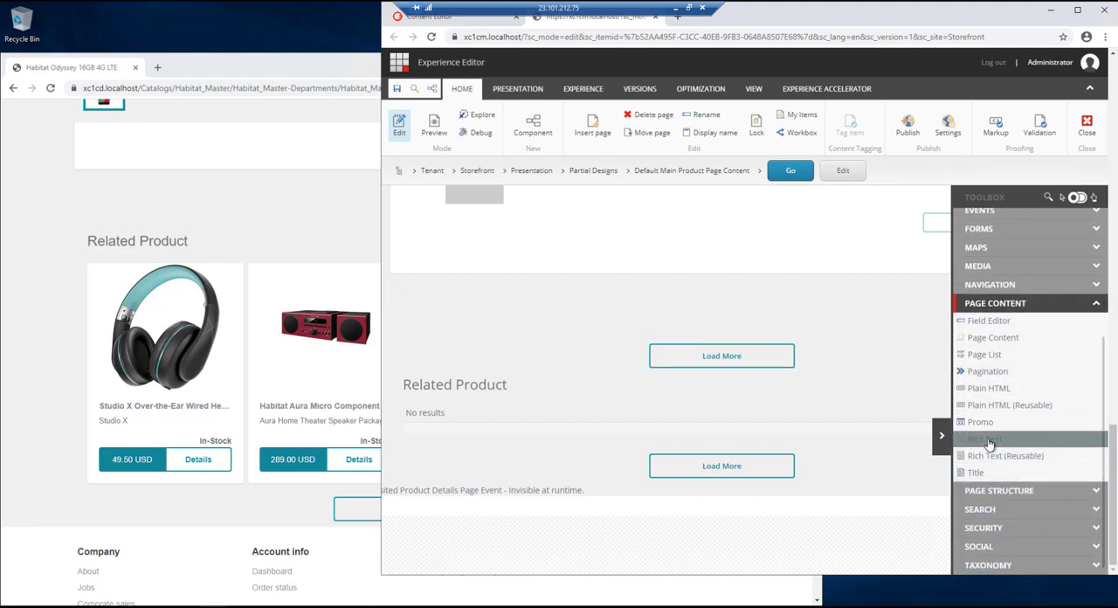
{"action": "left_click_drag", "start_coordinate": [987, 444], "coordinate": [707, 345]}
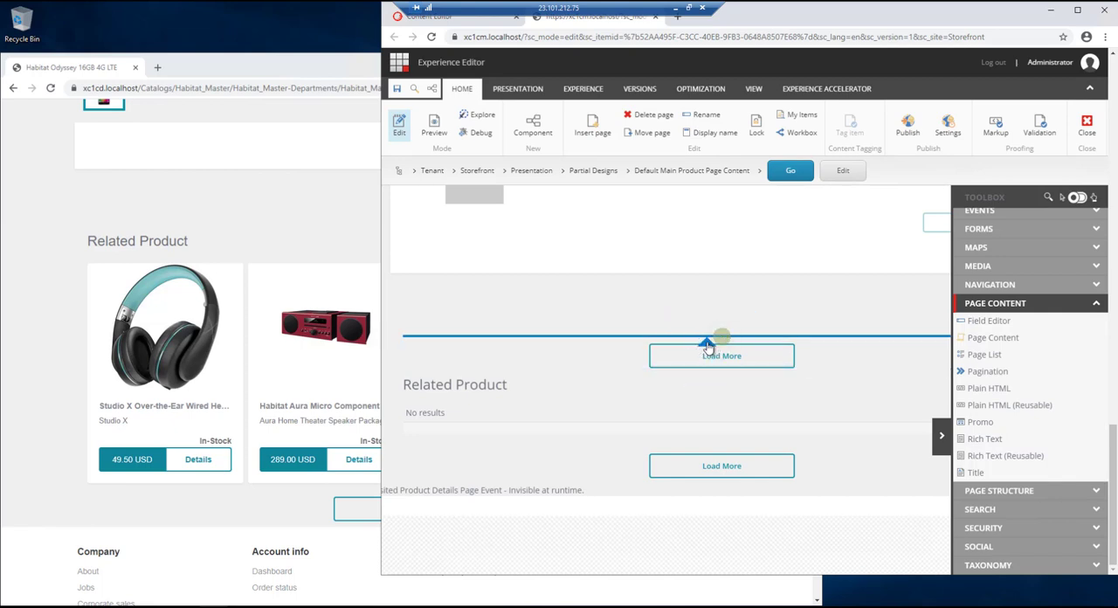
- Add a Commerce Search Results component between the new Rich Text and Load More components
{"action": "left_click", "coordinate": [1015, 306]}
{"action": "scroll", "coordinate": [1078, 364], "scroll_direction": "up", "scroll_amount": 2}
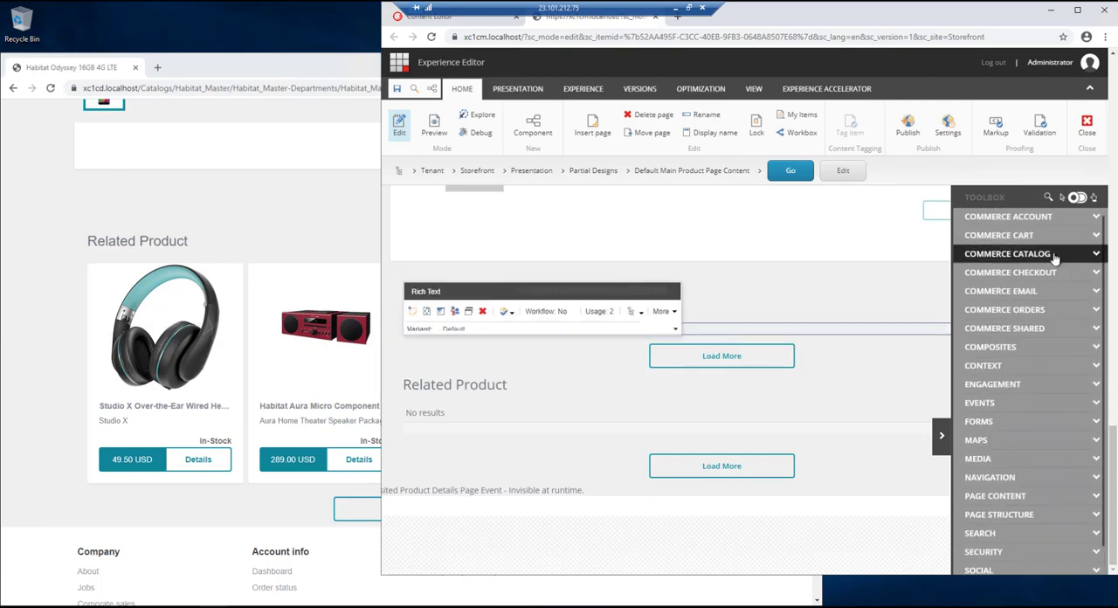
{"action": "left_click", "coordinate": [1057, 254]}
{"action": "mouse_move", "coordinate": [1028, 332]}
{"action": "left_mouse_down"}
{"action": "mouse_move", "coordinate": [1015, 297]}
{"action": "mouse_move", "coordinate": [1019, 330]}
{"action": "left_mouse_up"}
{"action": "left_click_drag", "start_coordinate": [926, 324], "coordinate": [716, 343]}
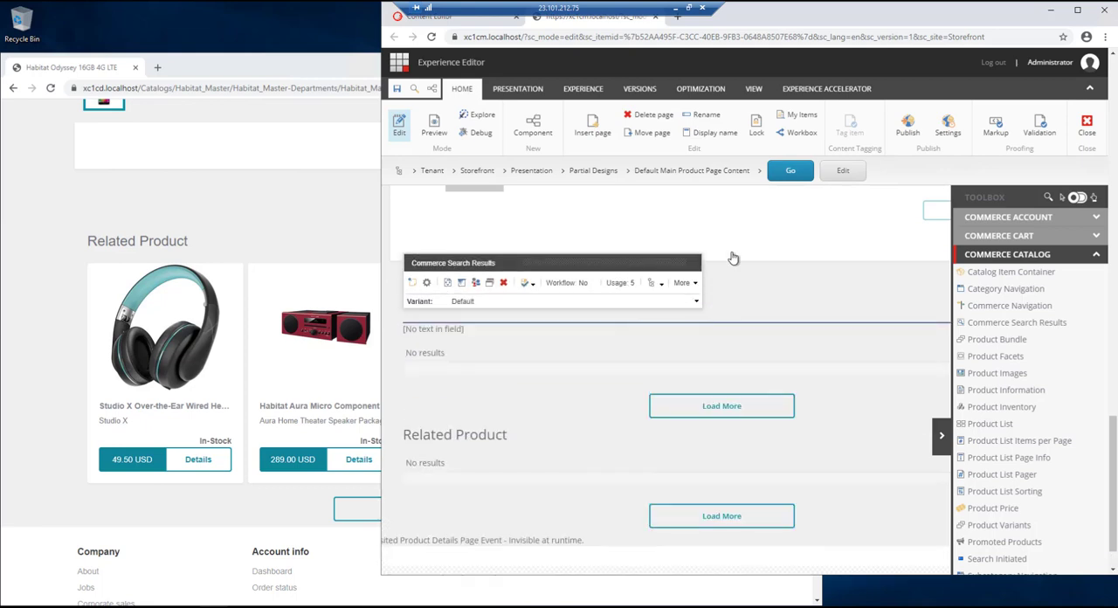
- Copy the HTML markup of the existing Related Product heading from the Rich Text Editor and close it without changes
{"action": "left_click", "coordinate": [466, 437]}
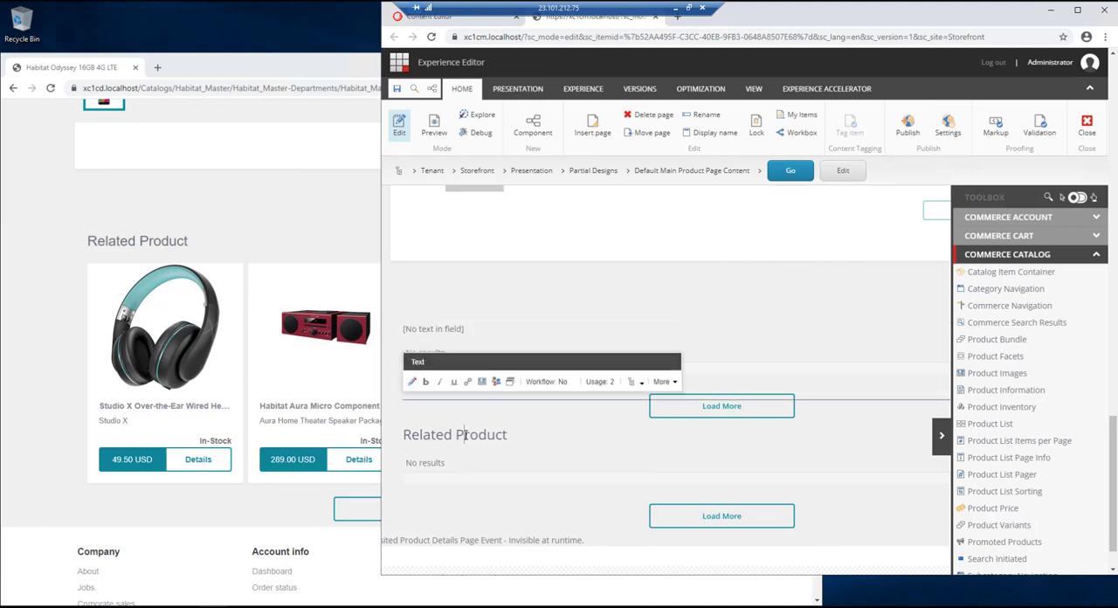
{"action": "left_click", "coordinate": [641, 416]}
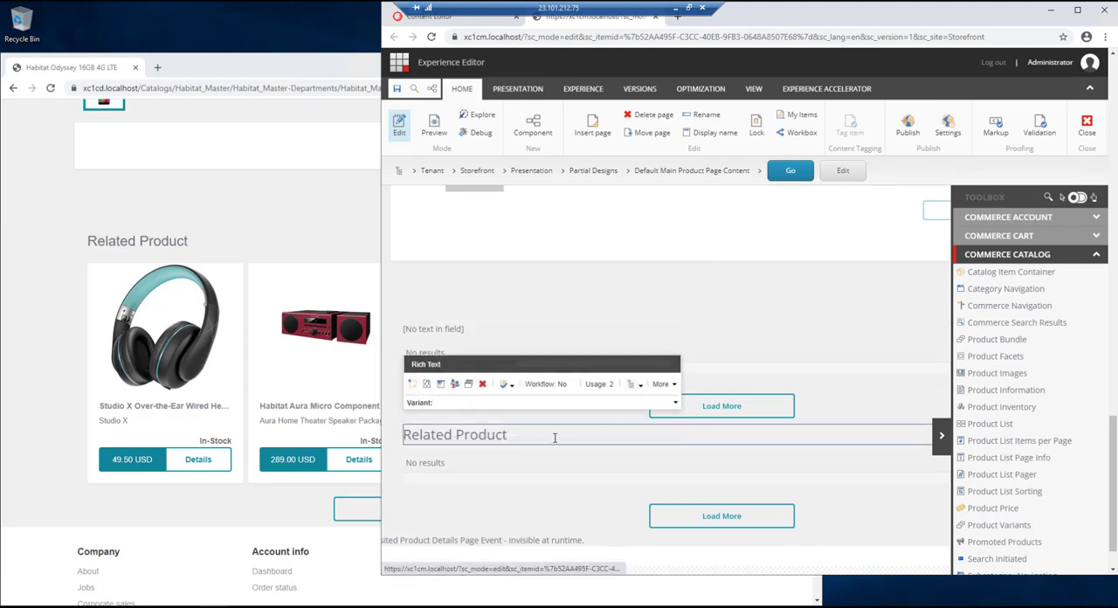
{"action": "left_click", "coordinate": [537, 441]}
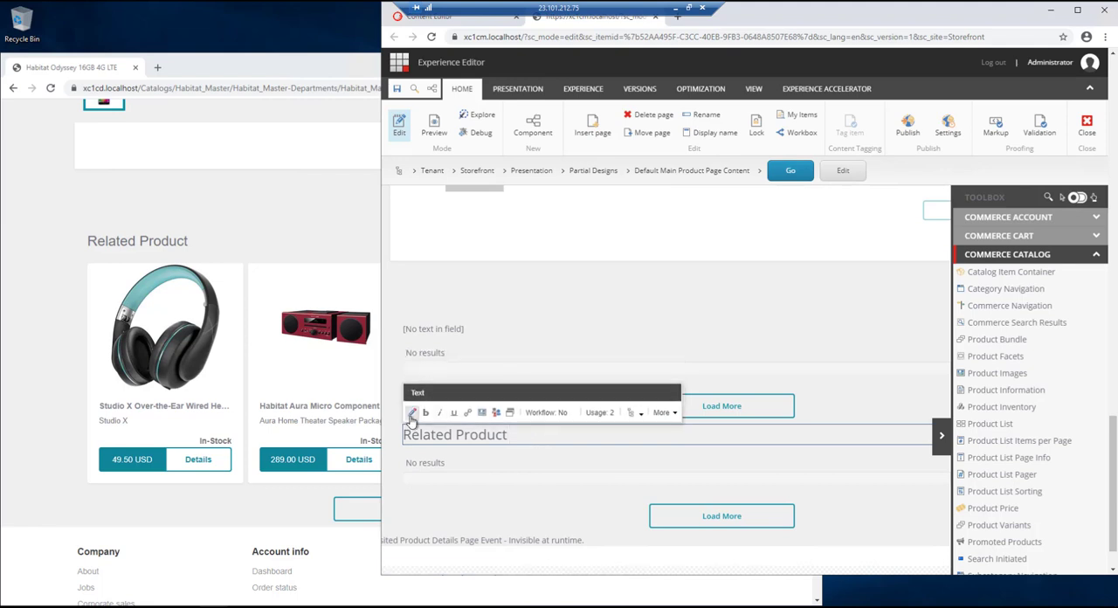
{"action": "left_click", "coordinate": [412, 412]}
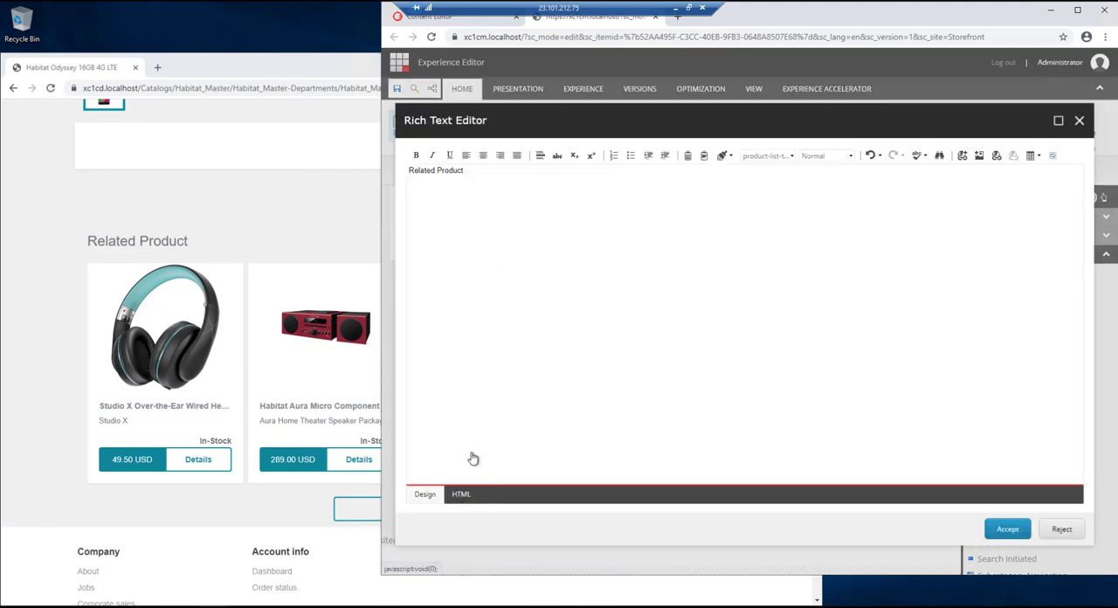
{"action": "left_click", "coordinate": [461, 494]}
{"action": "key", "text": "ctrl+a"}
{"action": "key", "text": "ctrl+c"}
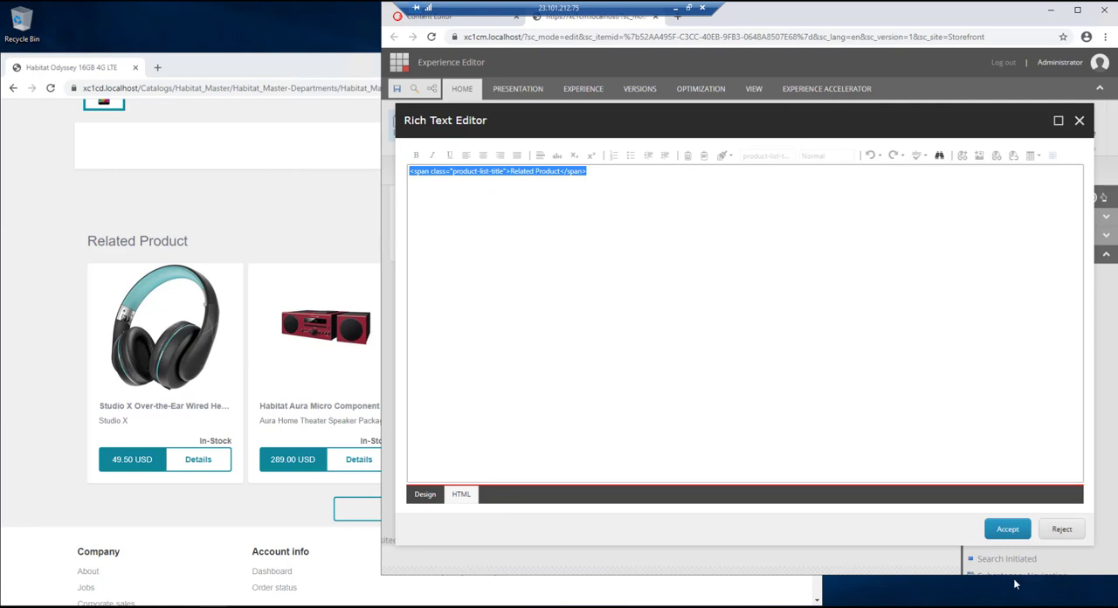
{"action": "left_click", "coordinate": [1061, 528]}
- Paste the copied product-list-title span as HTML into the empty Rich Text component and accept it
{"action": "left_click", "coordinate": [429, 352]}
{"action": "left_click", "coordinate": [651, 331]}
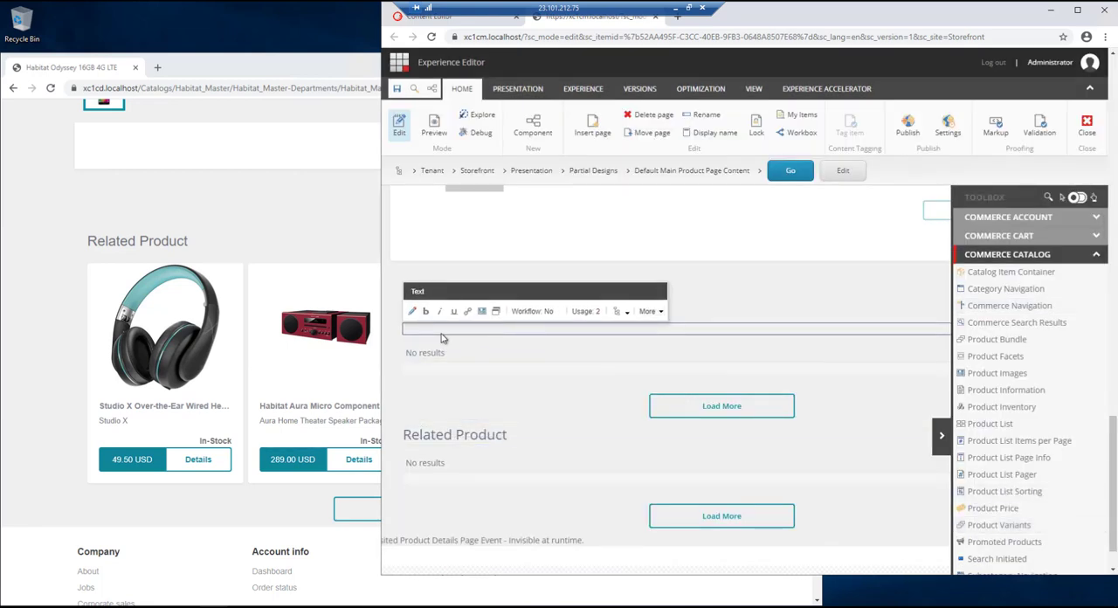
{"action": "left_click", "coordinate": [414, 313]}
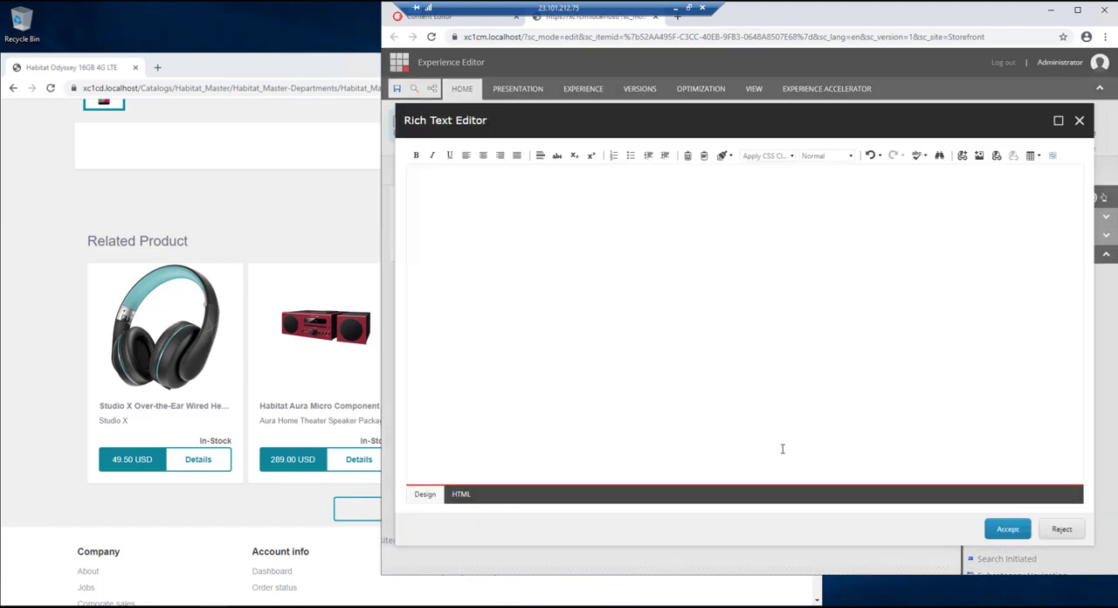
{"action": "left_click", "coordinate": [469, 493]}
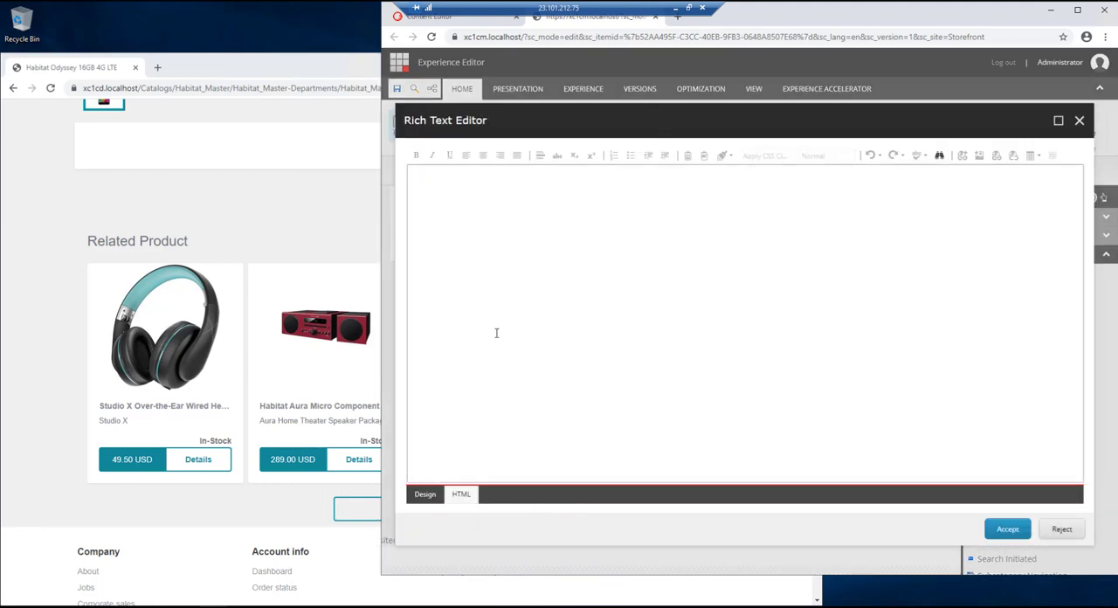
{"action": "key", "text": "ctrl+v"}
{"action": "left_click", "coordinate": [1008, 529]}
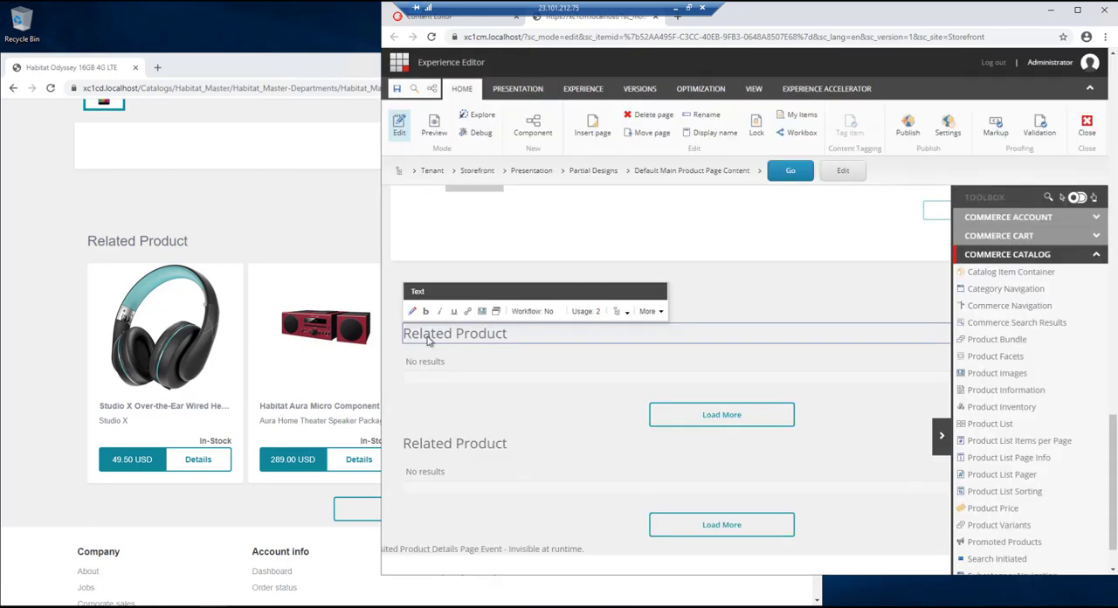
- Change the new section's heading to "Bundle Product"
{"action": "left_click_drag", "start_coordinate": [451, 333], "coordinate": [392, 337]}
{"action": "type", "text": "Bundle"}
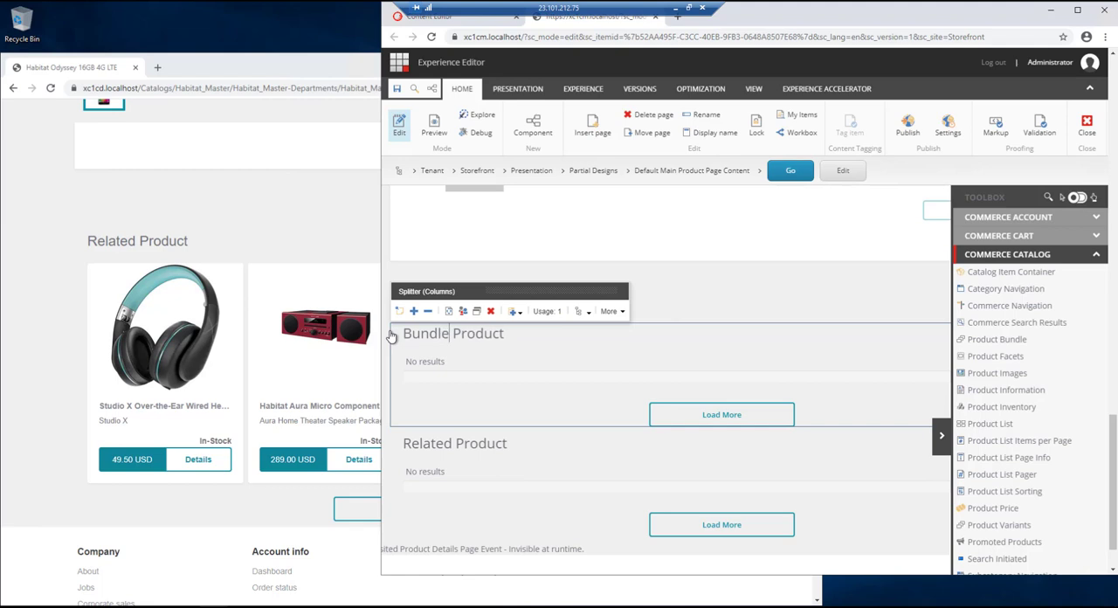
{"action": "type", "text": "s"}
{"action": "key", "text": "BackSpace"}
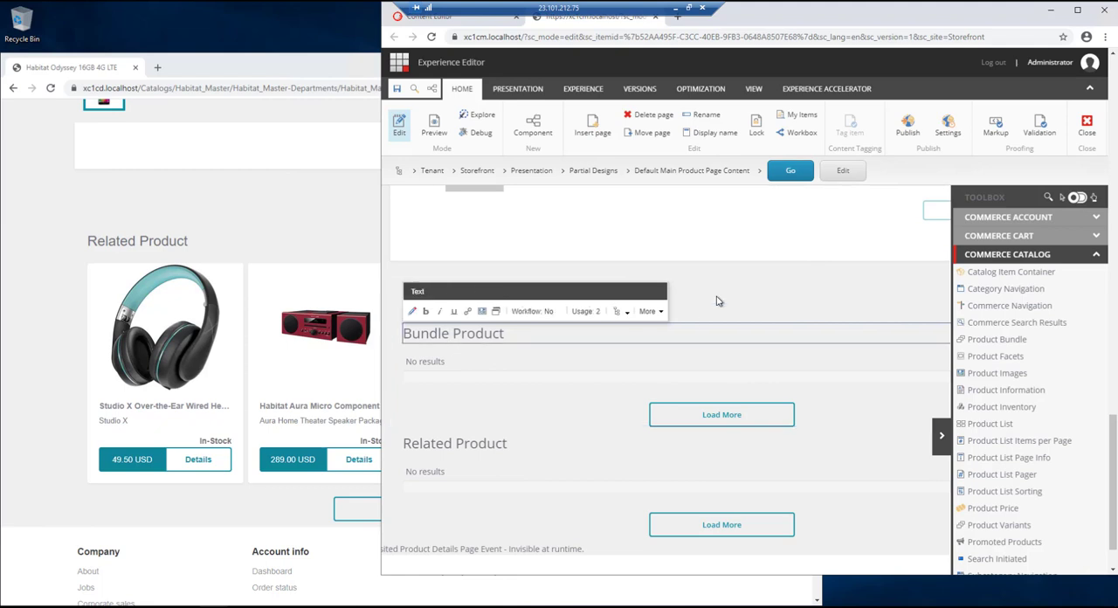
- Set the bundle section's Commerce Search Results signature to related-bundles, search scope to Related Bundles on PDP, and page size to 4
{"action": "left_click", "coordinate": [514, 368]}
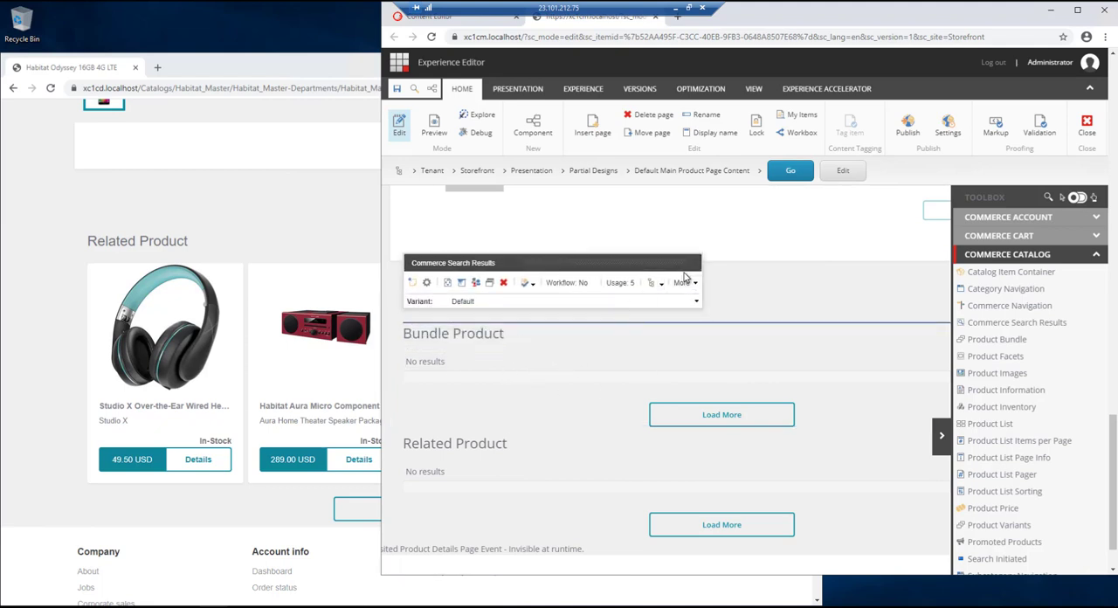
{"action": "left_click", "coordinate": [463, 284]}
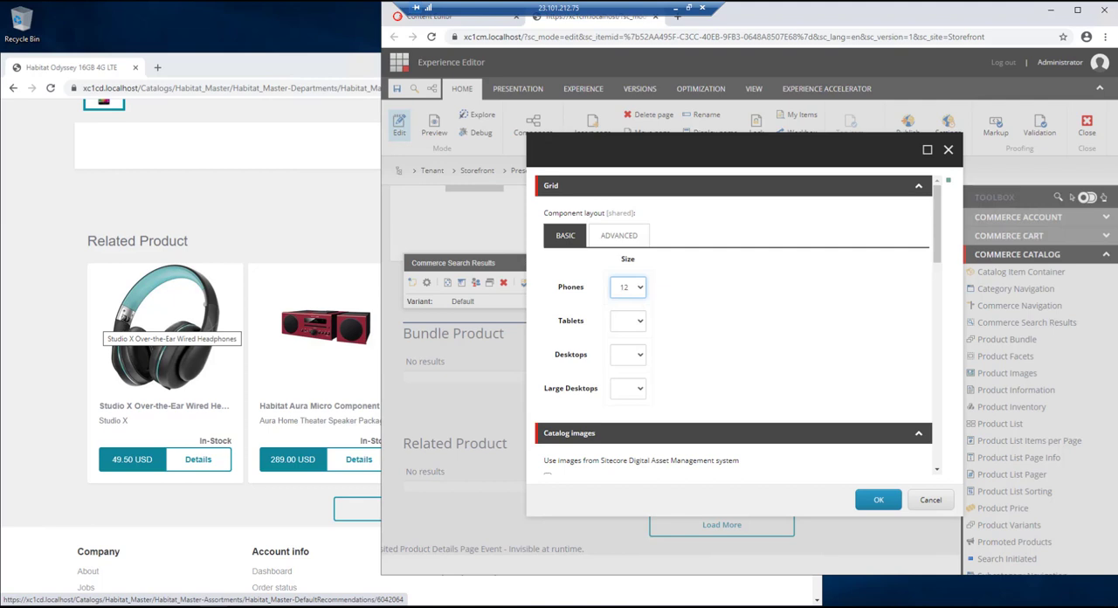
{"action": "left_click_drag", "start_coordinate": [937, 247], "coordinate": [938, 319]}
{"action": "left_click", "coordinate": [575, 291]}
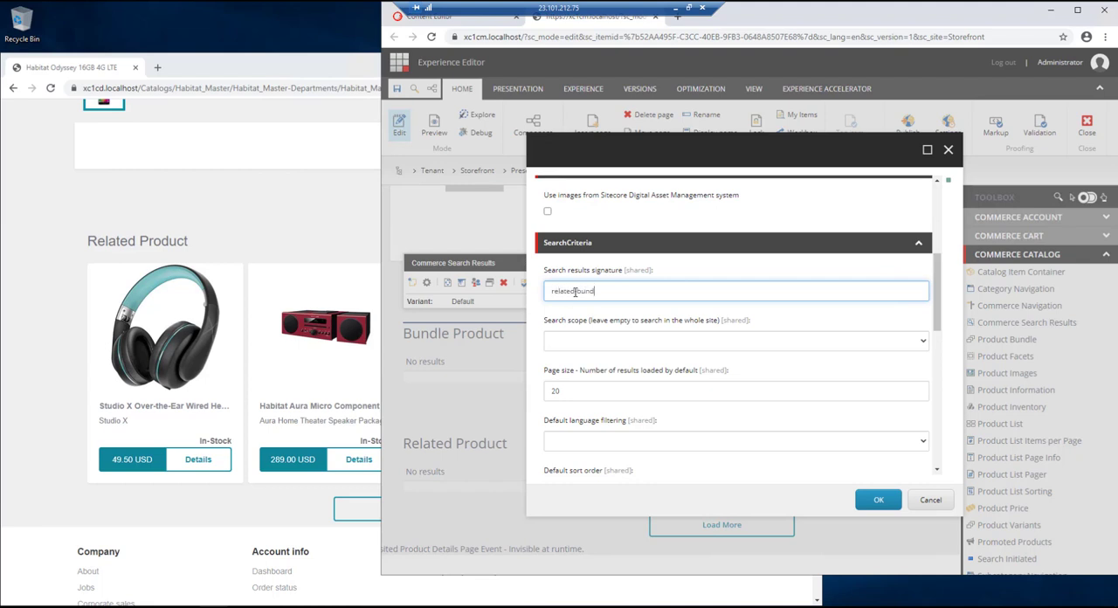
{"action": "left_click", "coordinate": [572, 347]}
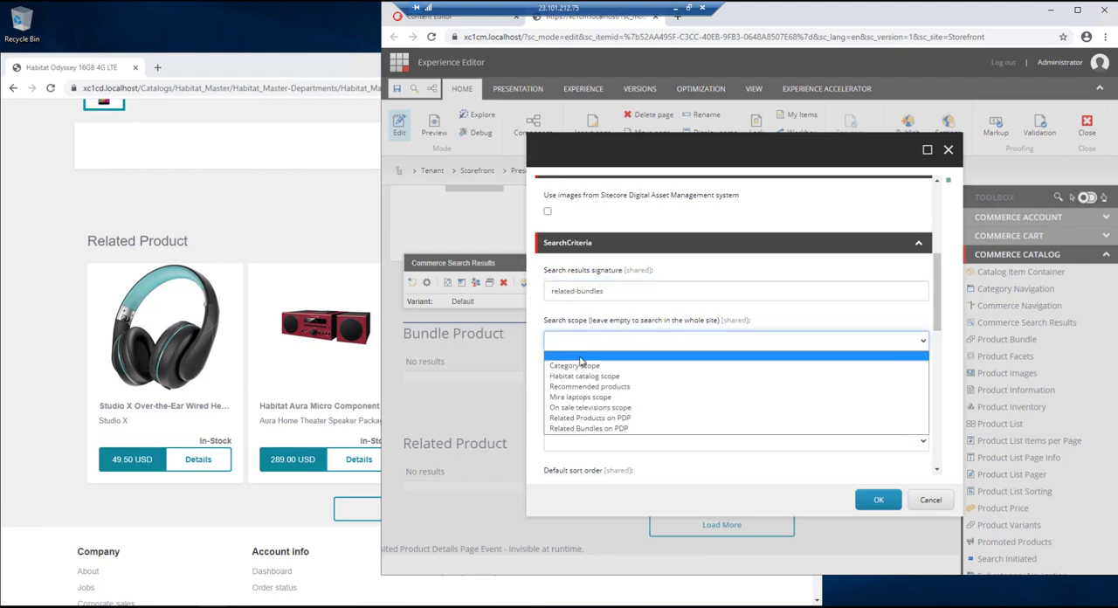
{"action": "left_click", "coordinate": [582, 428]}
{"action": "double_click", "coordinate": [564, 392]}
{"action": "type", "text": "4"}
- Set default language filtering to Current language and default sort order to Relevance, and accept the search results properties
{"action": "left_click", "coordinate": [576, 447]}
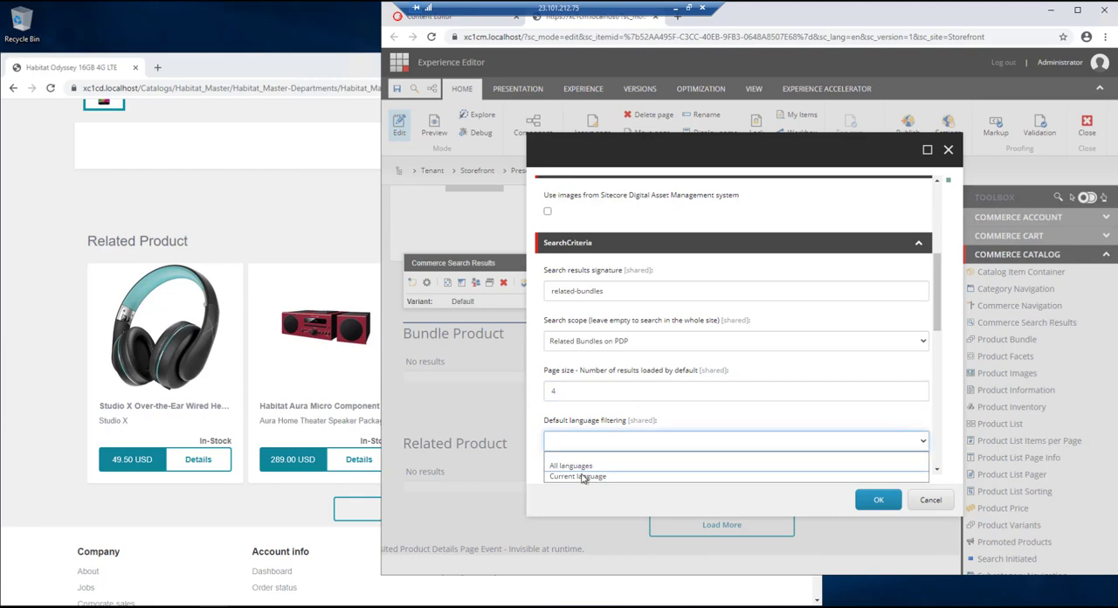
{"action": "left_click", "coordinate": [579, 464]}
{"action": "scroll", "coordinate": [576, 387], "scroll_direction": "down", "scroll_amount": 1}
{"action": "scroll", "coordinate": [577, 387], "scroll_direction": "down", "scroll_amount": 1}
{"action": "left_click", "coordinate": [563, 377]}
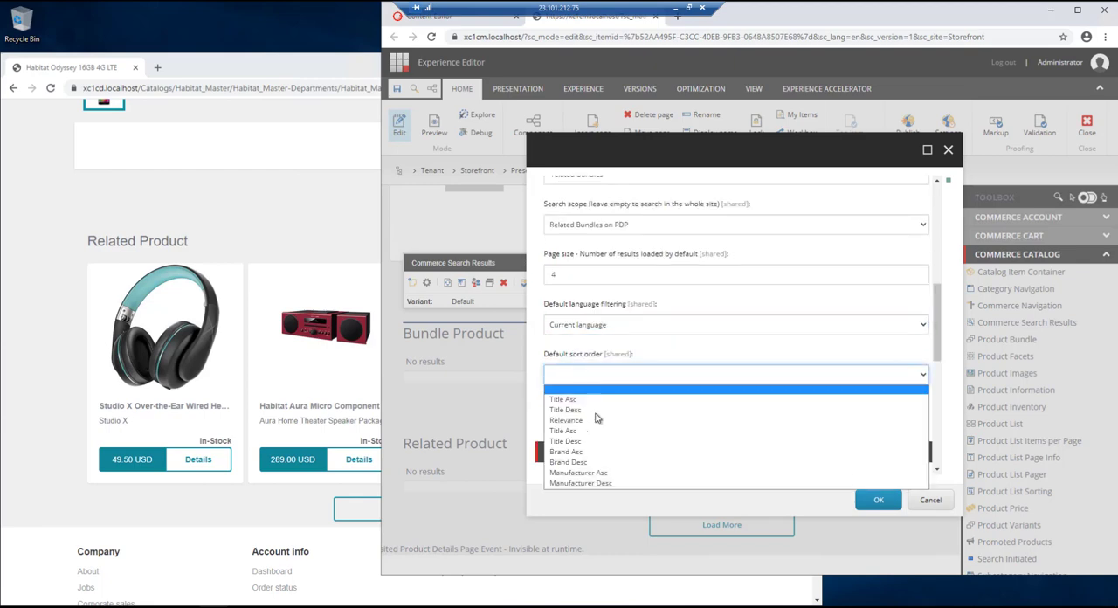
{"action": "left_click", "coordinate": [585, 419]}
{"action": "left_click", "coordinate": [877, 500]}
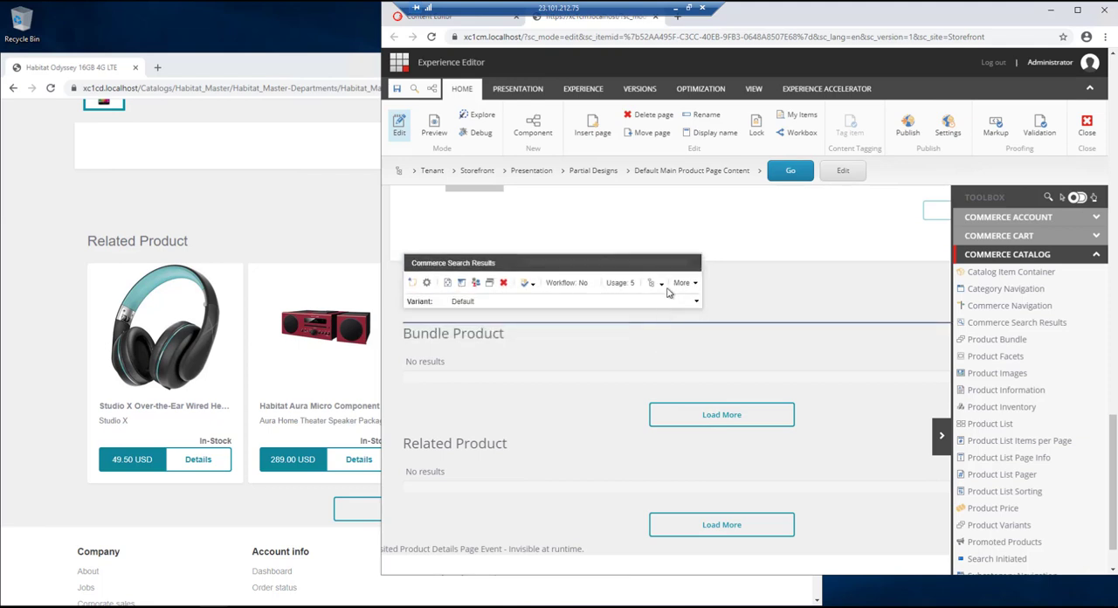
- Add a personalization rule named "Hide if no bundles" to the Splitter (Columns) containing the Bundle Product section
{"action": "left_click", "coordinate": [662, 286]}
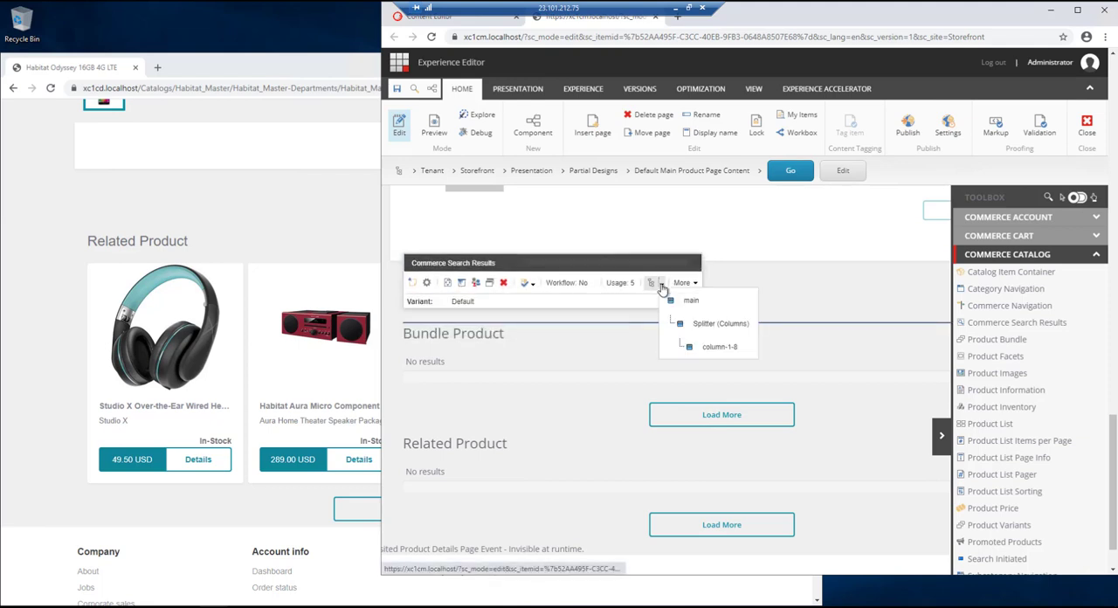
{"action": "left_click", "coordinate": [716, 325]}
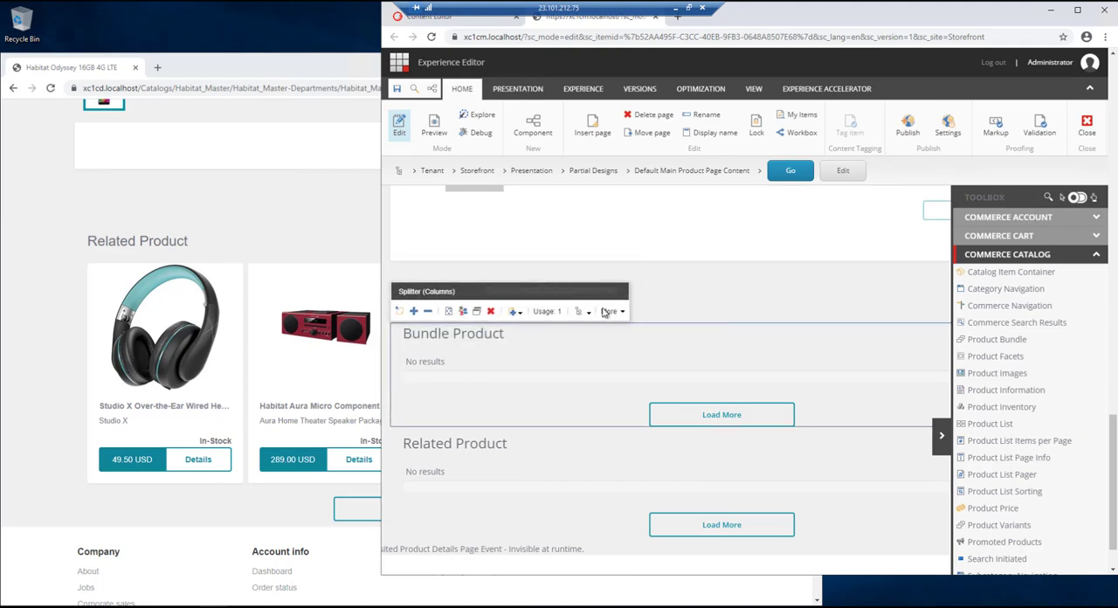
{"action": "left_click", "coordinate": [463, 312]}
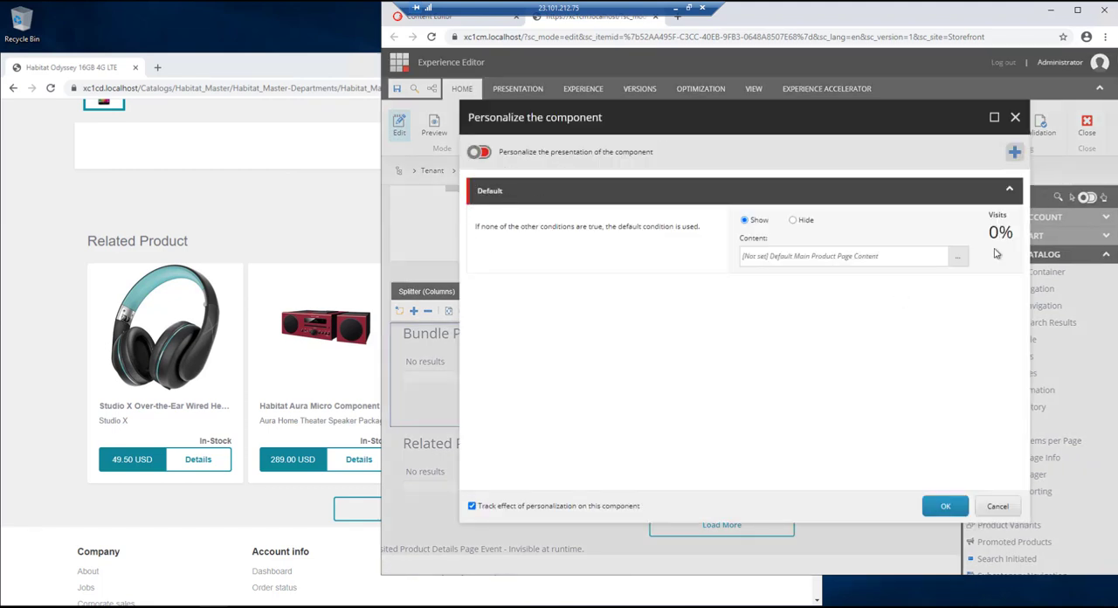
{"action": "left_click", "coordinate": [1015, 154]}
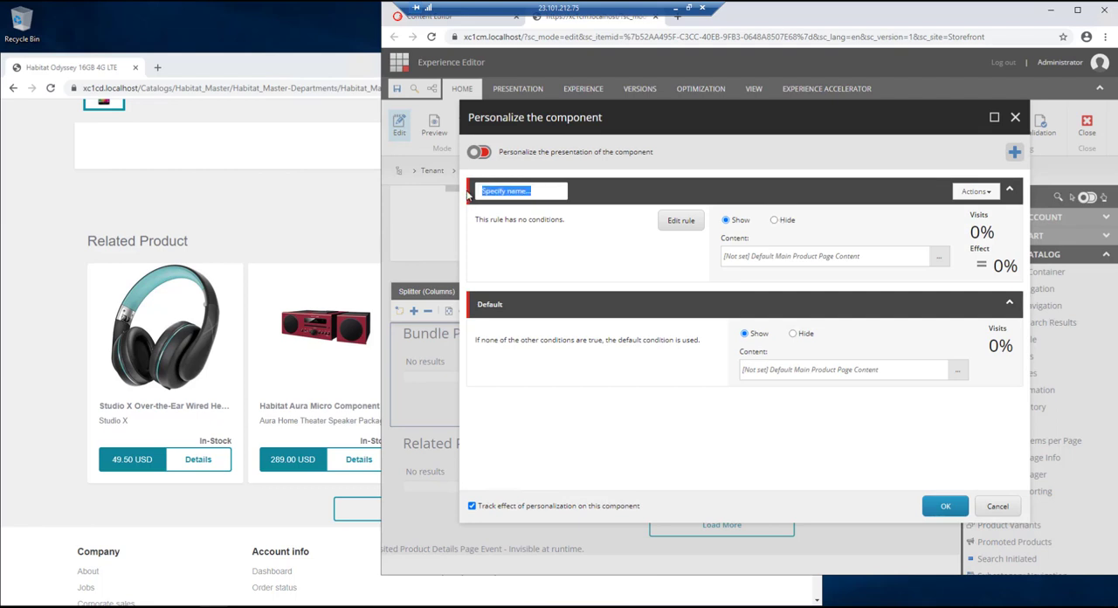
{"action": "type", "text": "Hide if no bundles"}
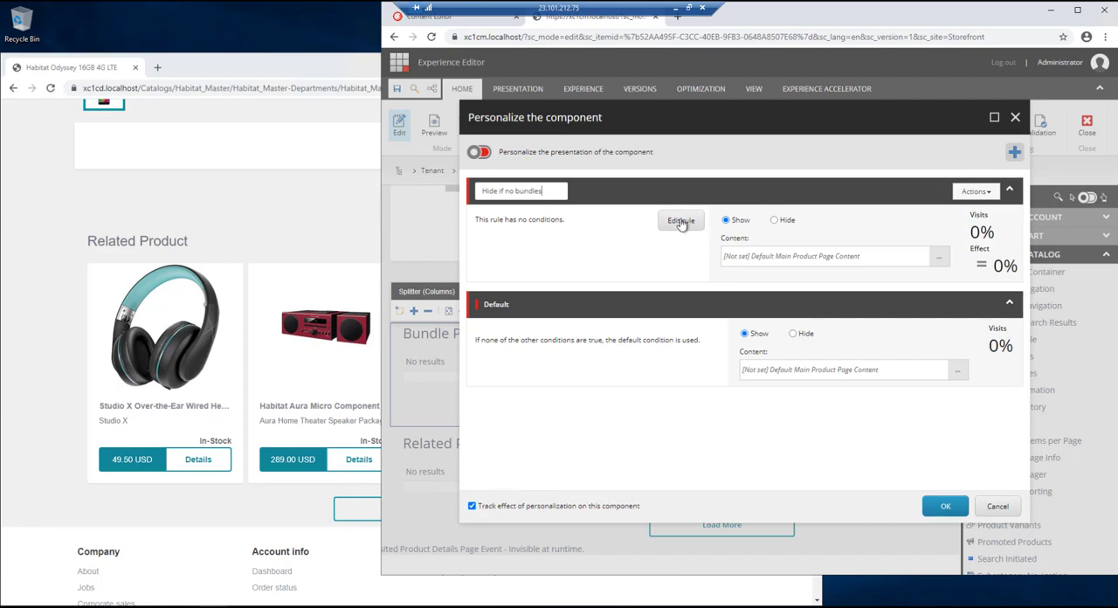
- Add the condition "where the specific field is empty" to the Hide if no bundles rule
{"action": "left_click", "coordinate": [681, 221]}
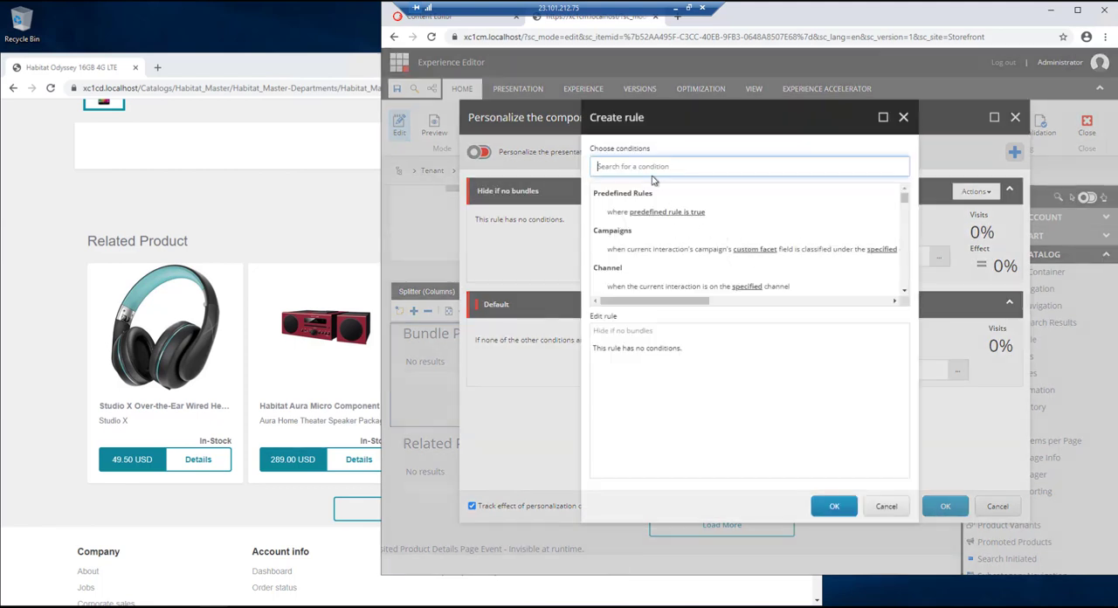
{"action": "type", "text": "fu"}
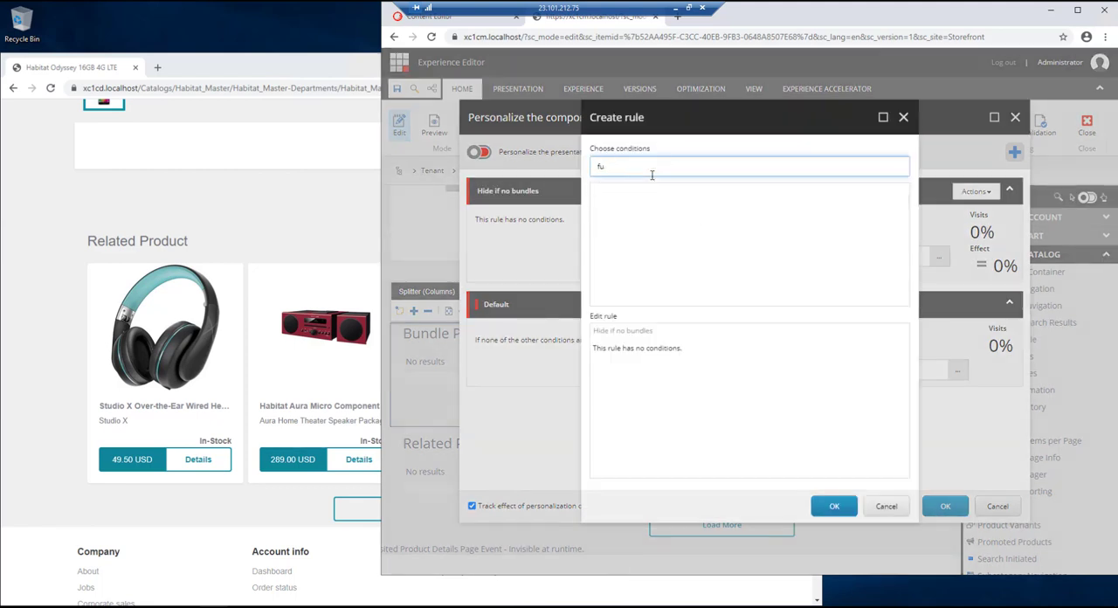
{"action": "key", "text": "BackSpace"}
{"action": "type", "text": "ield"}
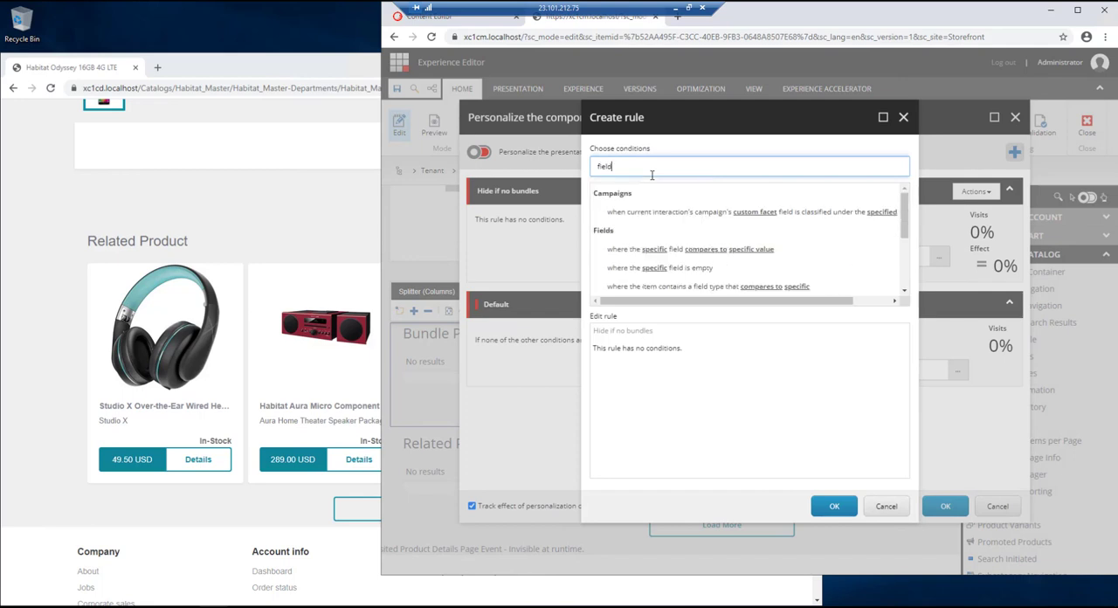
{"action": "left_click", "coordinate": [696, 270]}
- Specify SellableItemToBundle as the condition's field, set the rule to hide the component, and accept the personalization
{"action": "left_click", "coordinate": [639, 348]}
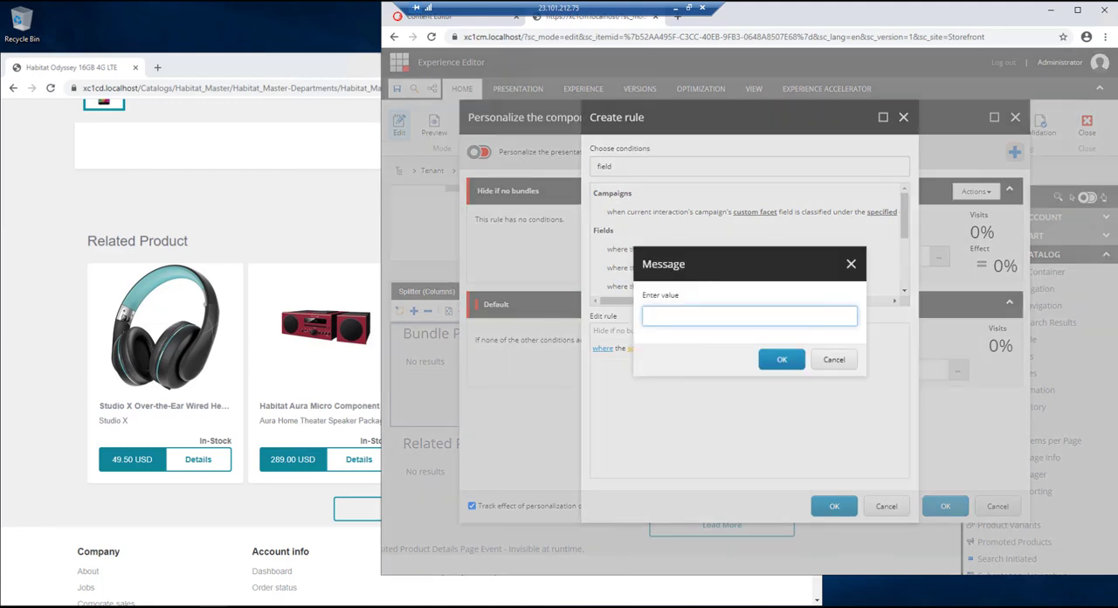
{"action": "type", "text": "SellableItemToBundle"}
{"action": "left_click", "coordinate": [782, 358]}
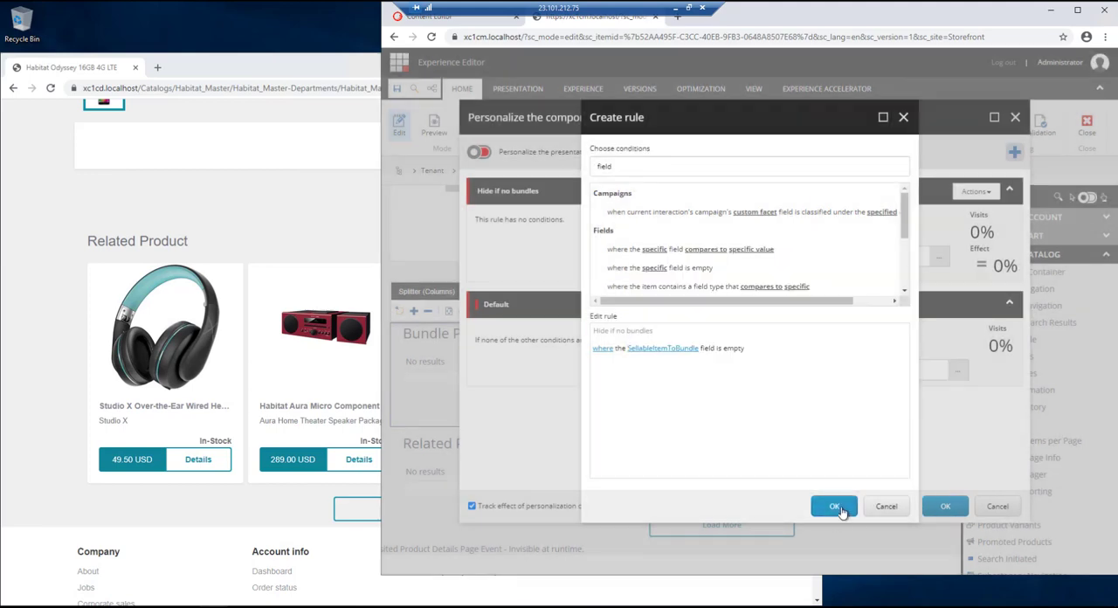
{"action": "left_click", "coordinate": [836, 507]}
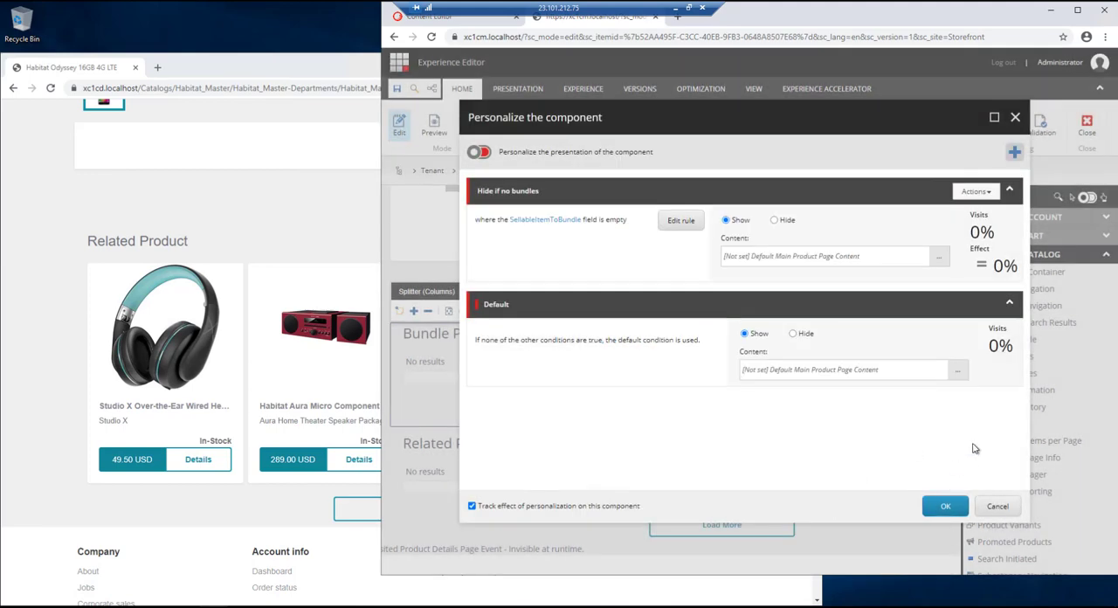
{"action": "left_click", "coordinate": [773, 221]}
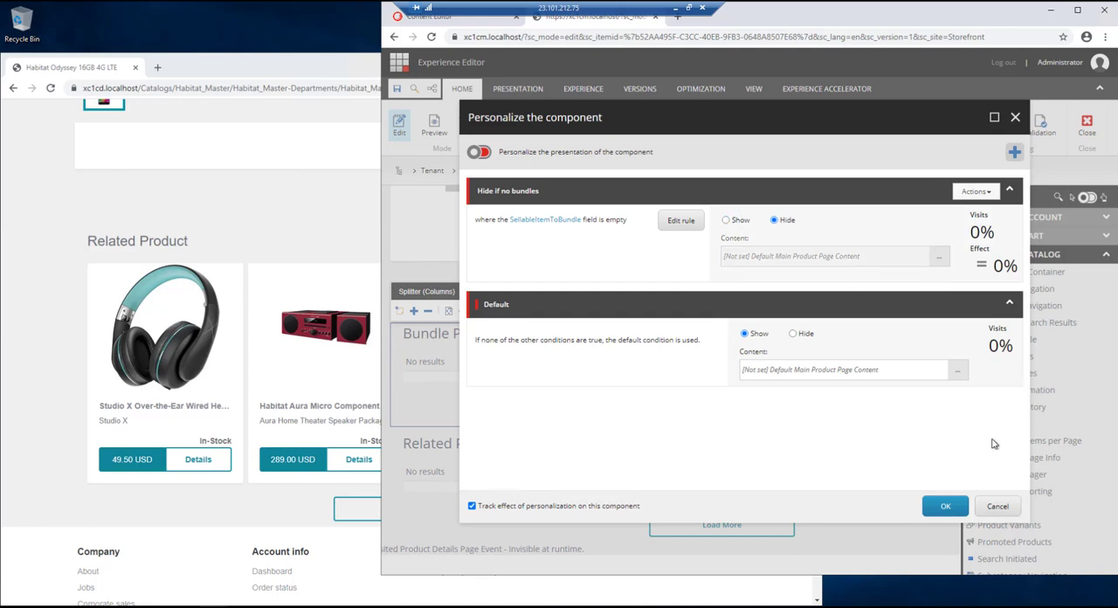
{"action": "left_click", "coordinate": [945, 507]}
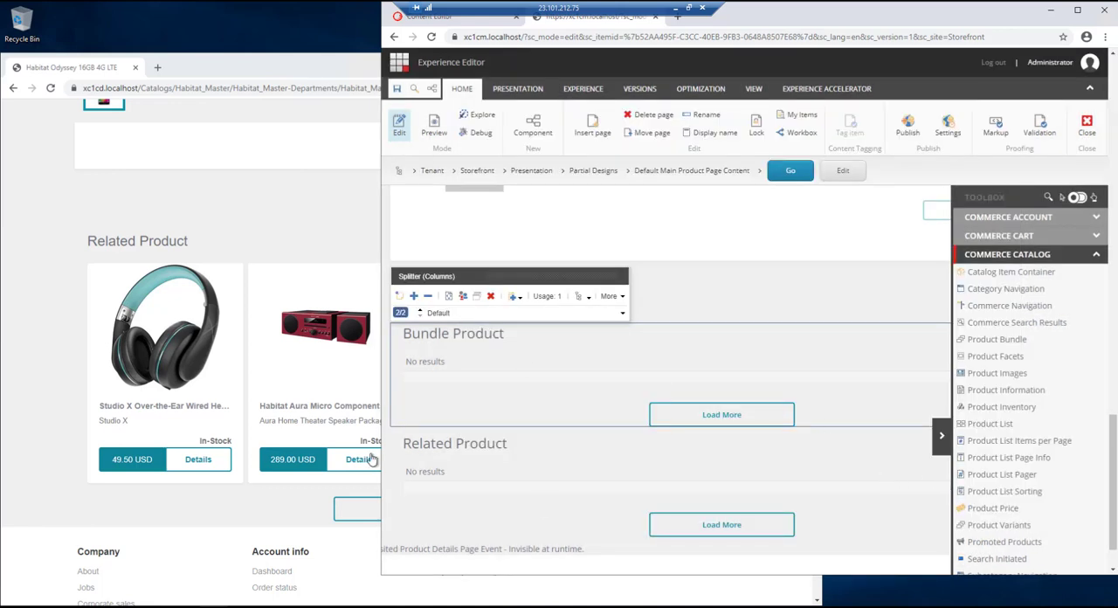
- Save the partial design and smart publish it in English with subitems and related items
{"action": "left_click", "coordinate": [397, 92]}
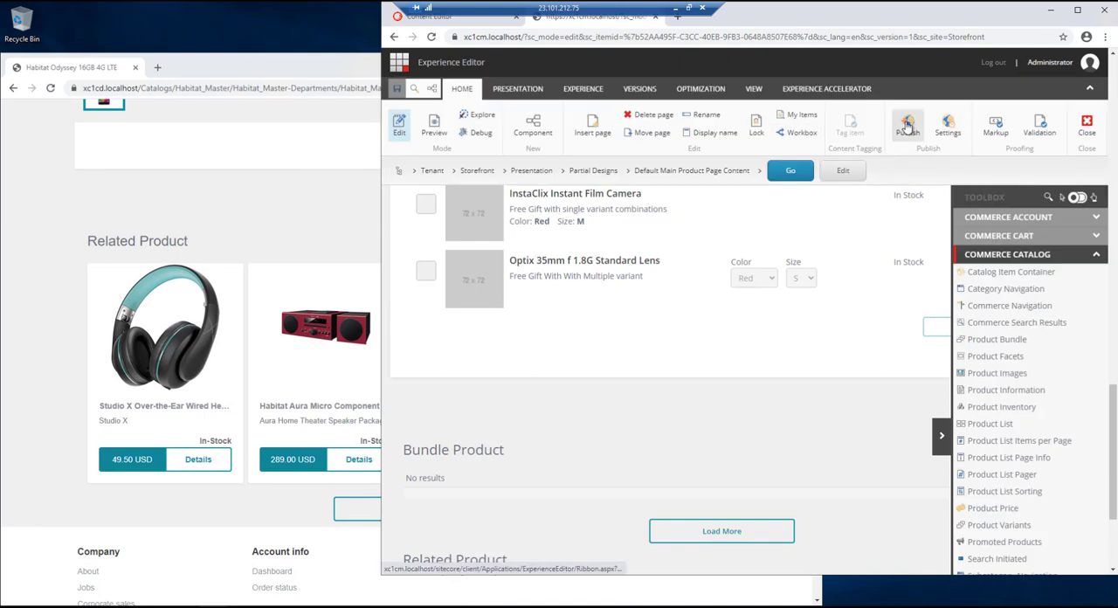
{"action": "left_click", "coordinate": [908, 126]}
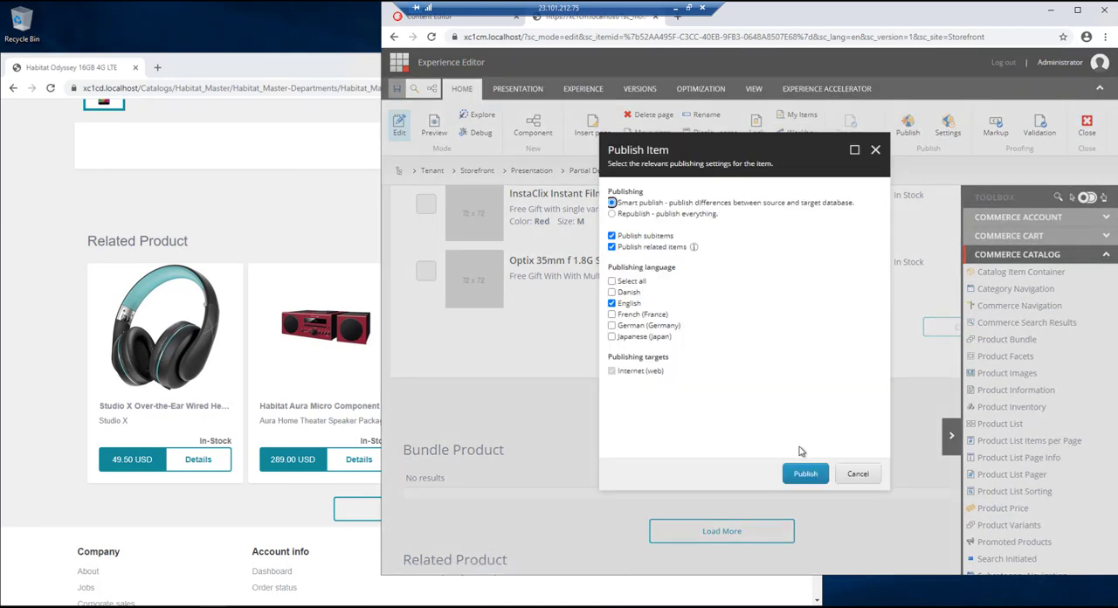
{"action": "left_click", "coordinate": [807, 473]}
{"action": "left_click", "coordinate": [811, 367]}
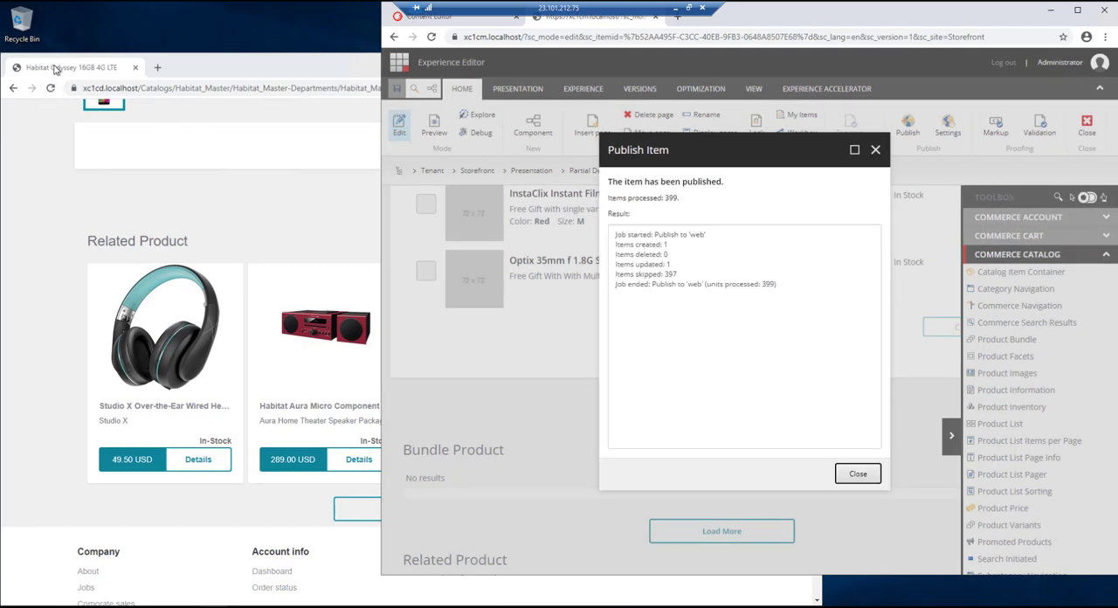
{"action": "left_click", "coordinate": [857, 474]}
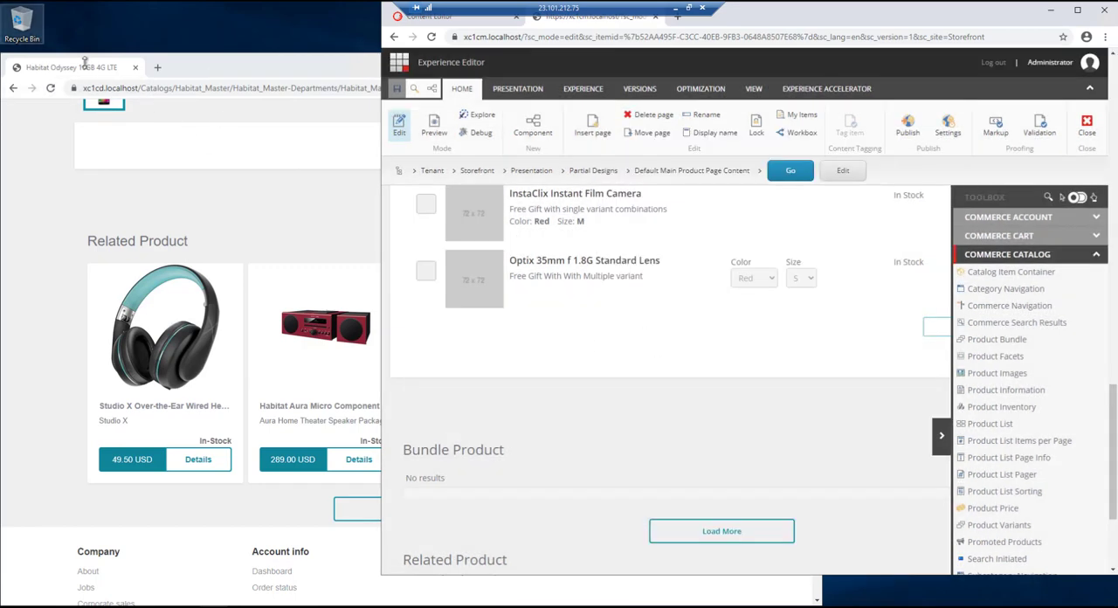
- Switch to the storefront window, reload the Habitat Odyssey product page and examine its Bundle Product section
{"action": "left_click", "coordinate": [78, 77]}
{"action": "left_click", "coordinate": [51, 88]}
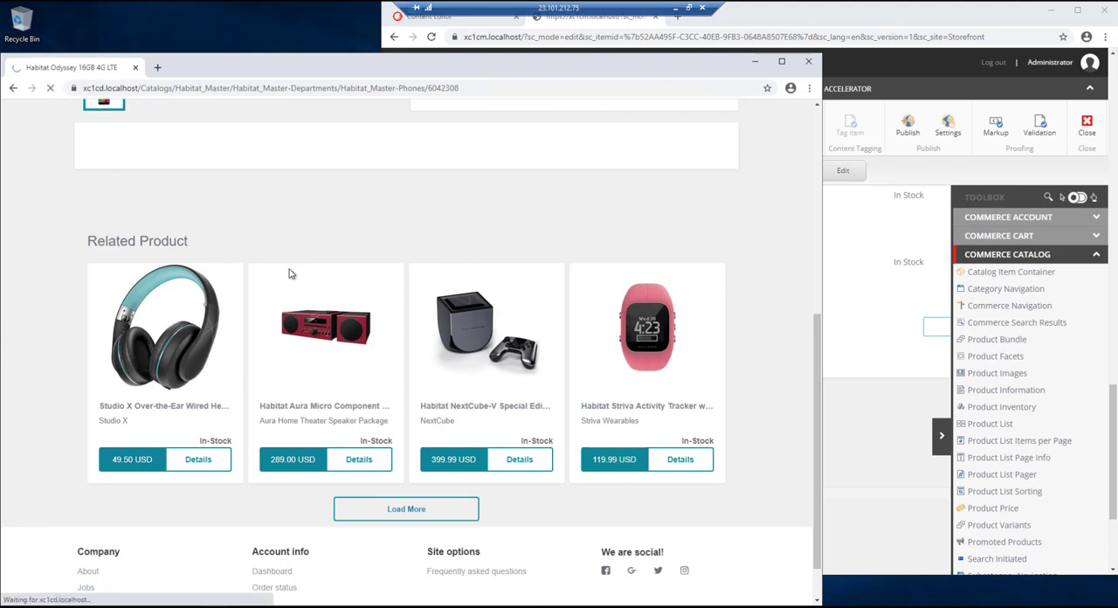
{"action": "scroll", "coordinate": [331, 266], "scroll_direction": "down", "scroll_amount": 1}
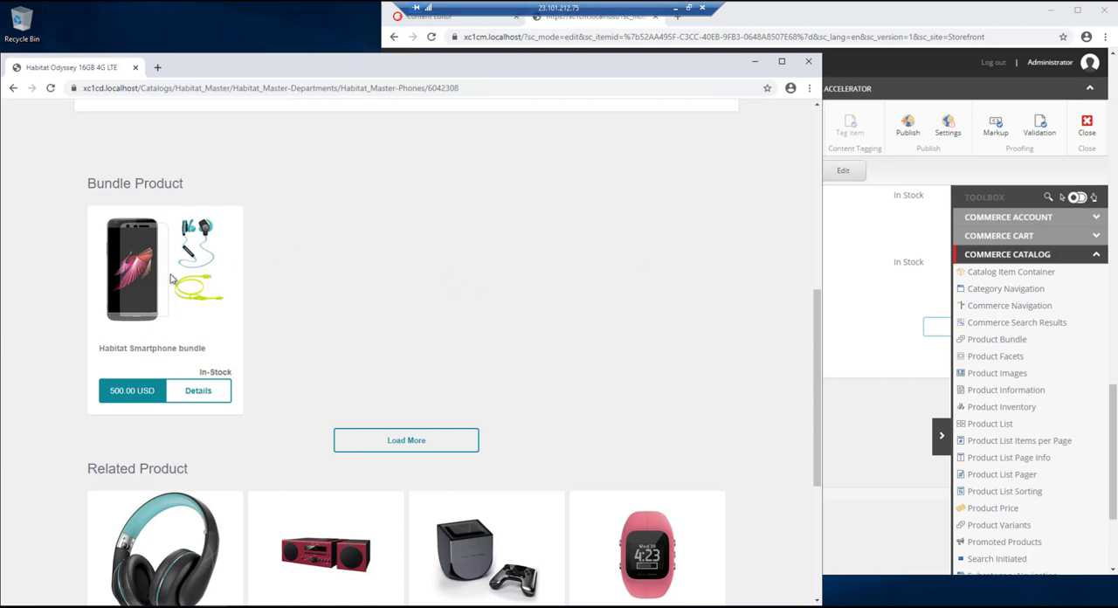
{"action": "scroll", "coordinate": [402, 295], "scroll_direction": "up", "scroll_amount": 1}
{"action": "scroll", "coordinate": [369, 283], "scroll_direction": "down", "scroll_amount": 2}
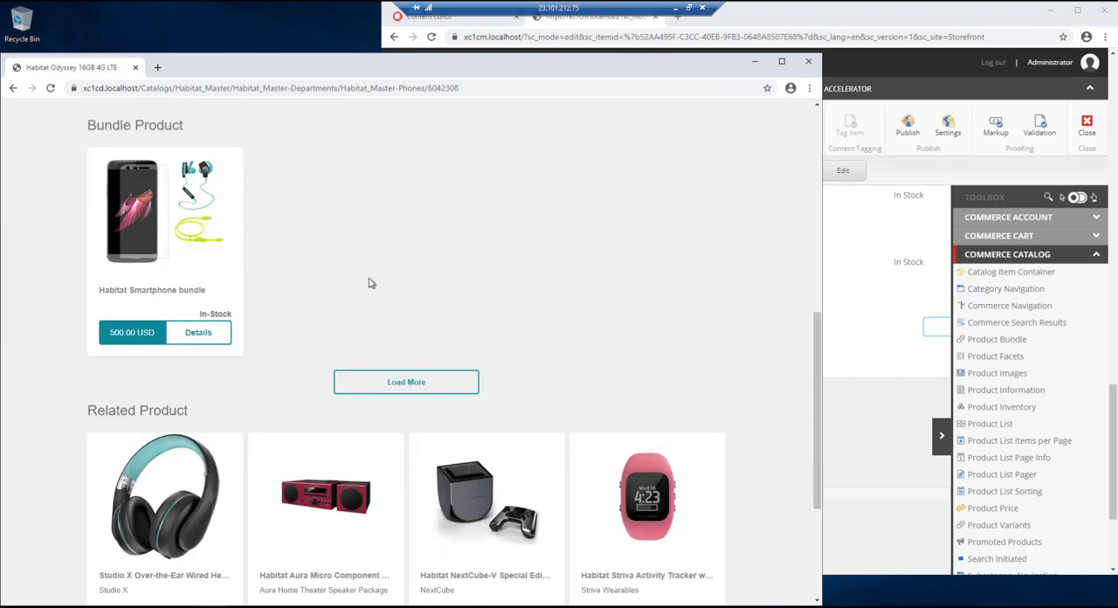
- Open the Studio X Over-the-Ear Wired Headphones page in a new tab and check whether it has a Bundle Product section
{"action": "right_click", "coordinate": [176, 340]}
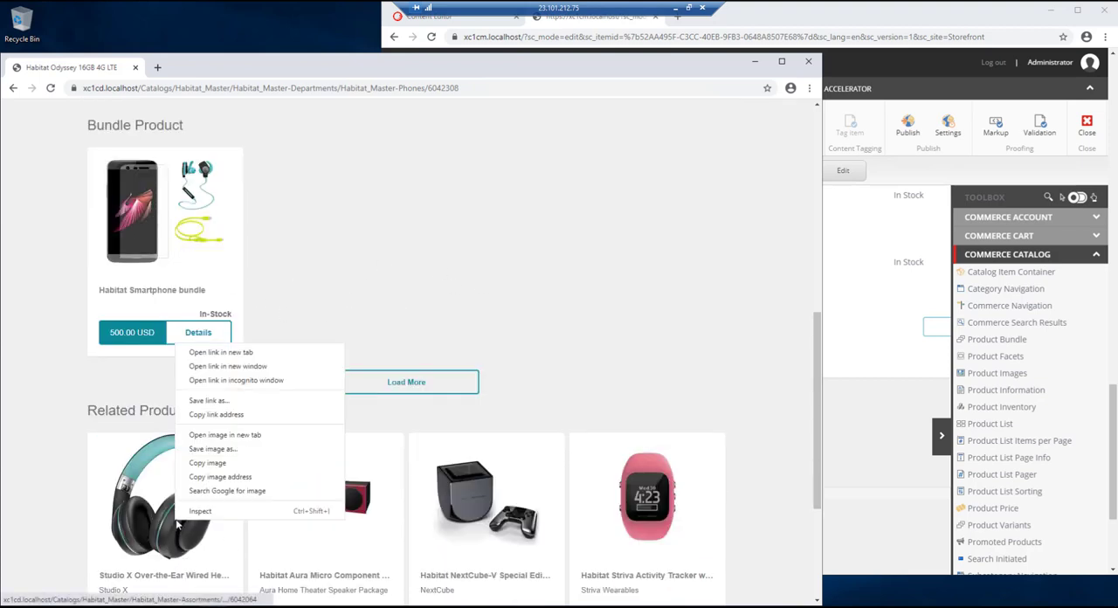
{"action": "left_click", "coordinate": [216, 352]}
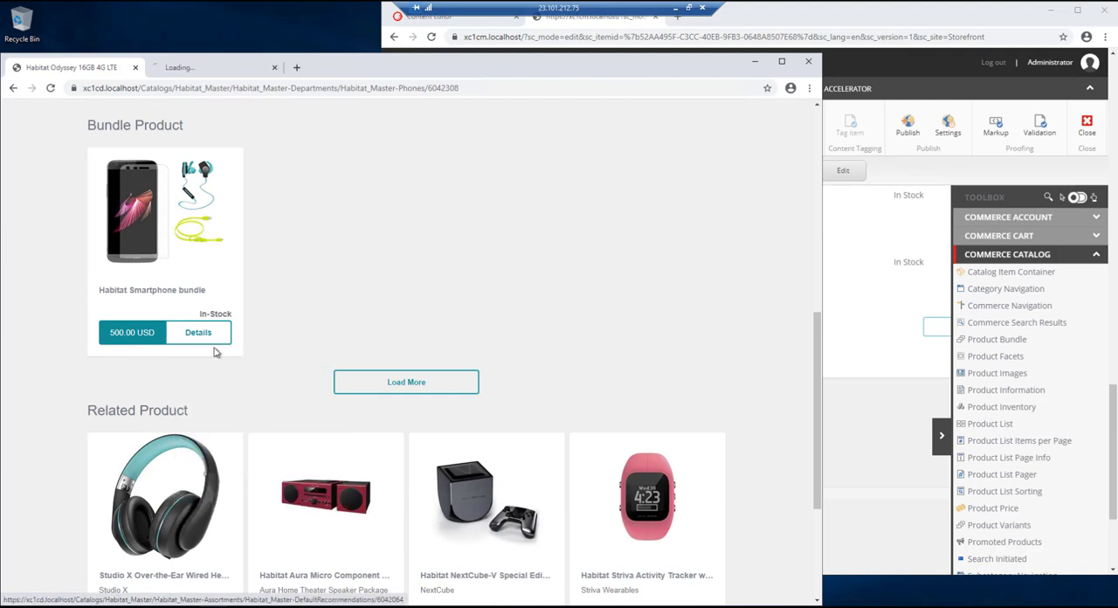
{"action": "left_click", "coordinate": [218, 68]}
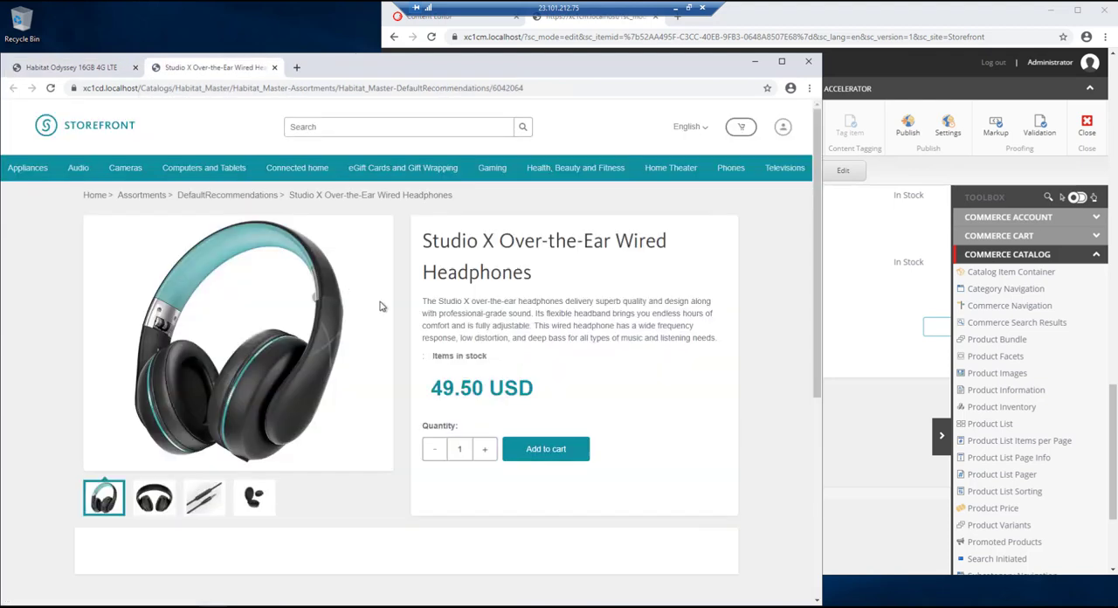
{"action": "scroll", "coordinate": [381, 301], "scroll_direction": "down", "scroll_amount": 4}
{"action": "scroll", "coordinate": [387, 299], "scroll_direction": "down", "scroll_amount": 2}
{"action": "scroll", "coordinate": [375, 300], "scroll_direction": "up", "scroll_amount": 1}
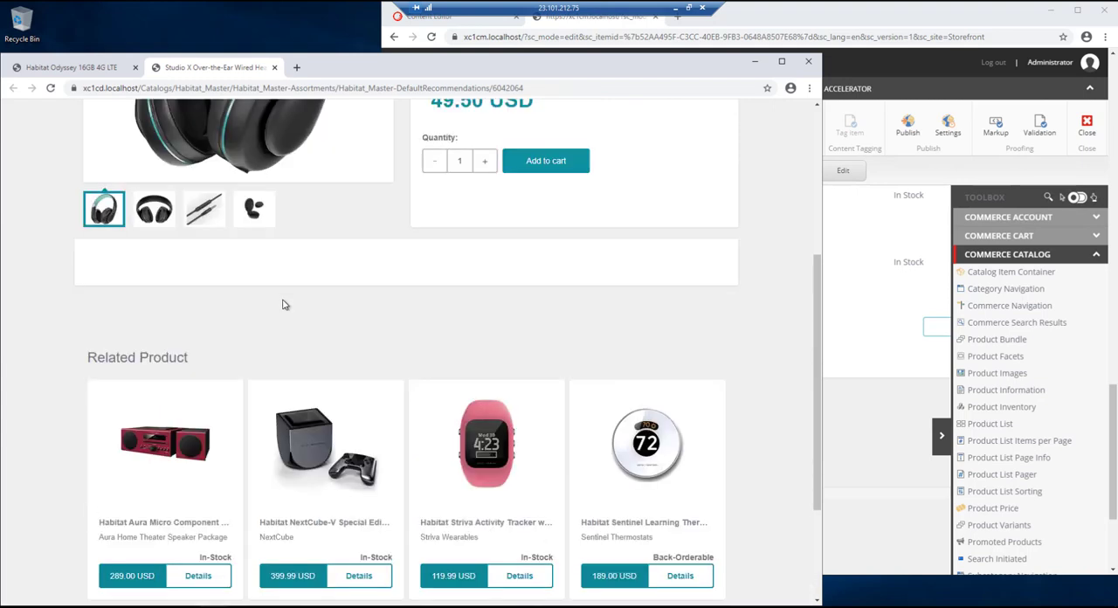
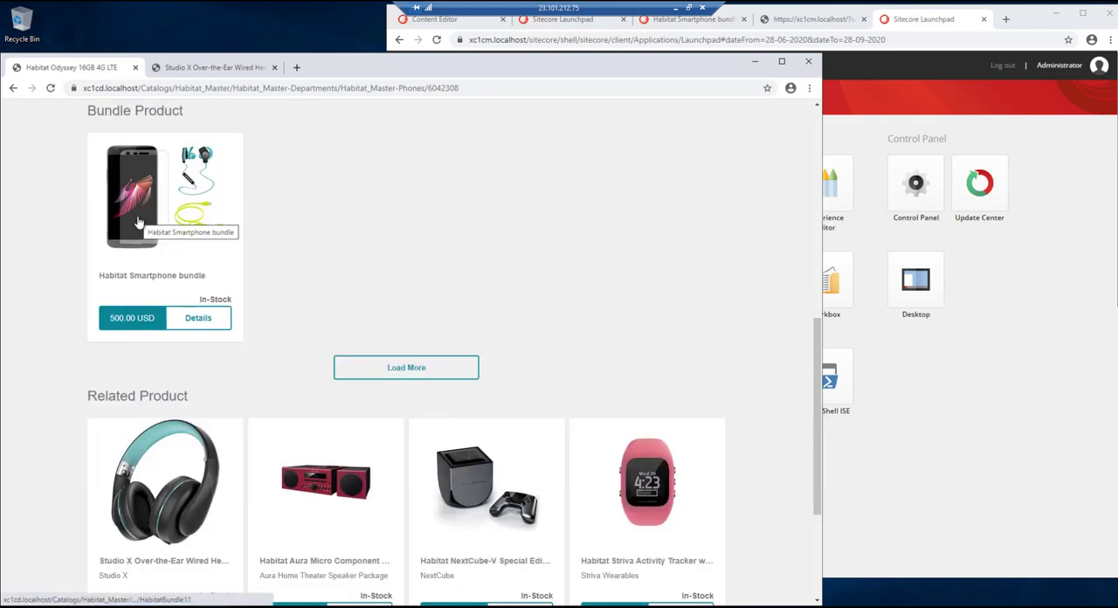
- Examine the product tiles in the Bundle Product and Related Product sections of the Habitat Odyssey page
{"action": "scroll", "coordinate": [229, 234], "scroll_direction": "up", "scroll_amount": 1}
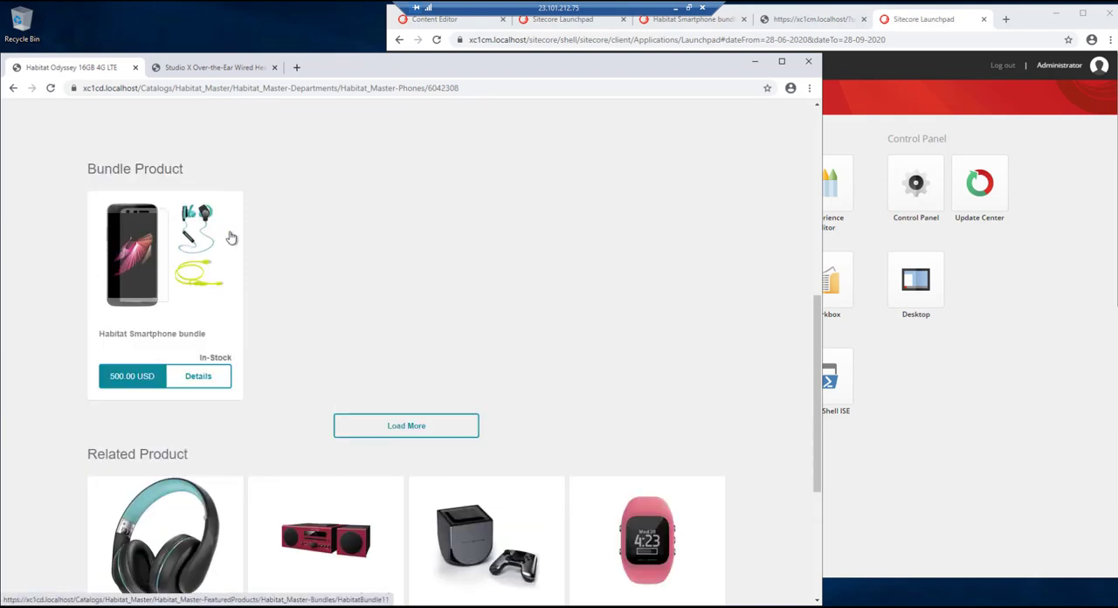
{"action": "scroll", "coordinate": [230, 330], "scroll_direction": "down", "scroll_amount": 2}
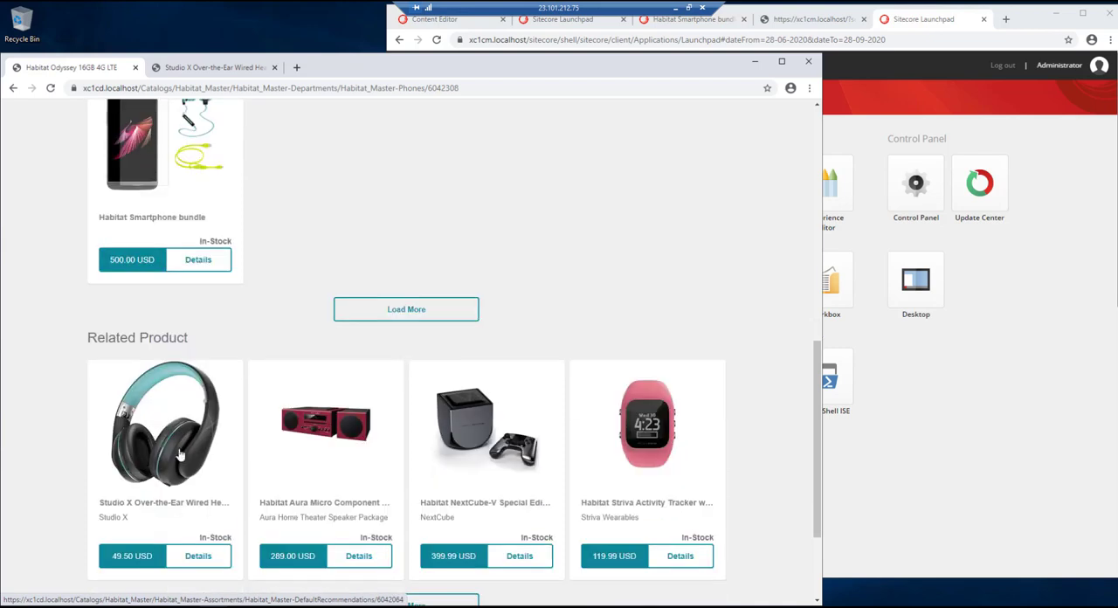
{"action": "scroll", "coordinate": [504, 414], "scroll_direction": "up", "scroll_amount": 1}
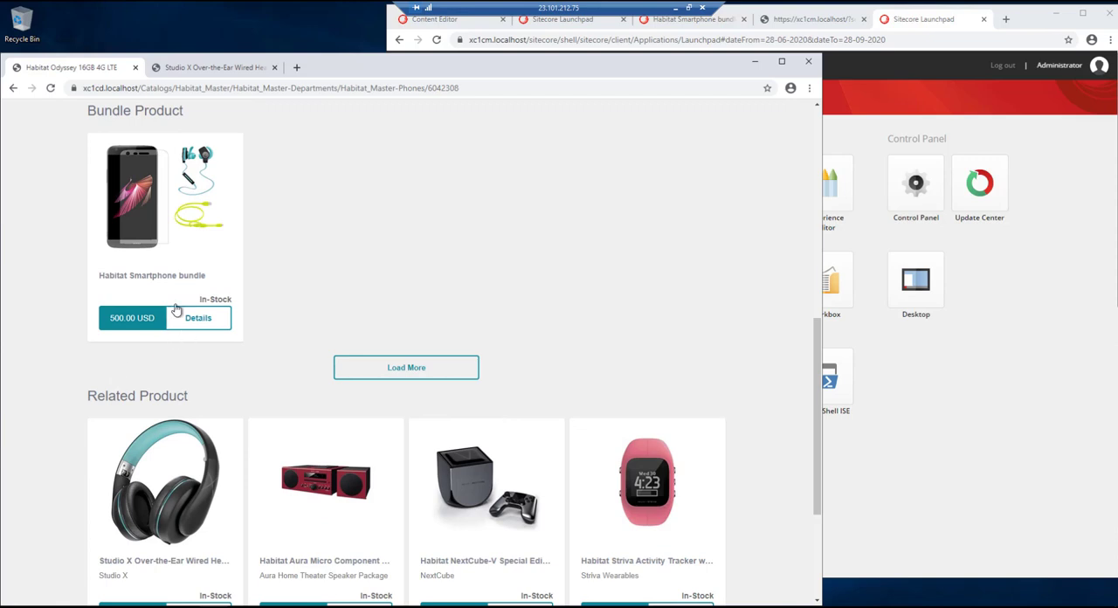
{"action": "scroll", "coordinate": [144, 266], "scroll_direction": "down", "scroll_amount": 1}
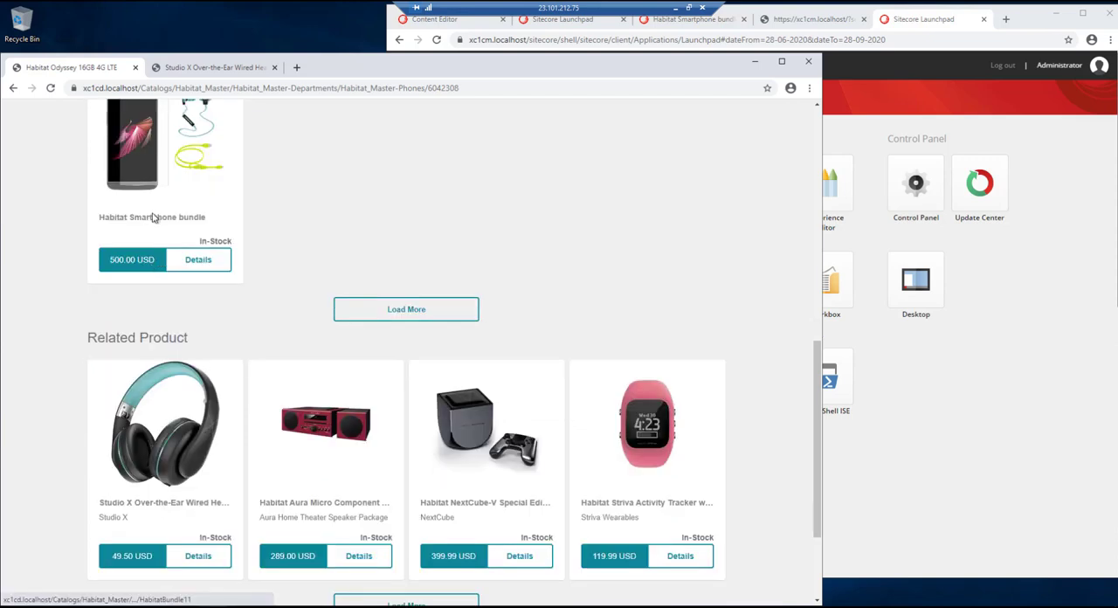
{"action": "scroll", "coordinate": [161, 223], "scroll_direction": "up", "scroll_amount": 1}
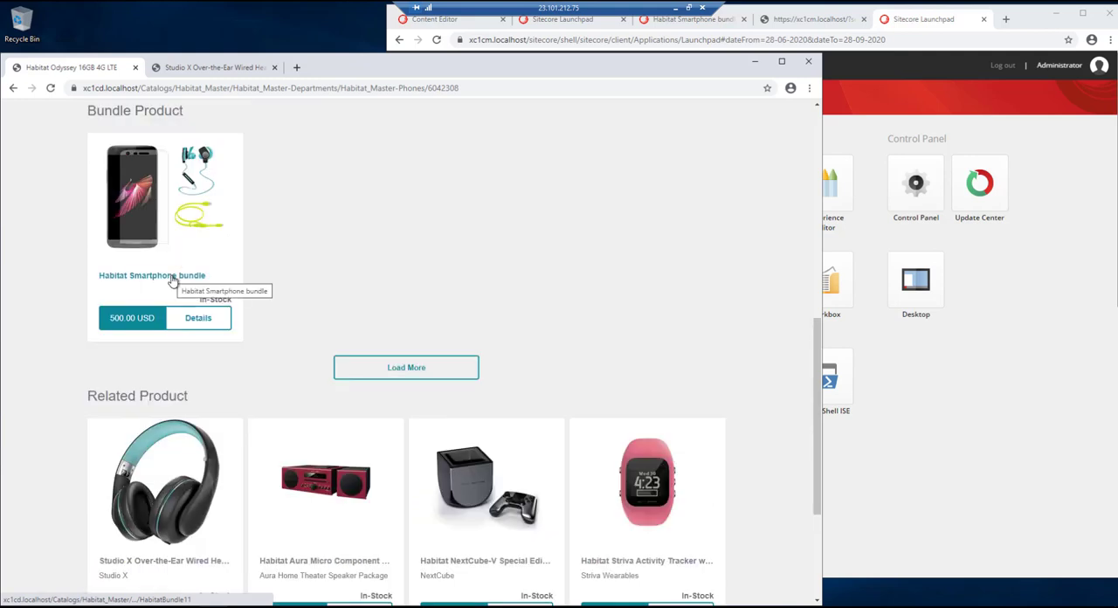
- Switch to the Sitecore Launchpad window, open the Content Editor and select Commerce Search Results in the tenant's Storefront Dictionary
{"action": "left_click", "coordinate": [996, 20]}
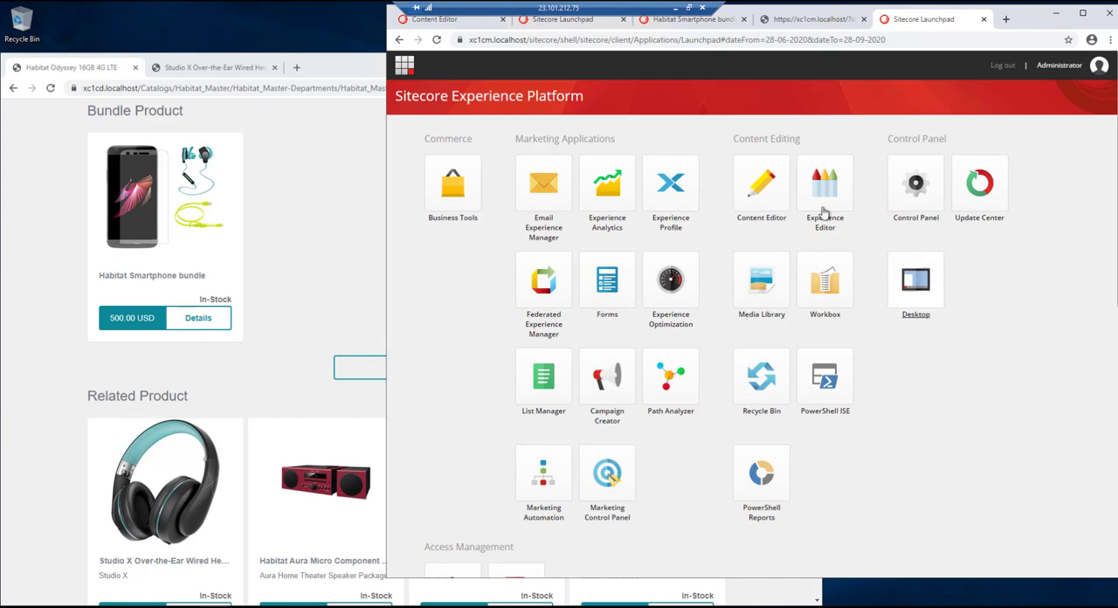
{"action": "left_click", "coordinate": [764, 196]}
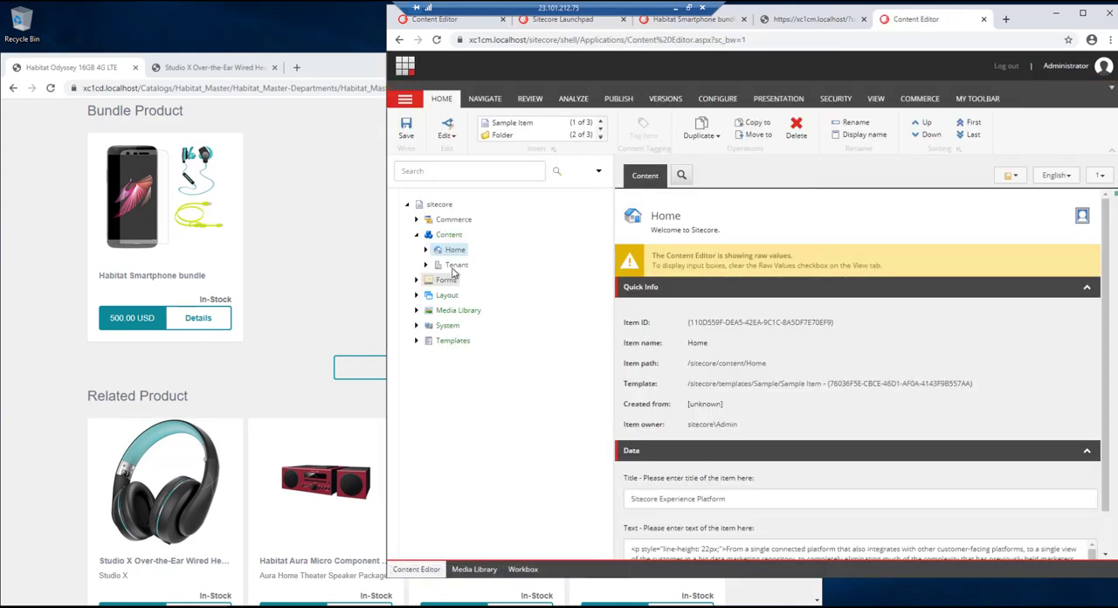
{"action": "left_click", "coordinate": [425, 264]}
{"action": "left_click", "coordinate": [435, 279]}
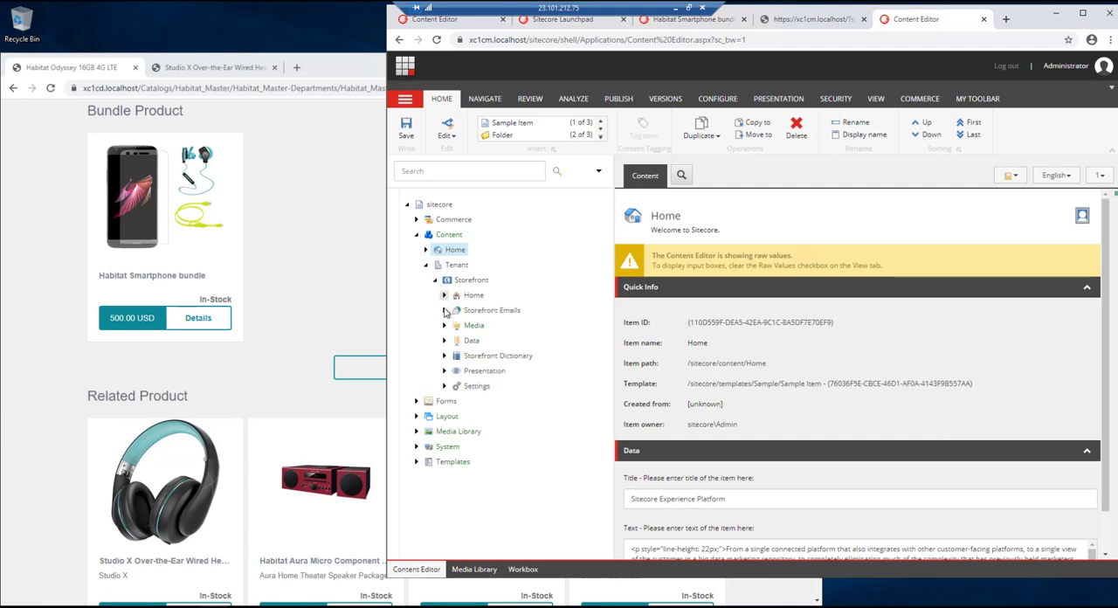
{"action": "left_click", "coordinate": [443, 355]}
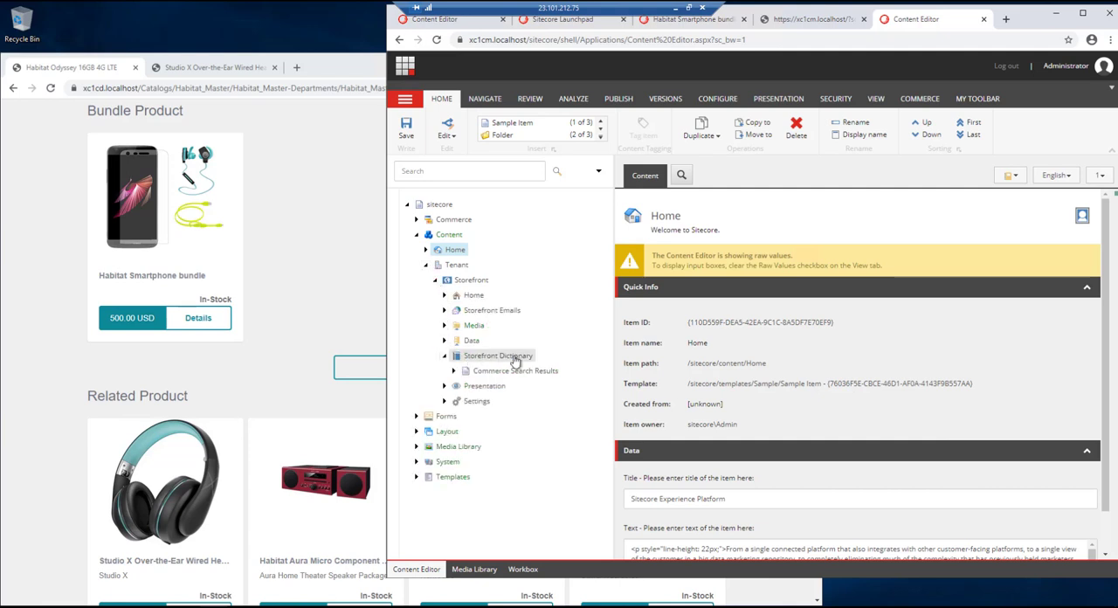
{"action": "left_click", "coordinate": [453, 370]}
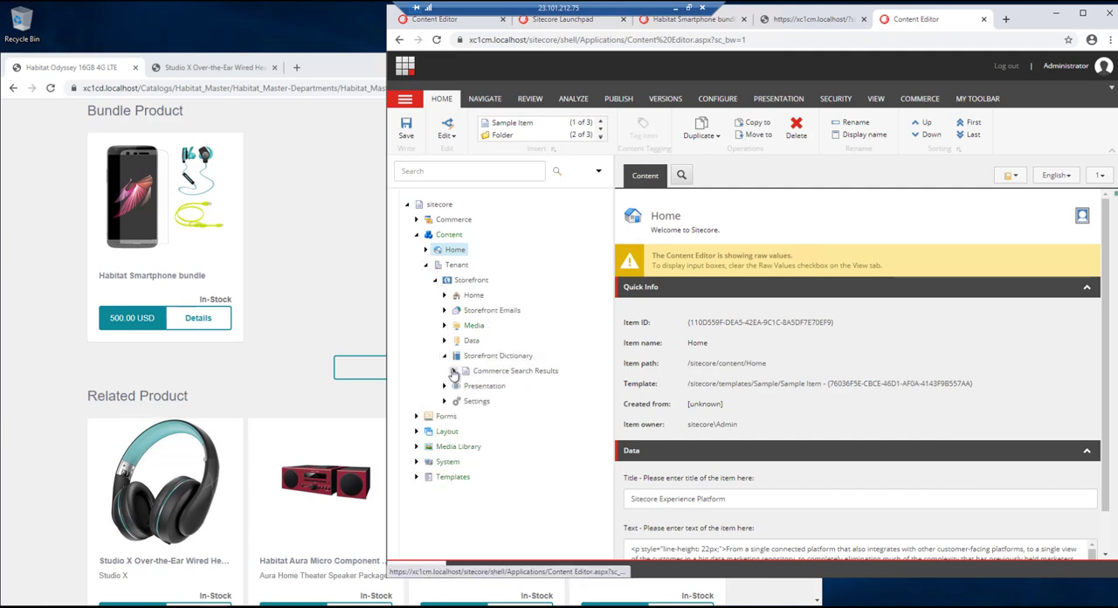
{"action": "left_click", "coordinate": [507, 372]}
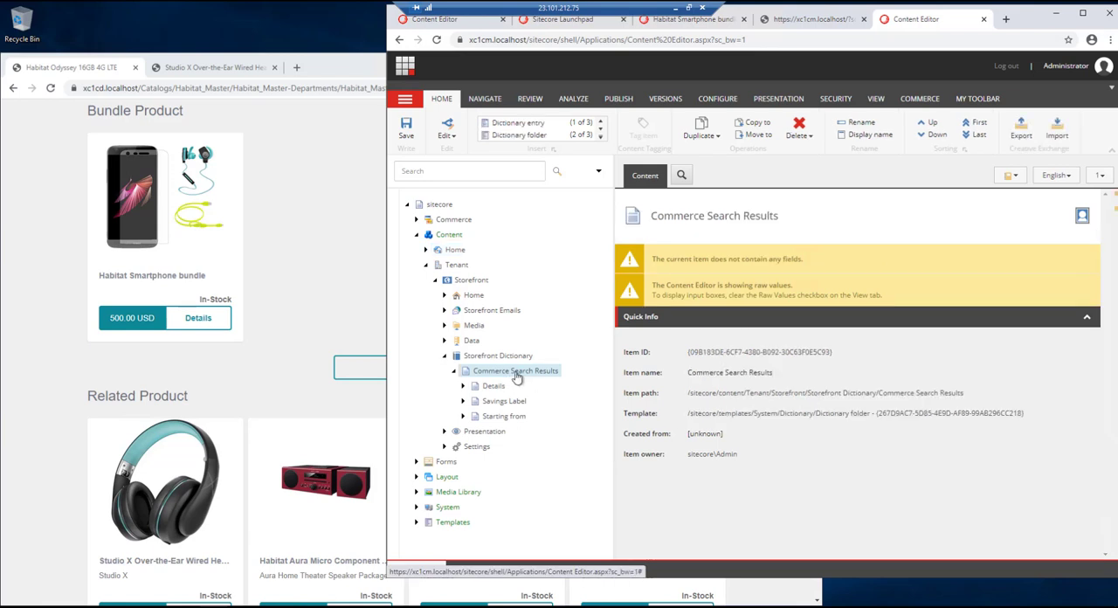
- Insert a dictionary entry named Bundle Label under Commerce Search Results
{"action": "right_click", "coordinate": [516, 374]}
{"action": "mouse_move", "coordinate": [554, 374]}
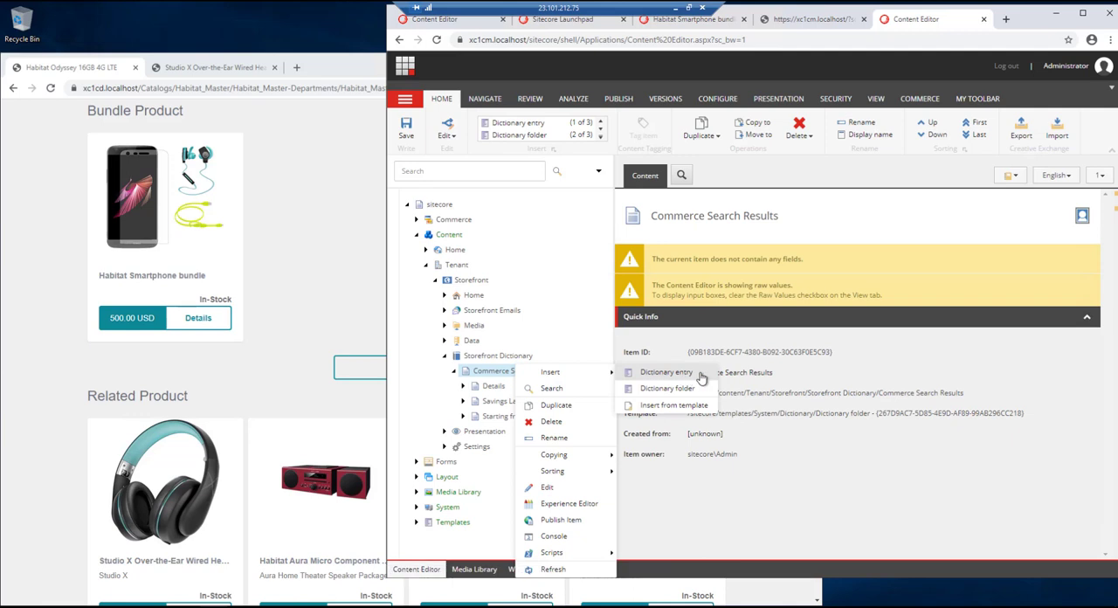
{"action": "left_click", "coordinate": [699, 374]}
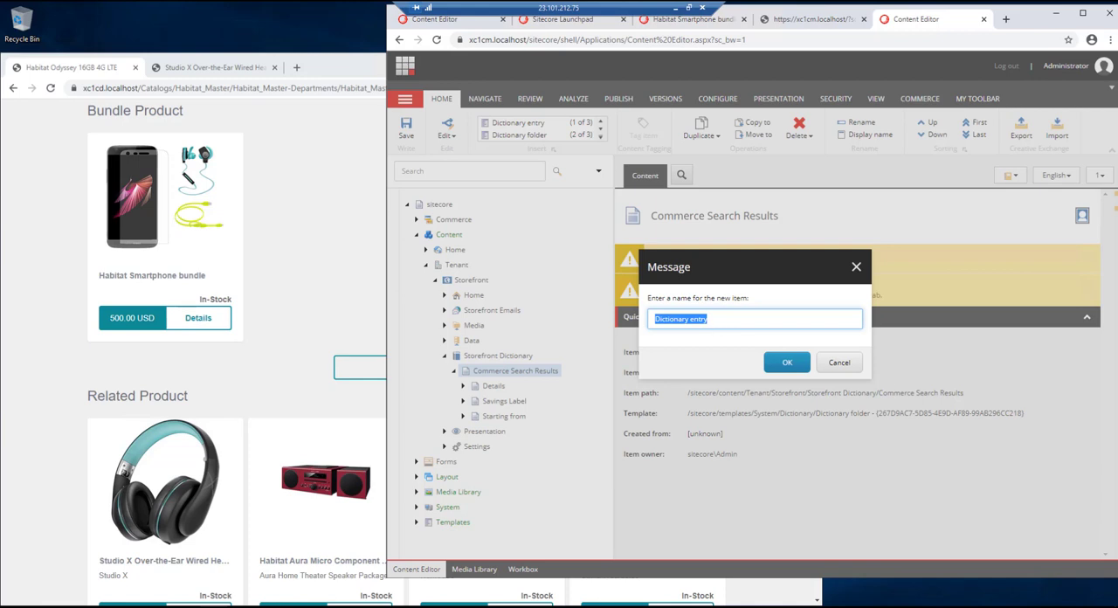
{"action": "type", "text": "Bundle Label"}
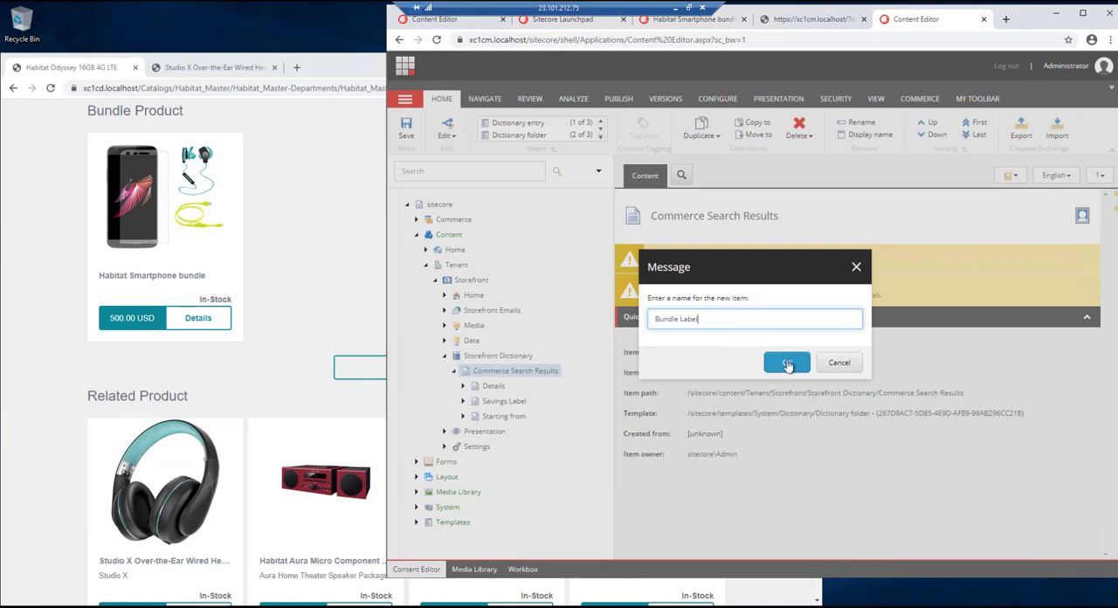
{"action": "left_click", "coordinate": [786, 361]}
- Set the Bundle Label entry's key to BUNDLE_LABEL and its phrase to Bundle, and save the item
{"action": "scroll", "coordinate": [675, 448], "scroll_direction": "down", "scroll_amount": 1}
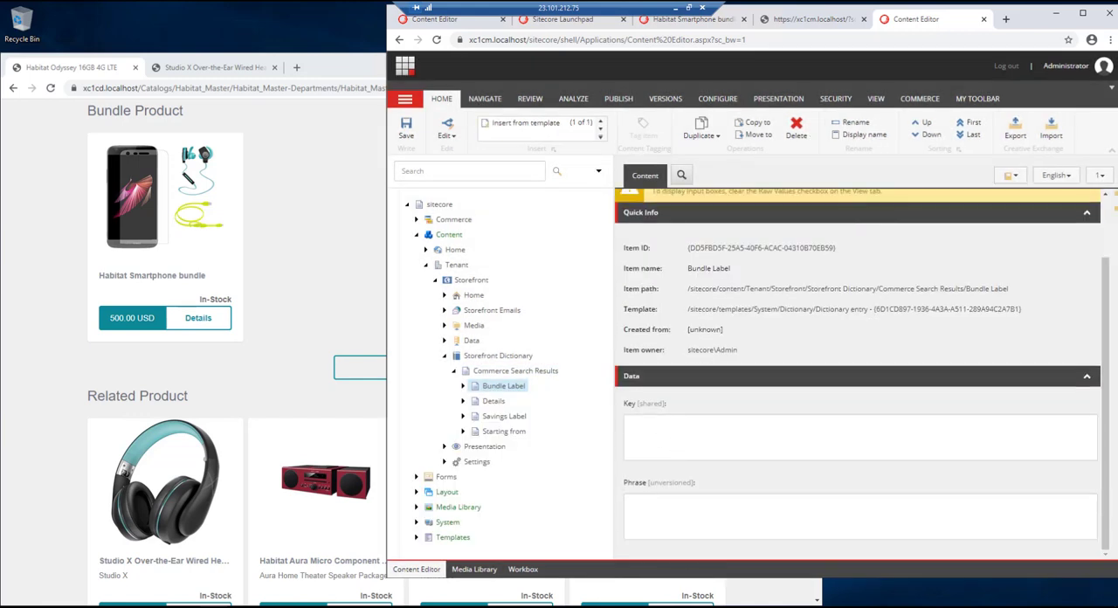
{"action": "left_click", "coordinate": [688, 424]}
{"action": "type", "text": "BUNDLE_LABEL"}
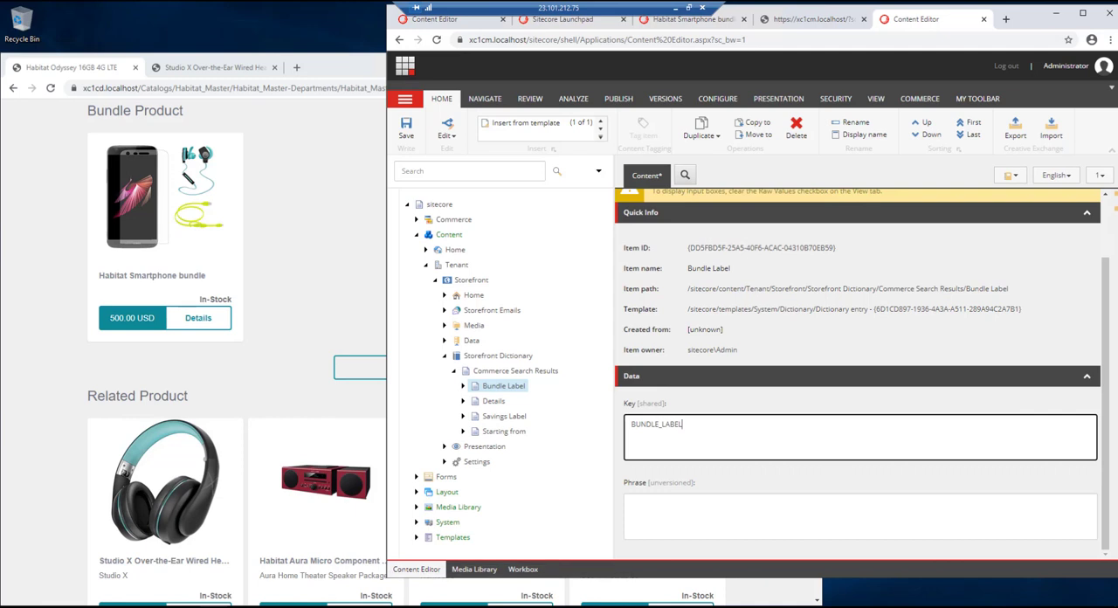
{"action": "left_click", "coordinate": [708, 521]}
{"action": "type", "text": "Bundle"}
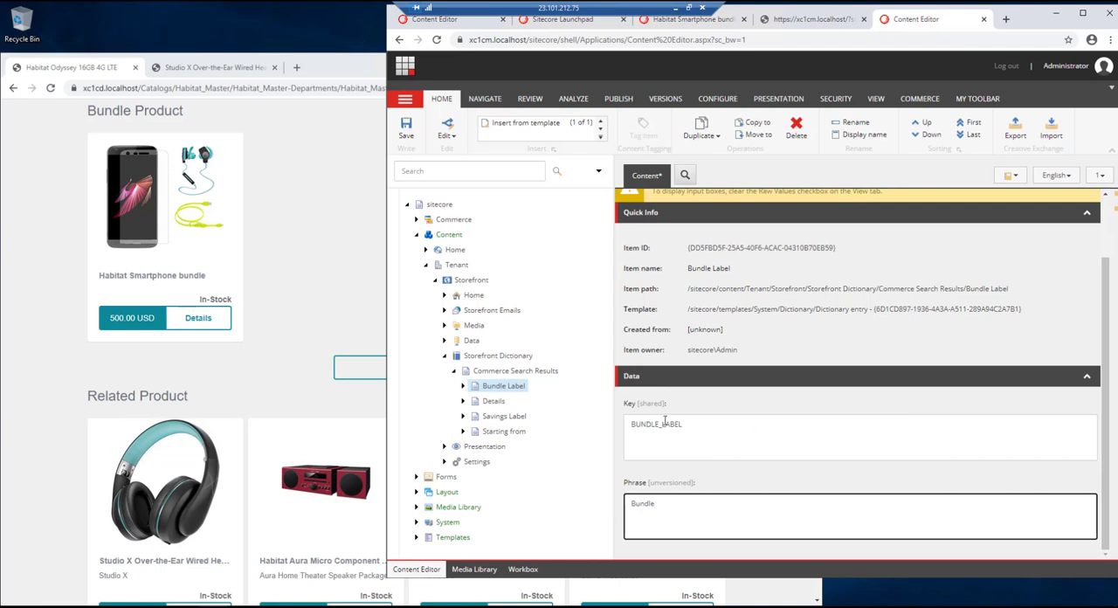
{"action": "left_click_drag", "start_coordinate": [683, 425], "coordinate": [639, 426]}
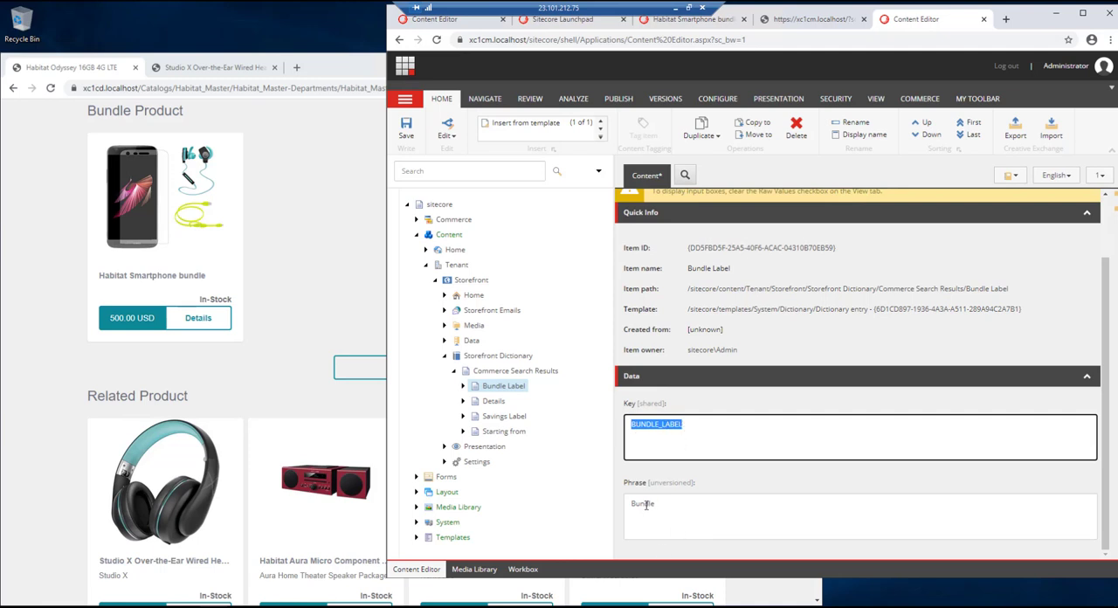
{"action": "double_click", "coordinate": [636, 504]}
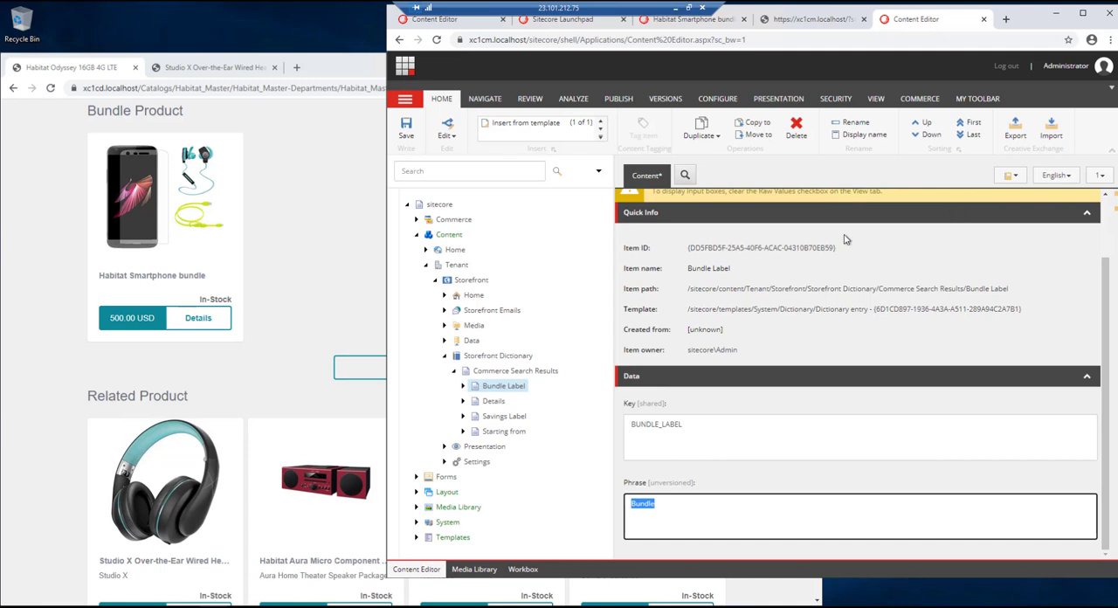
{"action": "left_click", "coordinate": [406, 128]}
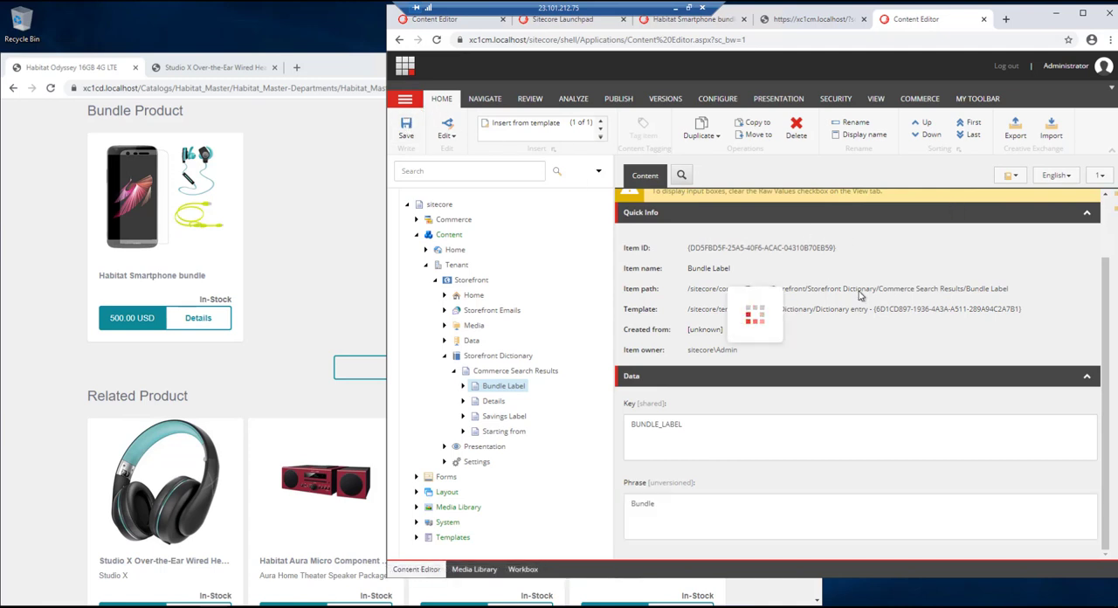
- Smart publish the Bundle Label entry in English with subitems and related items
{"action": "left_click", "coordinate": [619, 99]}
{"action": "left_click", "coordinate": [507, 135]}
{"action": "left_click", "coordinate": [539, 172]}
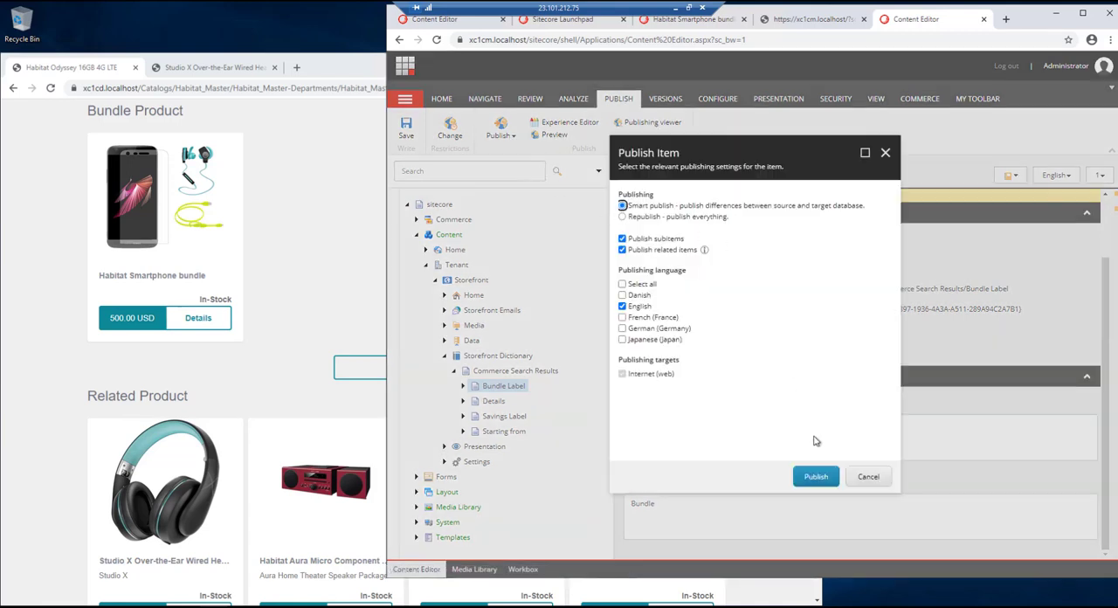
{"action": "left_click", "coordinate": [816, 476]}
{"action": "left_click", "coordinate": [804, 368]}
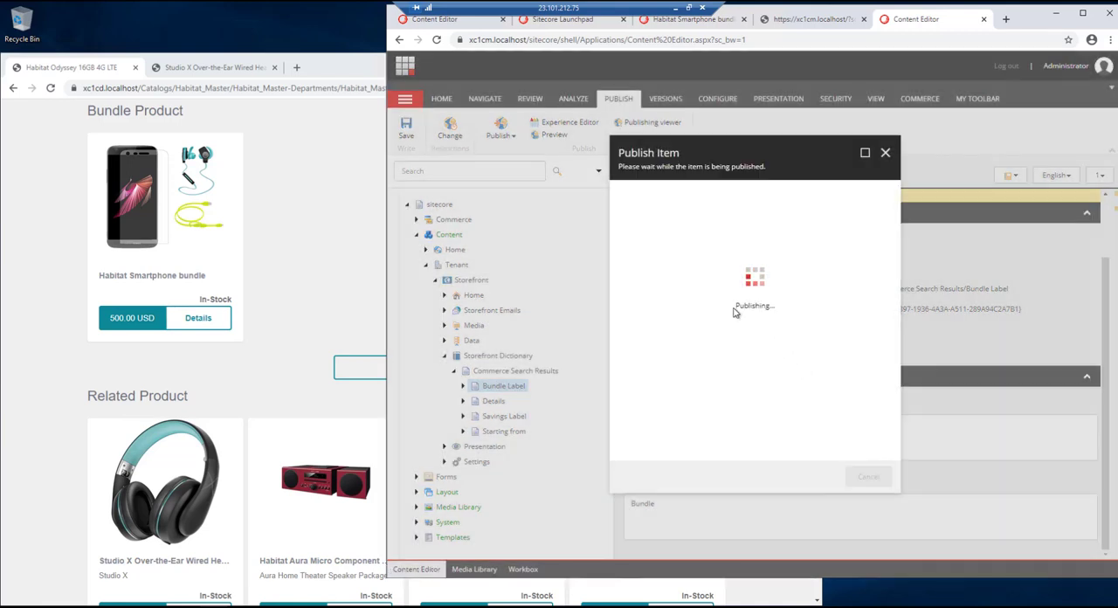
{"action": "left_click", "coordinate": [868, 476]}
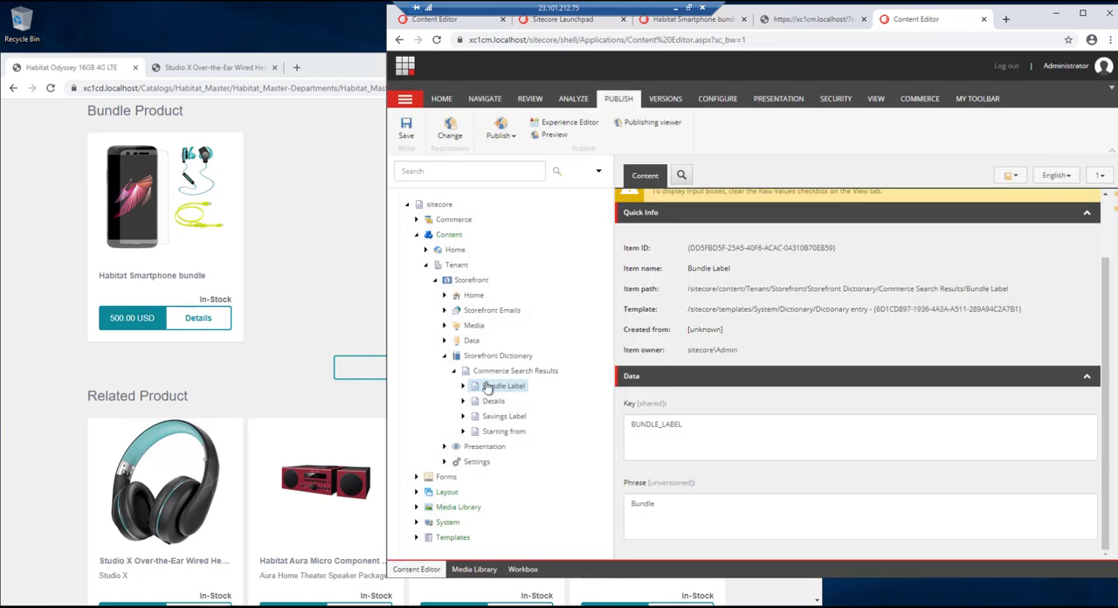
- Open the Scriban item of the Default variant under the storefront's Commerce Search Results rendering variants
{"action": "left_click", "coordinate": [444, 355]}
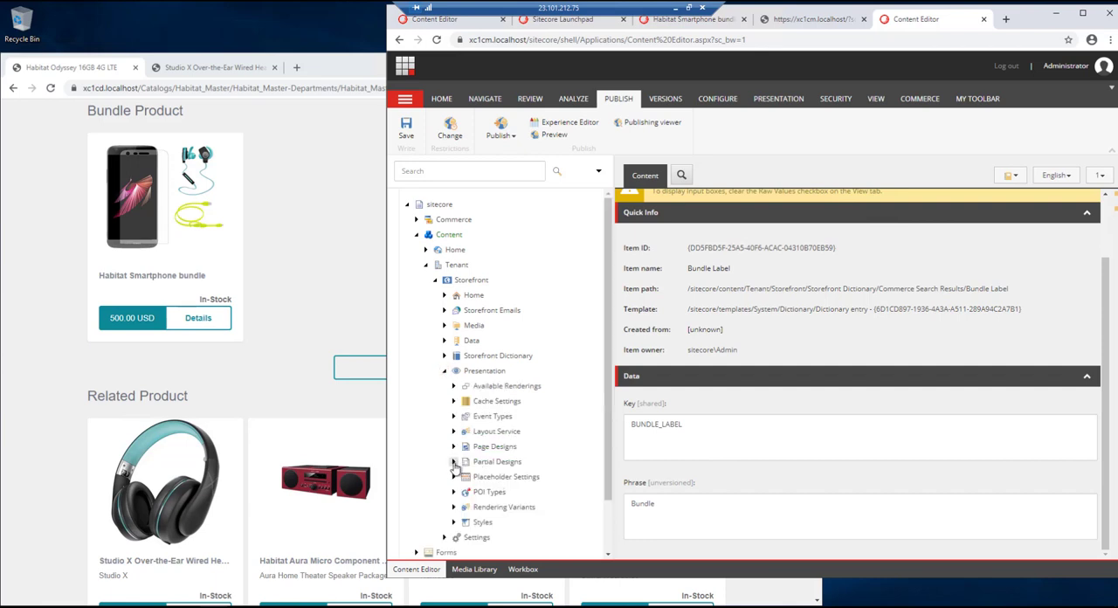
{"action": "left_click", "coordinate": [454, 506]}
{"action": "scroll", "coordinate": [534, 456], "scroll_direction": "down", "scroll_amount": 5}
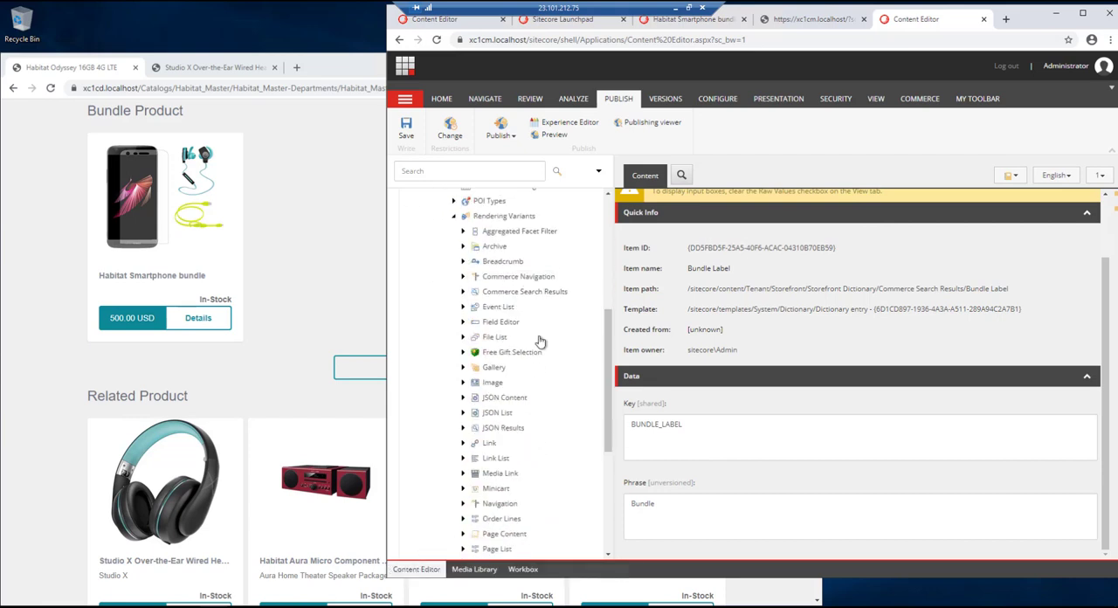
{"action": "left_click", "coordinate": [478, 292]}
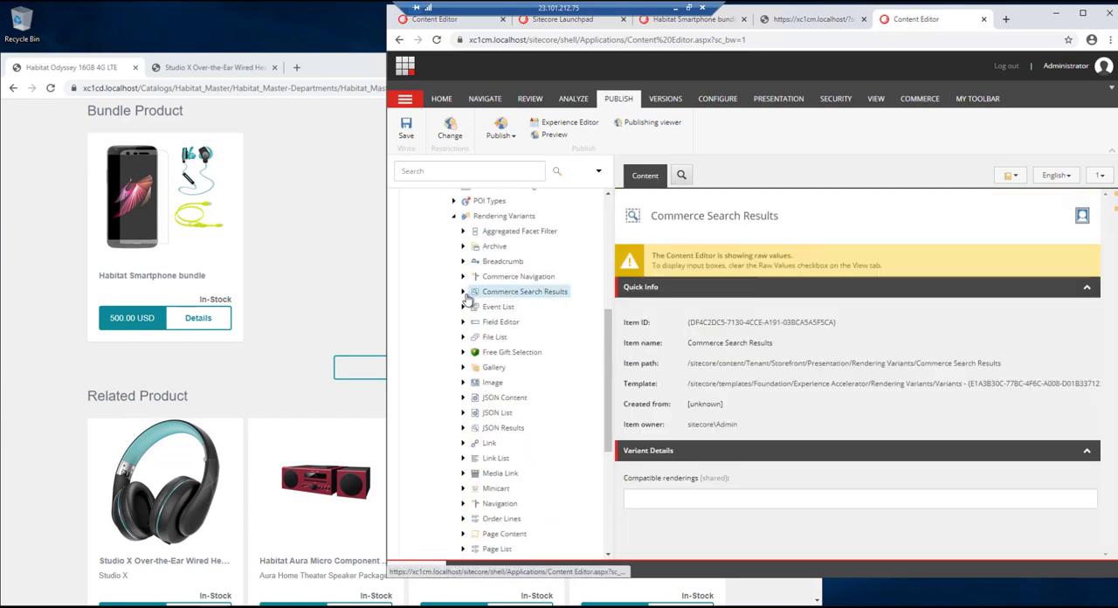
{"action": "left_click", "coordinate": [463, 292]}
{"action": "left_click", "coordinate": [472, 307]}
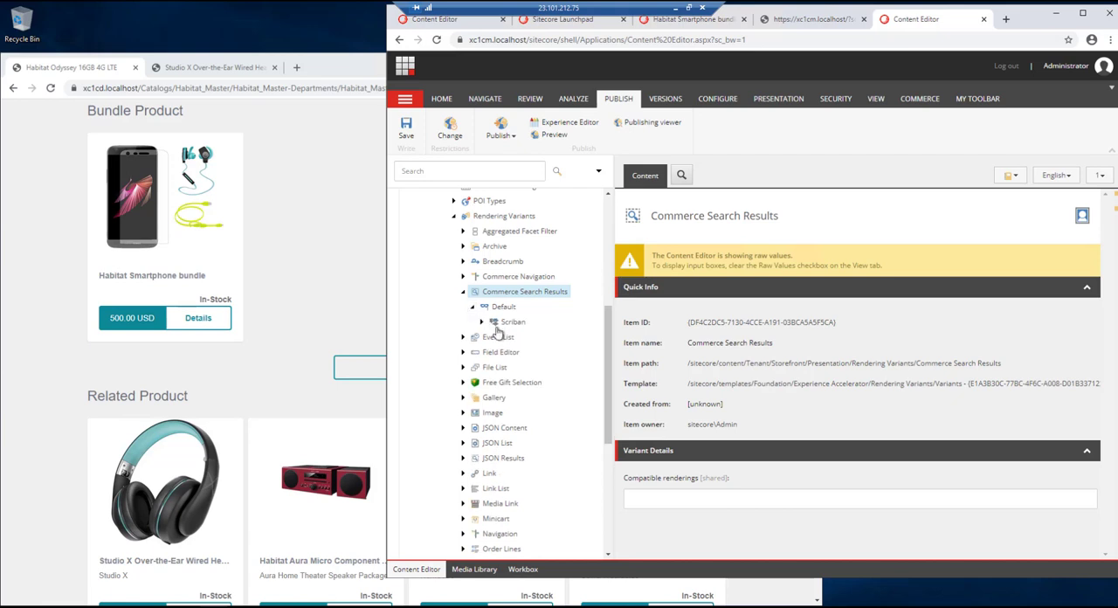
{"action": "left_click", "coordinate": [512, 321]}
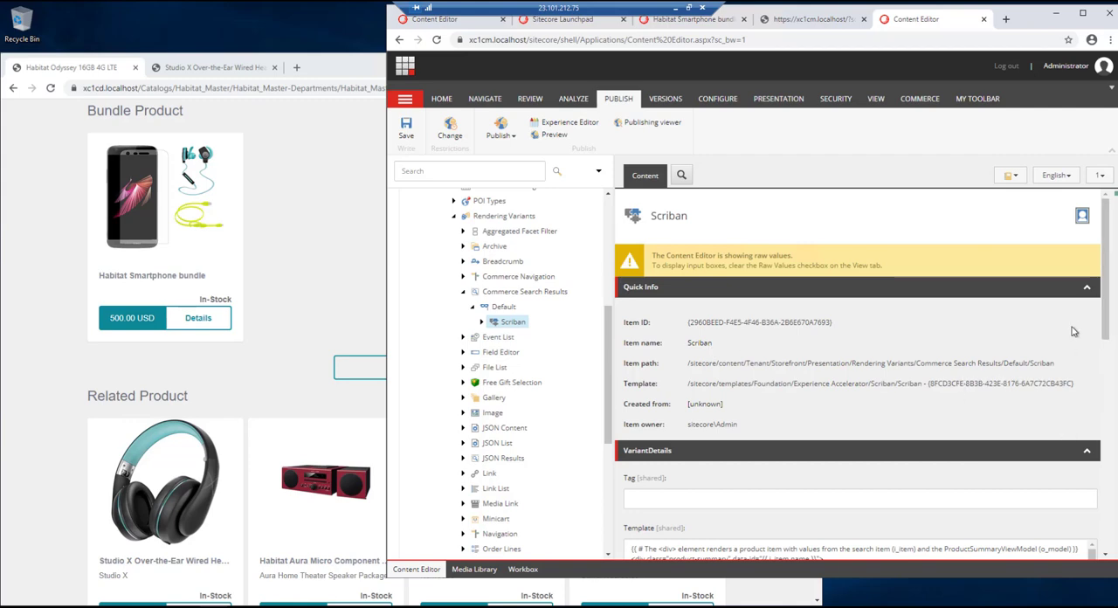
- Above the promotion div in the Scriban template, insert a condition for template names containing 'Bundle' that outputs the translated BUNDLE_LABEL in a promotion div
{"action": "scroll", "coordinate": [1078, 330], "scroll_direction": "down", "scroll_amount": 10}
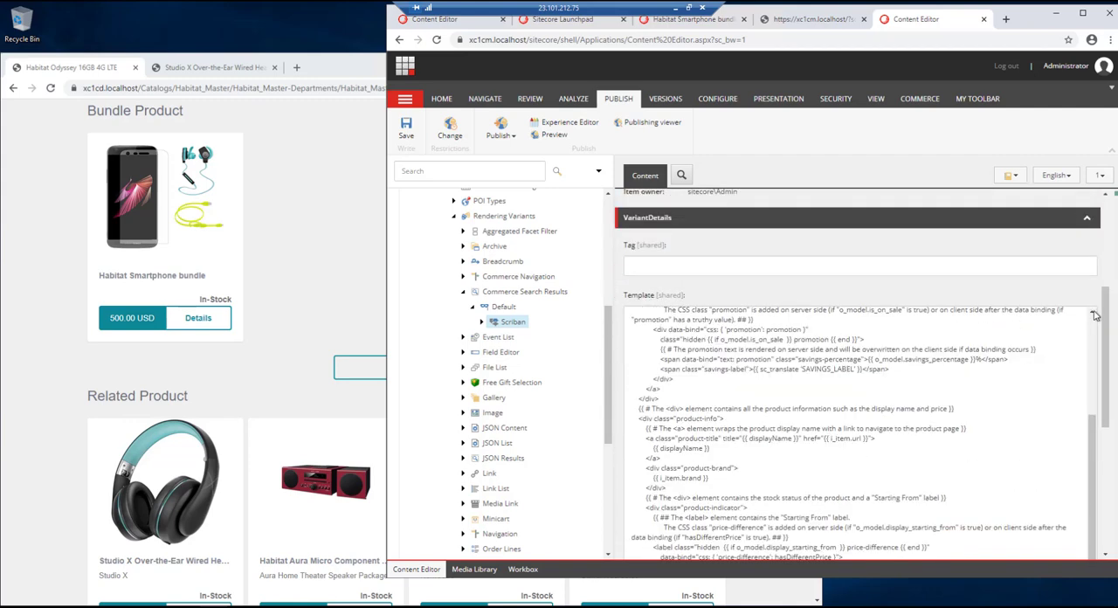
{"action": "scroll", "coordinate": [926, 320], "scroll_direction": "down", "scroll_amount": 5}
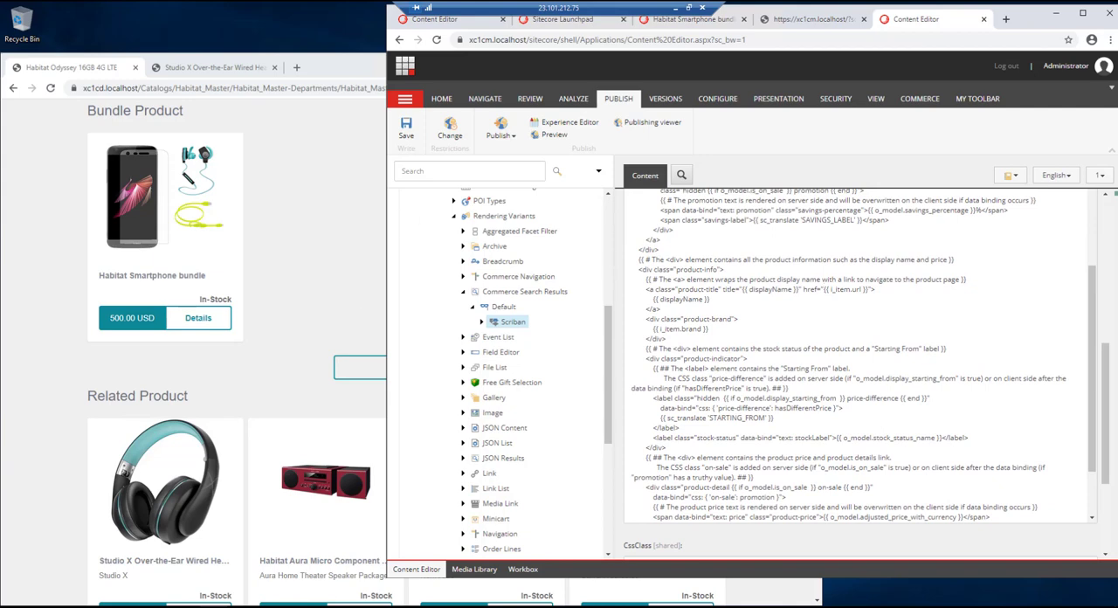
{"action": "key", "text": "ctrl+f"}
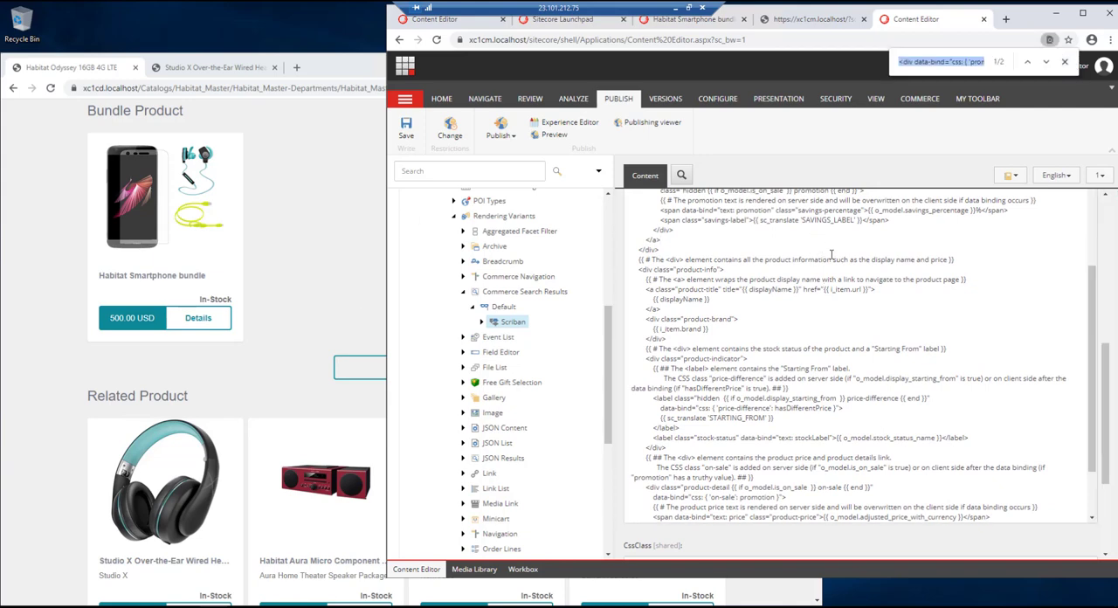
{"action": "type", "text": "{ 'promotion': promotion }"}
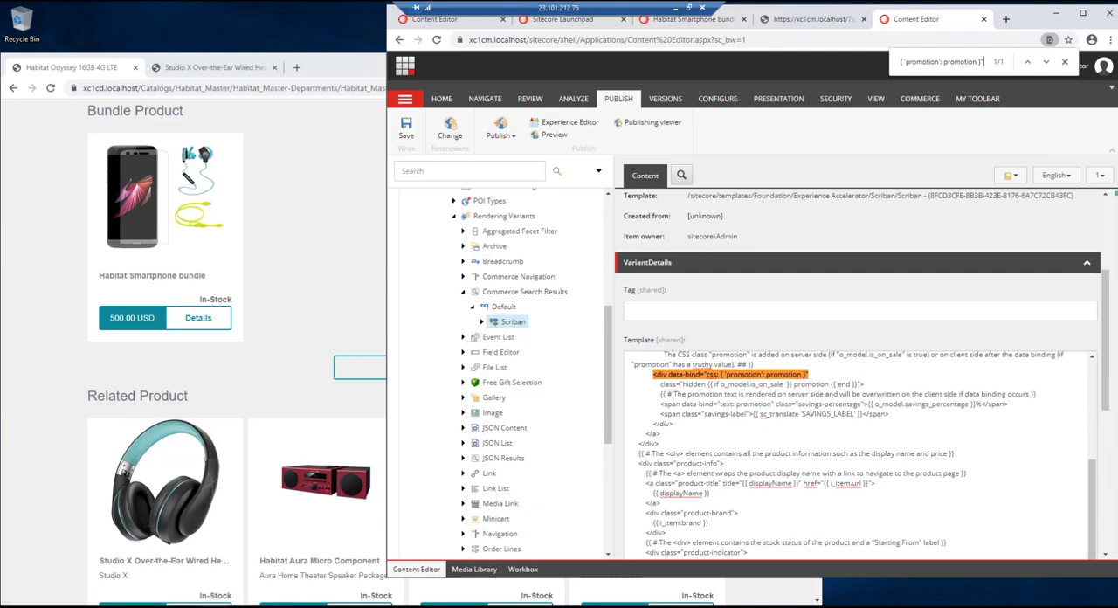
{"action": "left_click", "coordinate": [763, 366]}
{"action": "key", "text": "Return"}
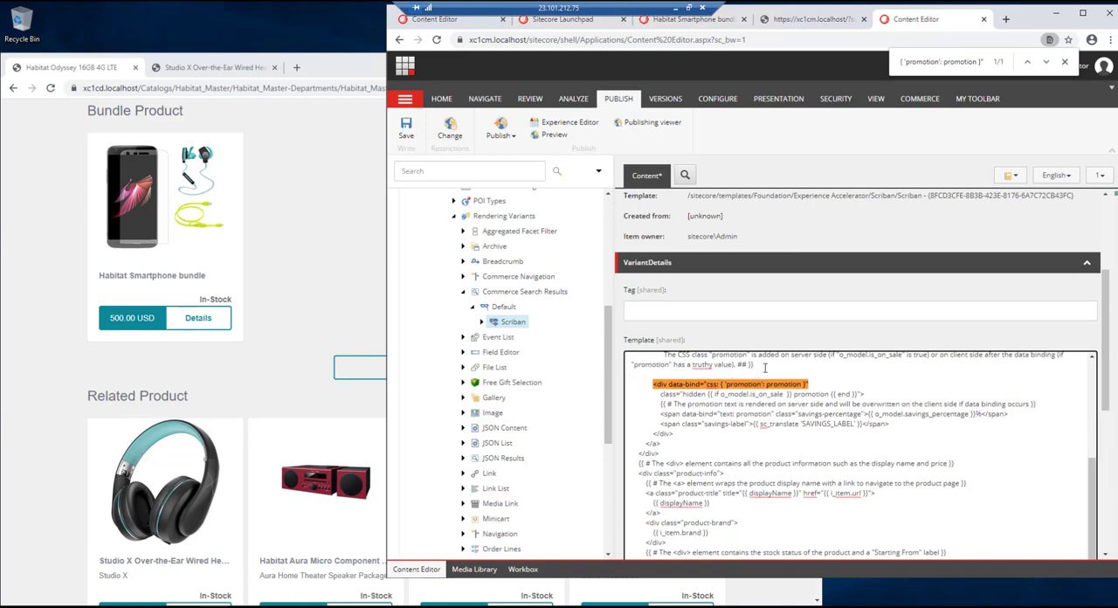
{"action": "type", "text": "{{ if string.contains i_item.template_name 'Bundle' }}     <div data-bind=\"css: { 'promotion': promotion }\" class=\"promotion\">         <span class=\"savings-label\">{{ sc_translate 'BUNDLE_LABEL' }}</span>     </div> {{ end }}"}
{"action": "scroll", "coordinate": [701, 320], "scroll_direction": "down", "scroll_amount": 2}
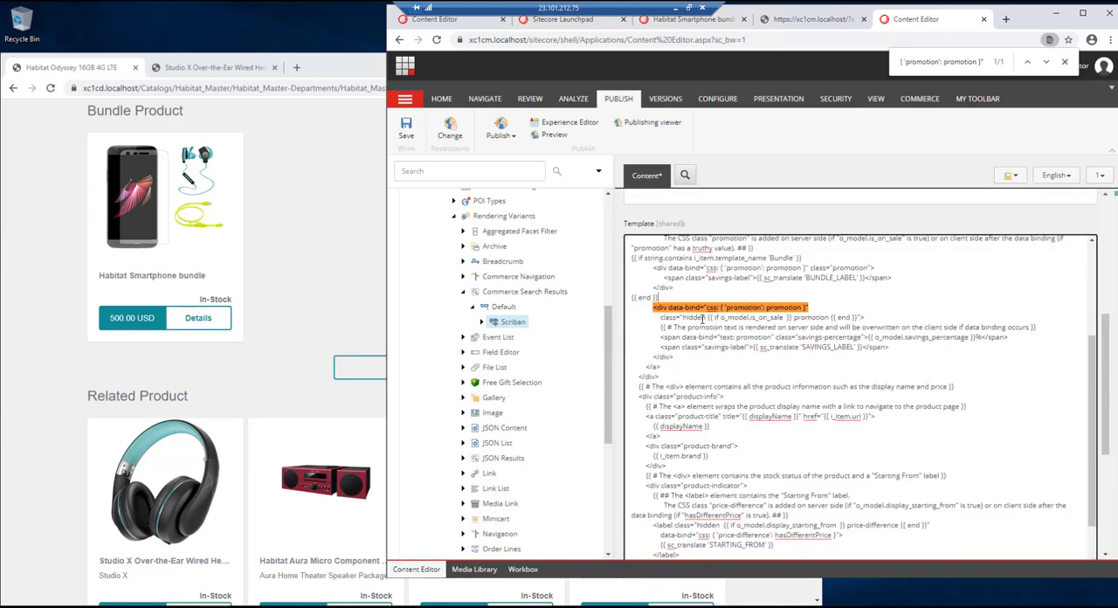
{"action": "double_click", "coordinate": [779, 258]}
{"action": "left_click", "coordinate": [704, 267]}
{"action": "left_click_drag", "start_coordinate": [657, 268], "coordinate": [675, 288]}
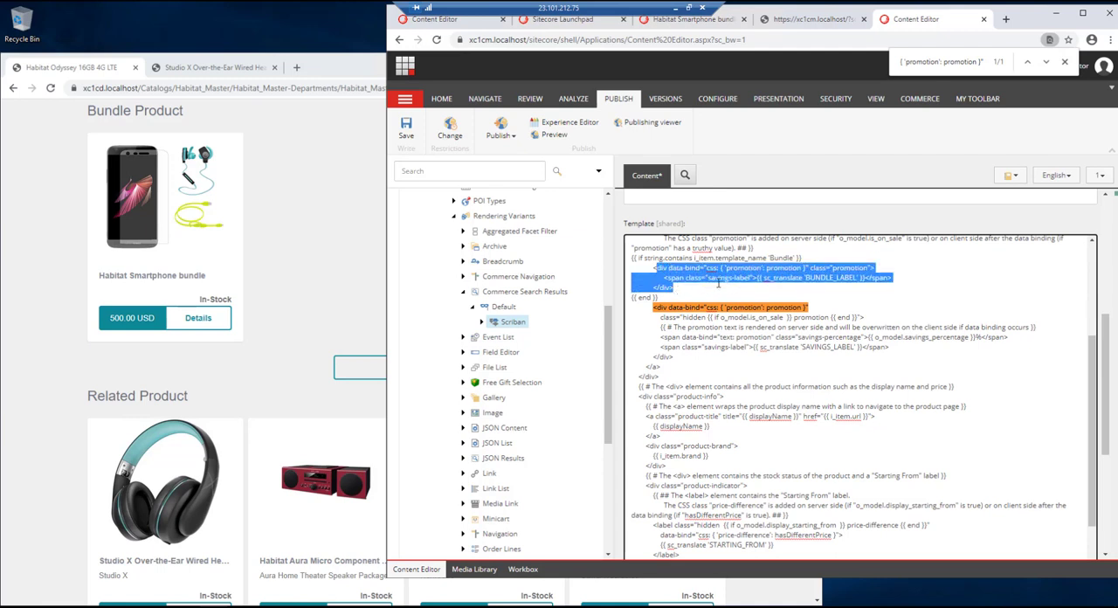
- Save the edited Scriban template and smart publish the item in English with related items
{"action": "left_click", "coordinate": [805, 276]}
{"action": "left_click_drag", "start_coordinate": [805, 276], "coordinate": [859, 277]}
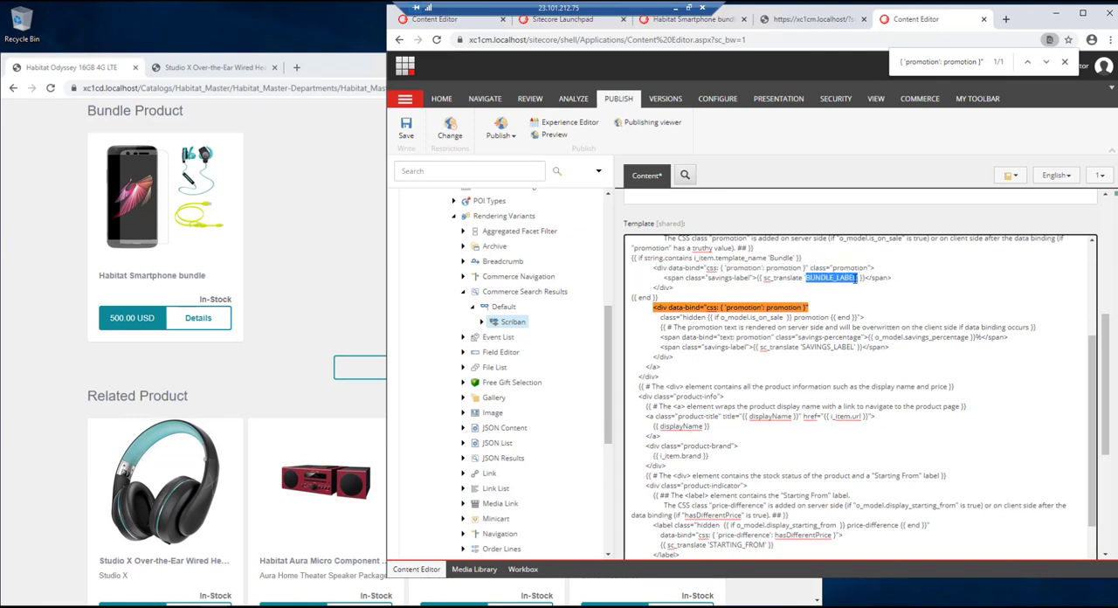
{"action": "key", "text": "ctrl+s"}
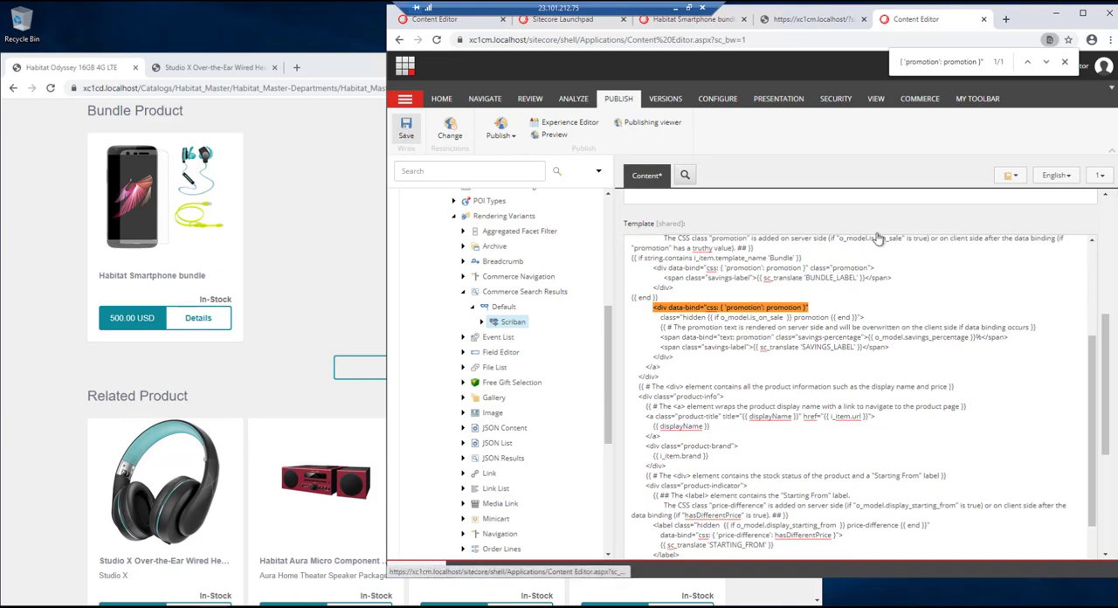
{"action": "left_click", "coordinate": [512, 140]}
{"action": "left_click", "coordinate": [522, 160]}
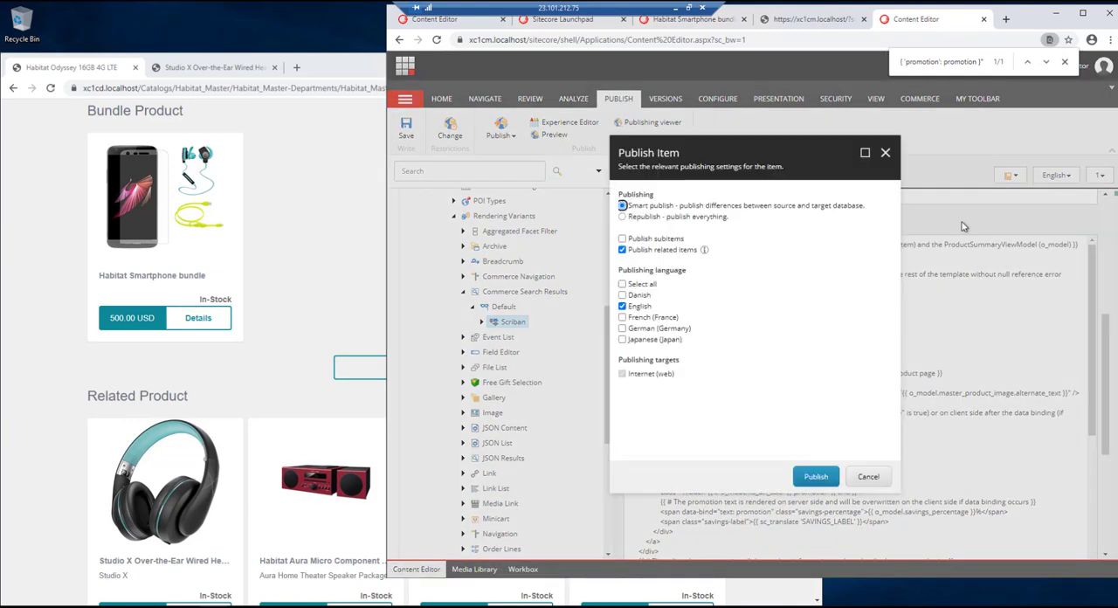
{"action": "left_click", "coordinate": [816, 477]}
{"action": "left_click", "coordinate": [813, 368]}
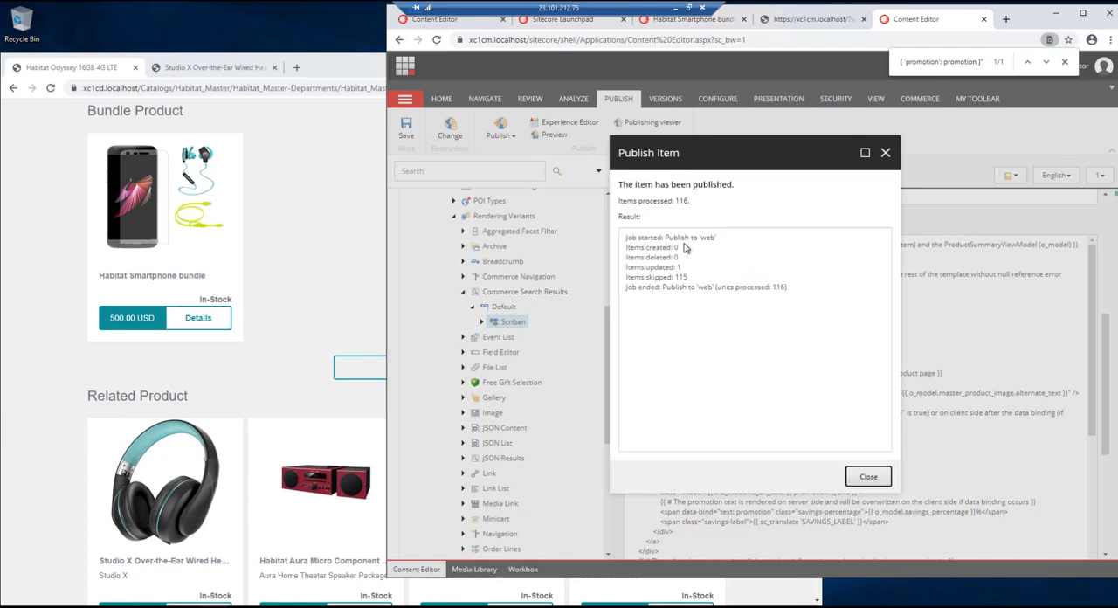
{"action": "left_click", "coordinate": [867, 478]}
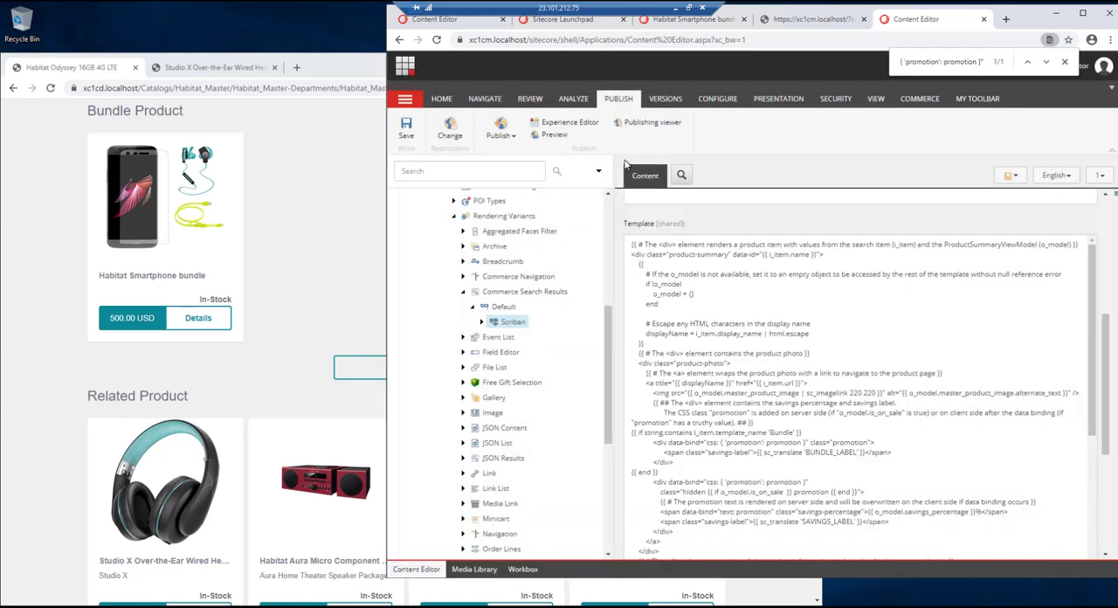
- Switch to the storefront window, reload the Habitat Odyssey page to check the Bundle Product tile's label, and go to the storefront home page
{"action": "left_click", "coordinate": [246, 143]}
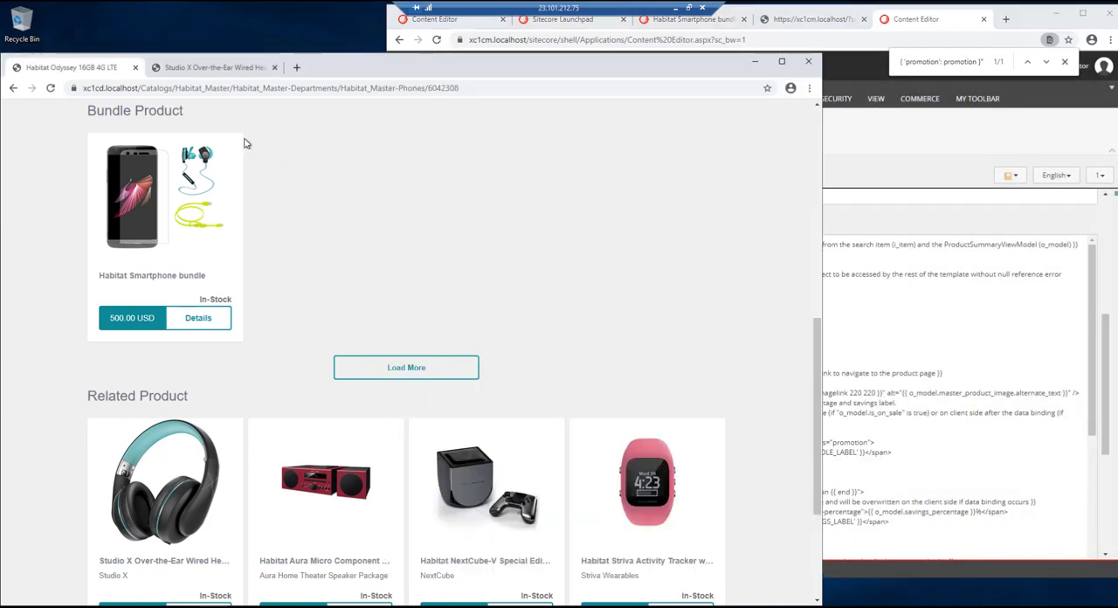
{"action": "left_click", "coordinate": [50, 88]}
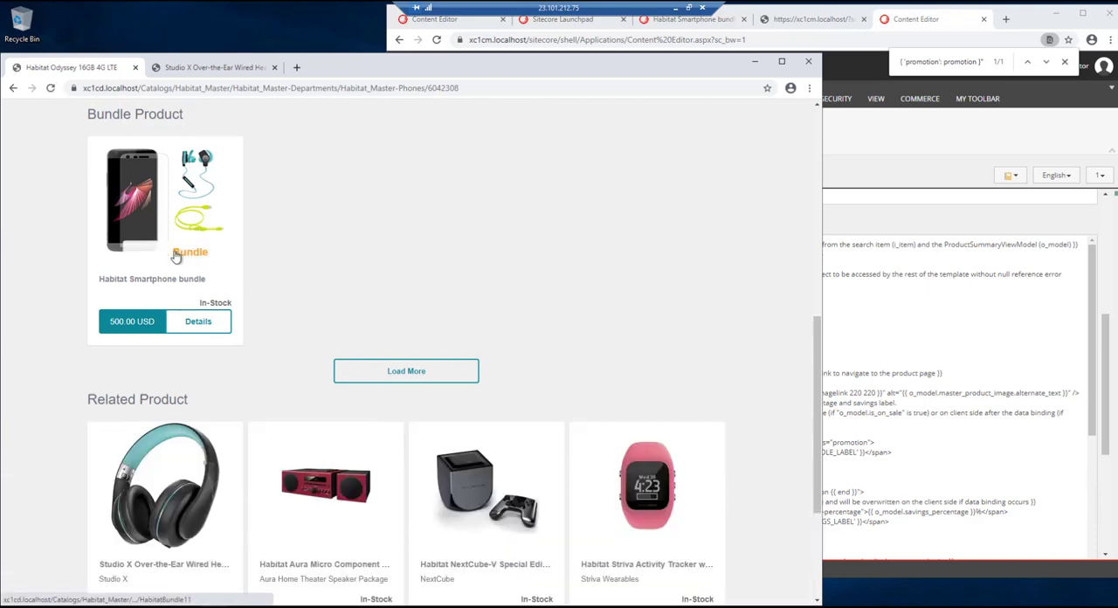
{"action": "scroll", "coordinate": [286, 279], "scroll_direction": "down", "scroll_amount": 1}
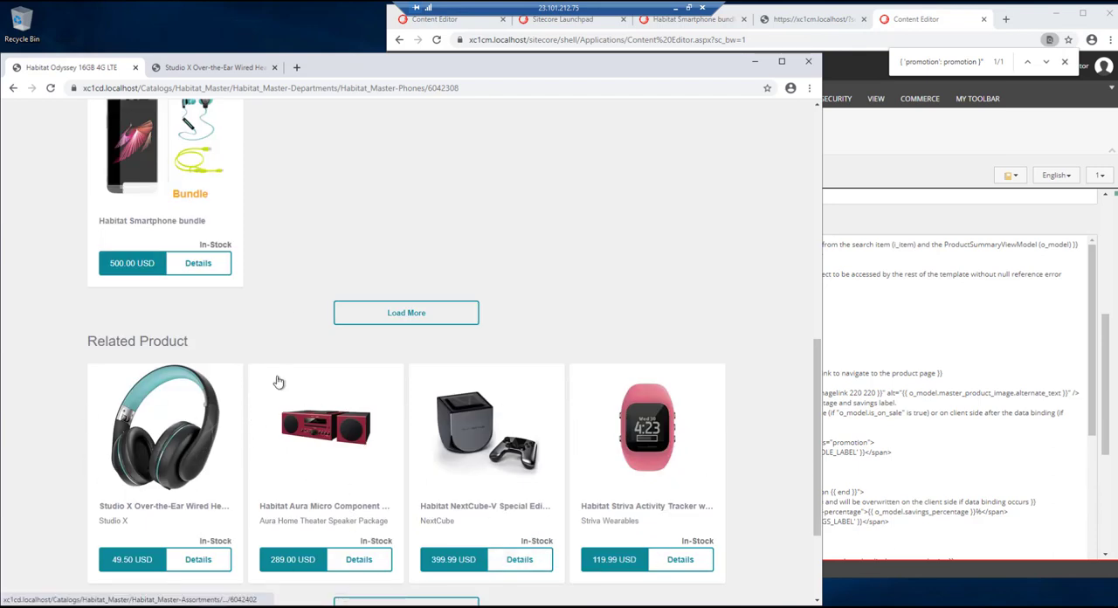
{"action": "scroll", "coordinate": [287, 346], "scroll_direction": "up", "scroll_amount": 8}
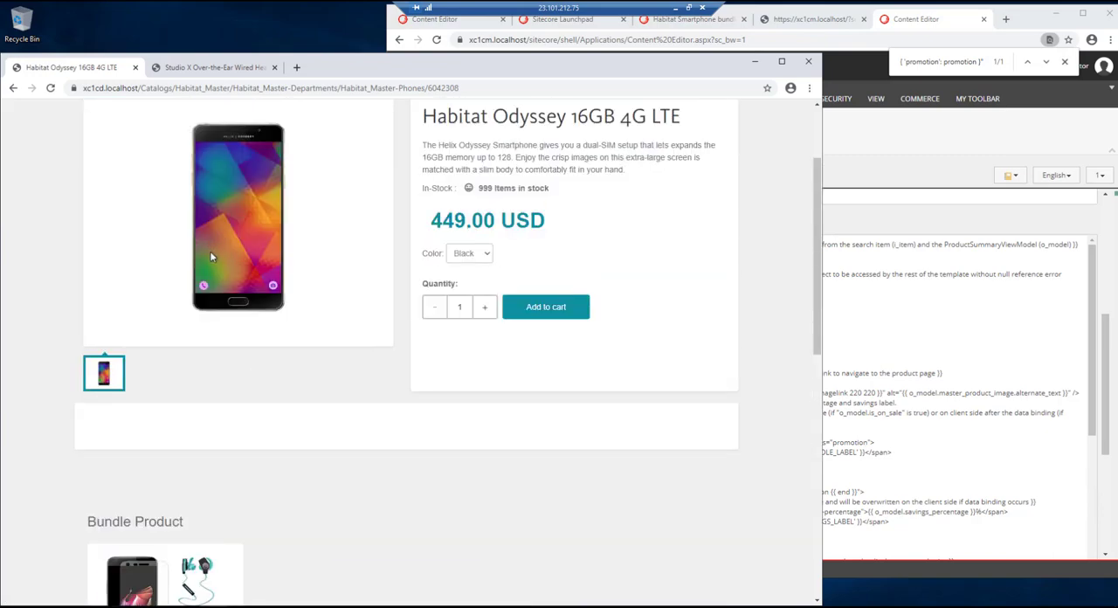
{"action": "left_click", "coordinate": [54, 127]}
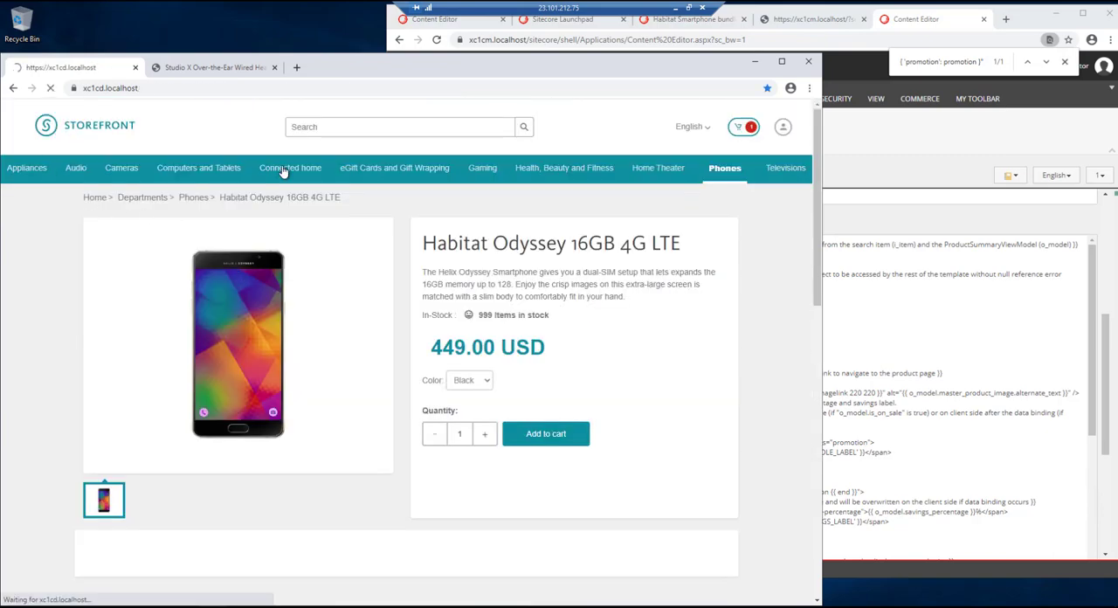